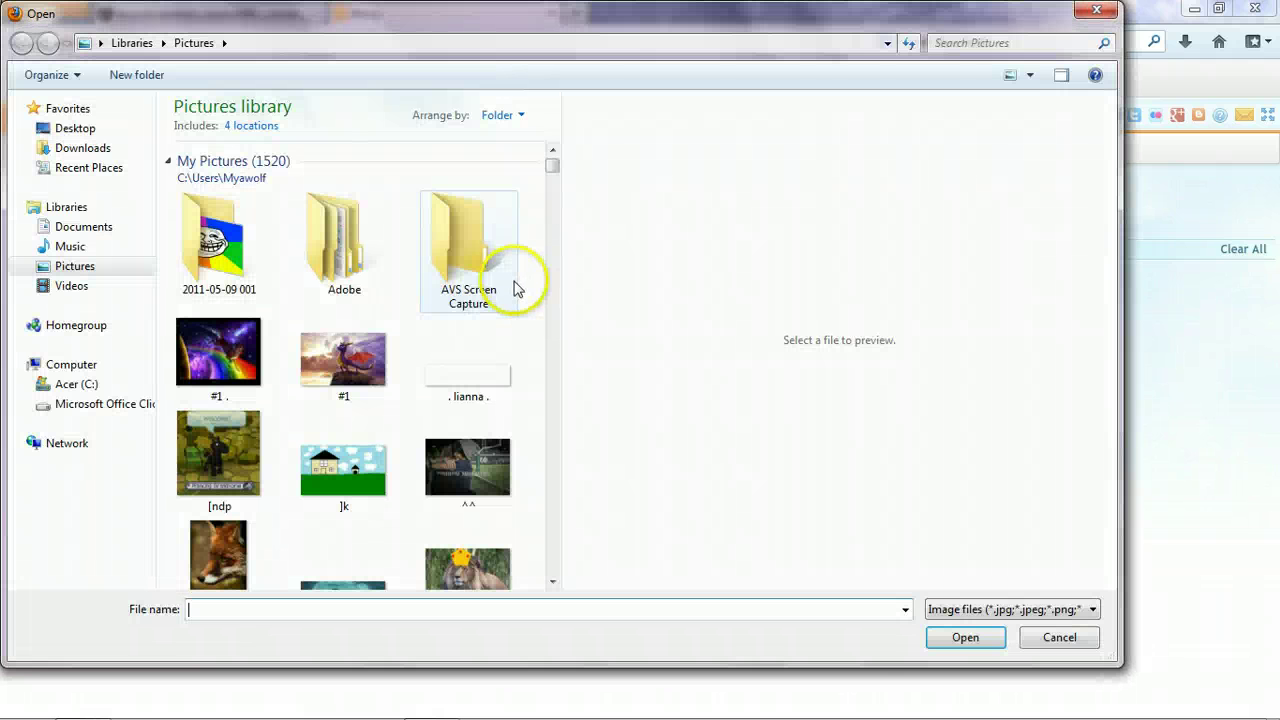
Browse the Pictures library and select the picture of the white dog in profile
click(552, 215)
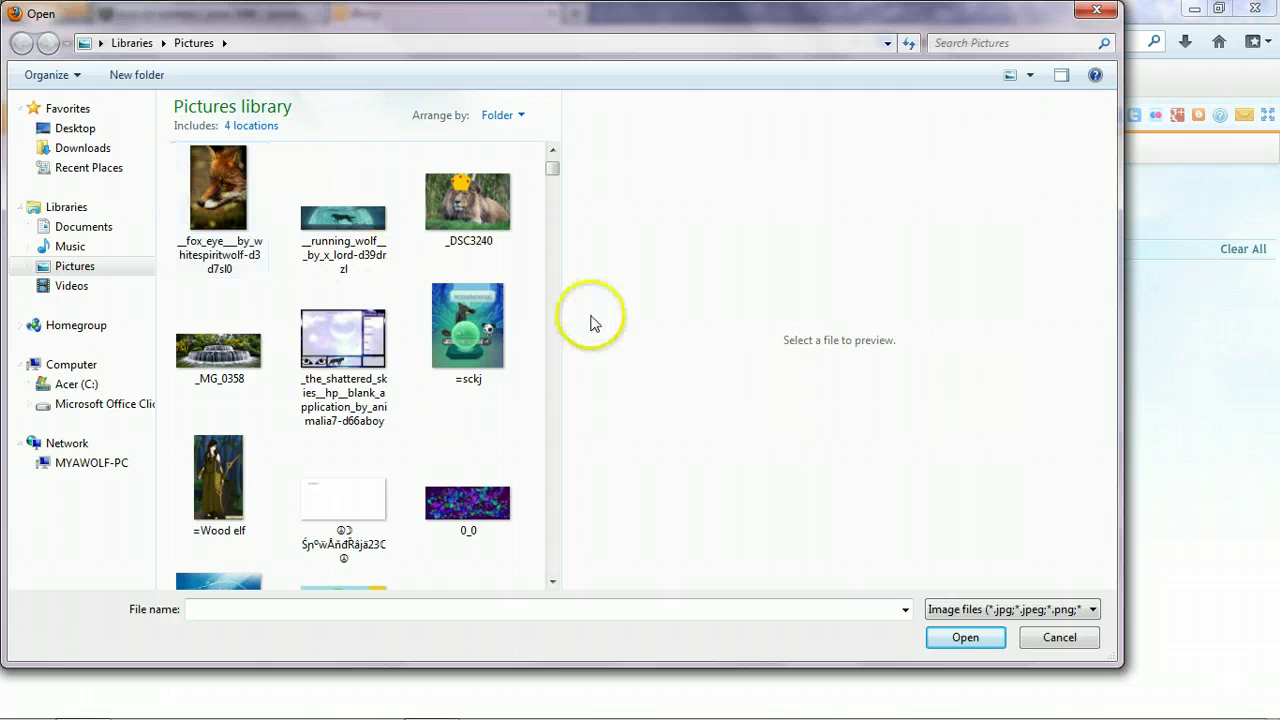
click(552, 298)
click(552, 298)
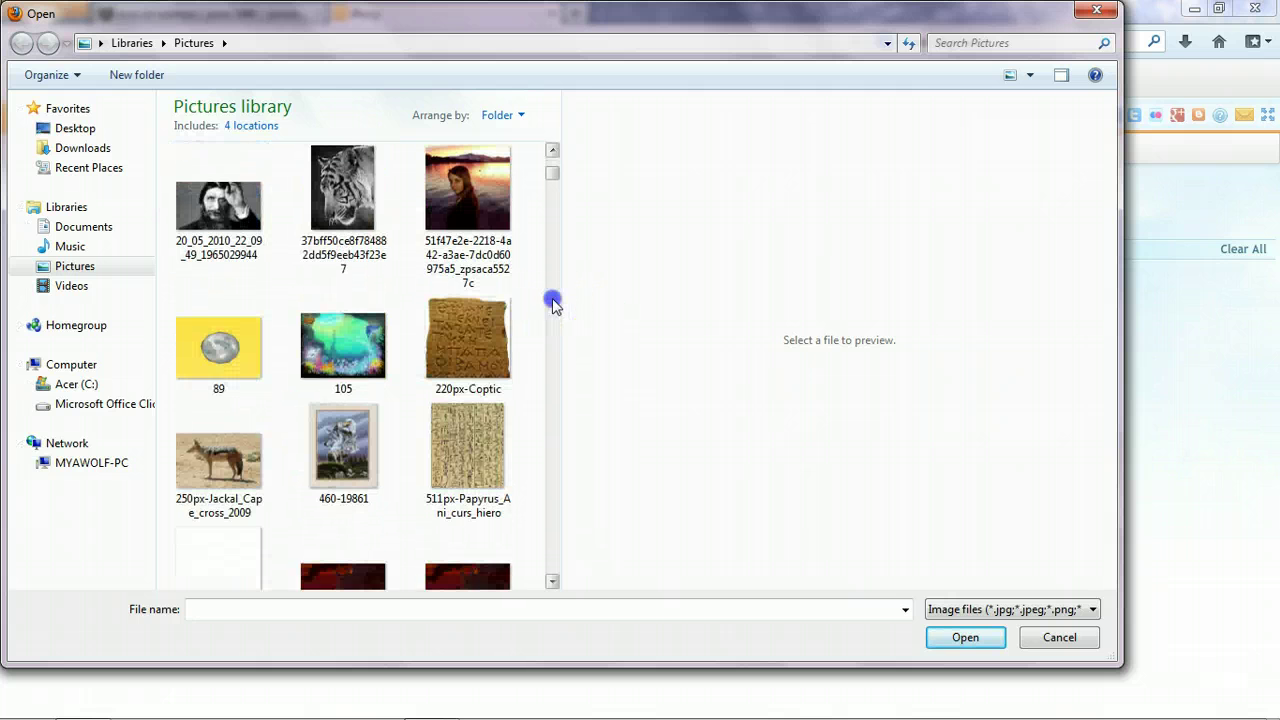
click(552, 298)
click(552, 298)
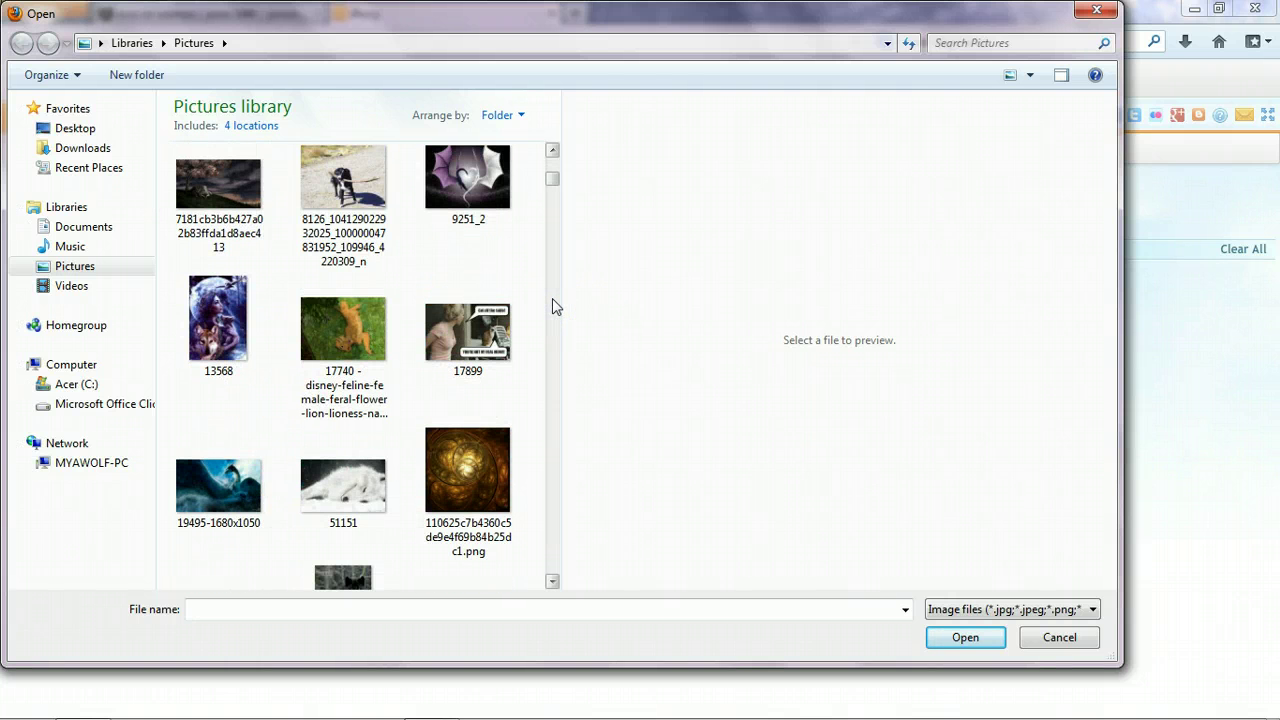
click(552, 298)
click(552, 298)
click(552, 298)
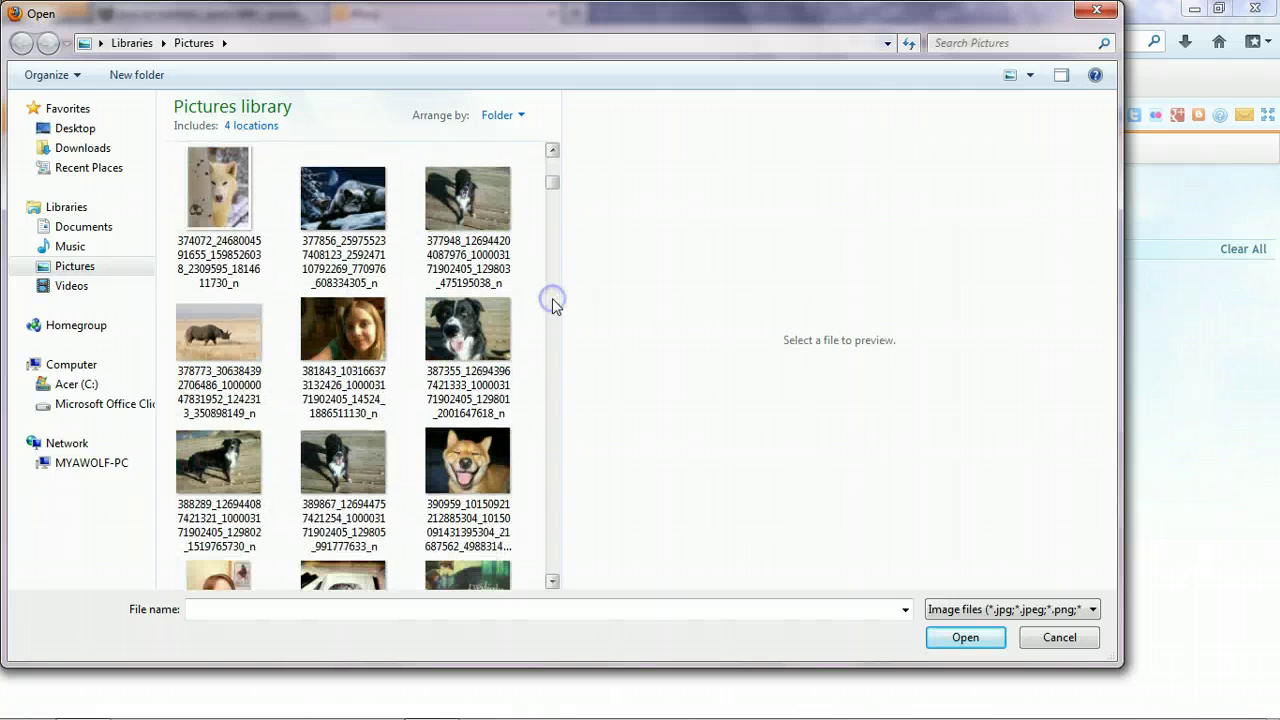
click(552, 298)
click(552, 298)
click(552, 298)
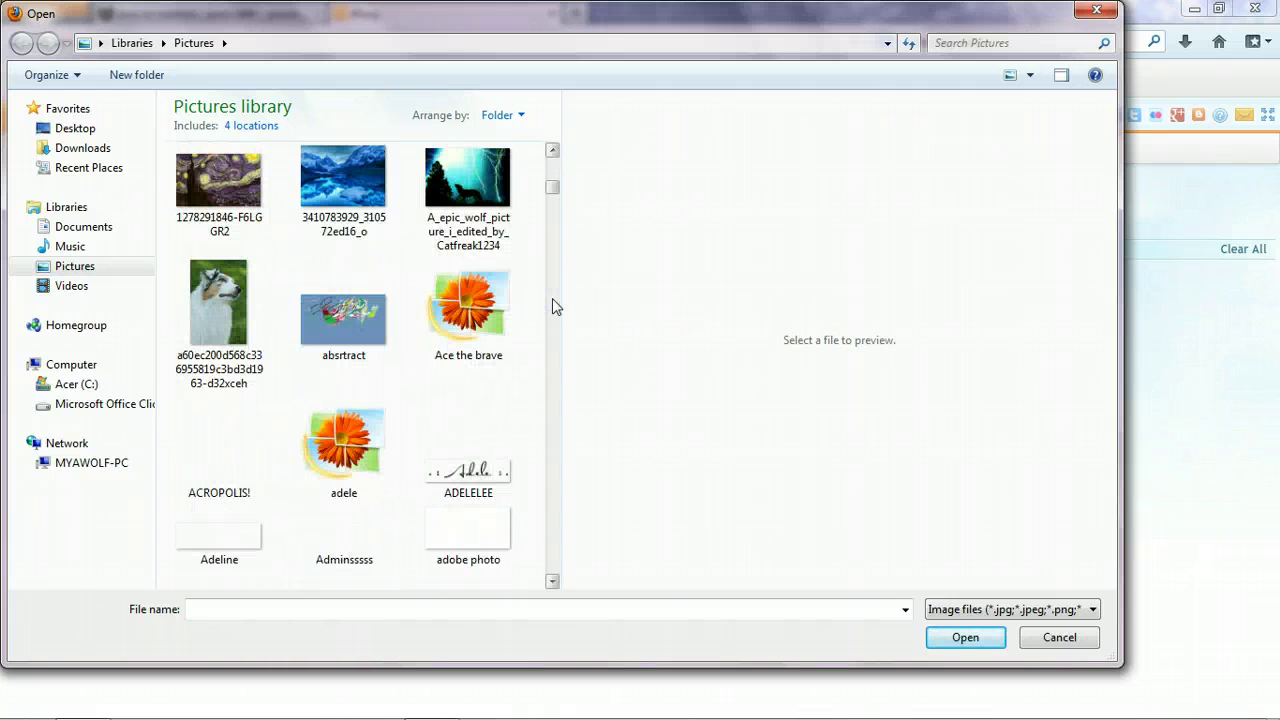
click(205, 285)
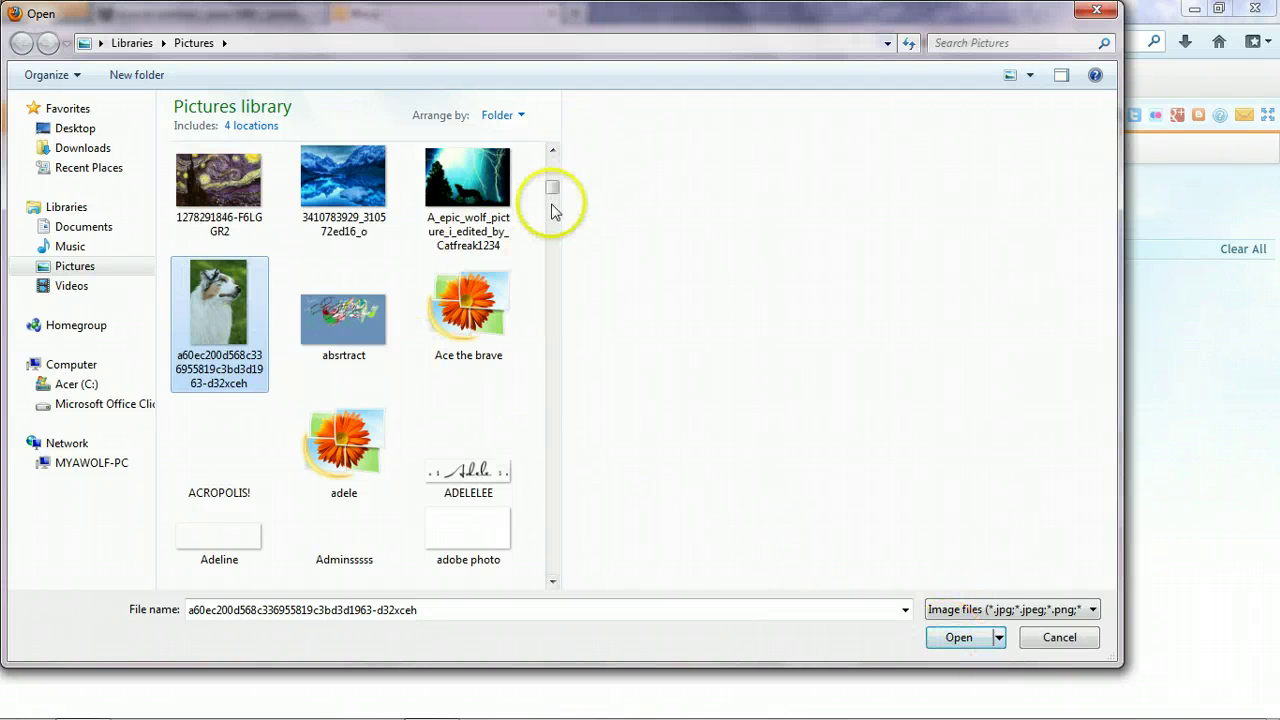
Open the ANNNEA puppy picture from the Pictures library in the photo editor
drag(553, 188, 551, 200)
click(553, 249)
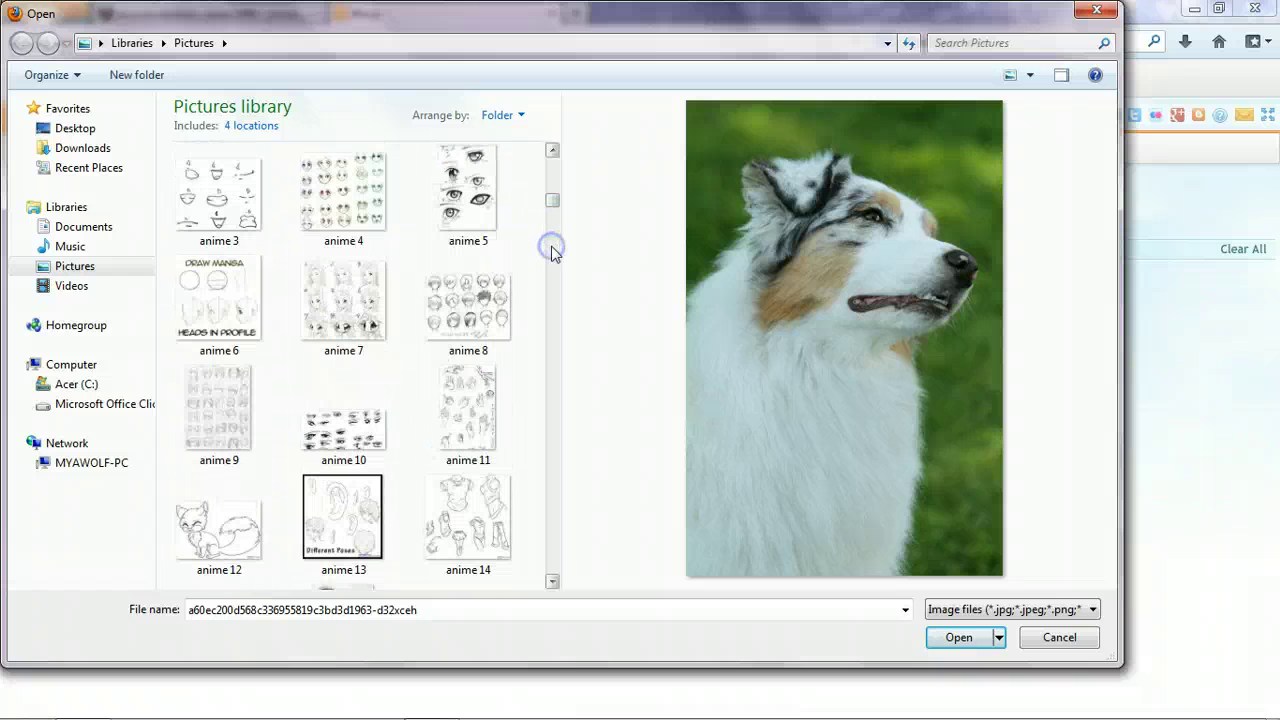
click(553, 249)
click(552, 247)
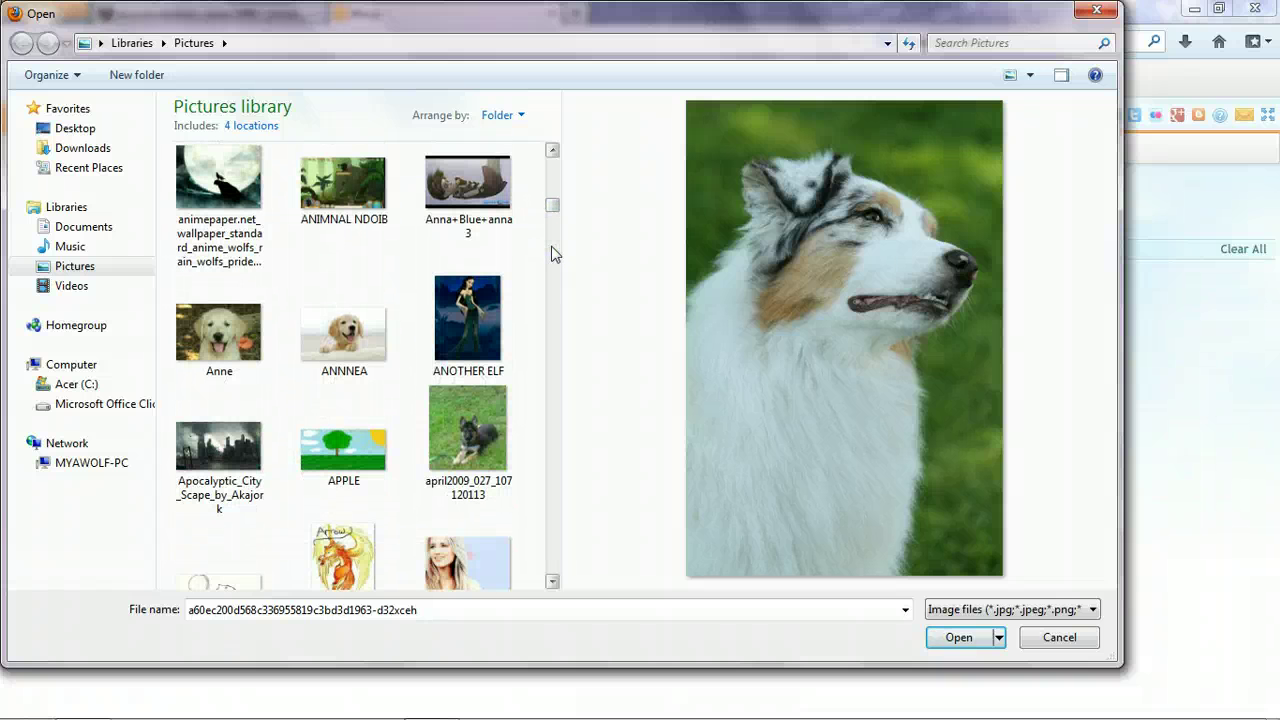
click(350, 345)
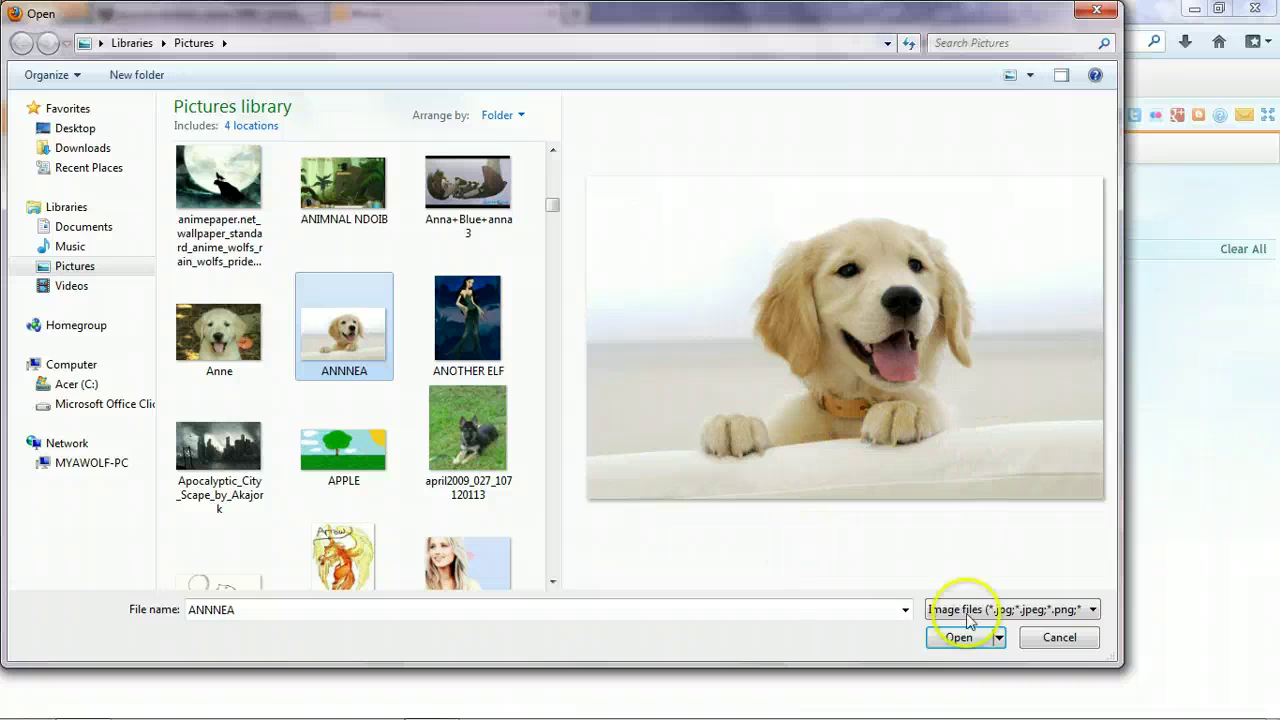
click(960, 636)
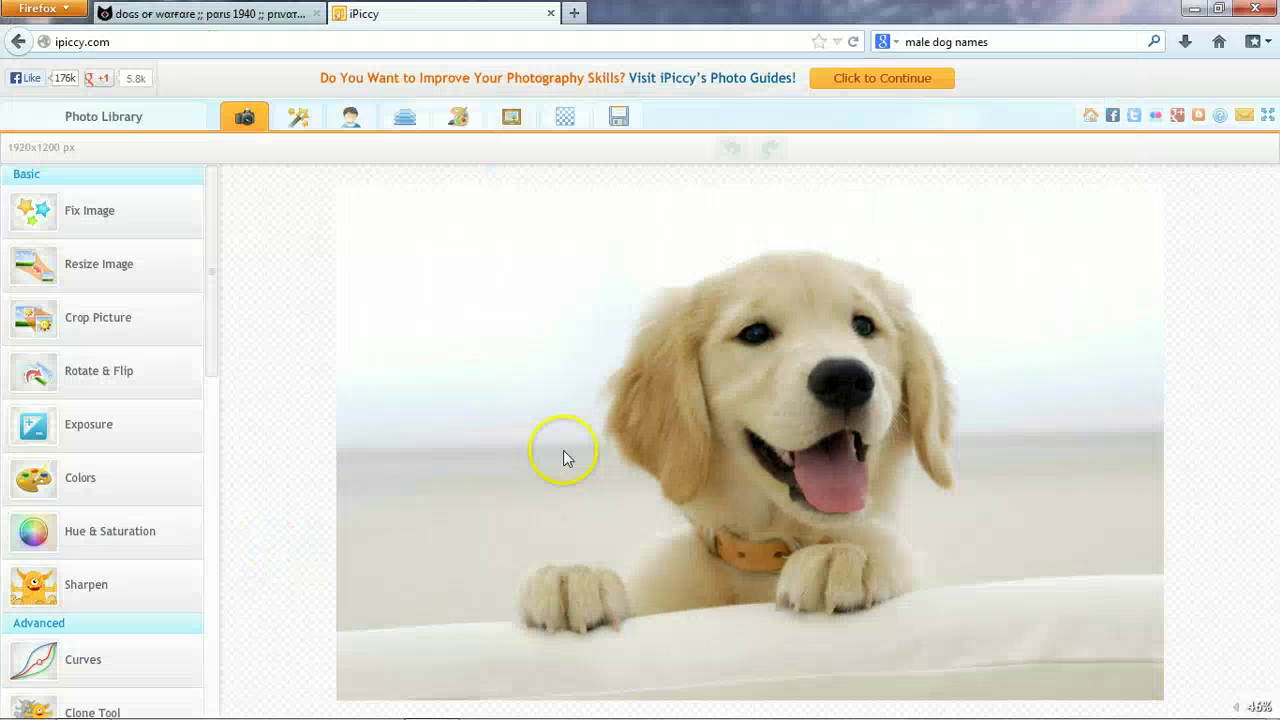
click(45, 212)
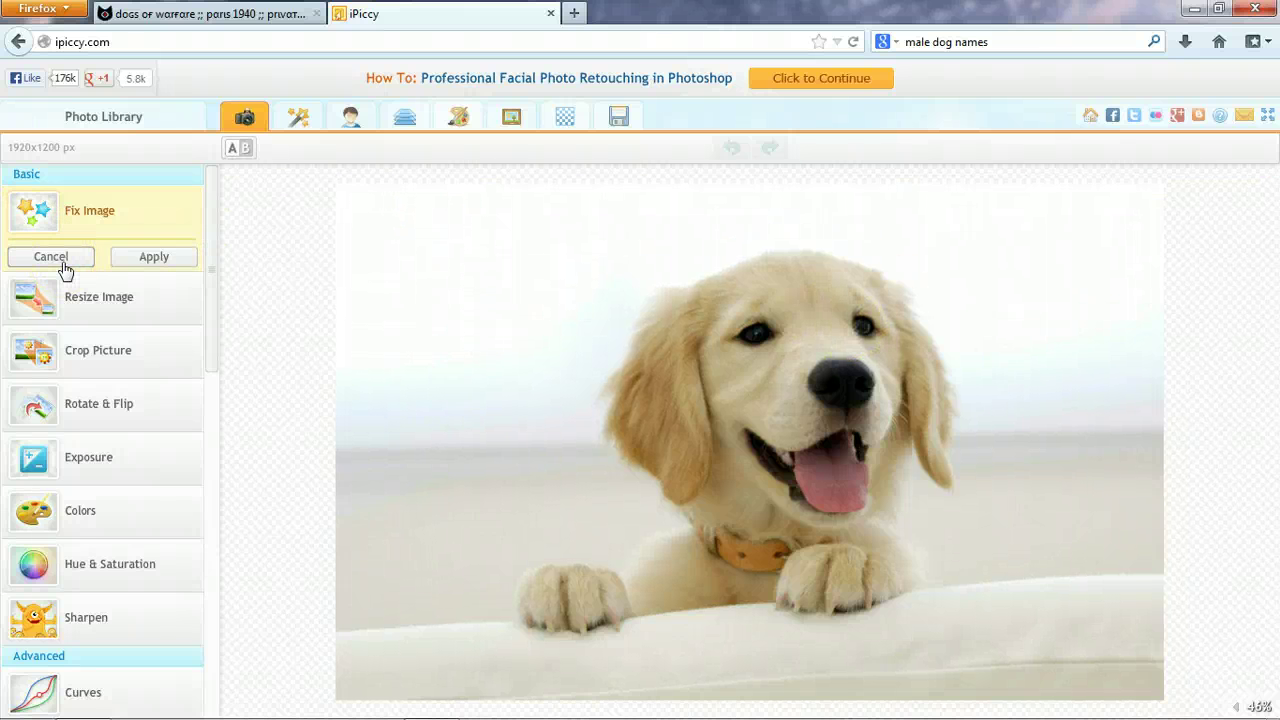
click(815, 323)
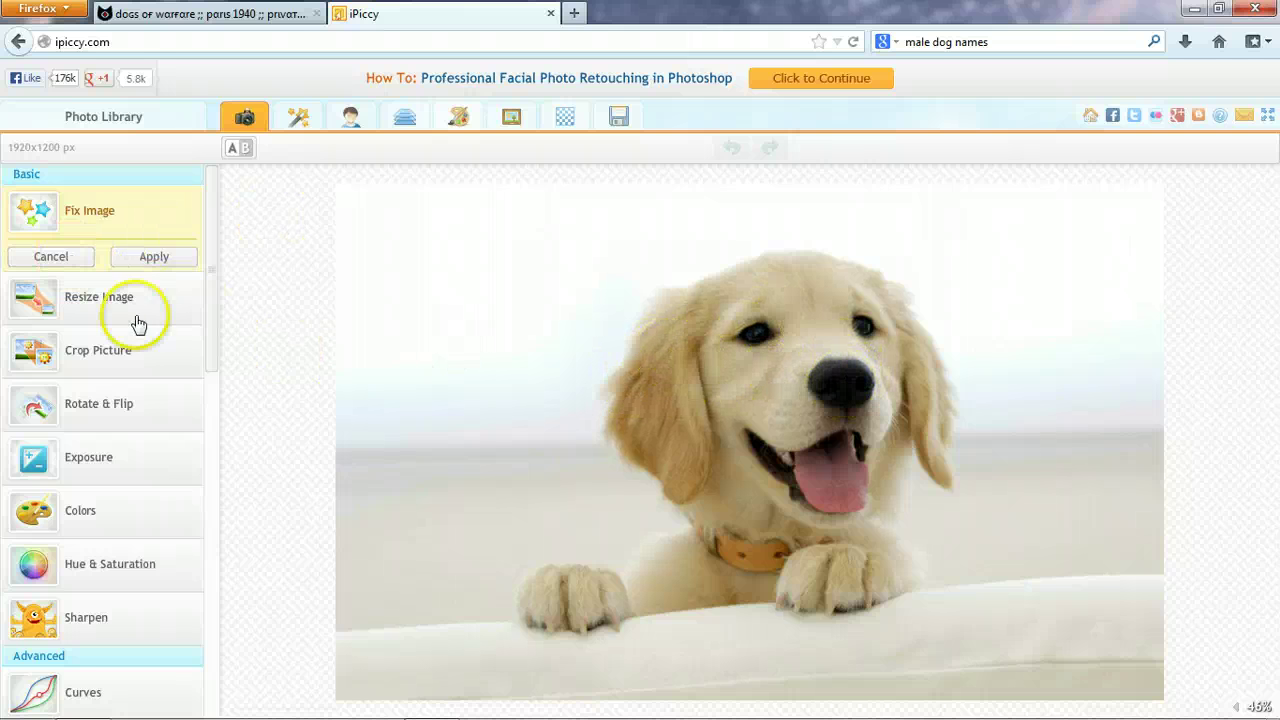
click(24, 259)
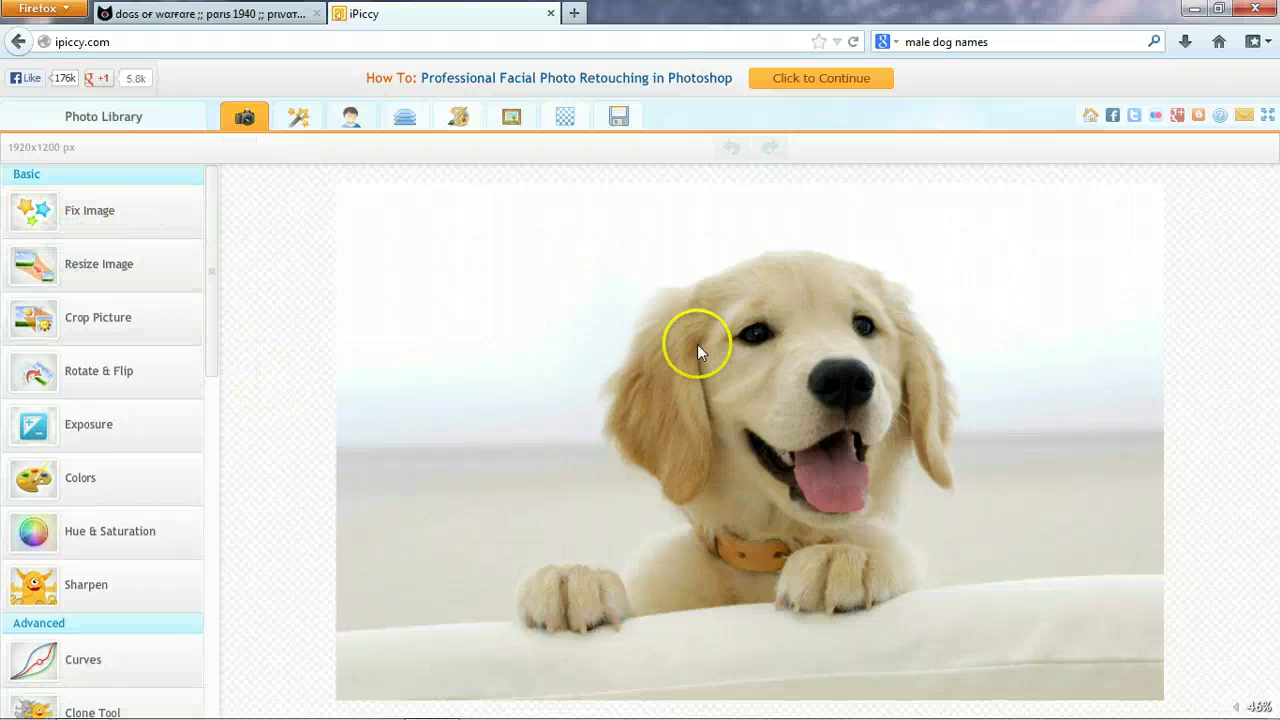
Resize the photo to a width of 545 px with proportions constrained, and undo the resize
click(116, 266)
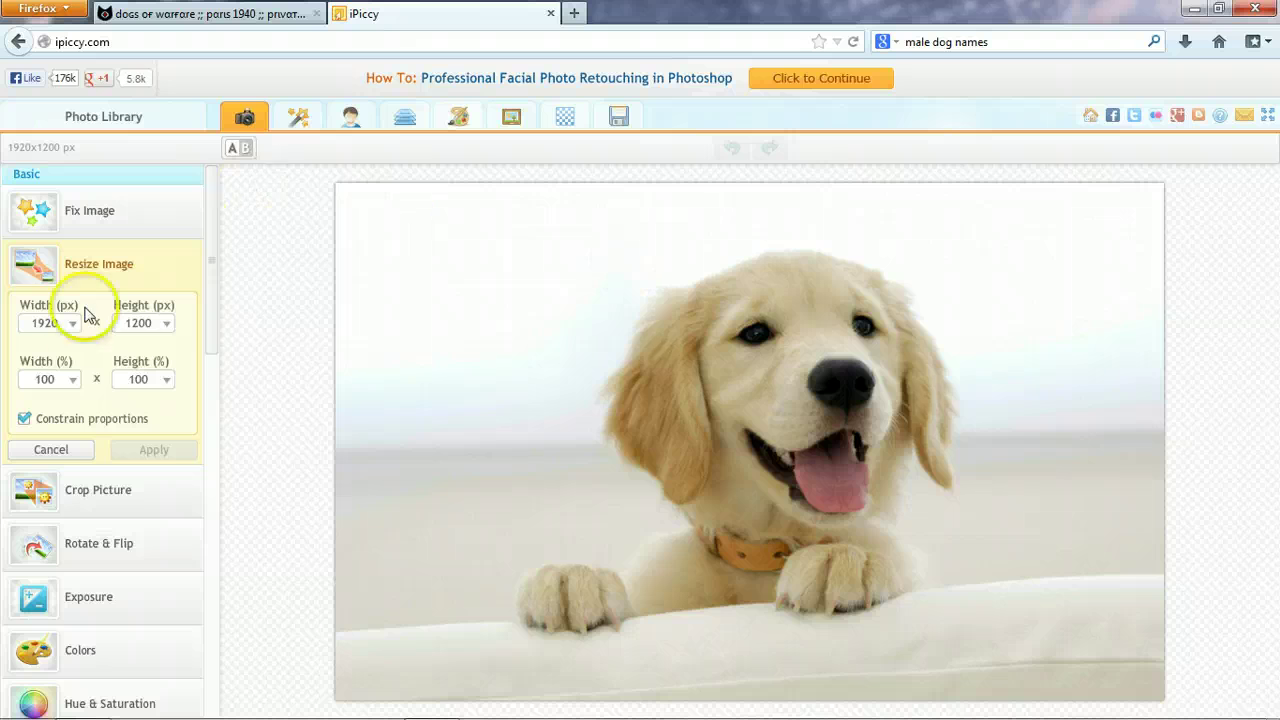
double_click(50, 323)
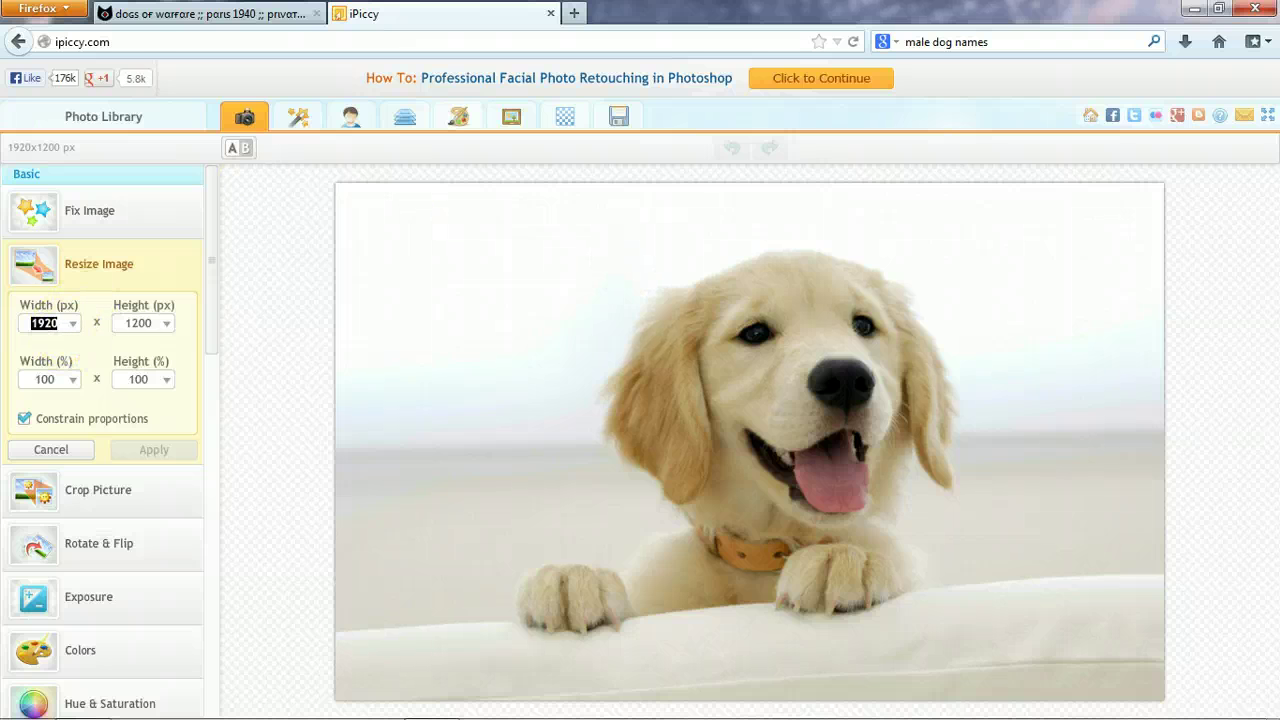
click(98, 350)
click(99, 340)
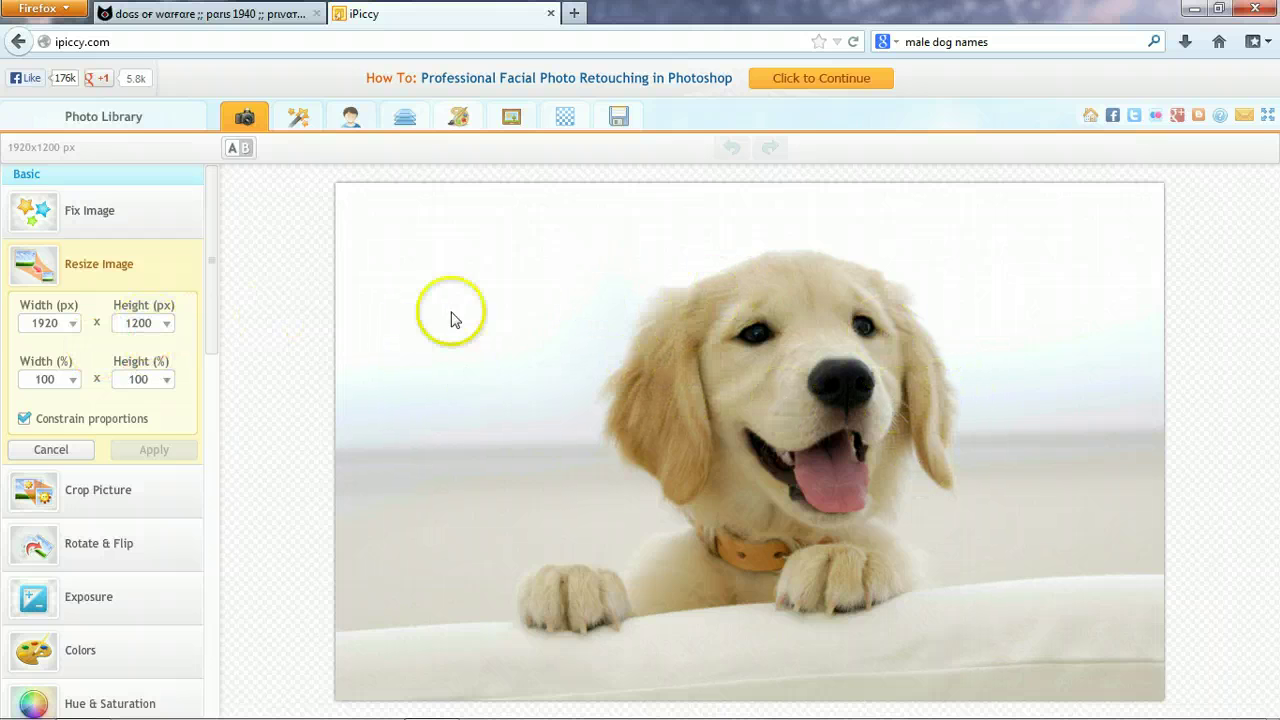
double_click(44, 323)
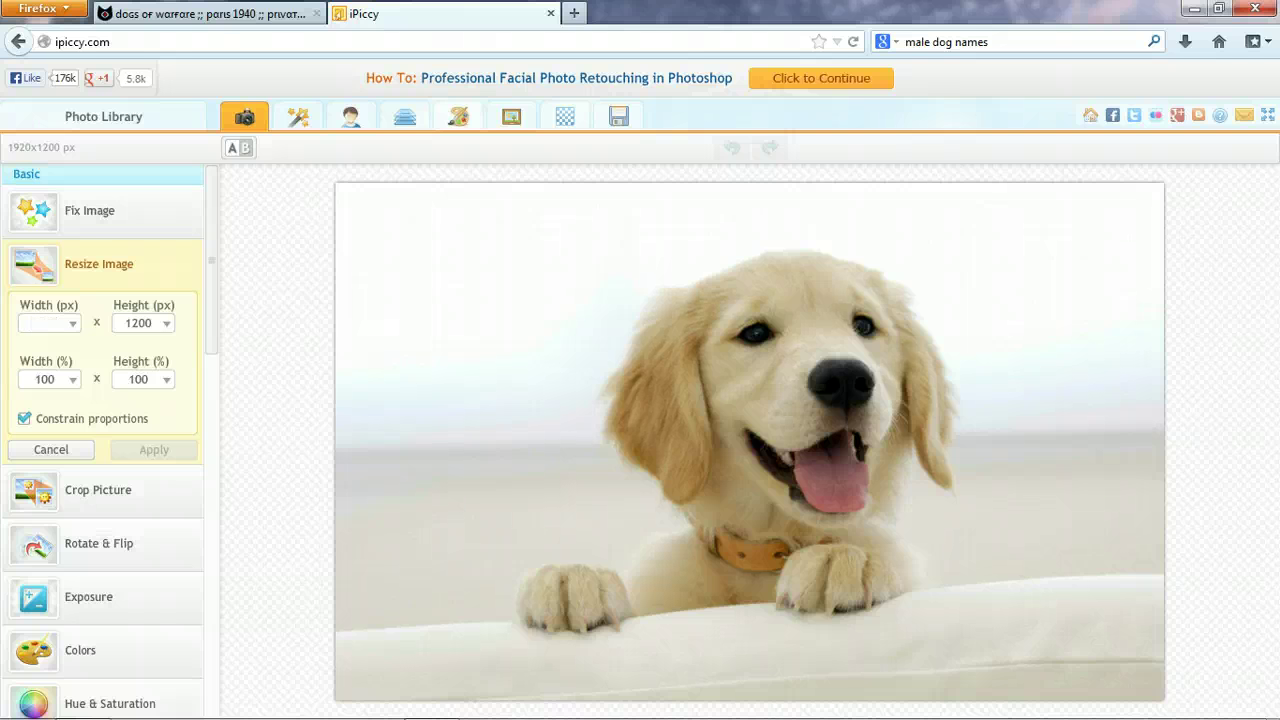
text(545)
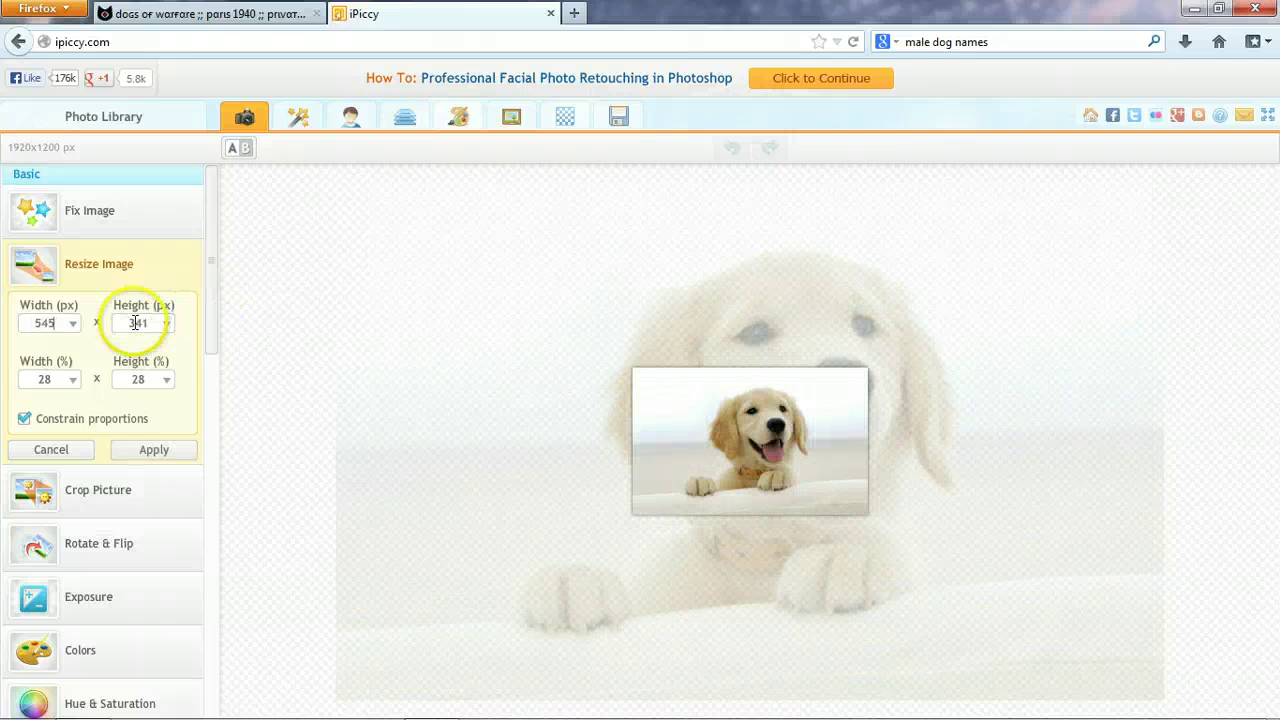
click(130, 448)
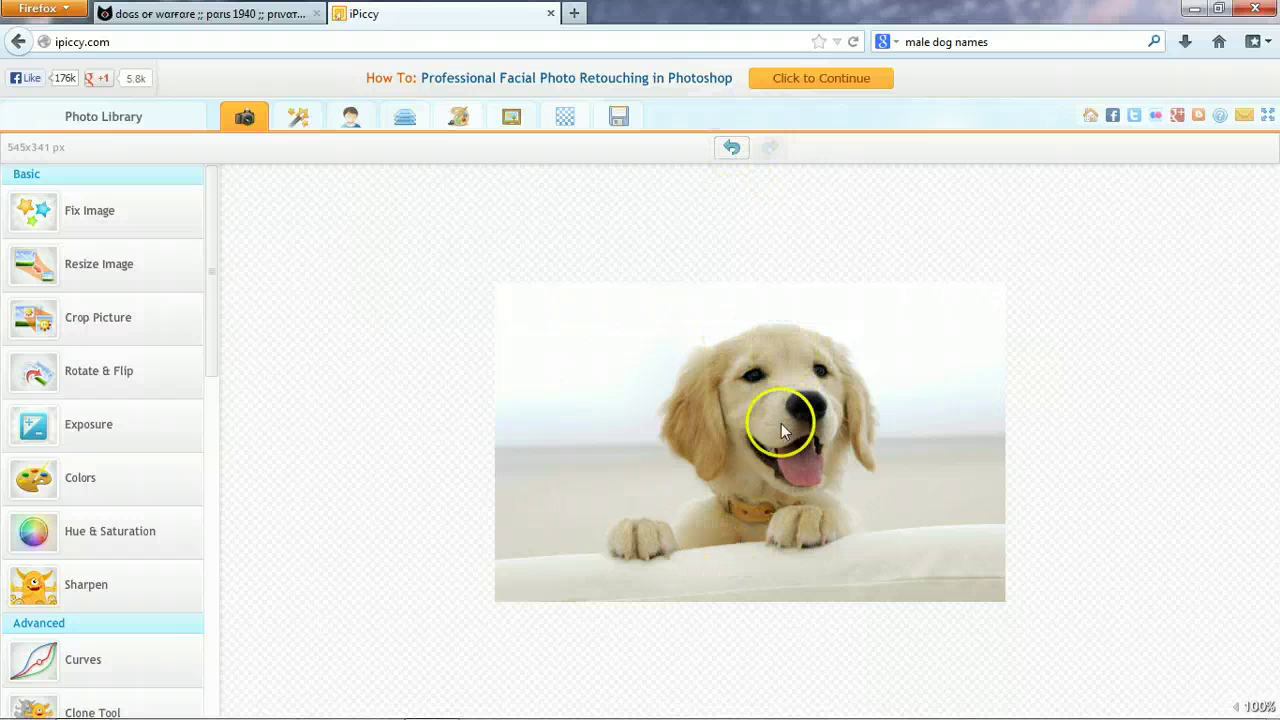
click(733, 147)
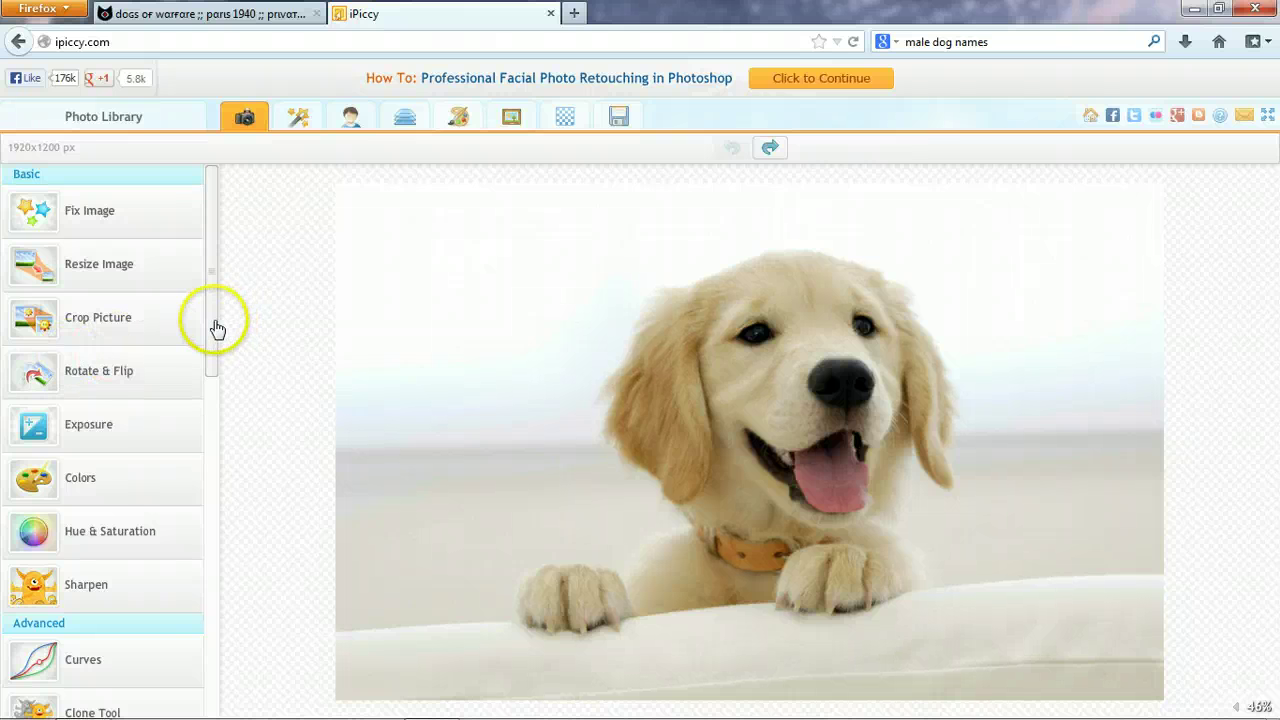
Apply a Sepia effect with a light brown tone and a 74% fade to the photo
drag(212, 326, 212, 350)
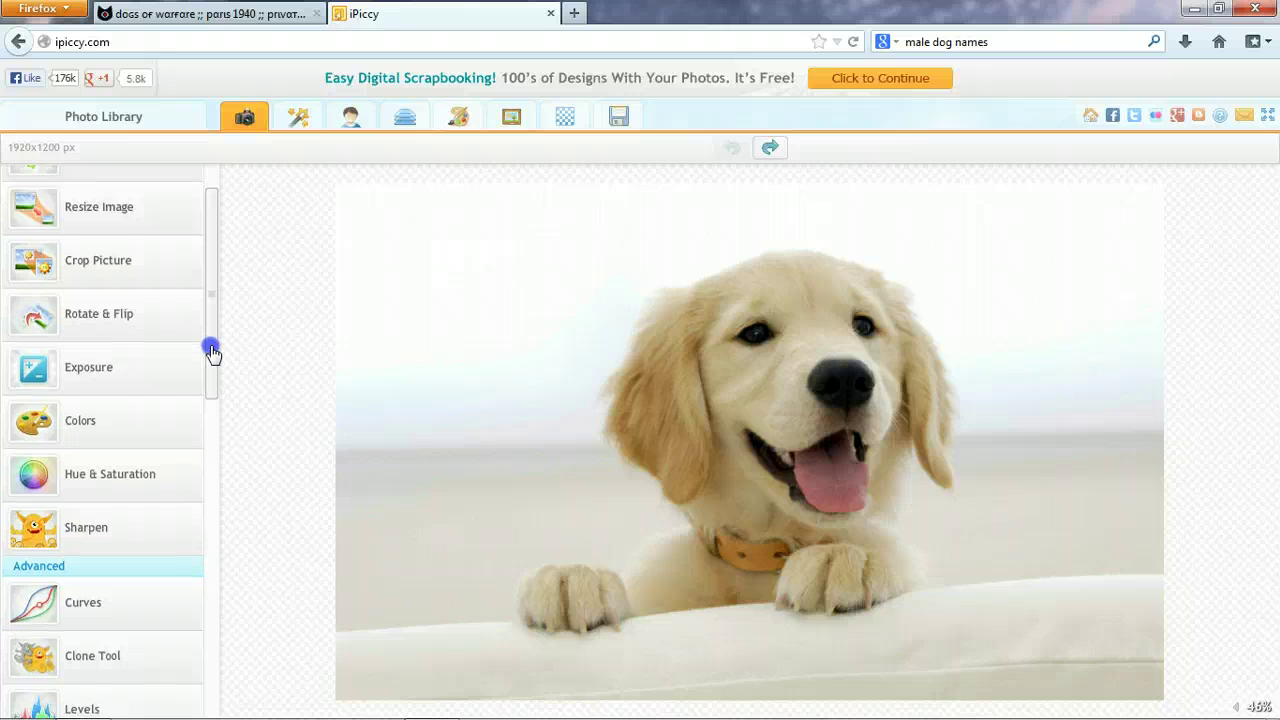
drag(212, 350, 212, 357)
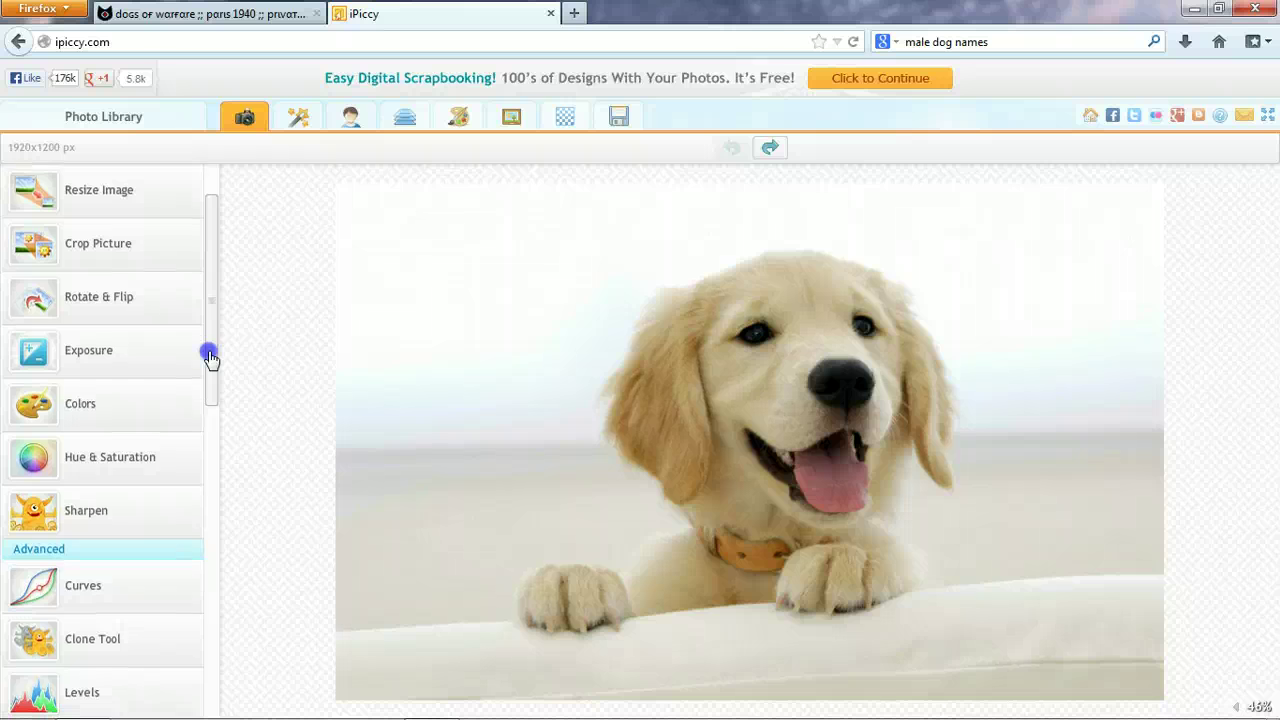
drag(207, 360, 214, 549)
click(35, 540)
mouse_move(70, 537)
mouse_down()
mouse_move(151, 490)
mouse_move(59, 537)
mouse_move(53, 510)
mouse_up()
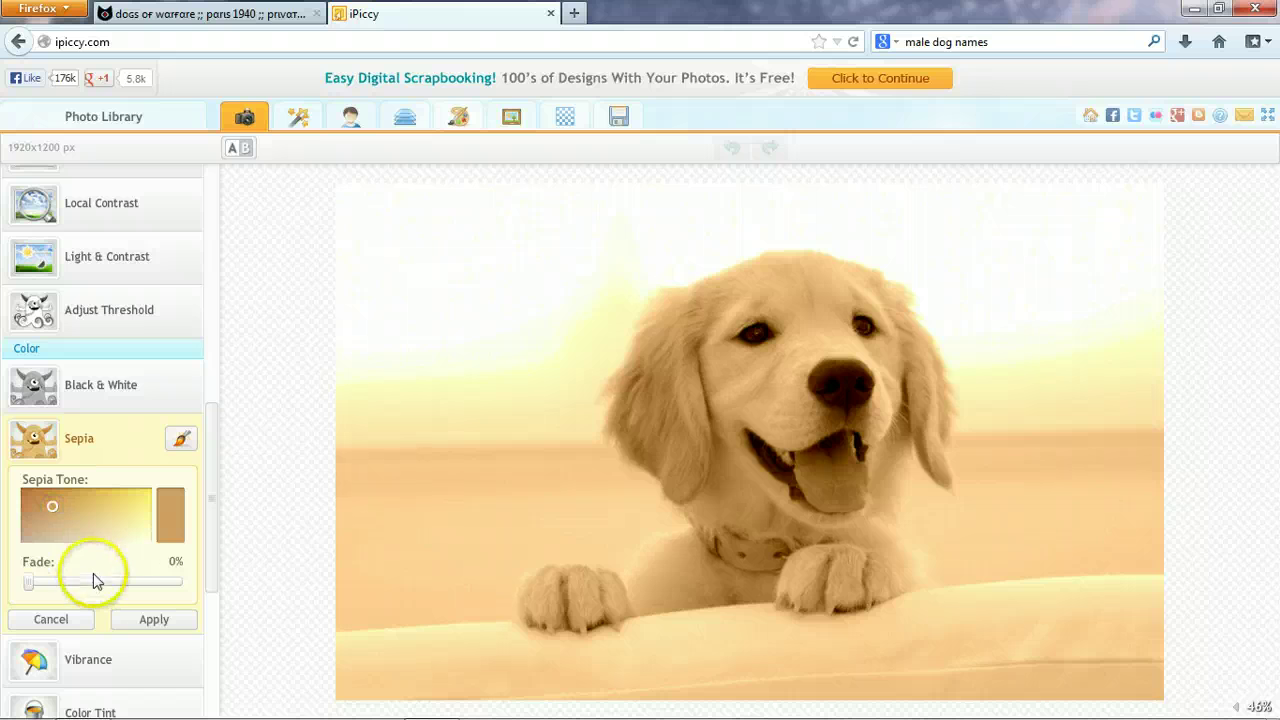
drag(32, 584, 310, 595)
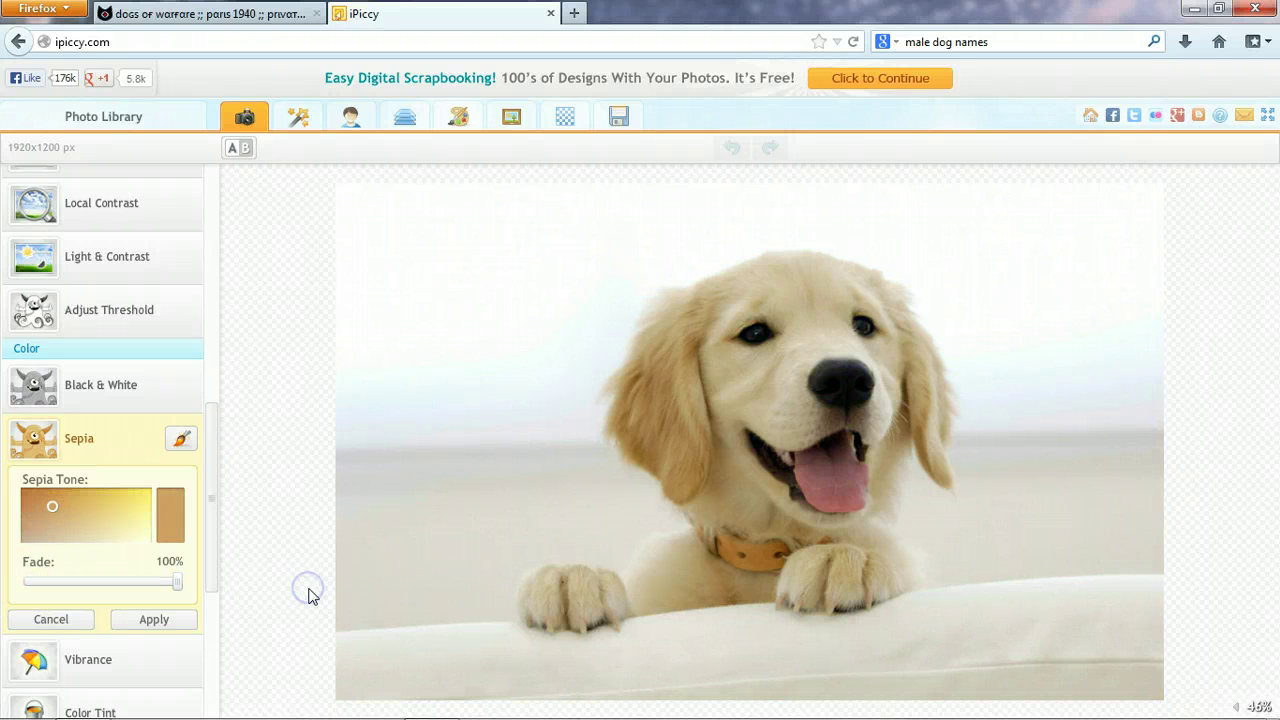
drag(176, 583, 150, 590)
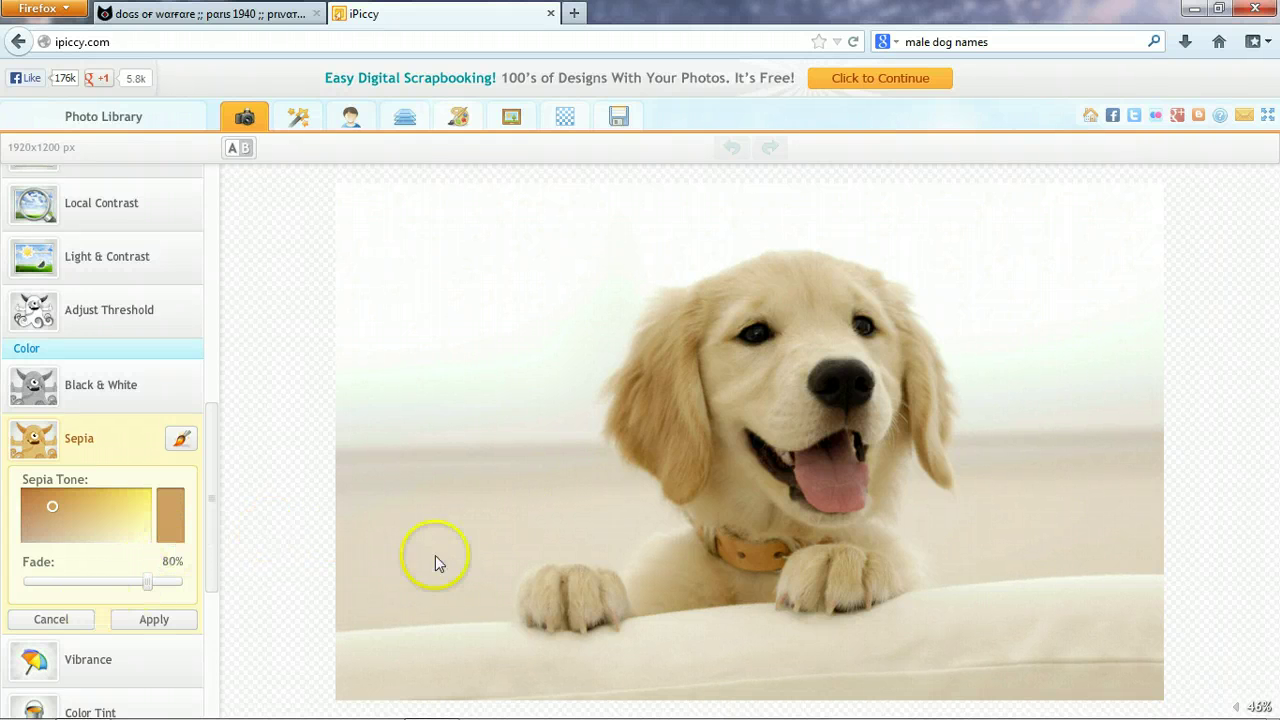
mouse_move(152, 593)
mouse_down()
mouse_move(175, 584)
mouse_move(127, 591)
mouse_move(209, 591)
mouse_move(165, 592)
mouse_up()
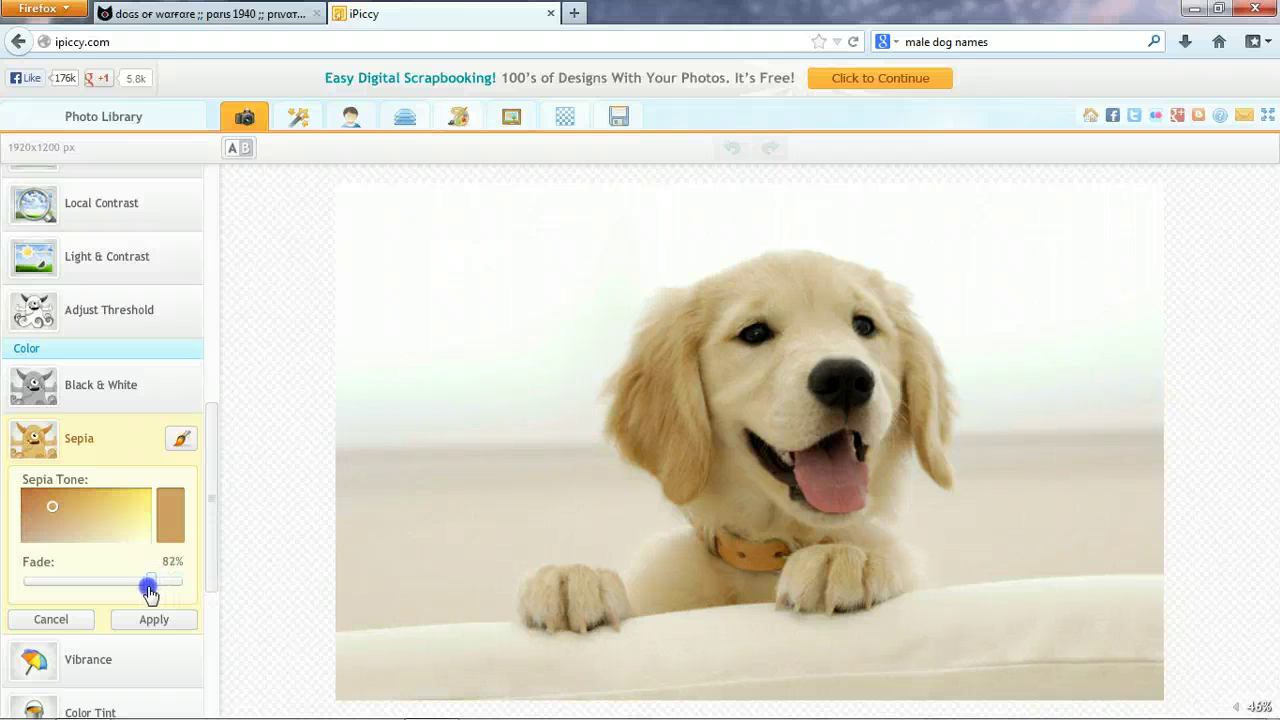
click(155, 619)
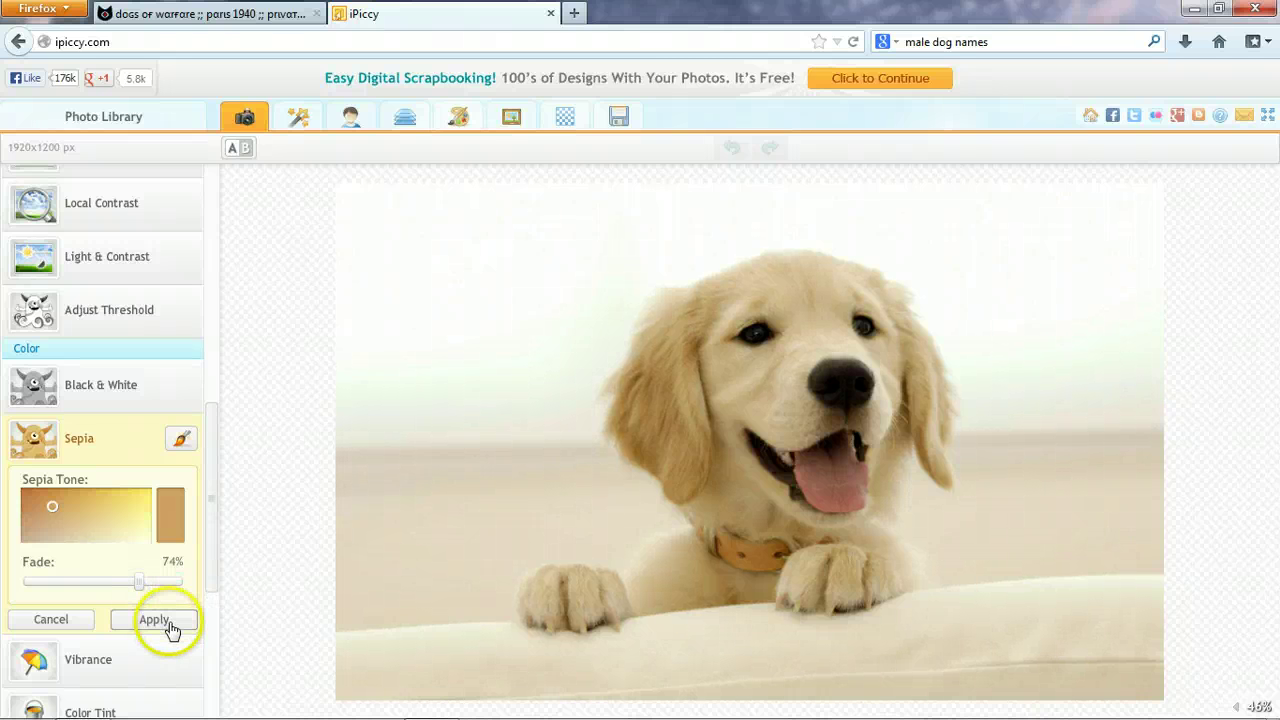
Apply Vibrance to the photo at a strength of 50
click(110, 605)
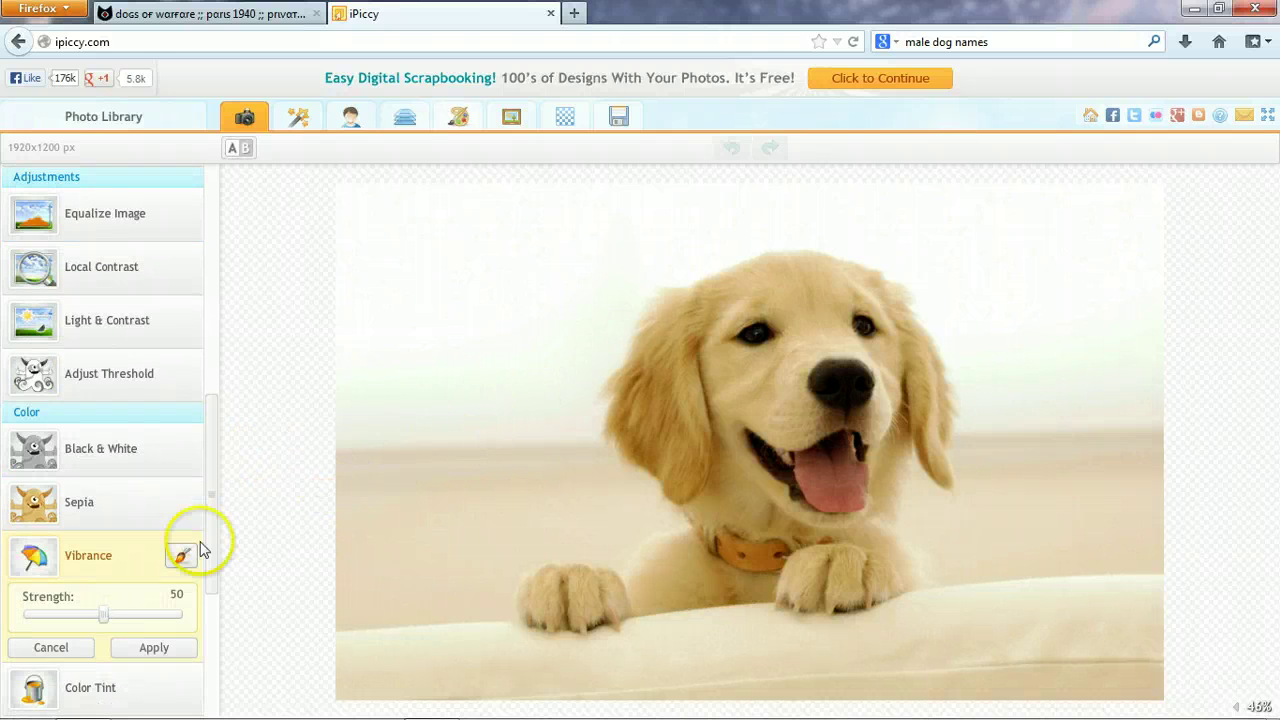
click(152, 645)
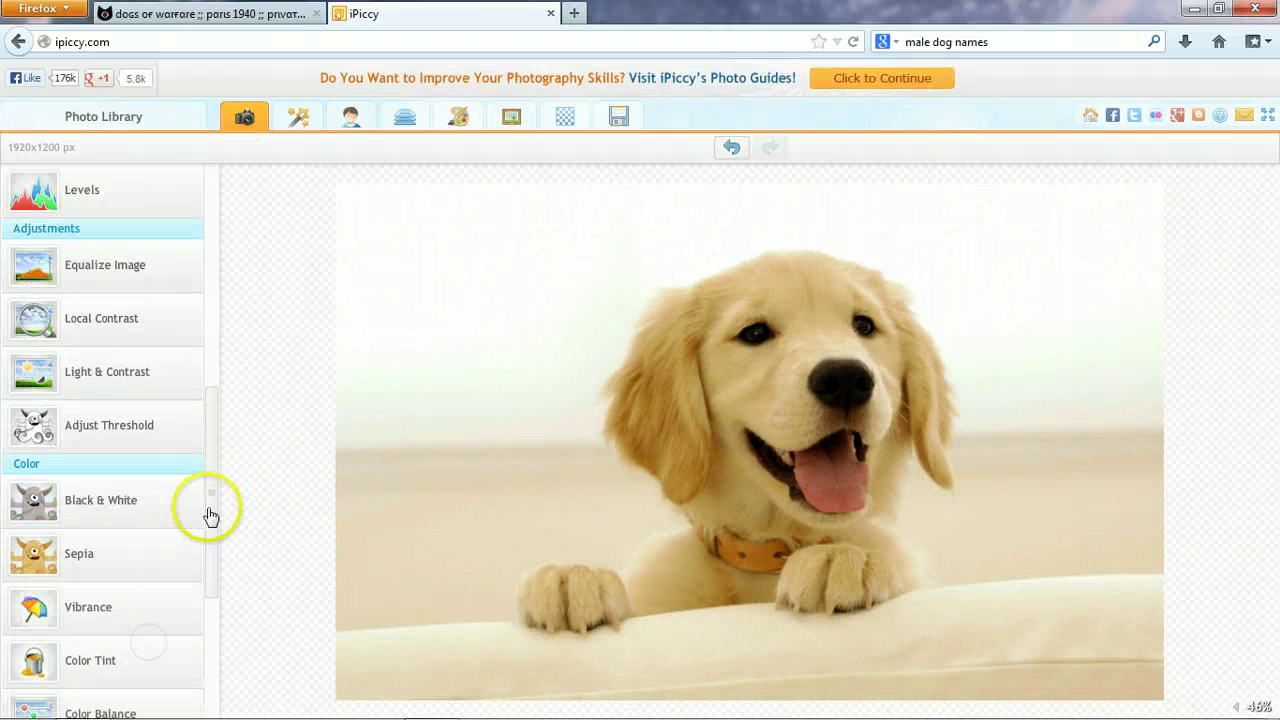
drag(209, 514, 214, 651)
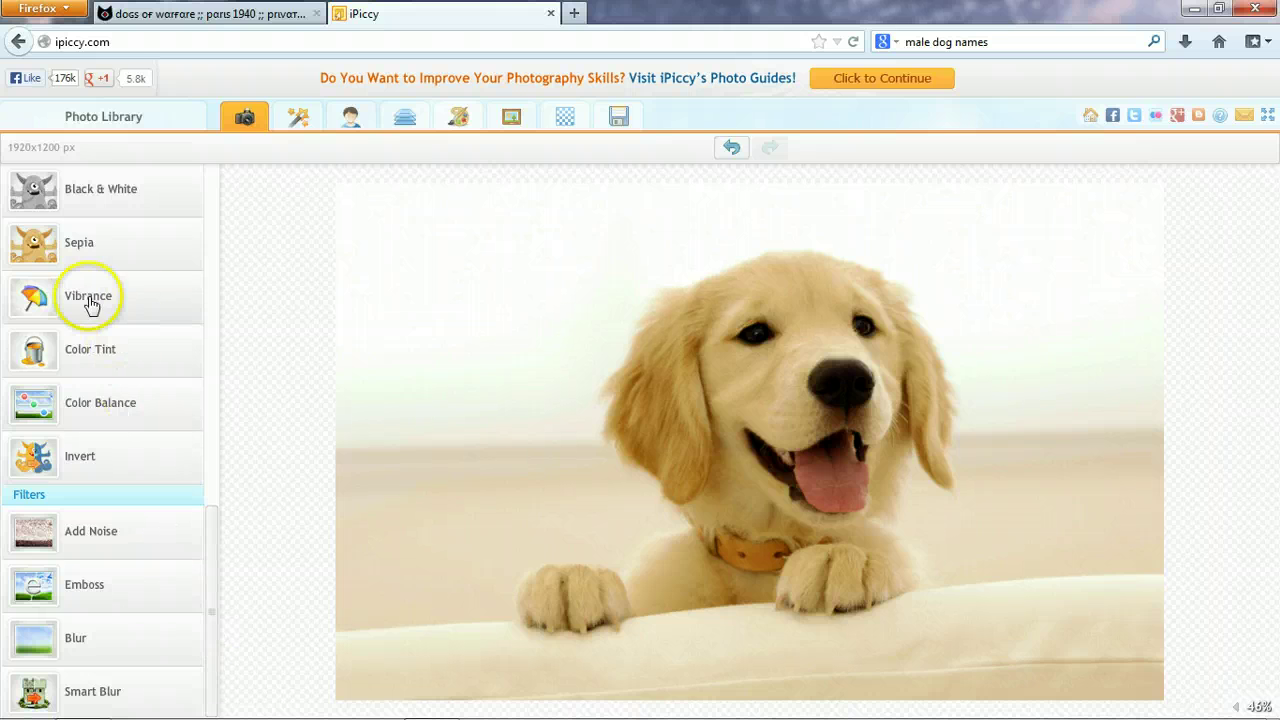
drag(213, 580, 182, 424)
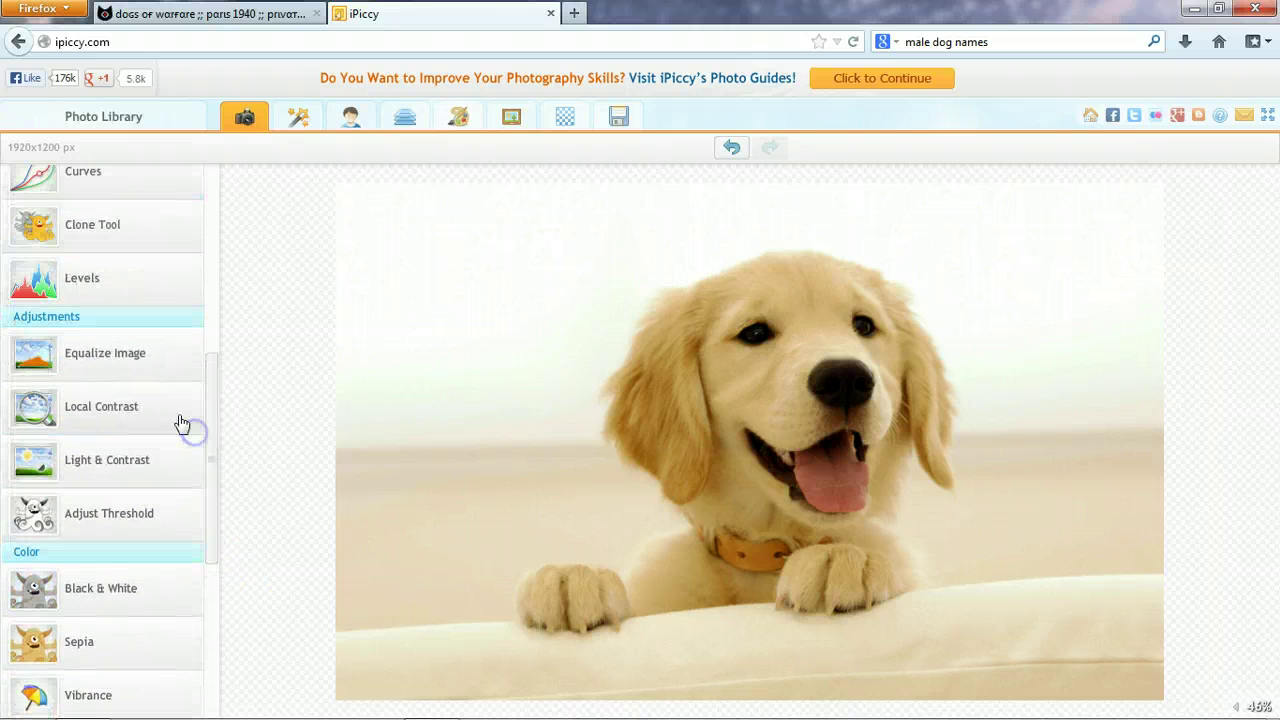
click(48, 286)
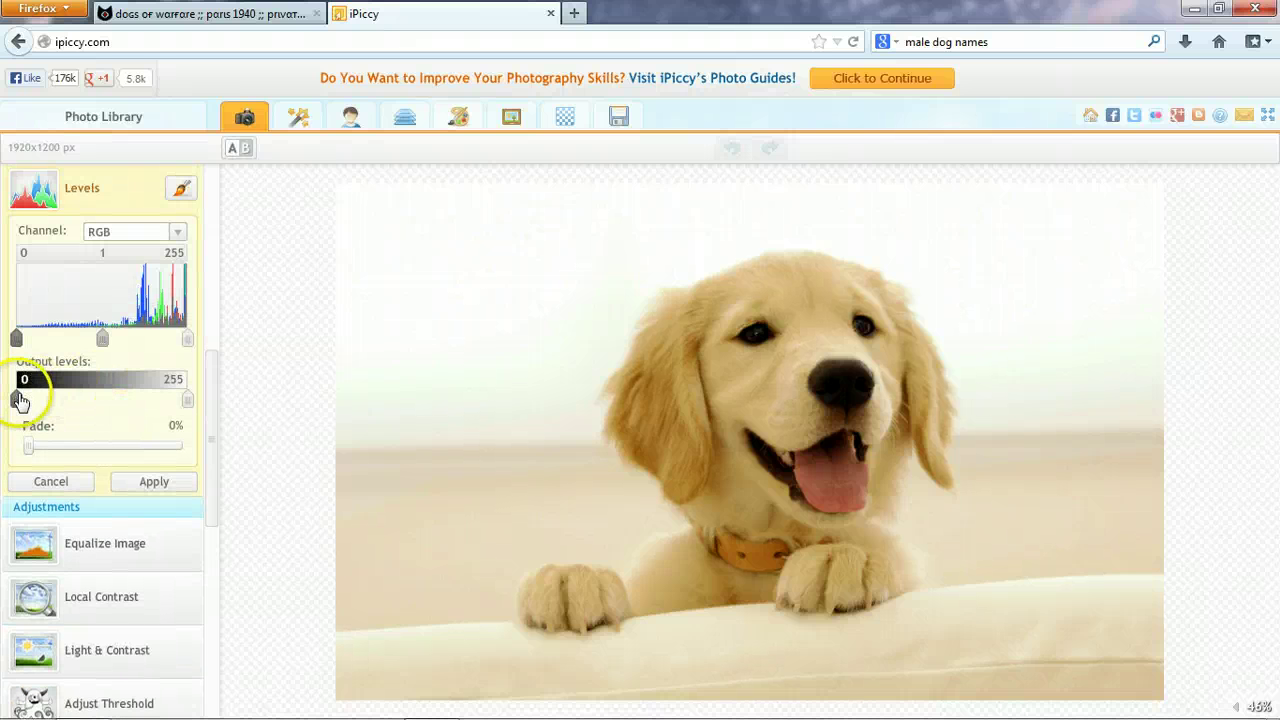
mouse_move(22, 398)
mouse_down()
mouse_move(96, 401)
mouse_move(16, 398)
mouse_up()
click(189, 403)
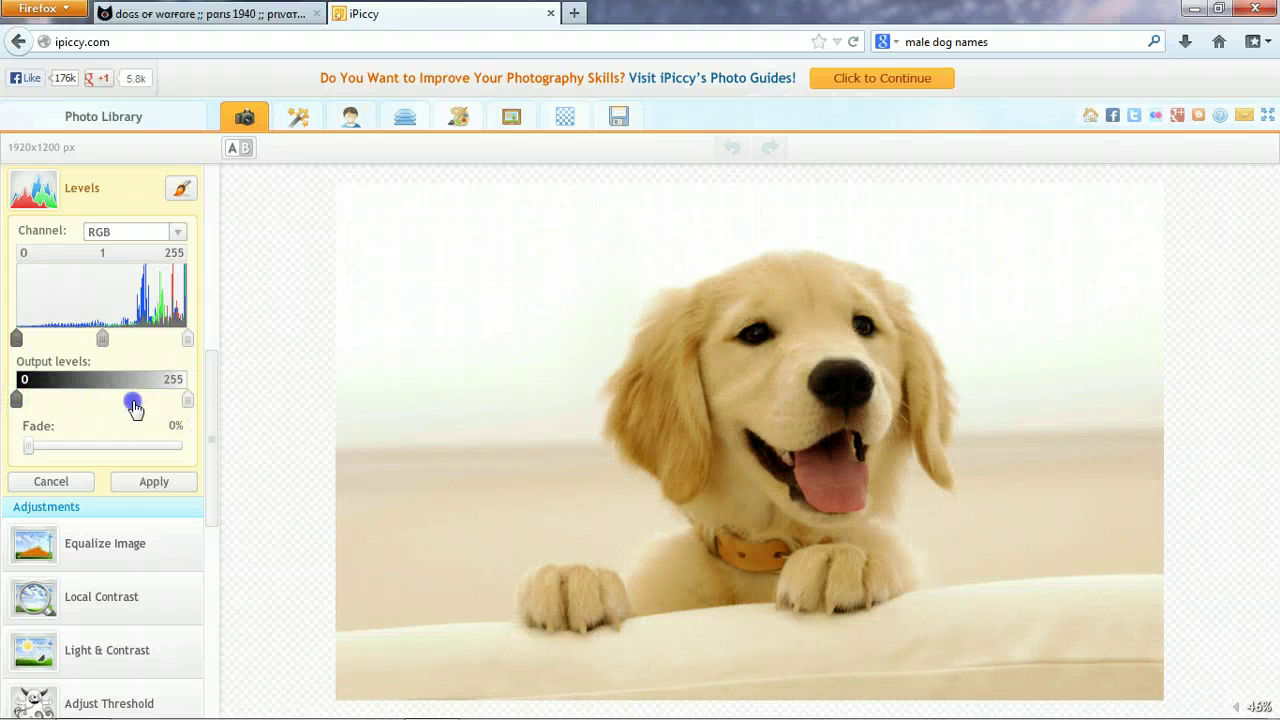
drag(133, 405, 366, 394)
click(72, 483)
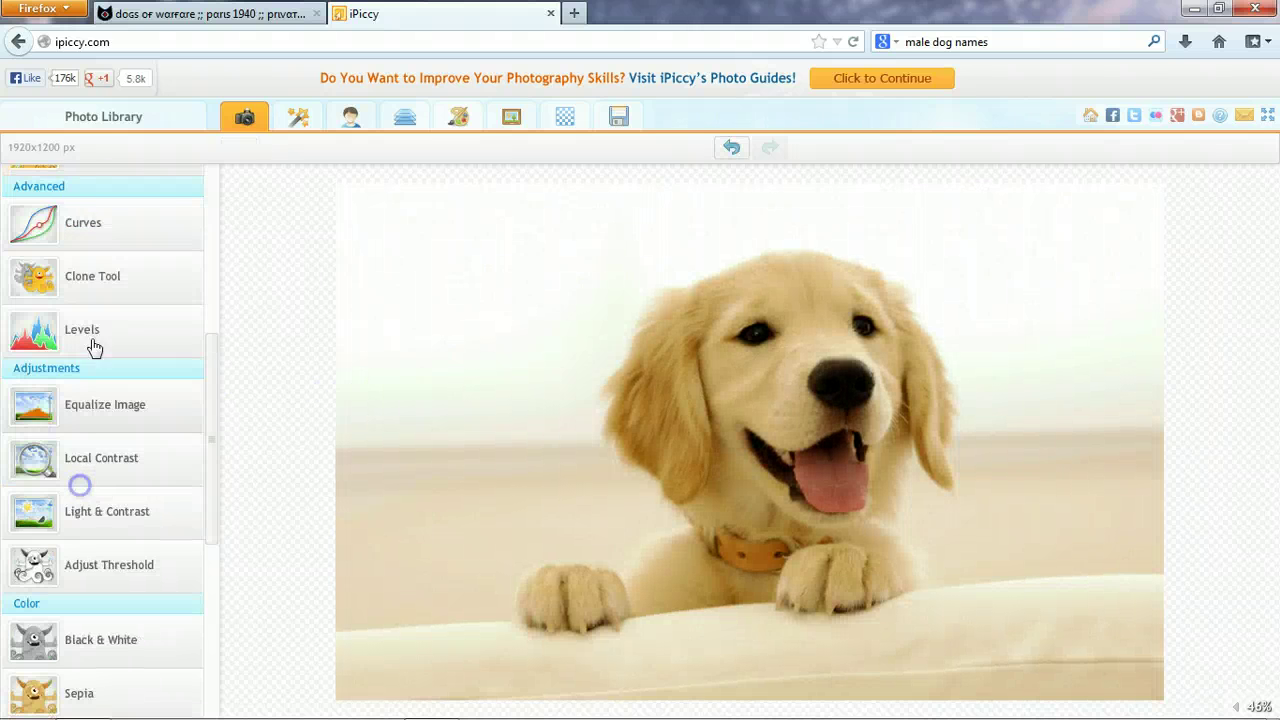
Try darkening the photo with a custom RGB curve in Curves, and cancel it
click(82, 220)
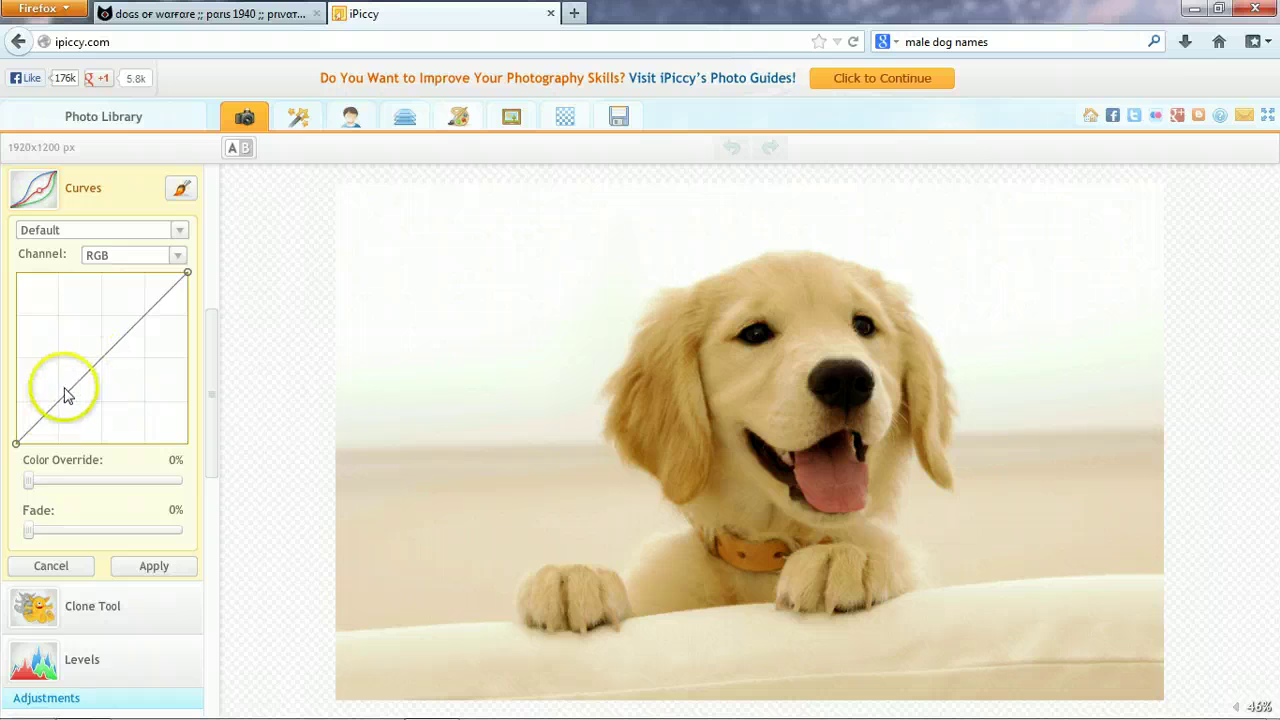
drag(64, 395, 134, 412)
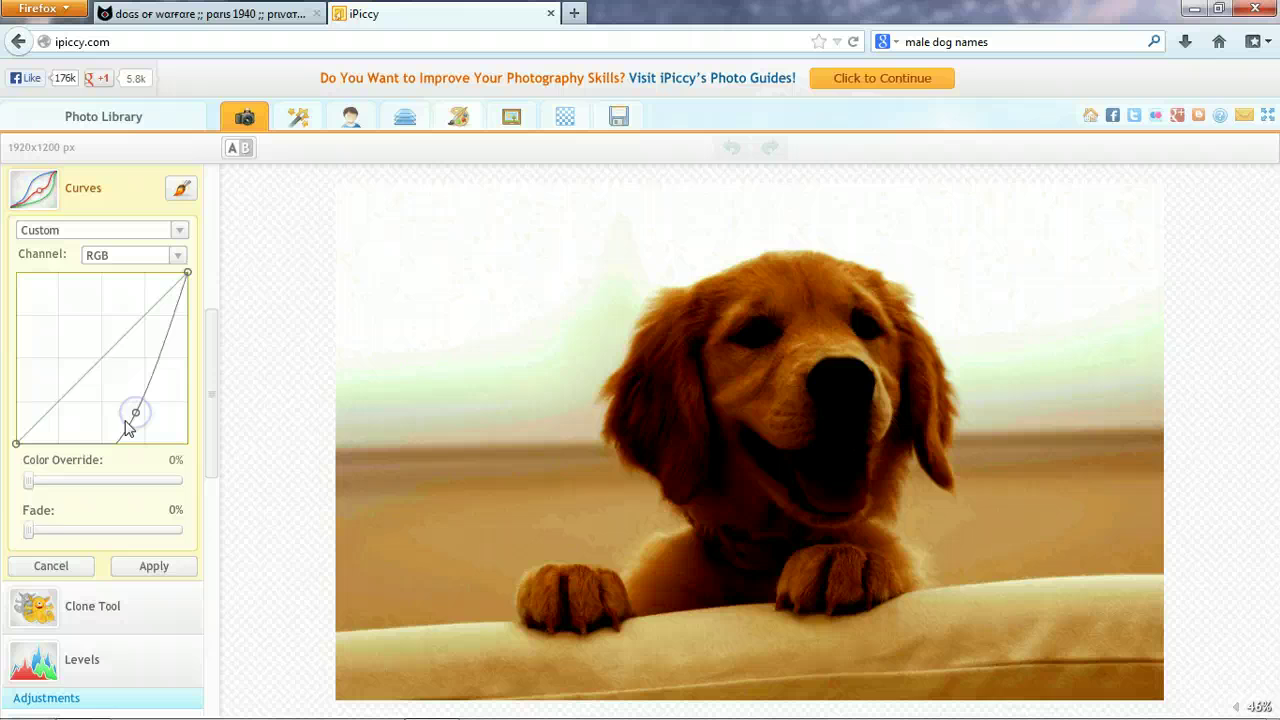
click(48, 564)
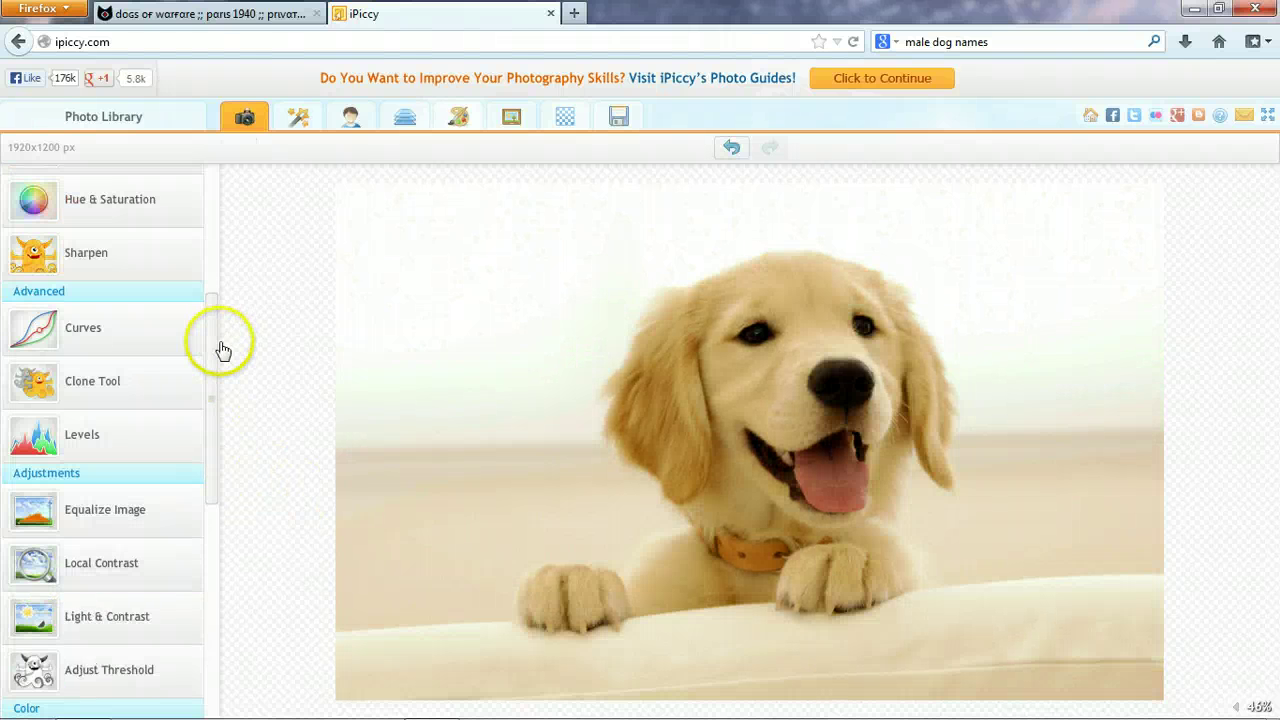
Try Equalize Image on the photo with strength 0 and an 81% fade, and cancel it
drag(223, 349, 219, 452)
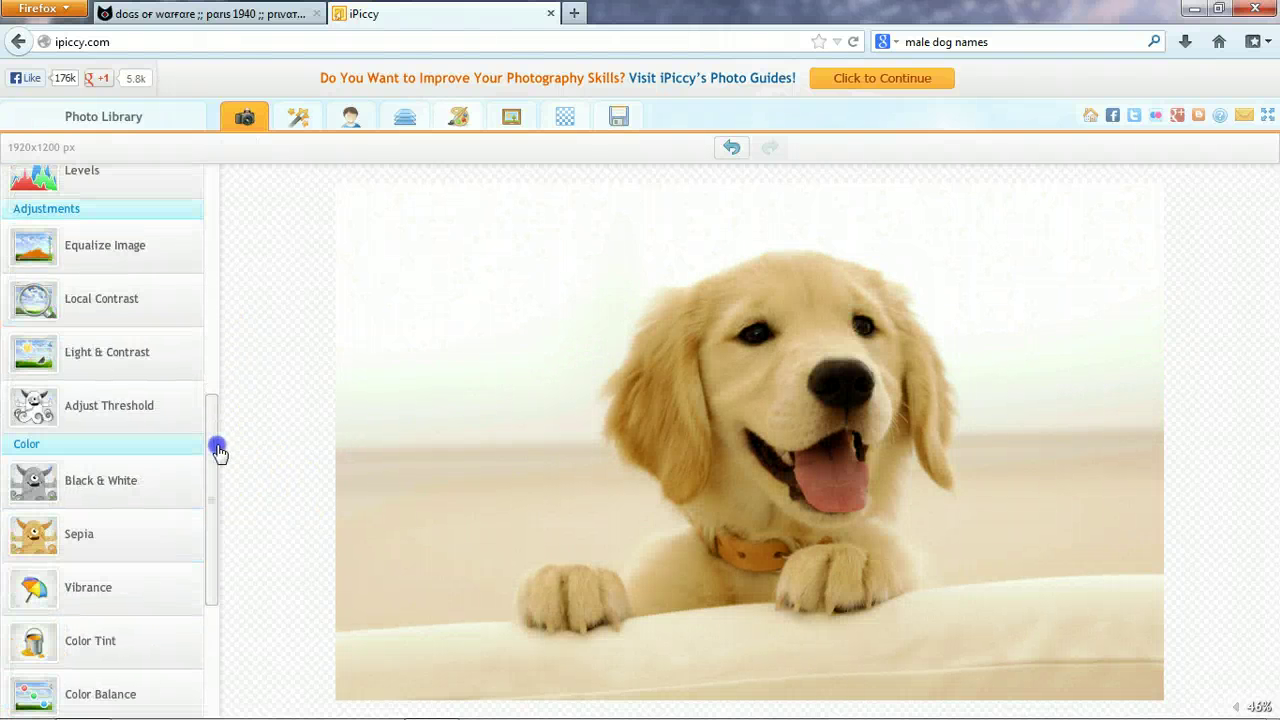
click(21, 258)
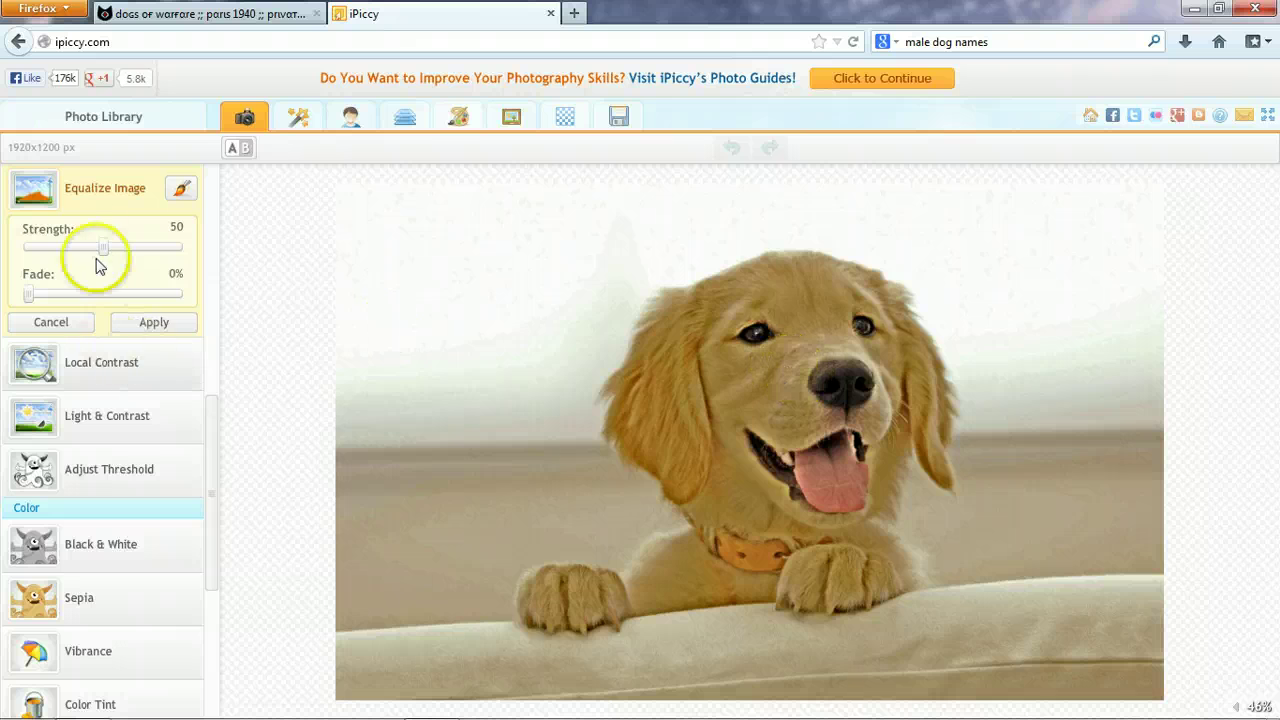
drag(110, 252, 42, 249)
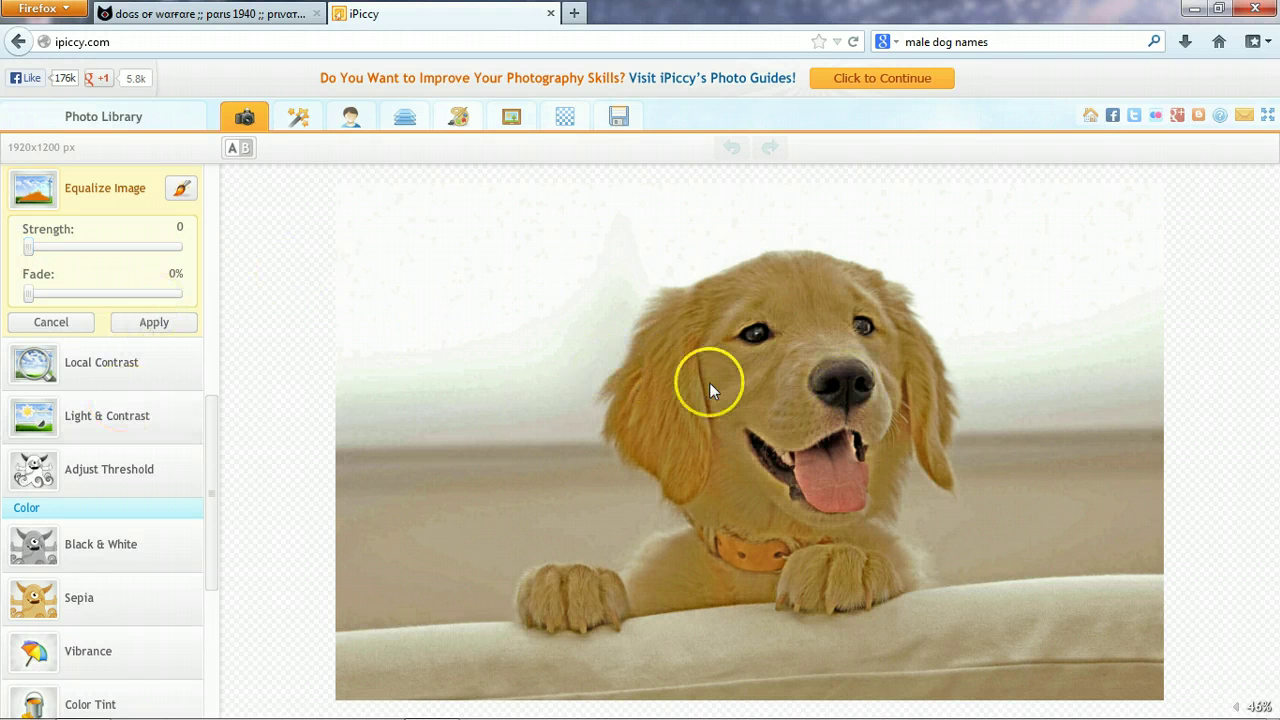
drag(30, 293, 148, 290)
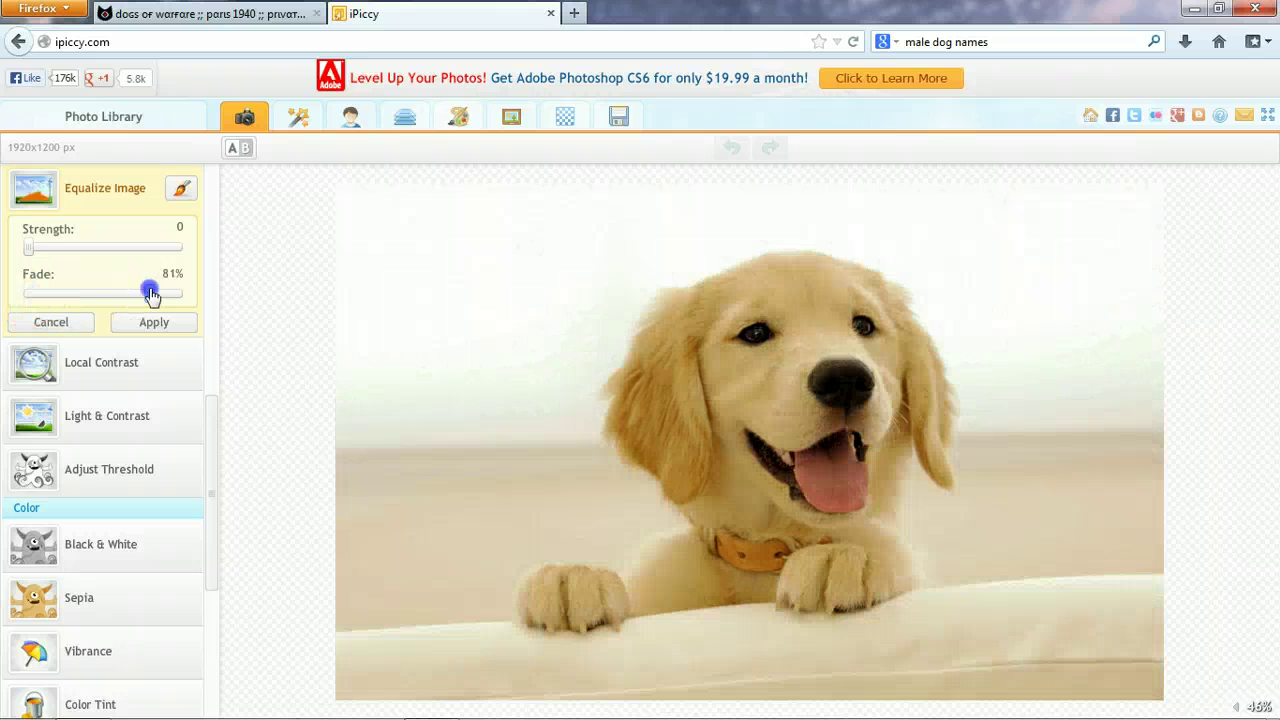
click(88, 328)
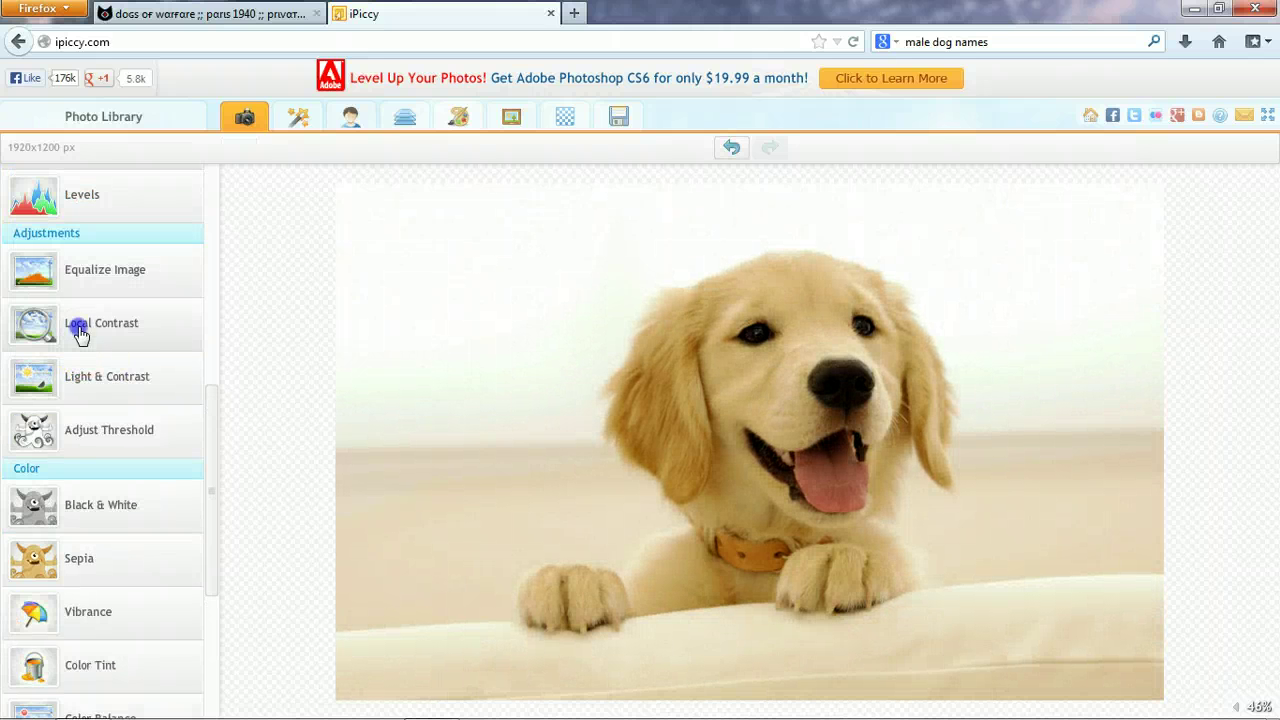
Try Local Contrast at a strength of 52 with a partial fade, and cancel it
click(80, 330)
drag(42, 307, 104, 309)
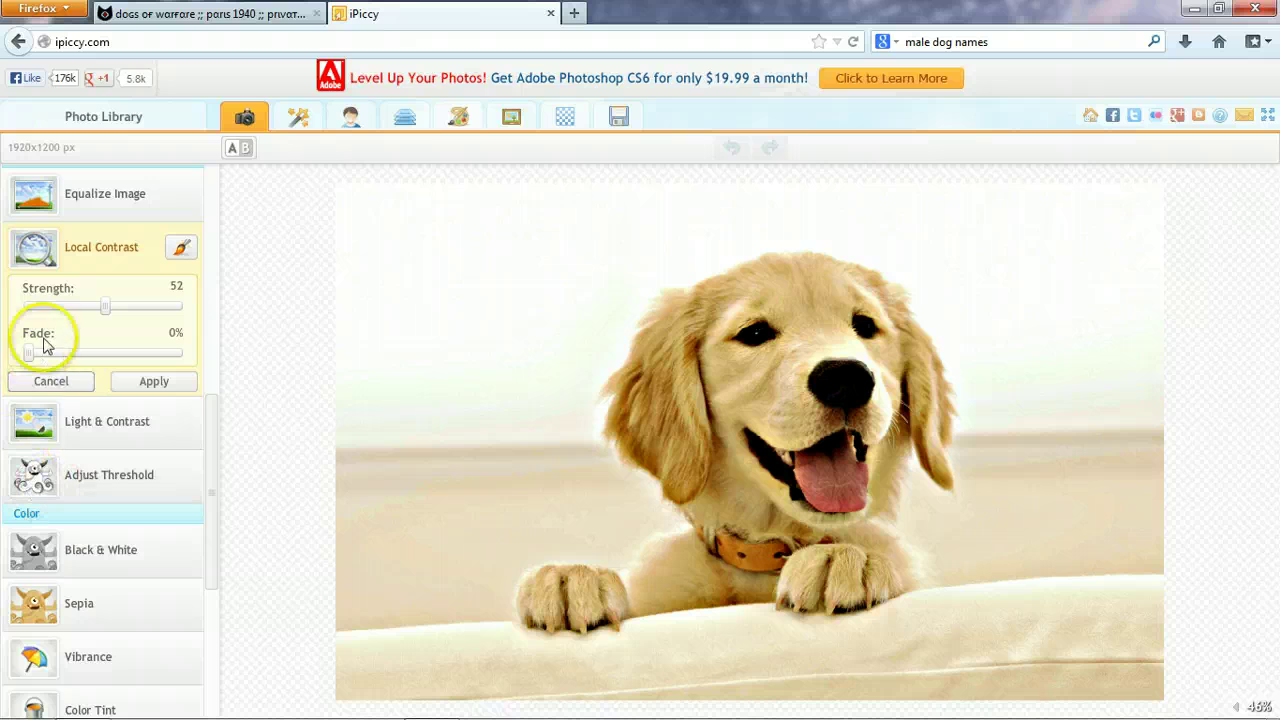
drag(30, 353, 83, 360)
click(52, 382)
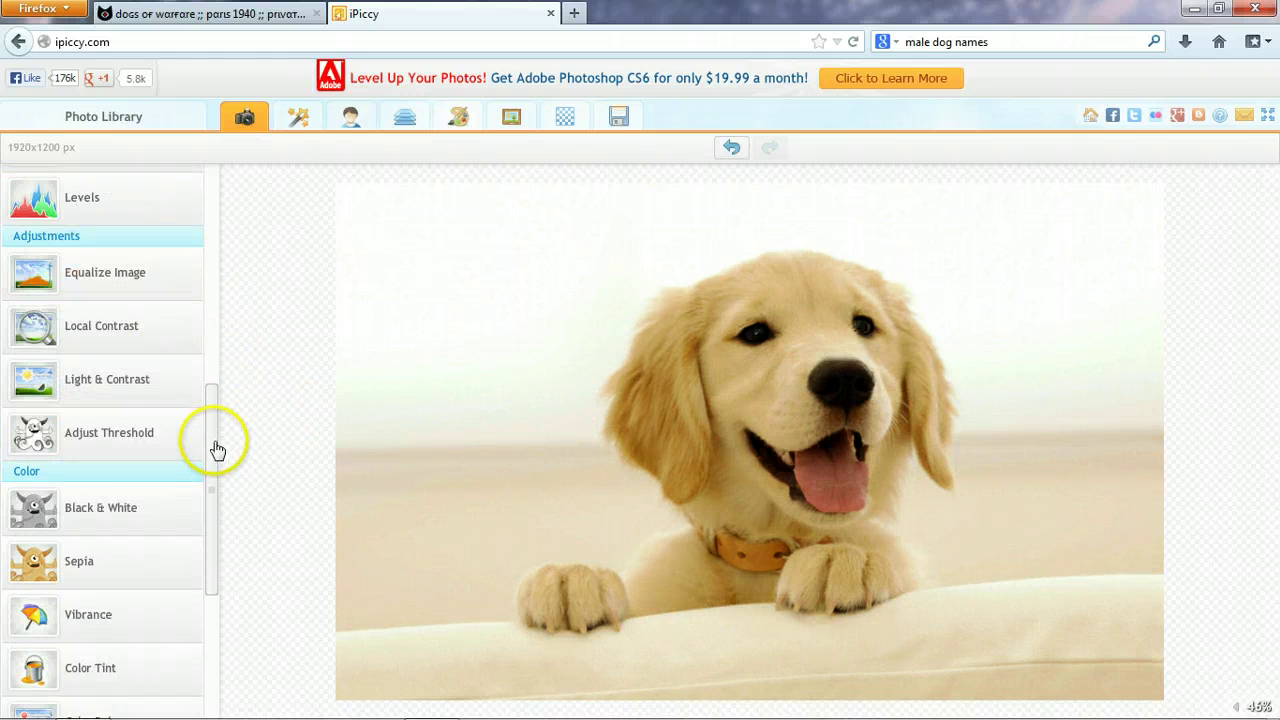
Try Adjust Threshold with a black threshold of 41 and a white threshold of 100%, and cancel it
click(105, 440)
drag(89, 386, 125, 432)
drag(125, 432, 211, 423)
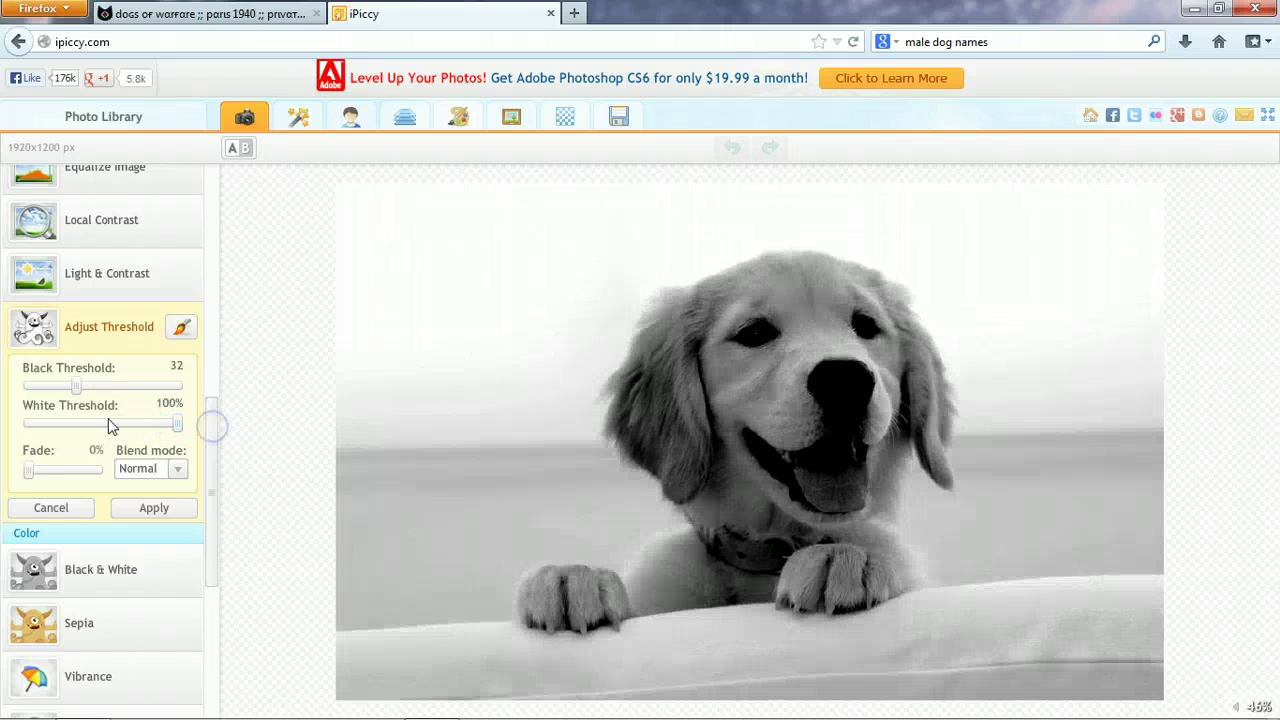
mouse_move(76, 386)
mouse_down()
mouse_move(62, 390)
mouse_move(115, 389)
mouse_move(90, 388)
mouse_up()
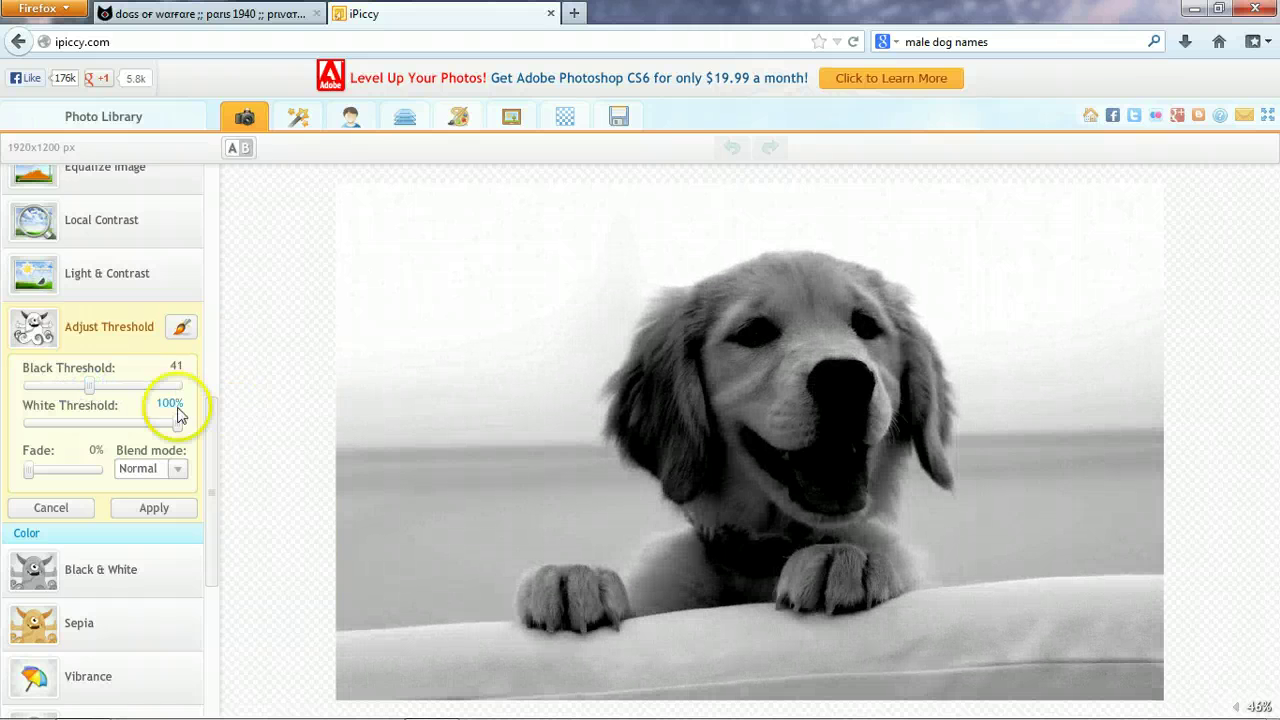
click(50, 511)
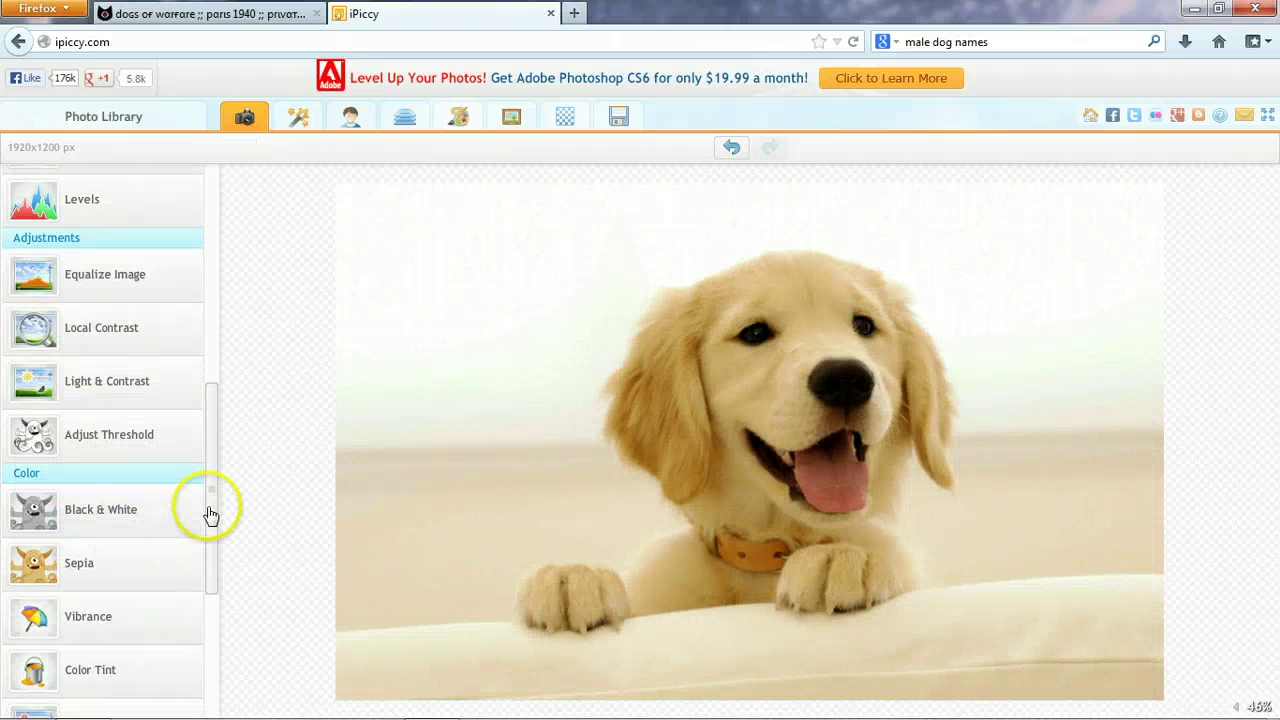
Try the Add Noise filter on the photo with a 61% fade, and cancel it
drag(209, 514, 209, 686)
click(33, 528)
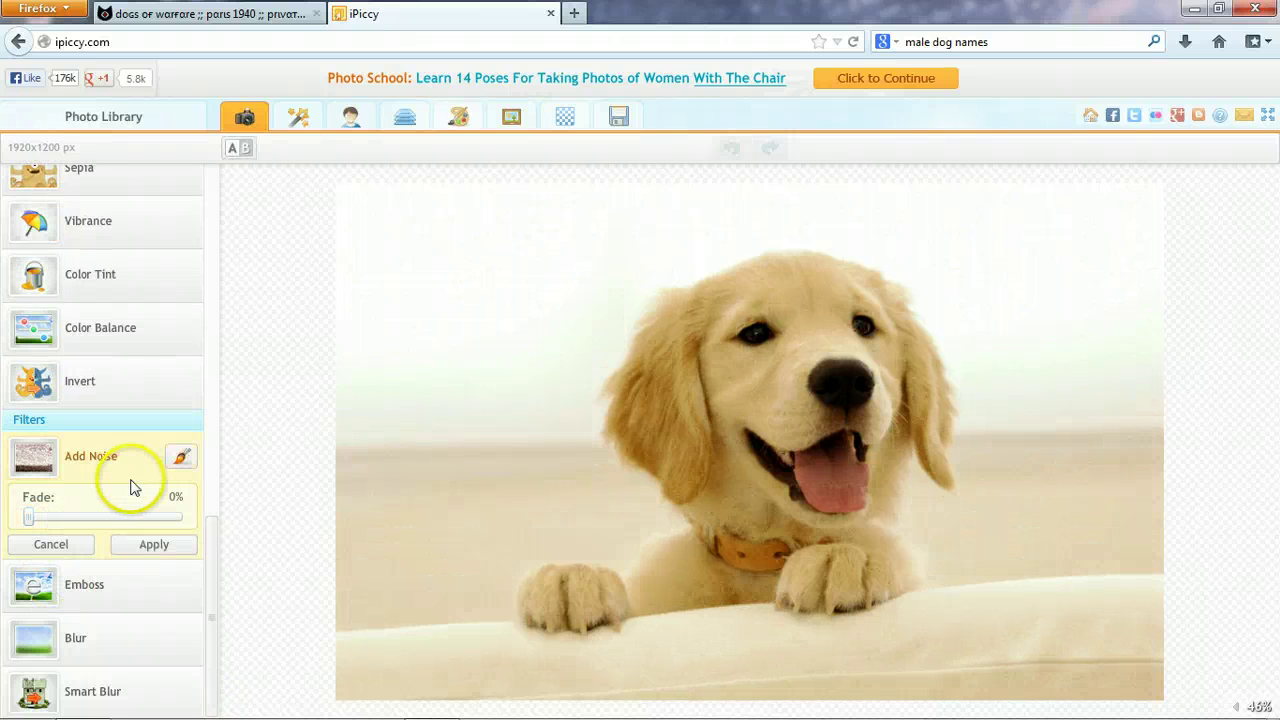
drag(28, 518, 34, 521)
drag(175, 518, 121, 520)
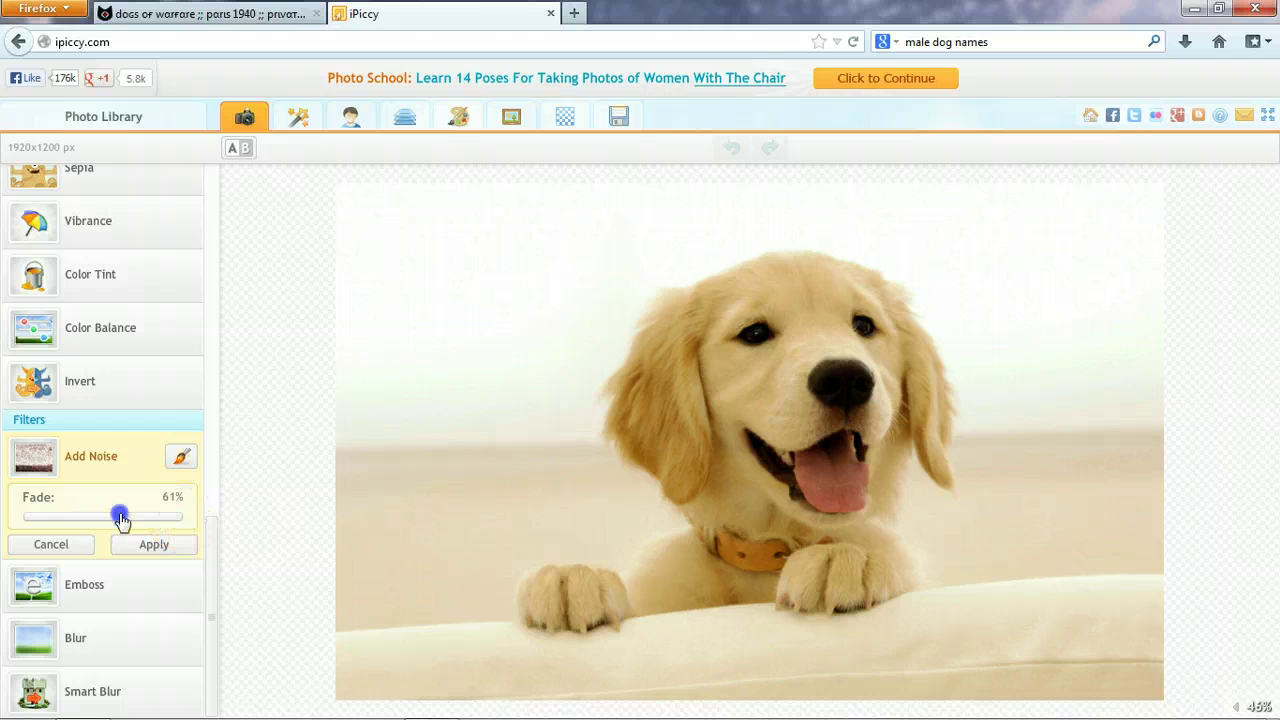
click(66, 548)
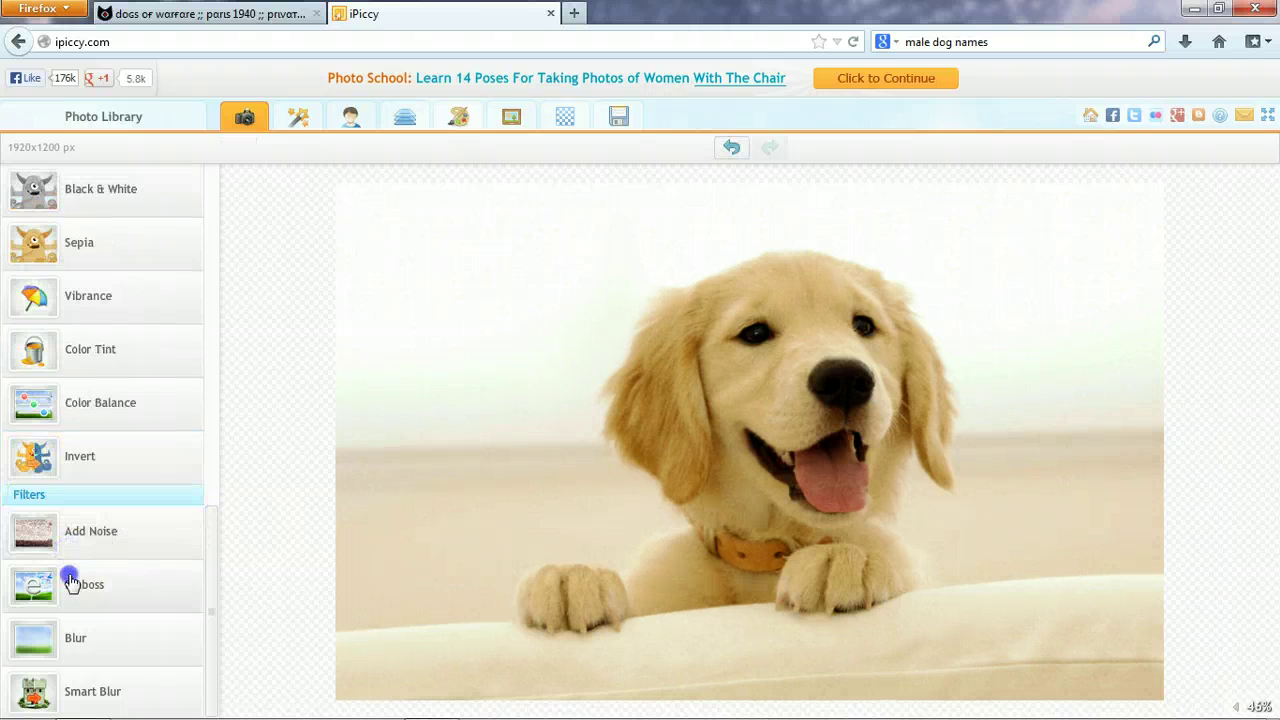
Try the Emboss filter on the photo at a strength of 19, and cancel it
click(70, 582)
click(864, 316)
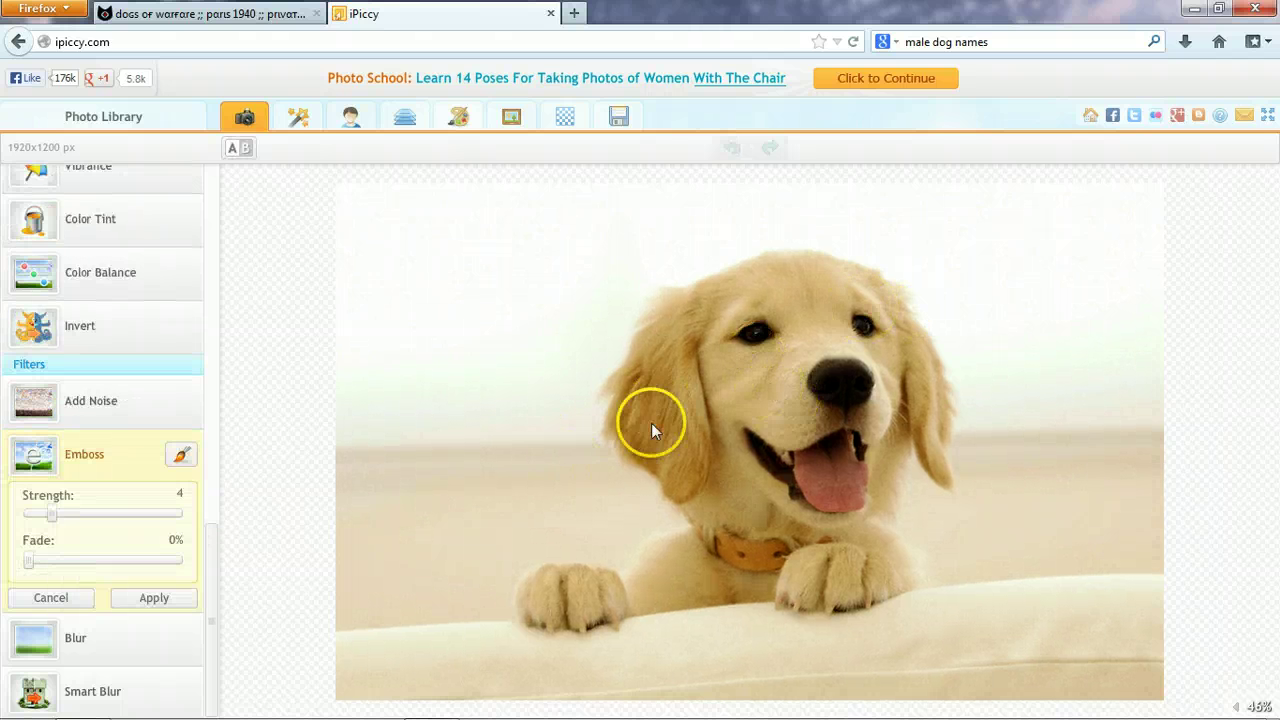
drag(51, 514, 170, 517)
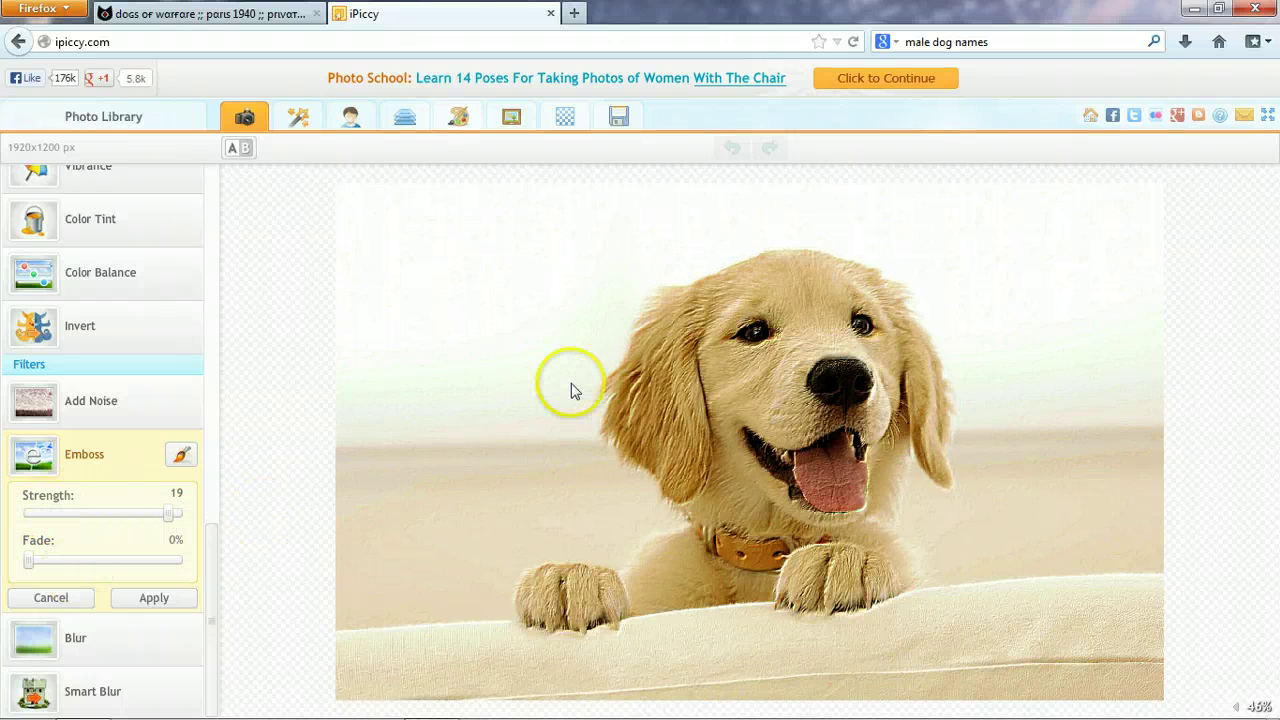
click(82, 605)
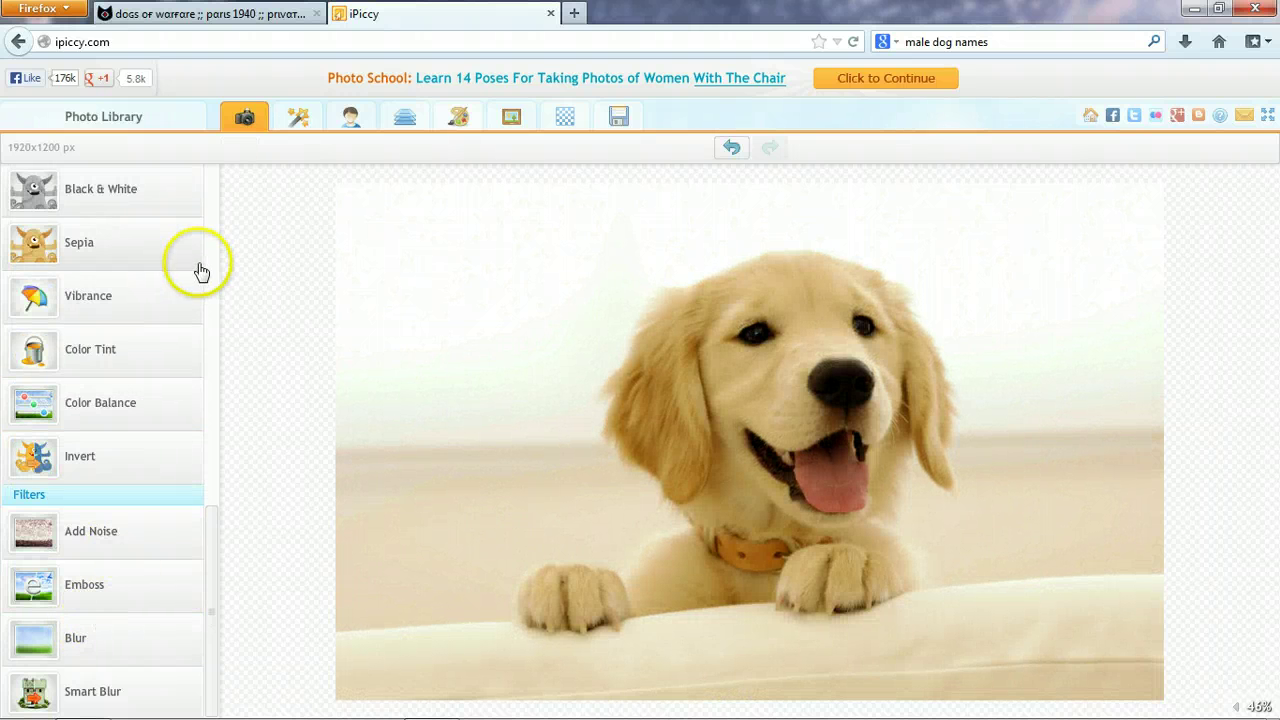
Start the Orton Effect from the photo effects collection and set its bloom to 100
click(309, 117)
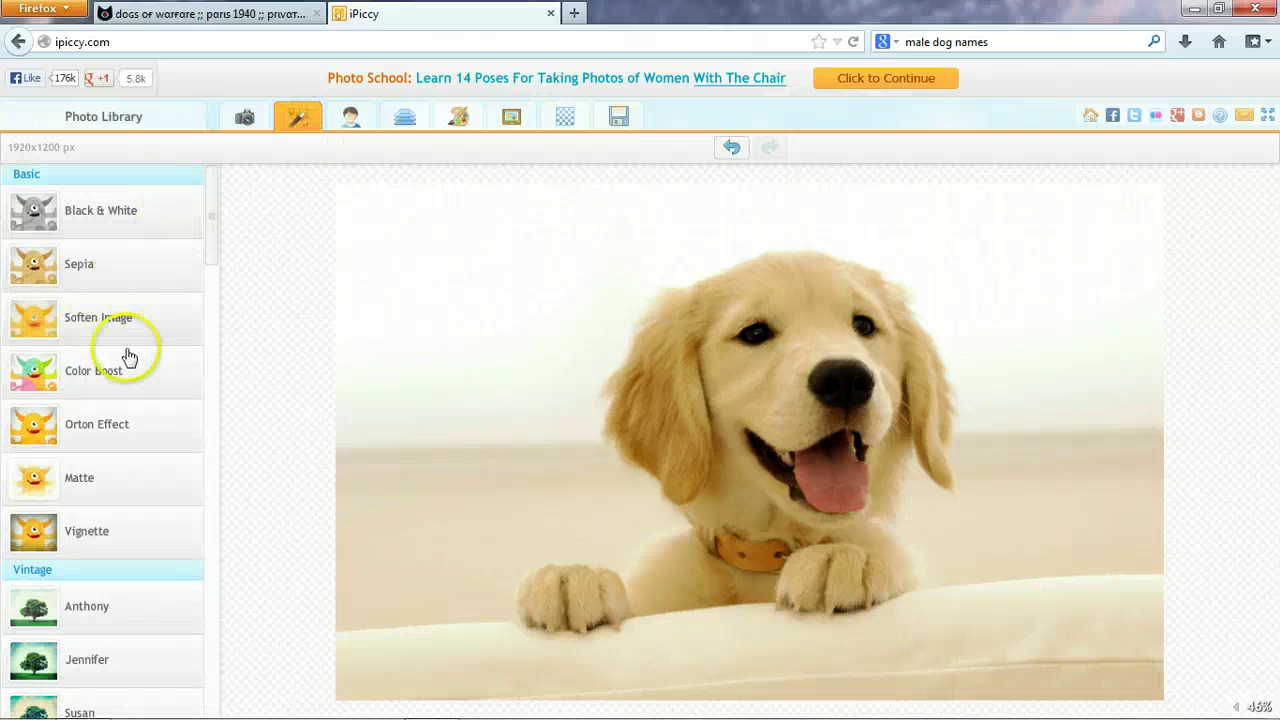
click(78, 425)
click(108, 487)
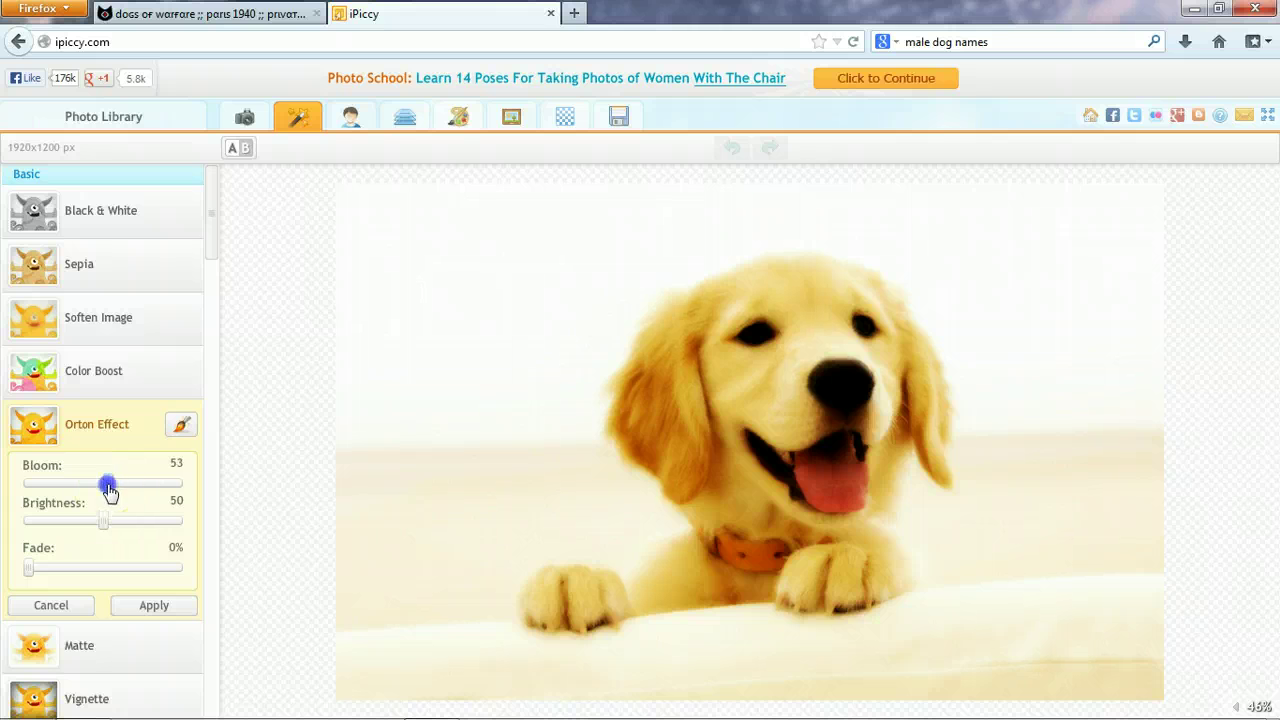
drag(137, 488, 177, 492)
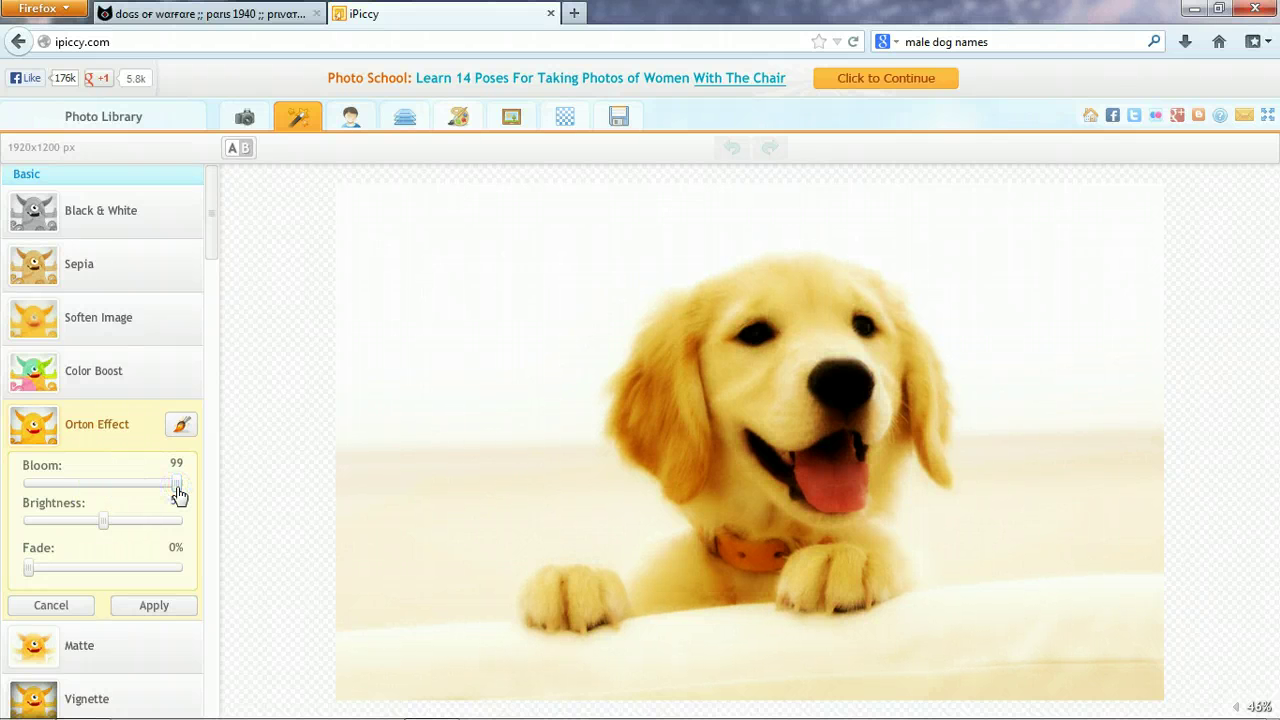
click(199, 488)
click(304, 130)
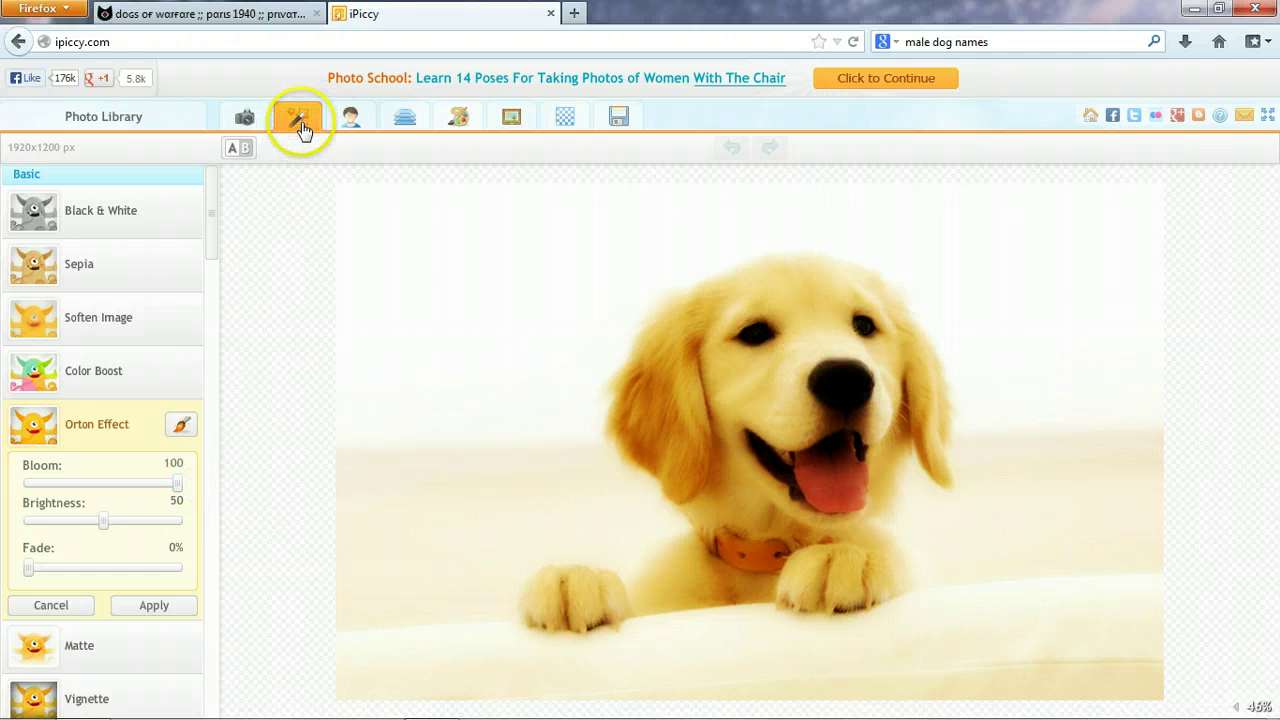
Set the Orton Effect's brightness to 36, fade it partially, and apply it to the photo
mouse_move(104, 520)
mouse_down()
mouse_move(147, 531)
mouse_move(91, 524)
mouse_up()
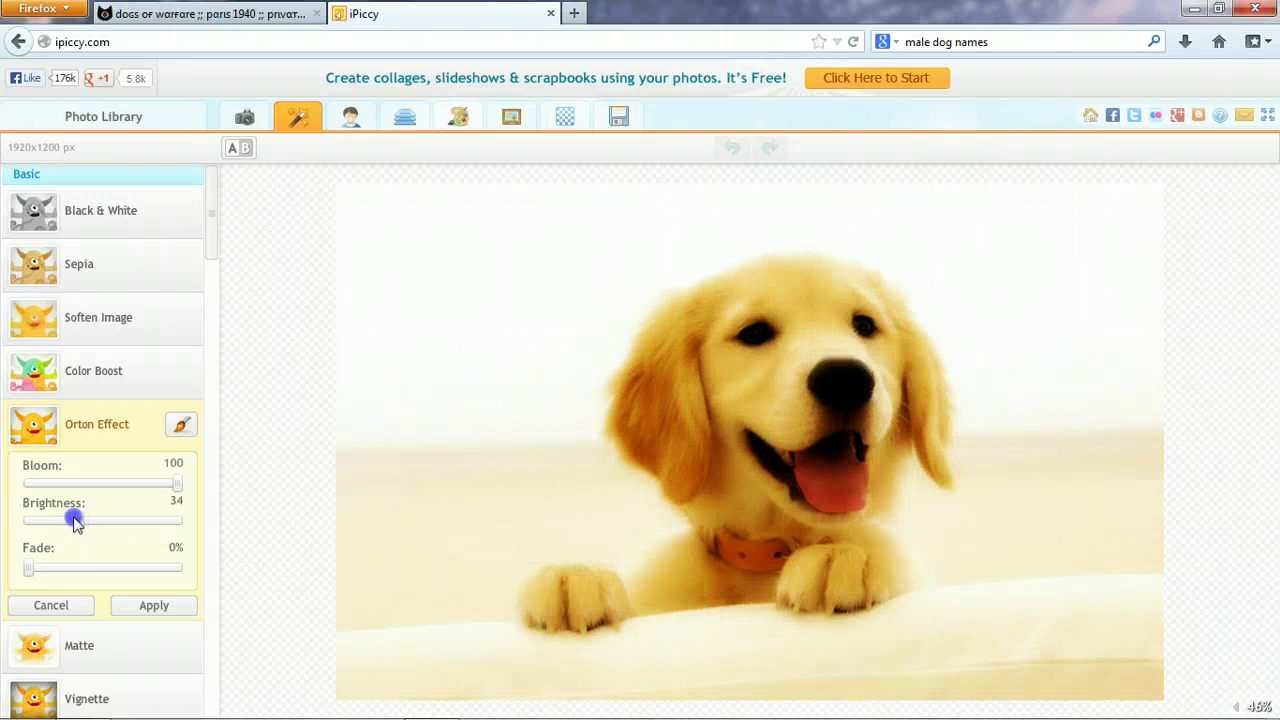
click(56, 522)
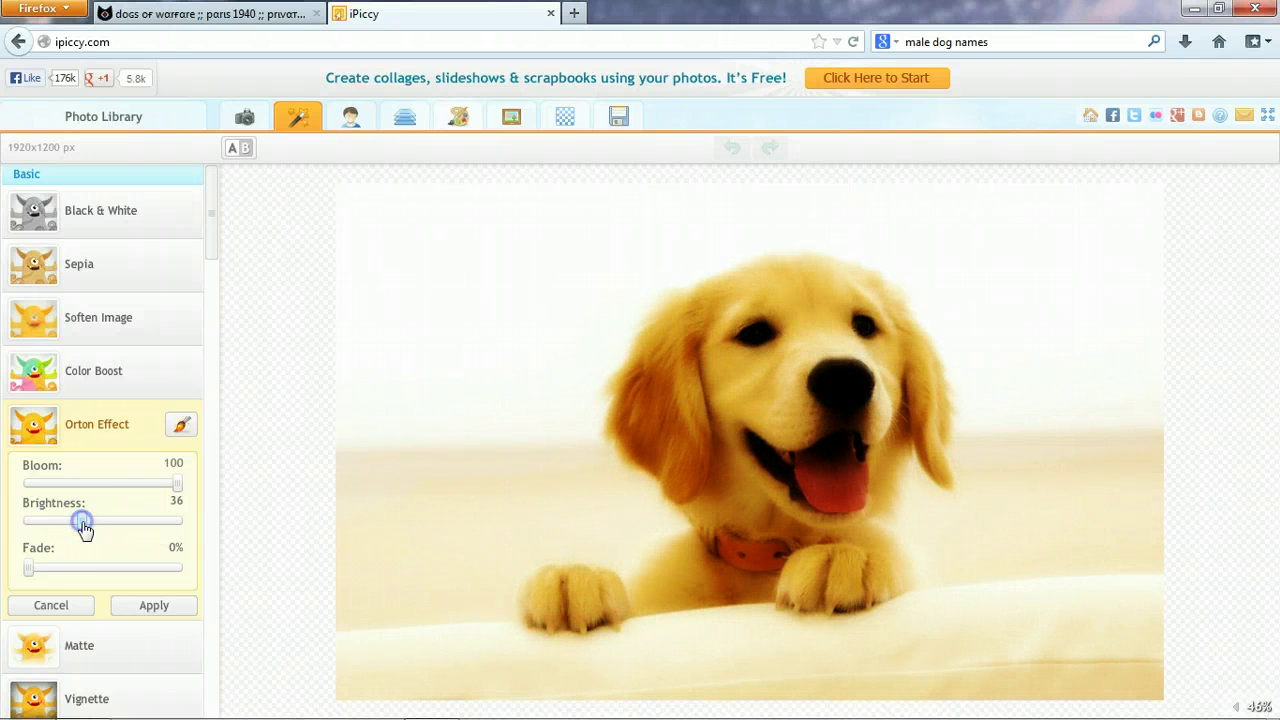
drag(85, 530, 85, 530)
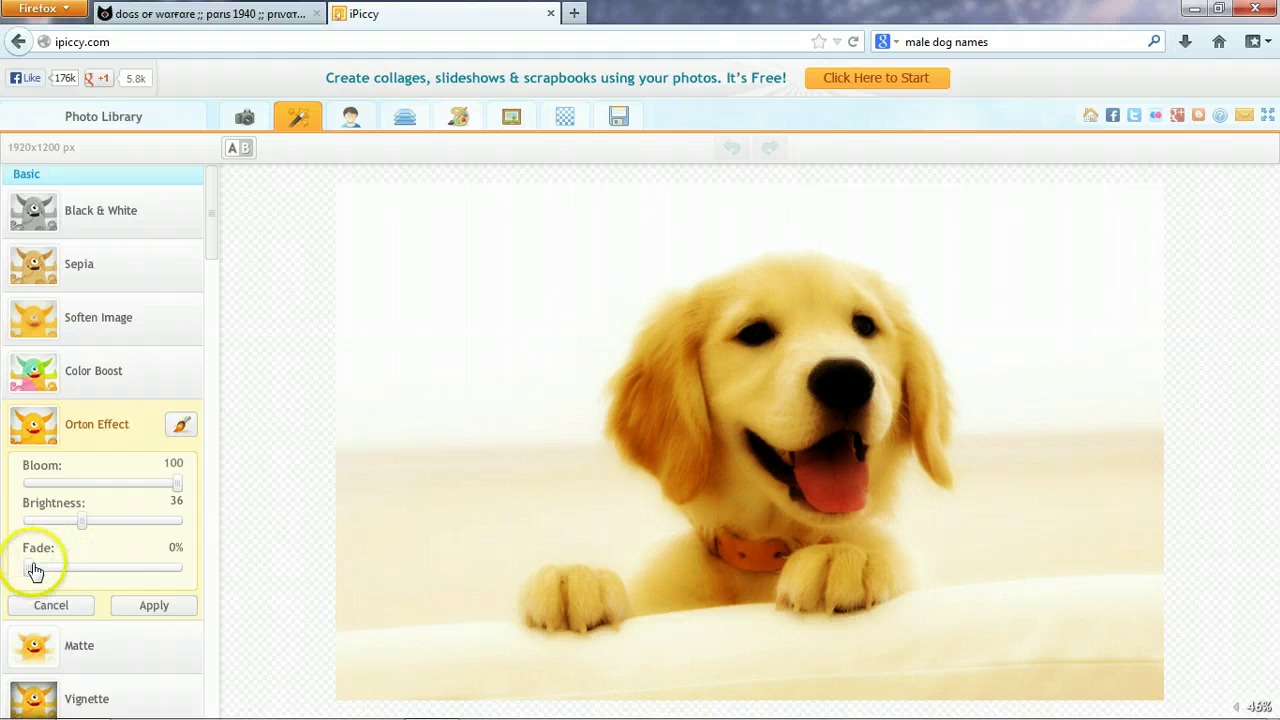
drag(29, 568, 97, 568)
click(155, 605)
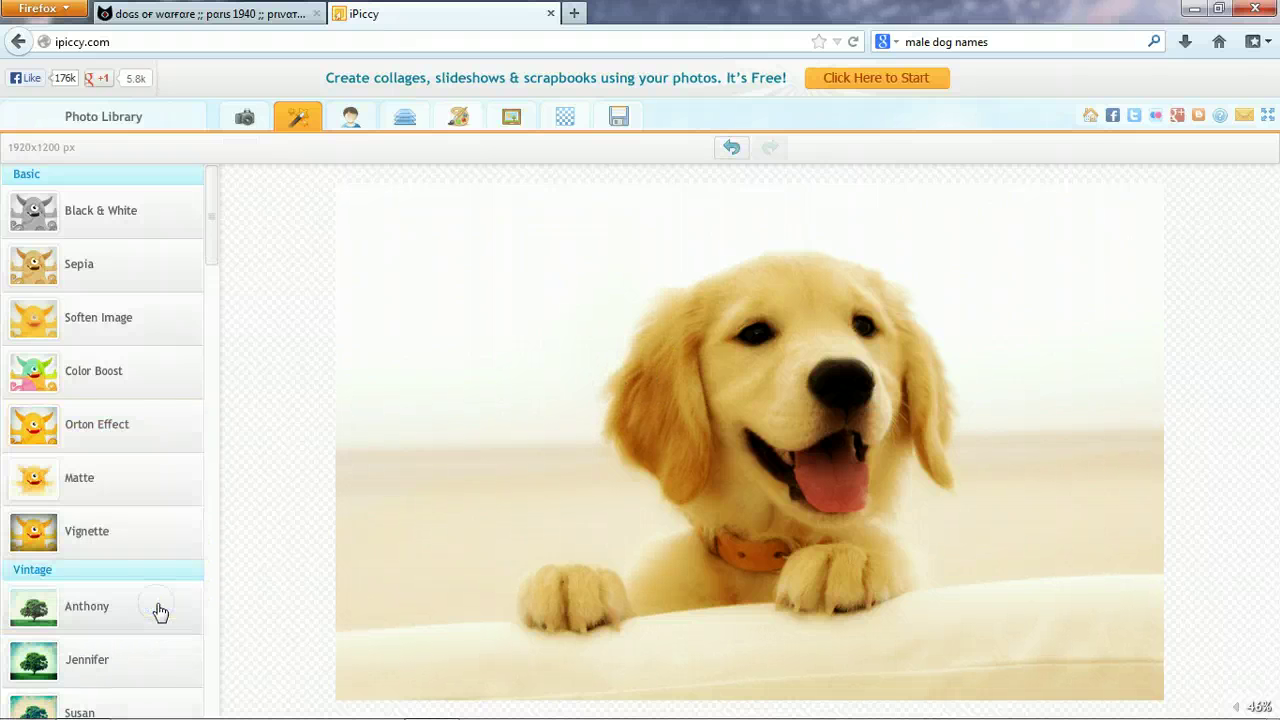
click(297, 480)
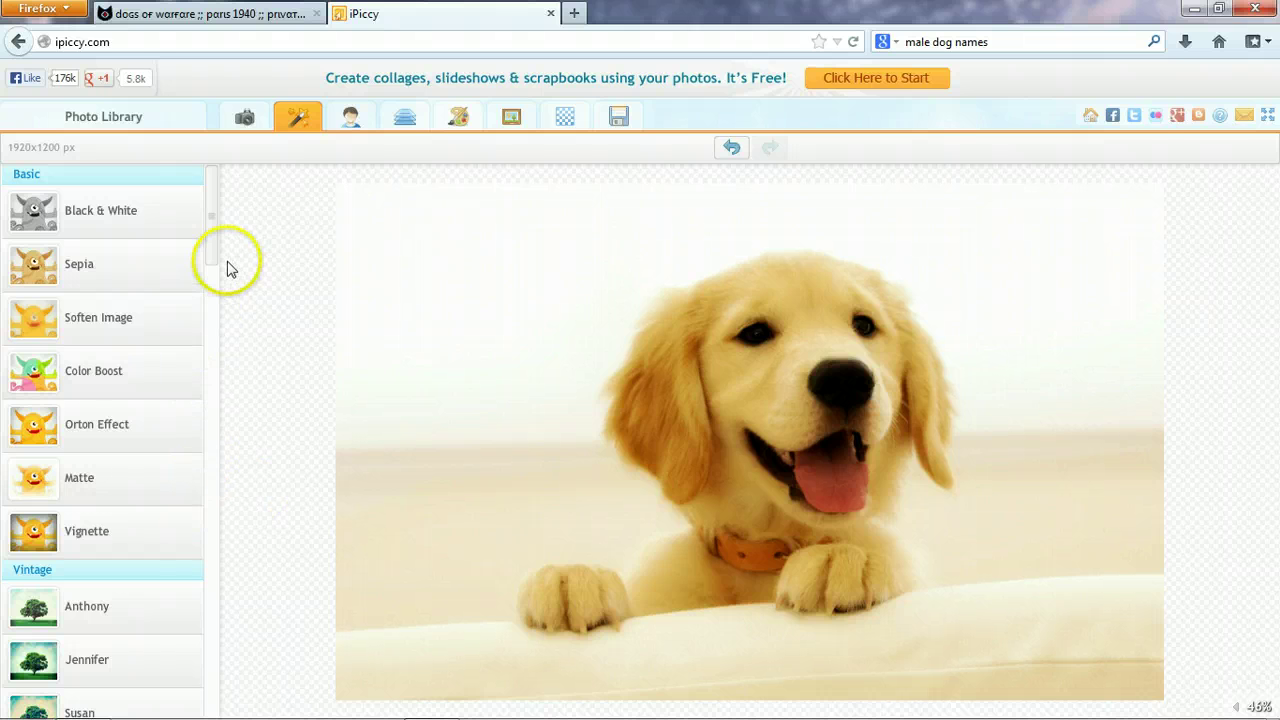
Apply Focal Soften centred on the puppy's face with blur, focal size and focal hardness at 50% and fade at 50
drag(211, 251, 217, 406)
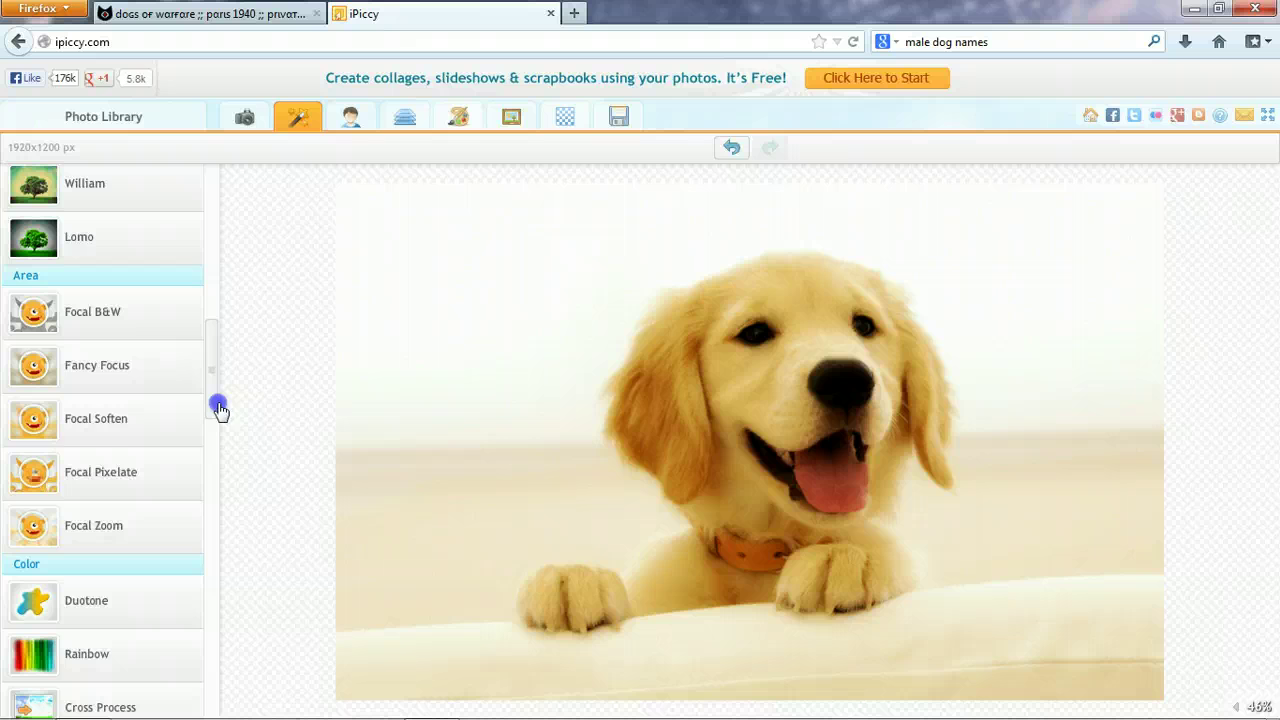
click(50, 420)
click(785, 380)
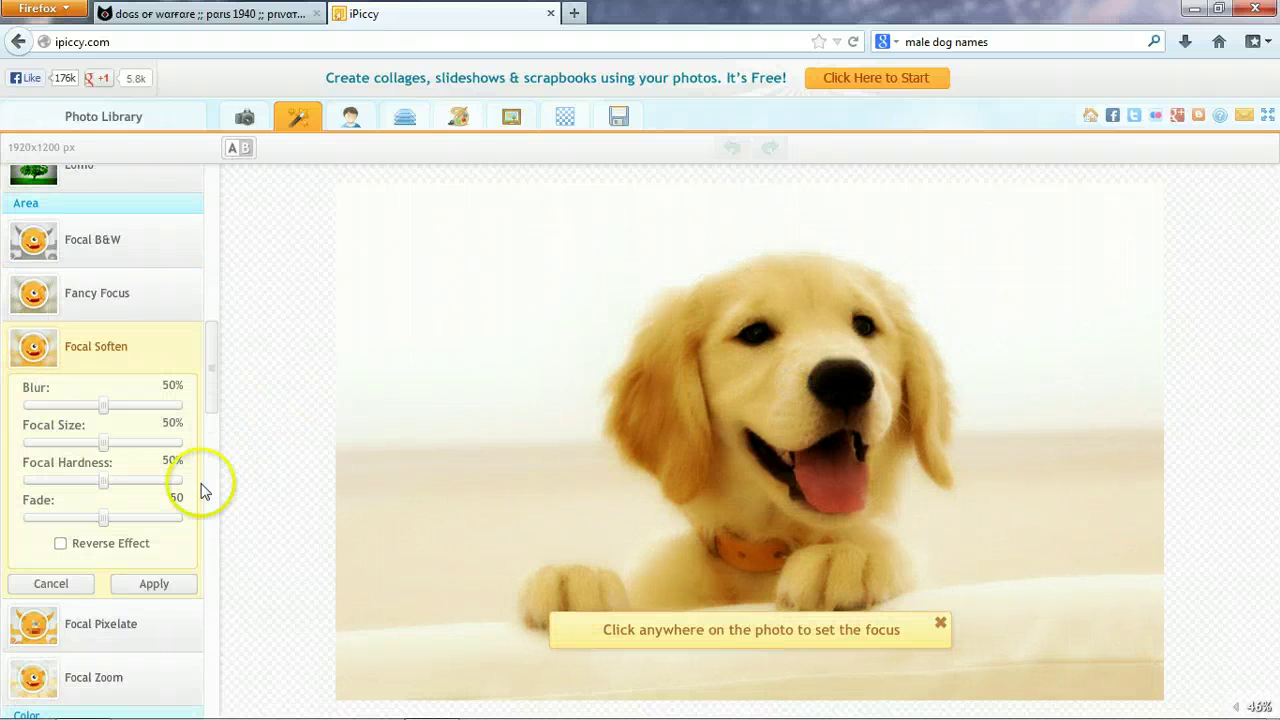
click(140, 591)
Undo the Focal Soften effect and redo it to compare the photo with and without it
click(729, 146)
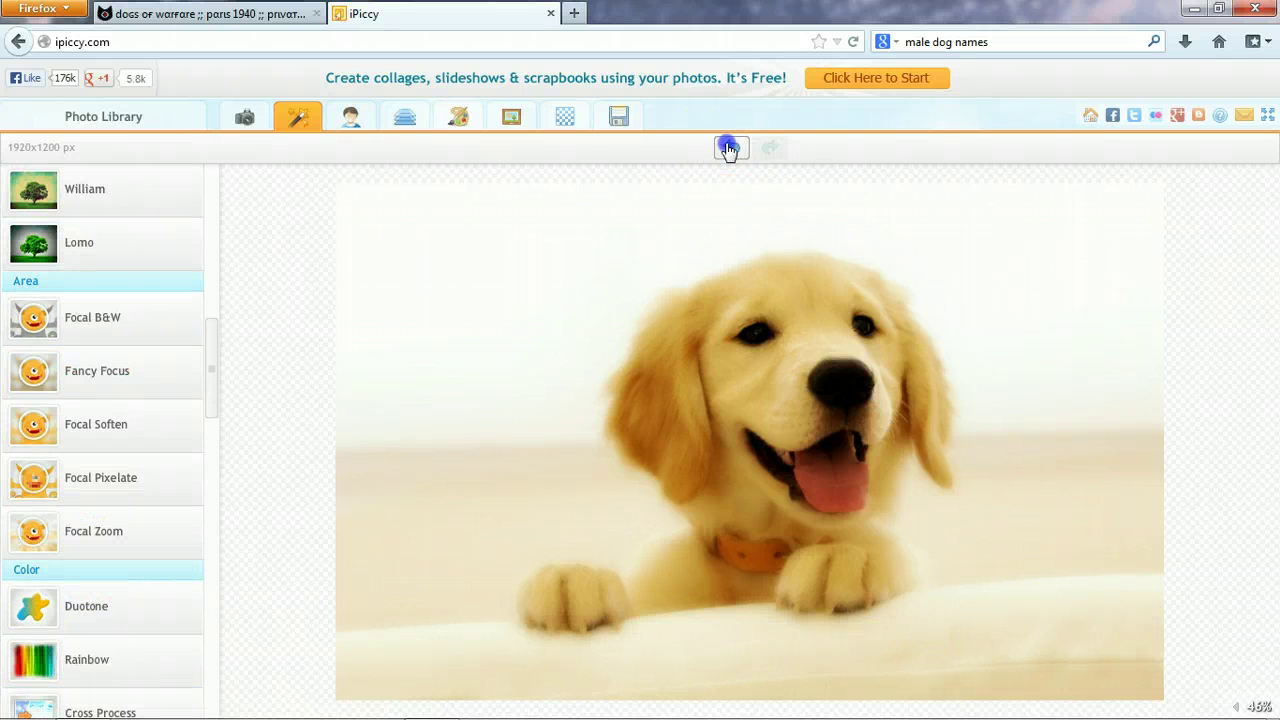
click(765, 148)
click(619, 587)
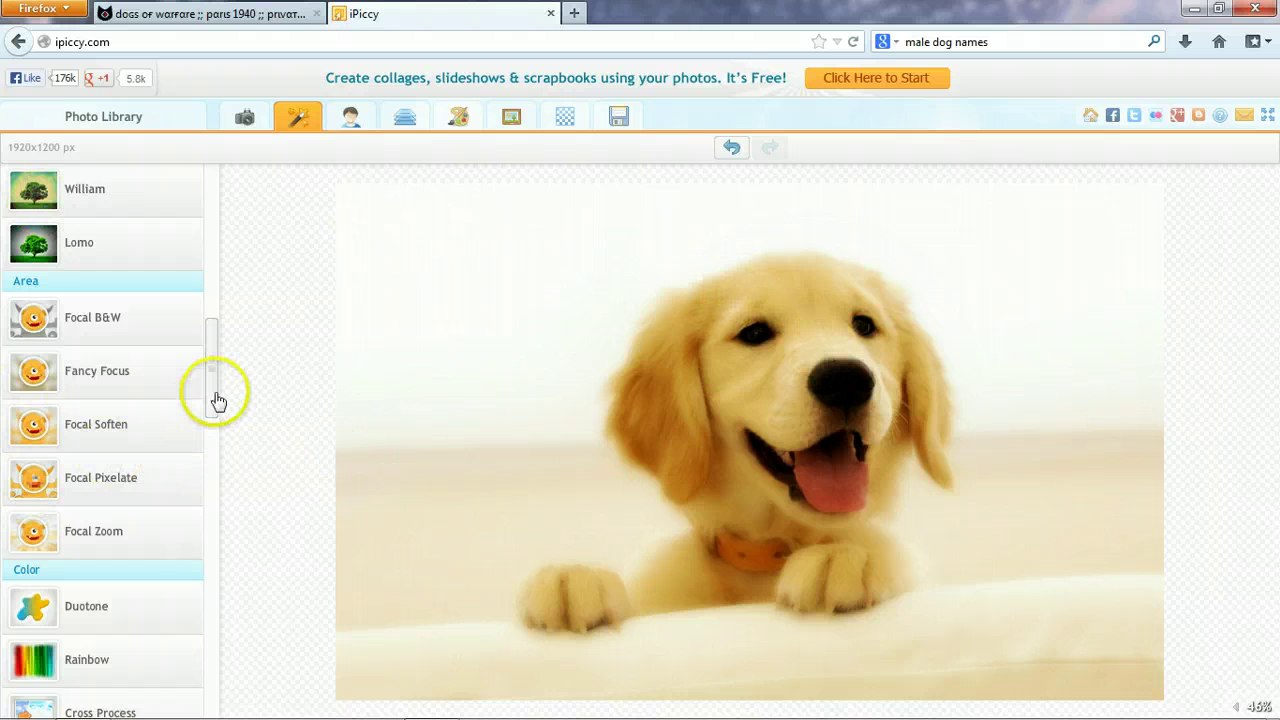
Try an orange colorized Shine centred on the puppy's face with radius 100 and intensity 50, and cancel it
drag(215, 401, 211, 544)
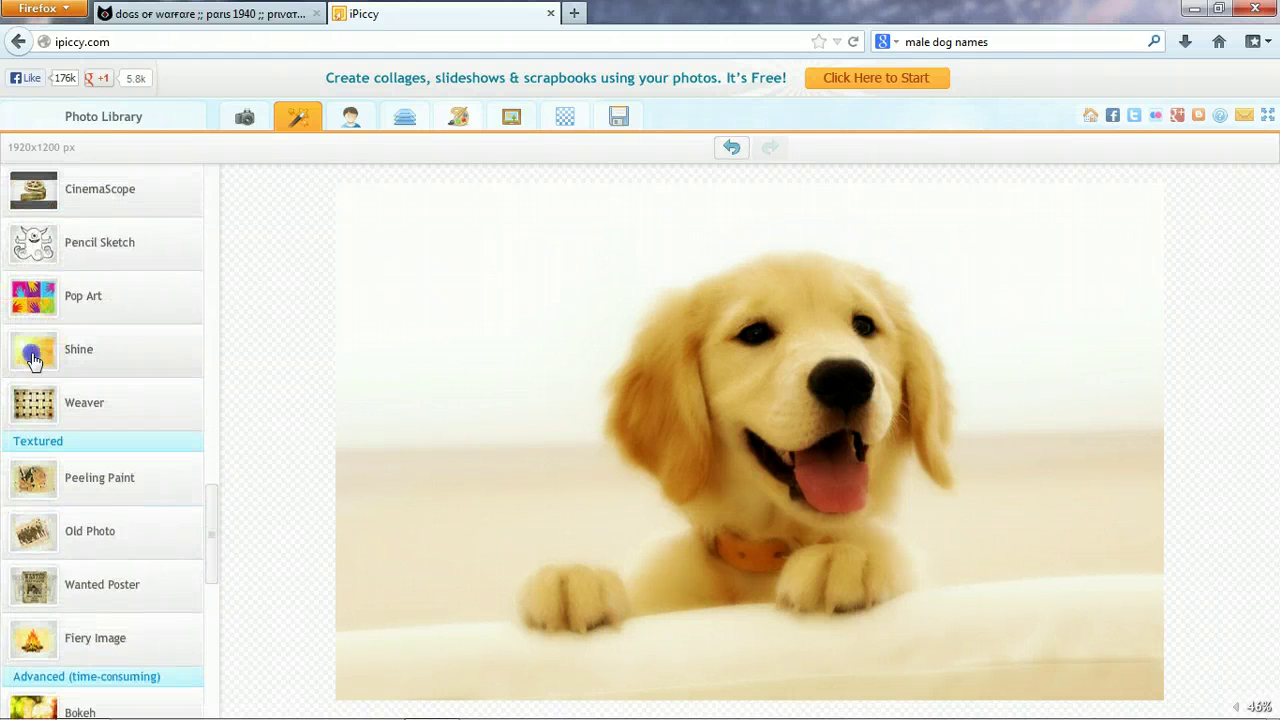
click(32, 368)
click(770, 410)
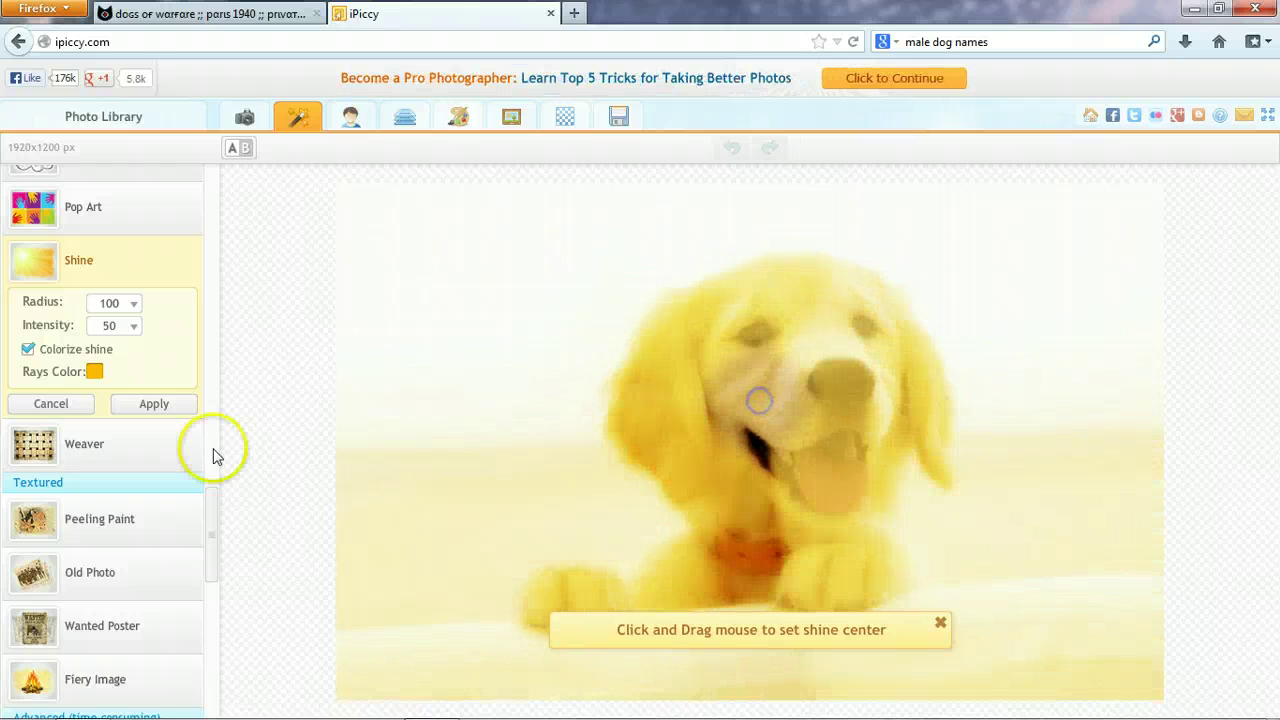
click(51, 404)
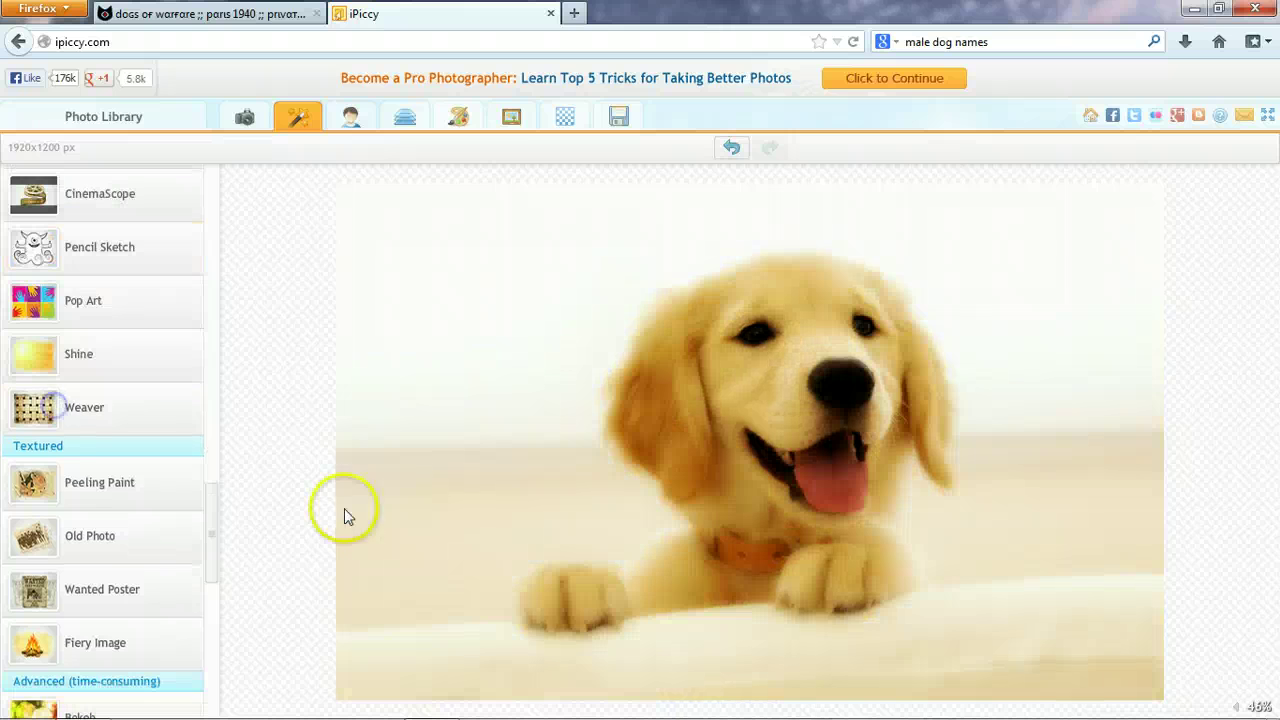
Try the Peeling Paint texture with medium cracks at strength 100 on the photo, and cancel it
click(50, 490)
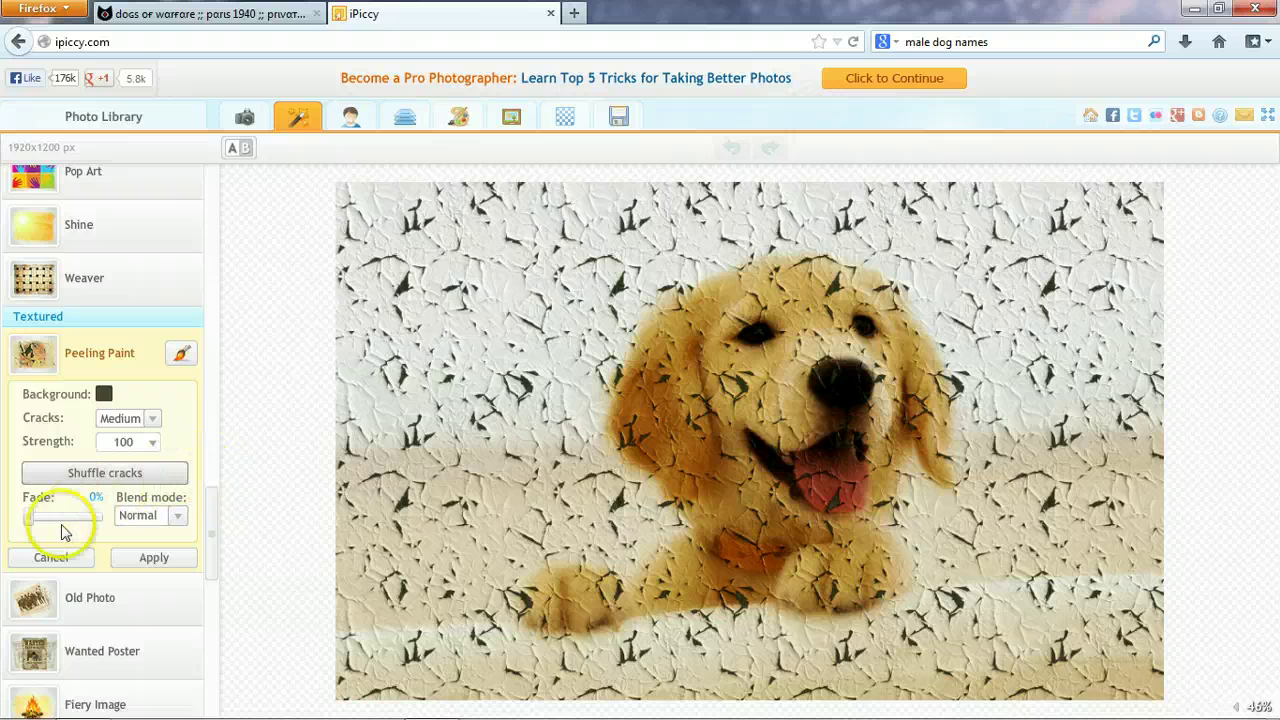
click(62, 568)
Start the Bokeh effect on the photo in Wet Lens mode with a circular lens and vivid style
mouse_move(210, 528)
mouse_down()
mouse_move(200, 622)
mouse_move(210, 600)
mouse_up()
click(32, 268)
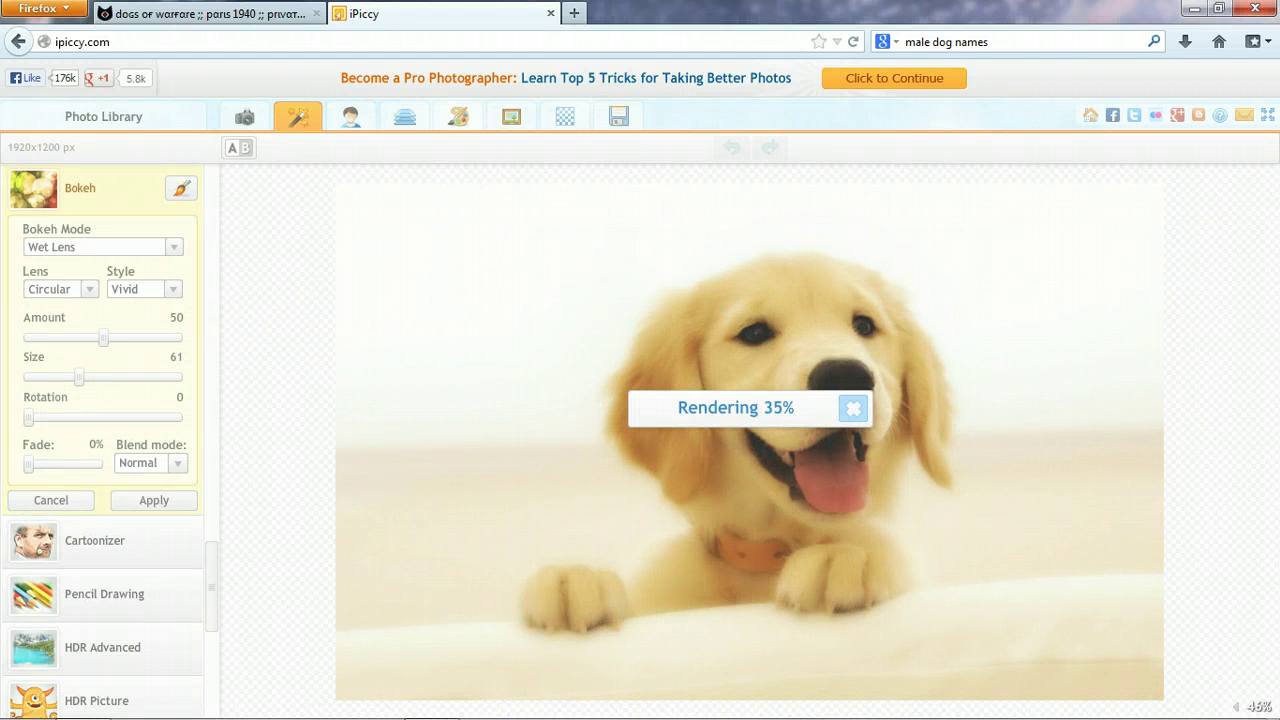
Switch to the Warrior Cats RPG forum in a new tab and open the "dogs of warfare" roleplay thread from the updated threads
click(290, 14)
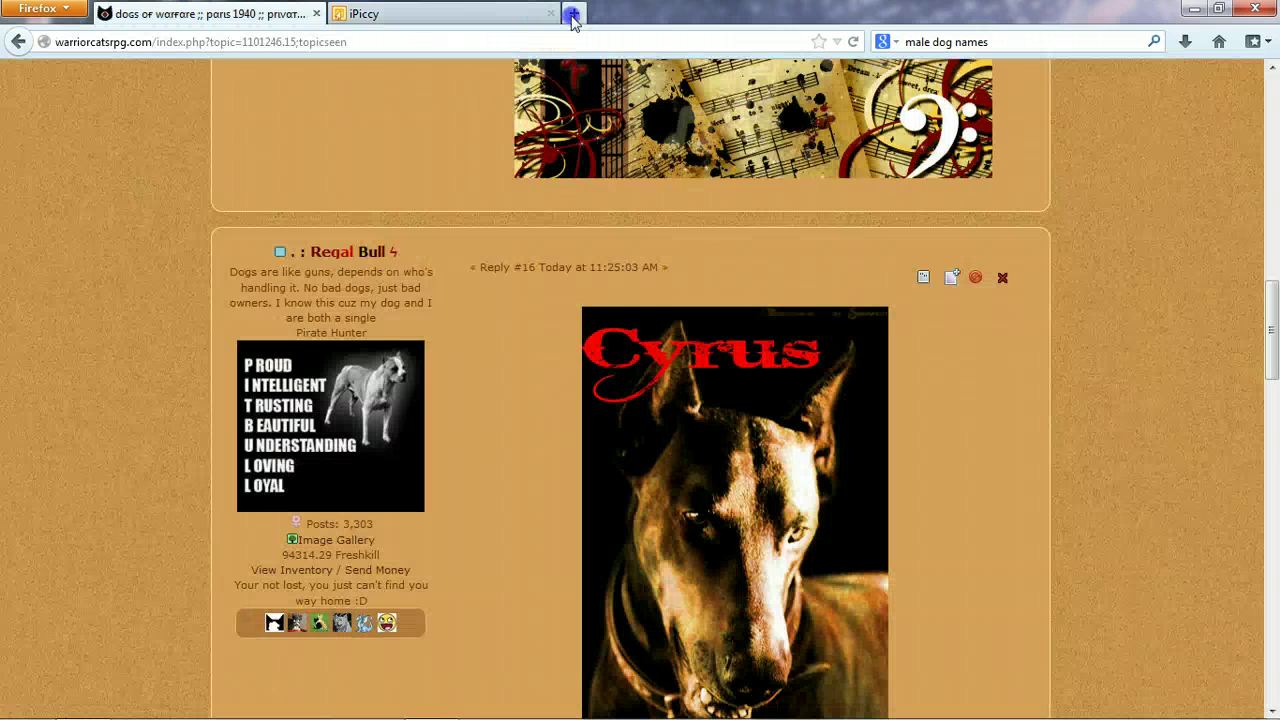
click(573, 14)
text(w)
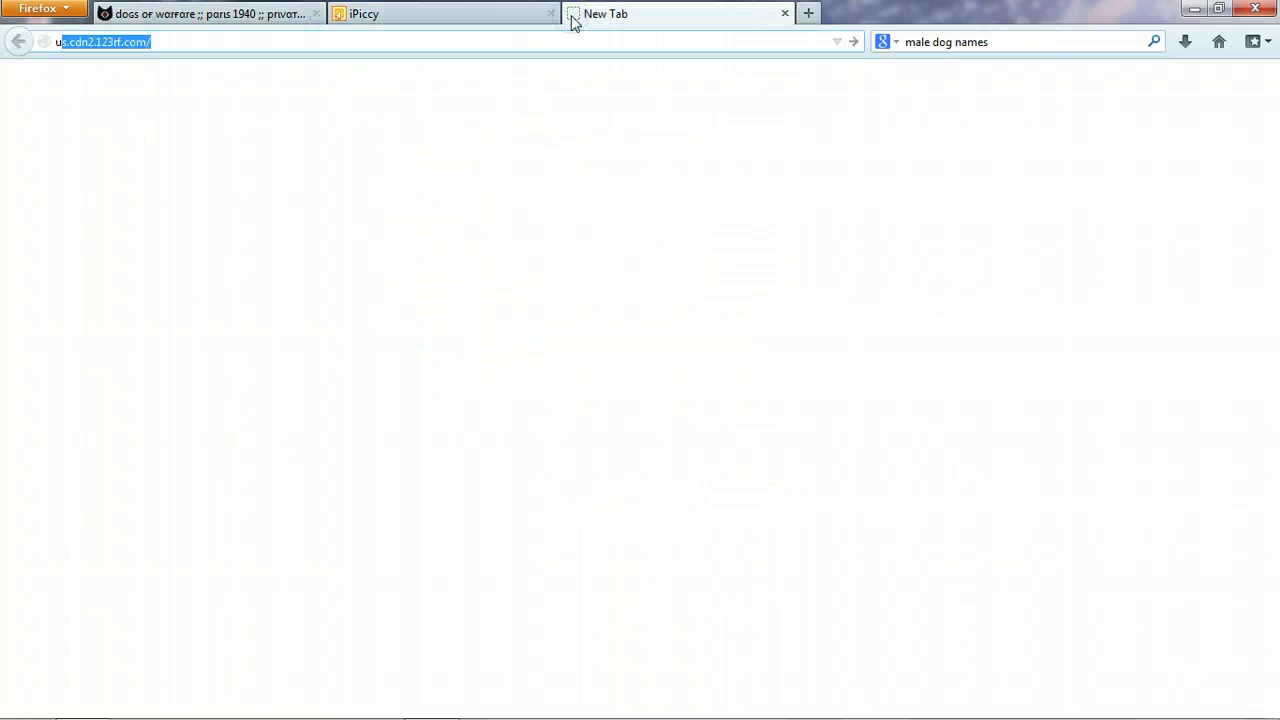
click(414, 45)
click(420, 14)
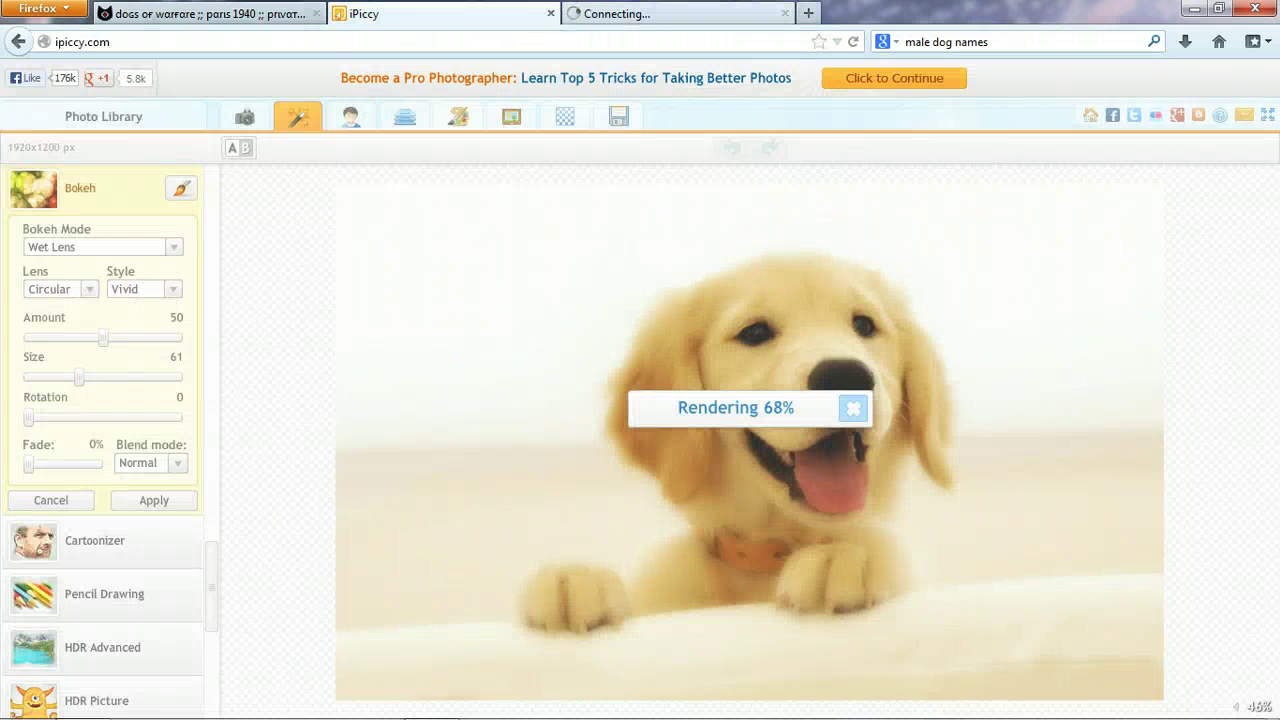
key(ctrl+Tab)
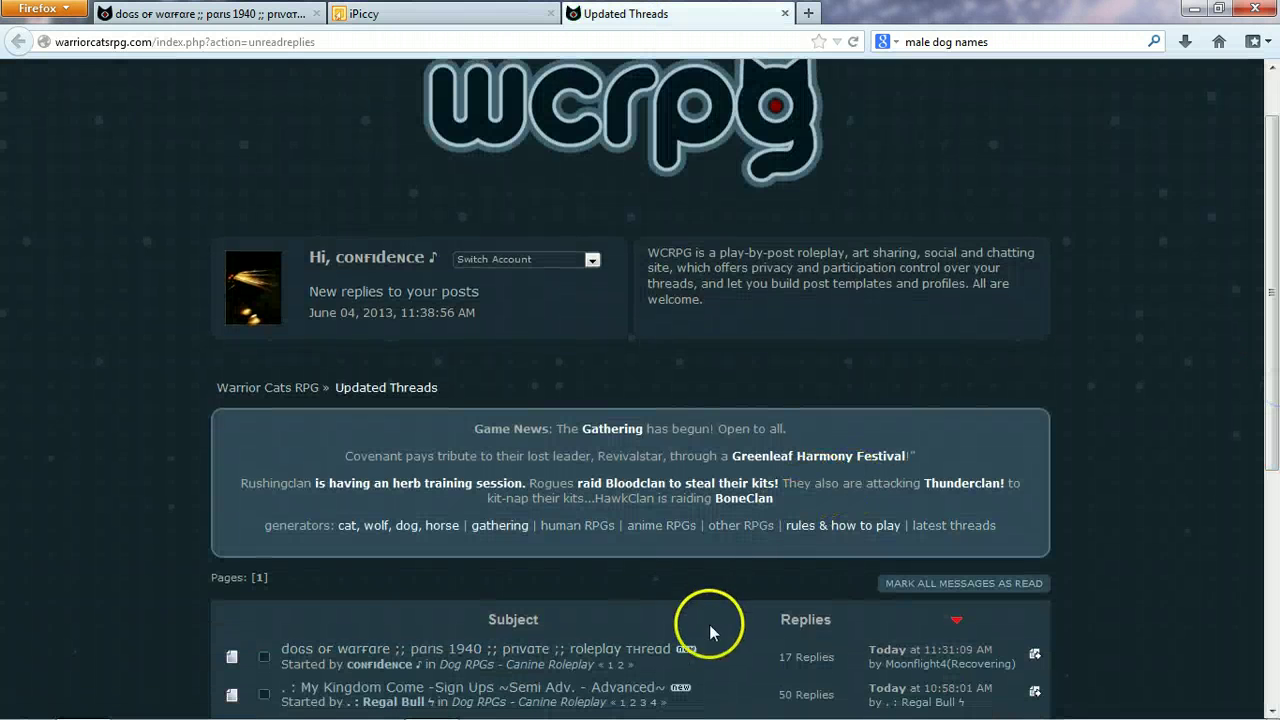
click(622, 650)
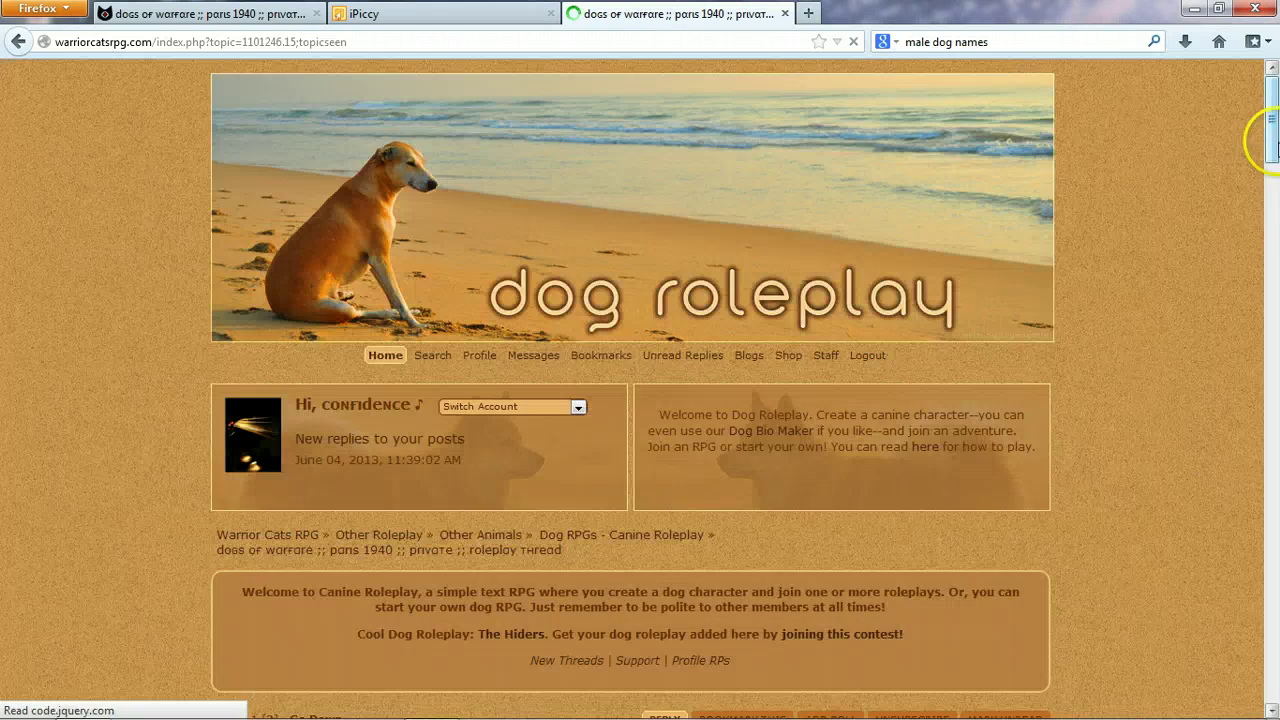
Post the reply "ooc;; lol it's okay. making a video tutorial real quick." in the thread
drag(1272, 145, 1272, 528)
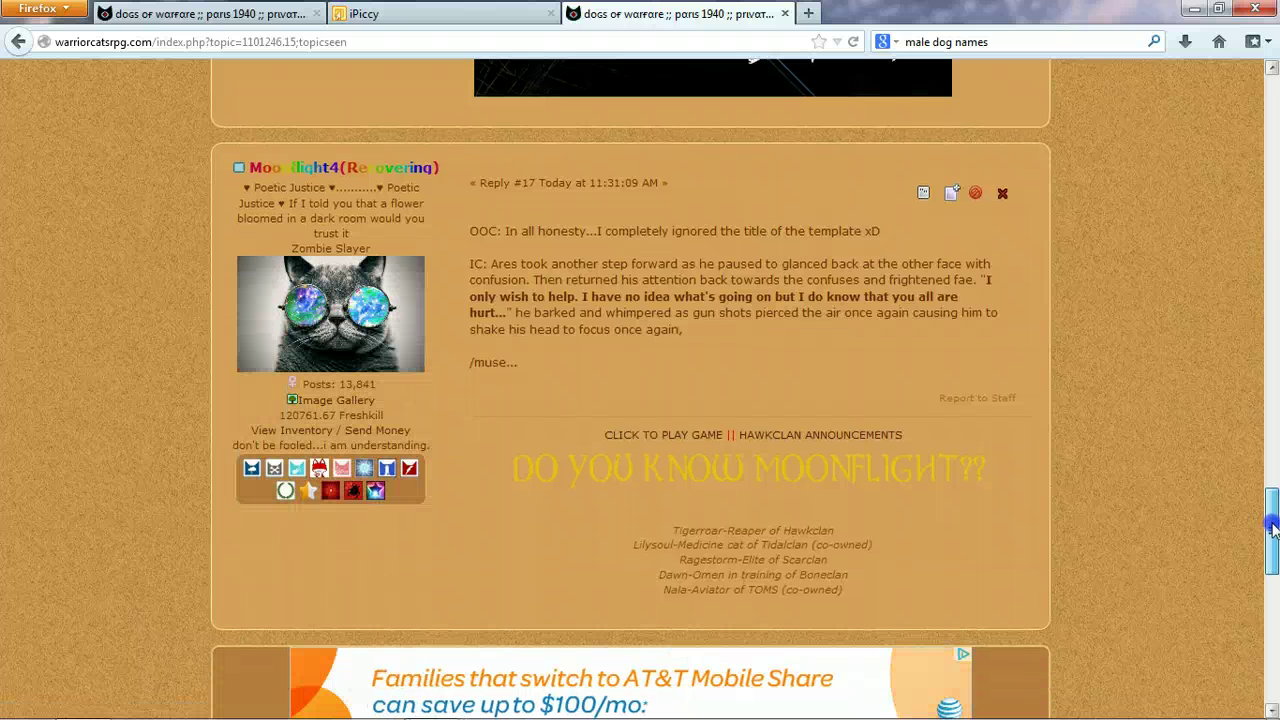
drag(1272, 530, 1272, 632)
click(743, 357)
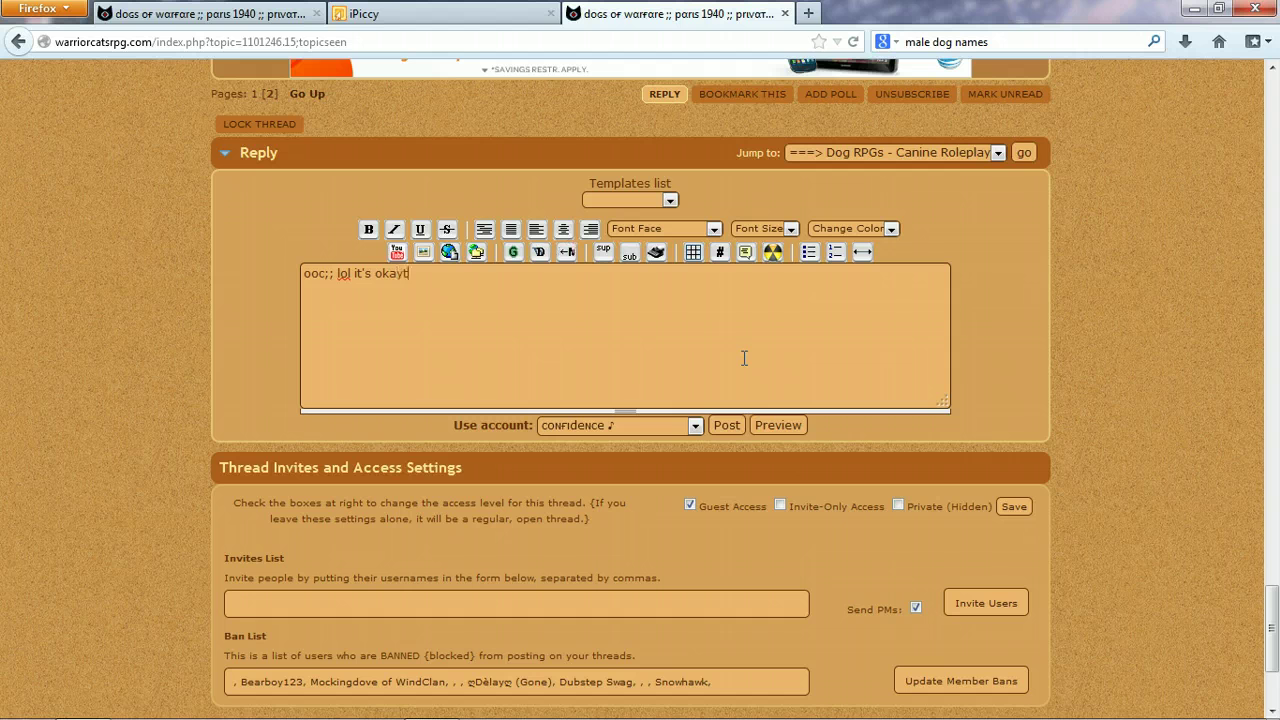
text(ooc;; lol it's okay. making a video tuto)
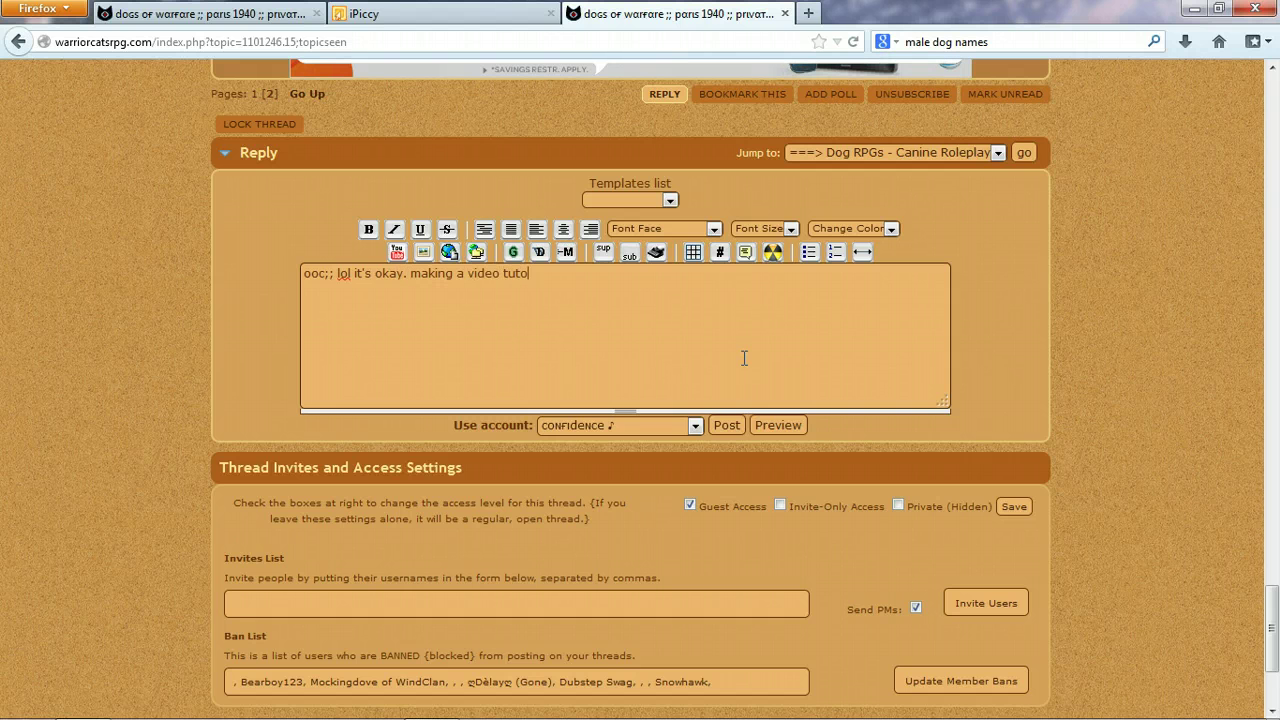
text(rial real quick.)
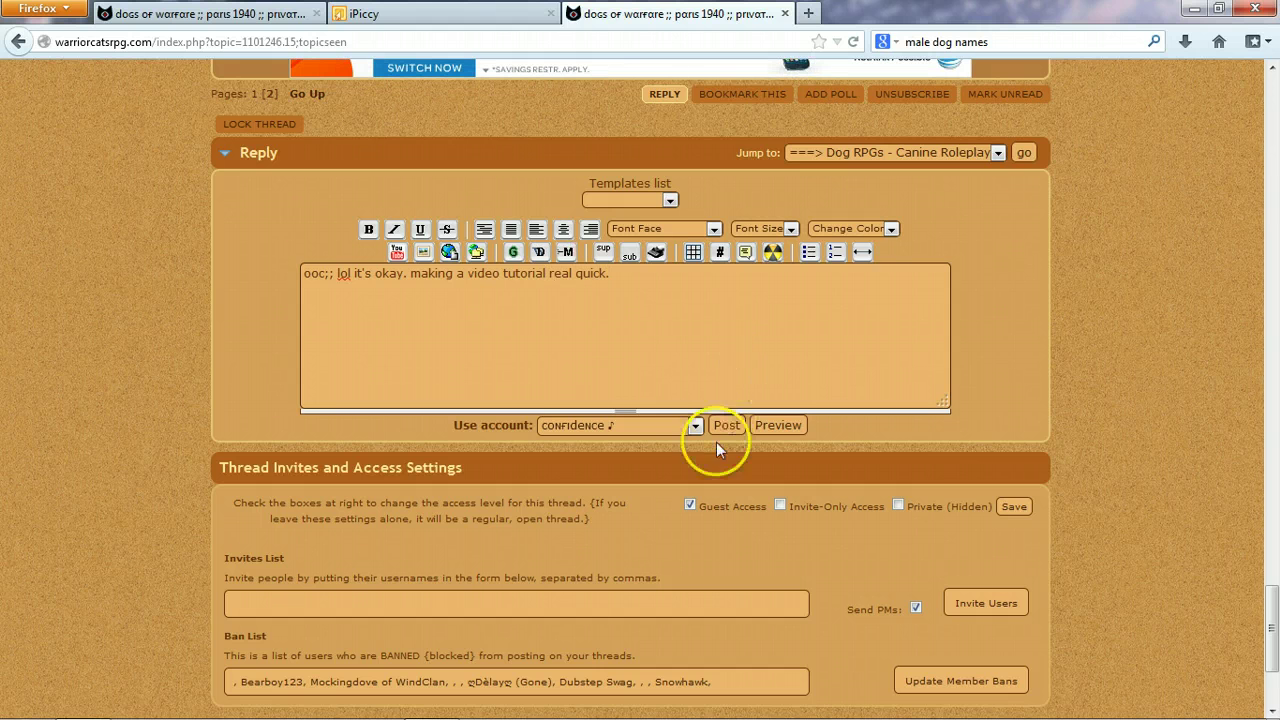
click(726, 425)
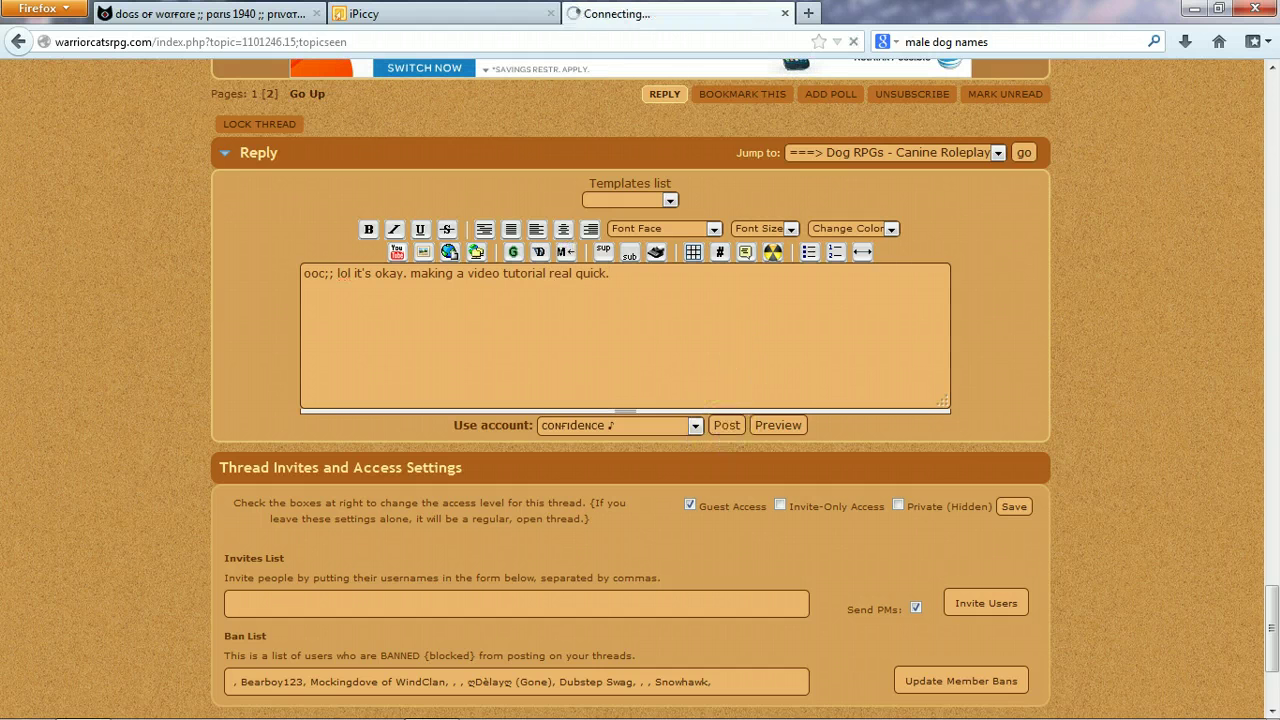
Switch back to iPiccy, set the Bokeh amount to 12 and size to 16, and apply the effect
key(ctrl+Page_Up)
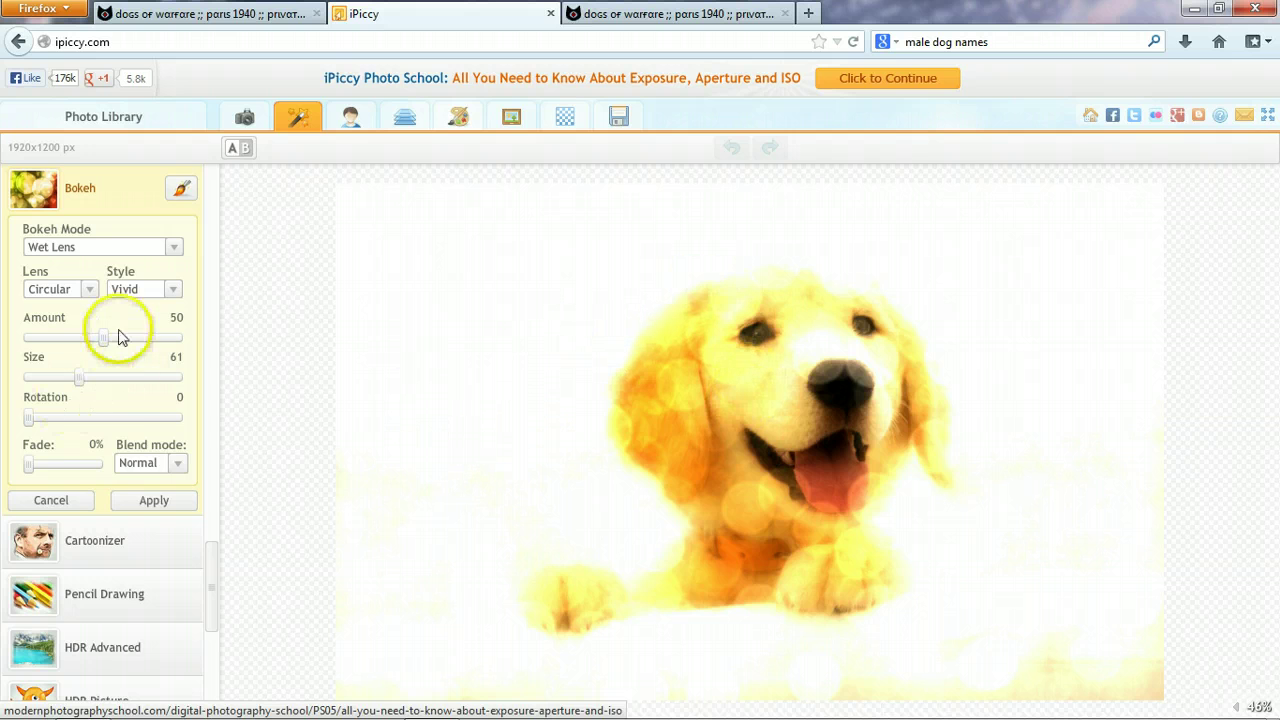
drag(105, 338, 48, 340)
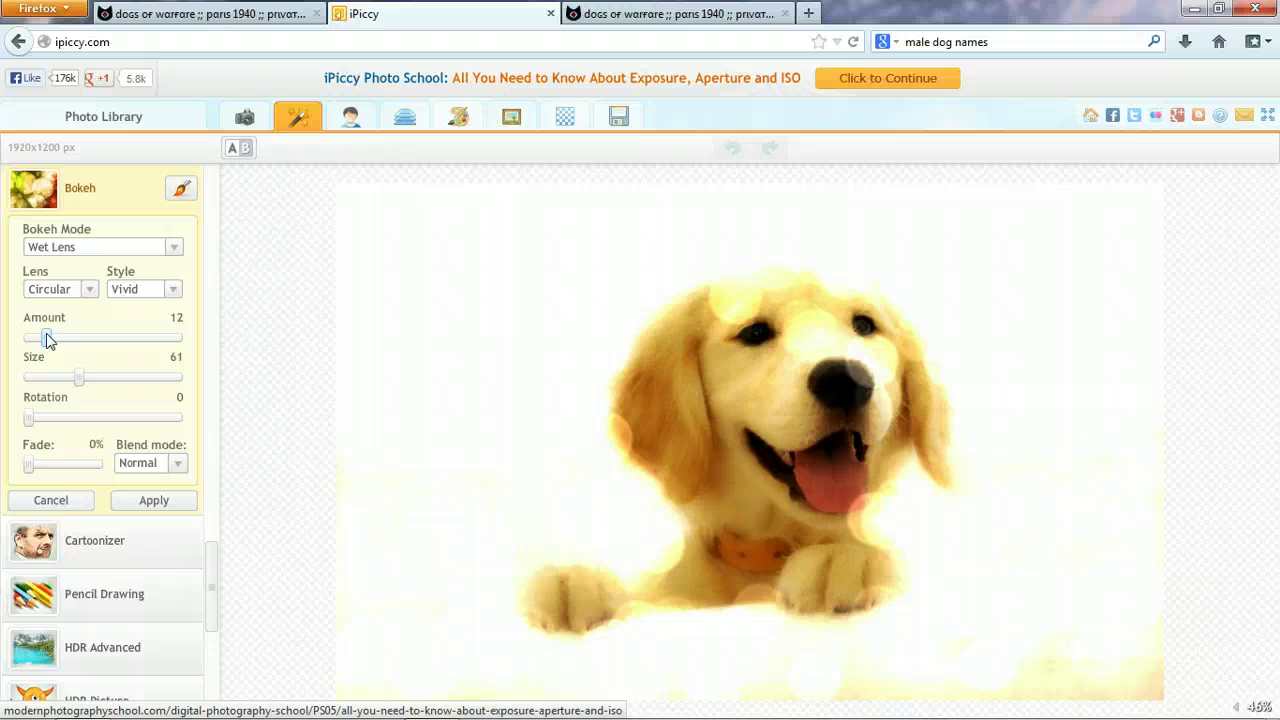
click(78, 381)
drag(52, 387, 53, 388)
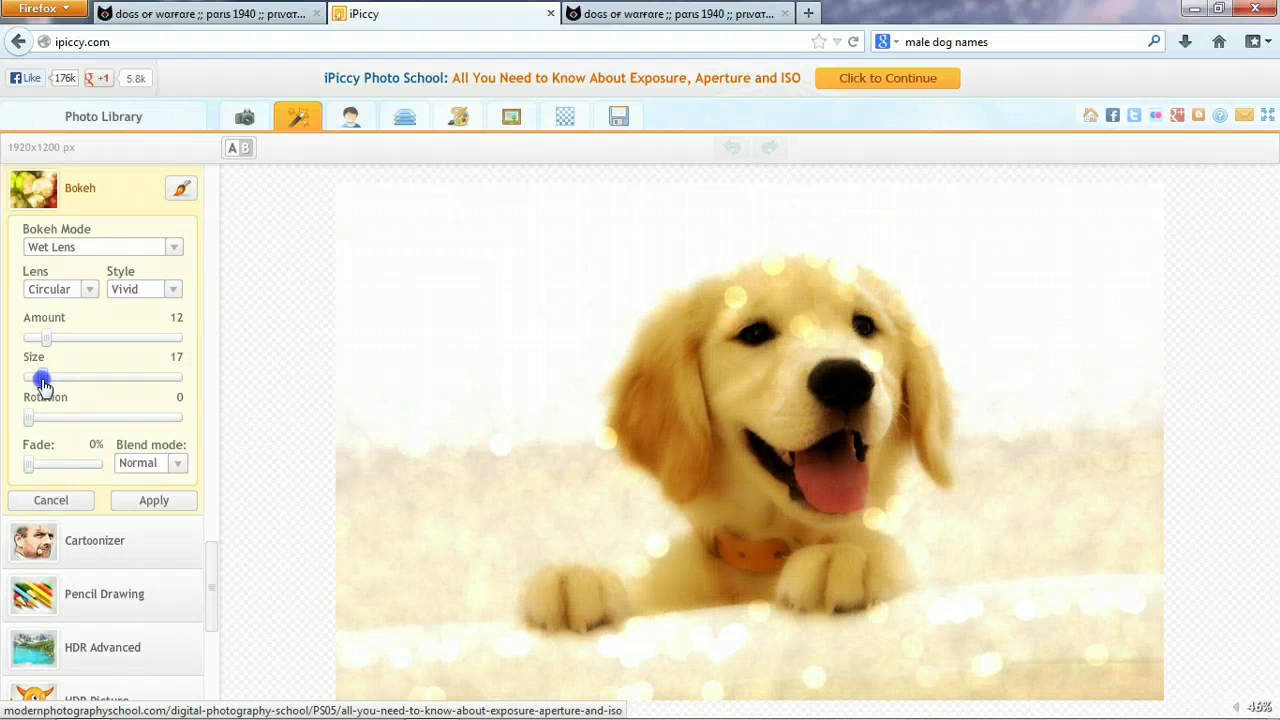
drag(42, 381, 40, 381)
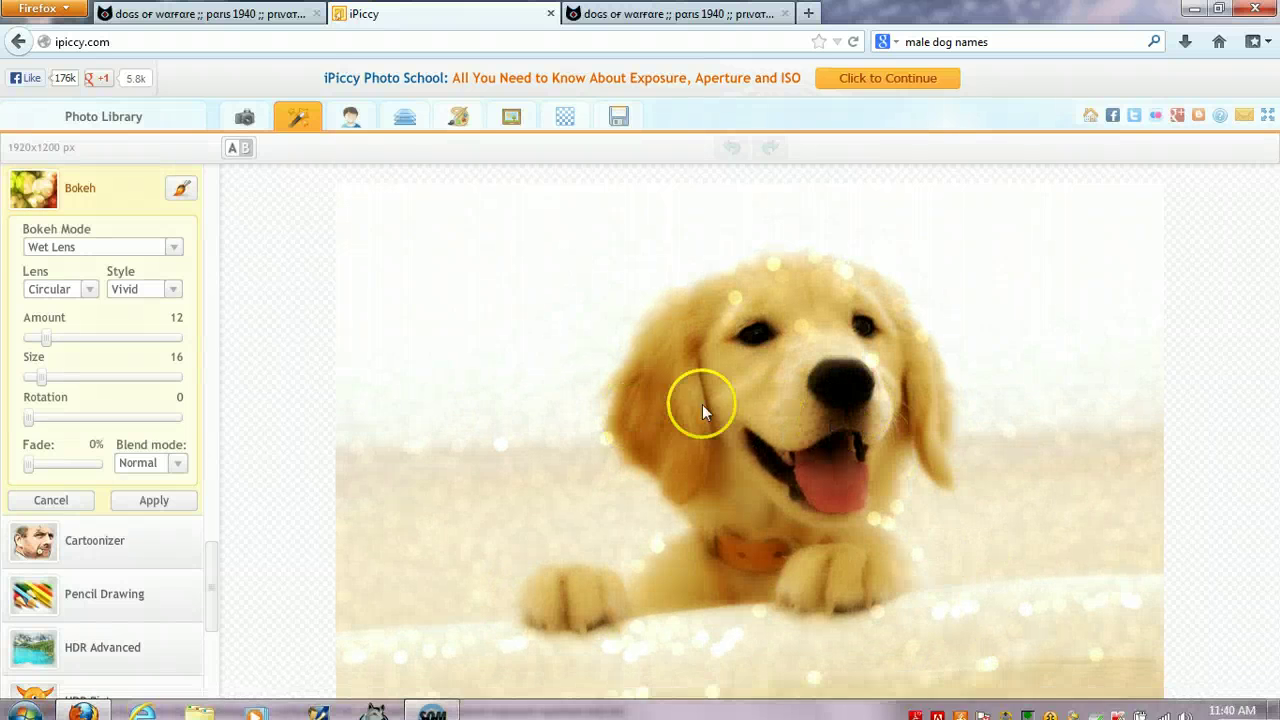
click(120, 500)
Try recolouring both of the puppy's eyes blue with the Eye Color retouch at brush size 10 and fade 20%
scroll(206, 640, down, 5)
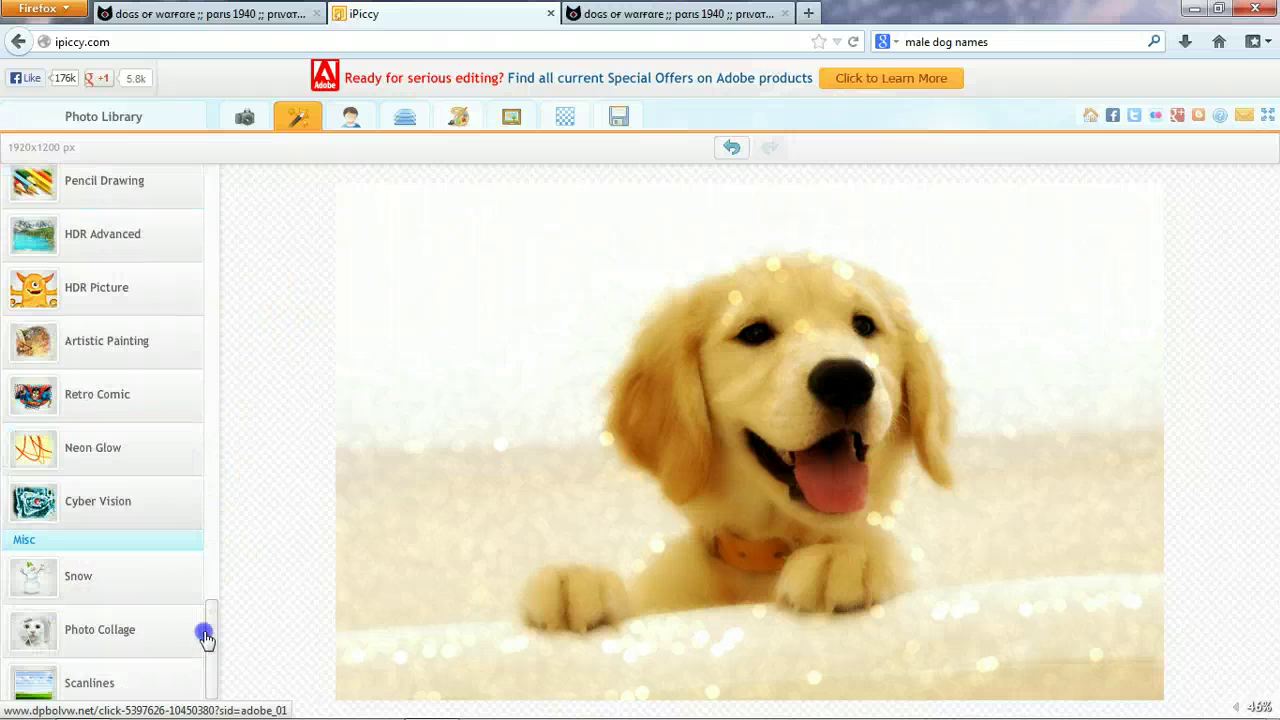
click(367, 120)
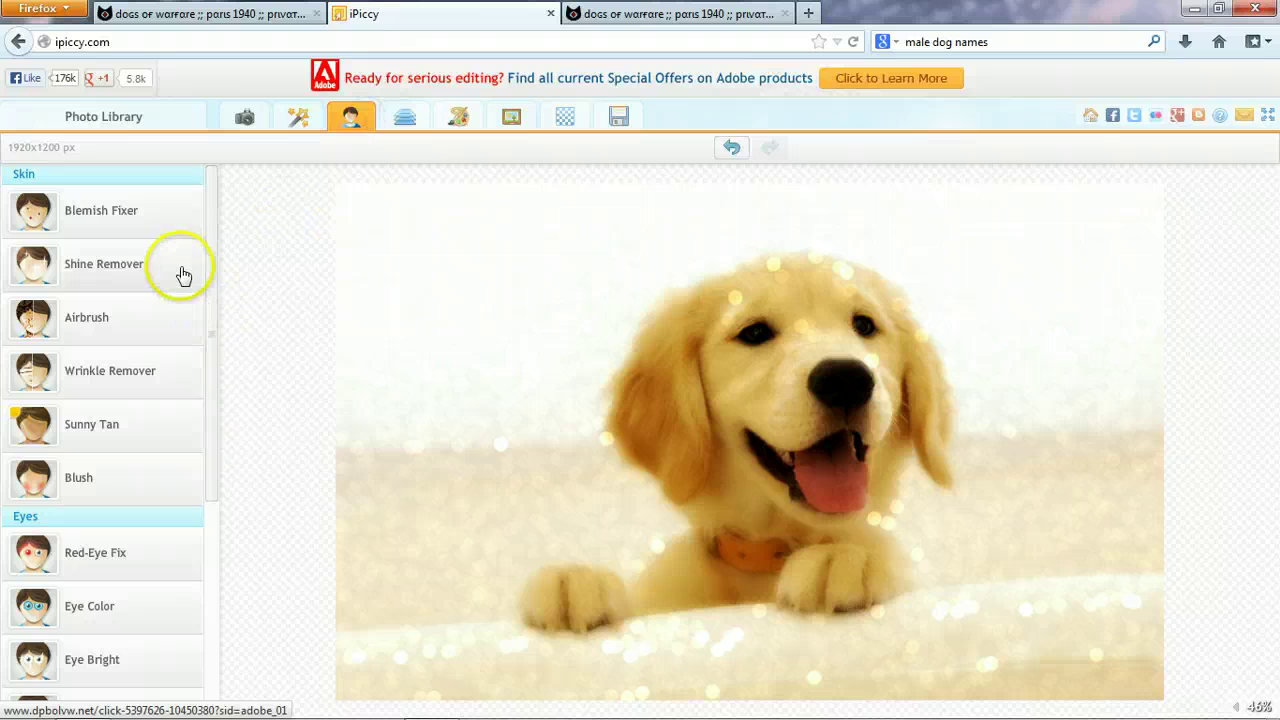
drag(206, 263, 191, 400)
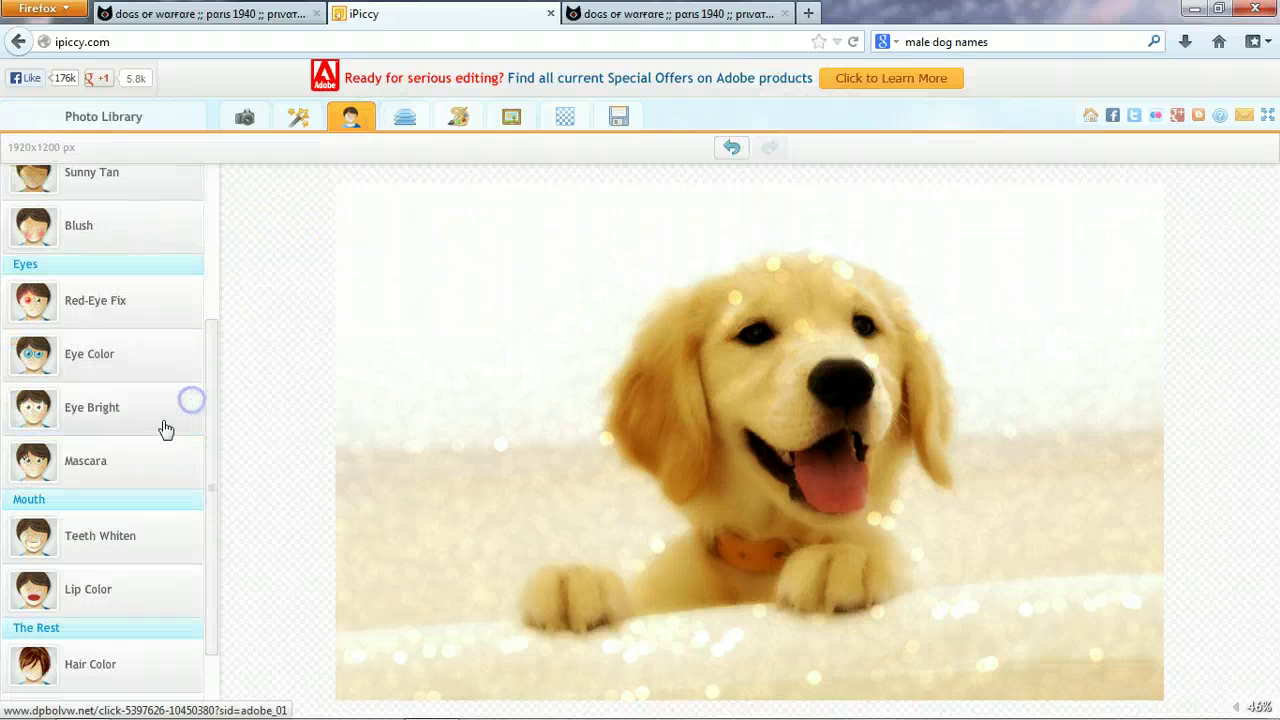
click(38, 352)
click(753, 334)
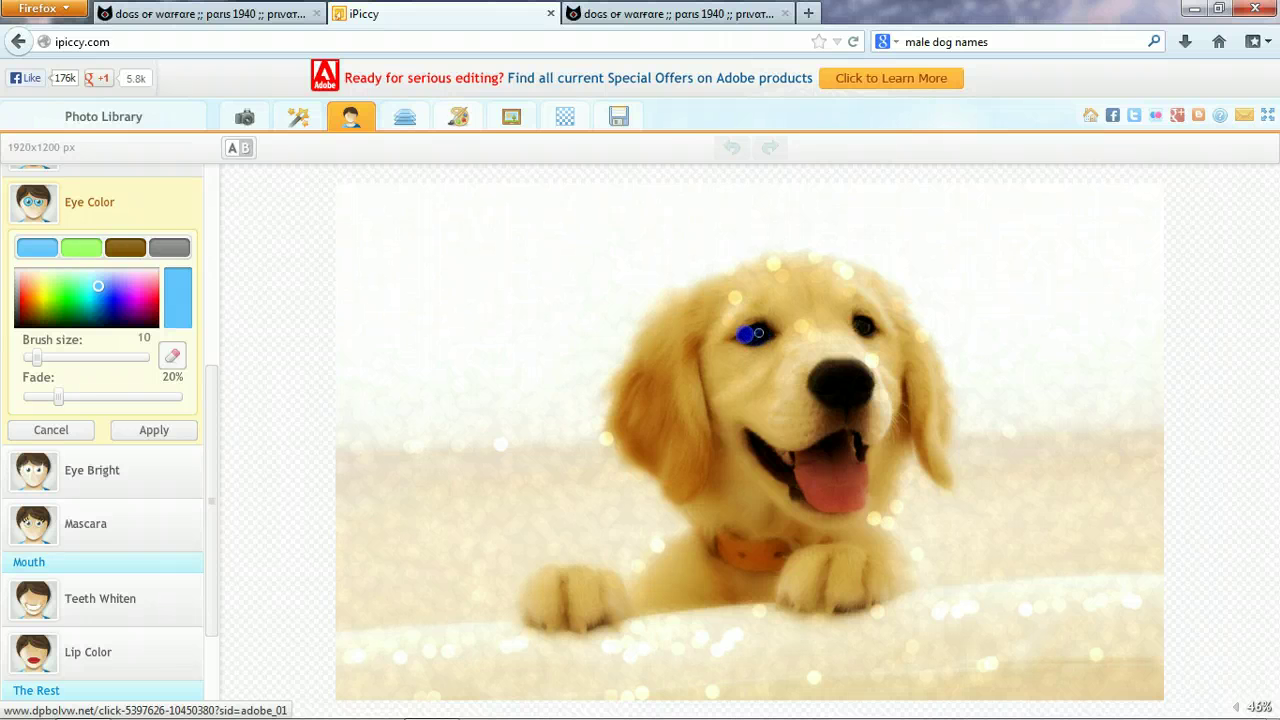
click(862, 327)
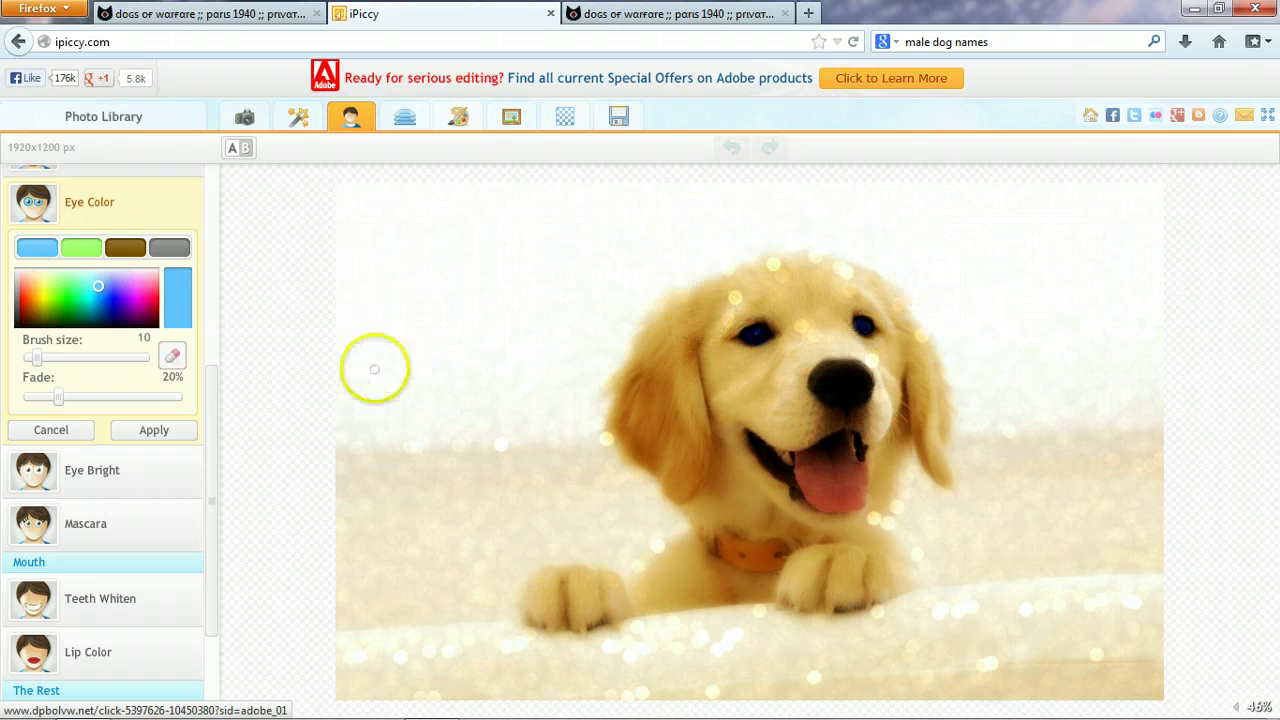
Try other preset eye colours, including brown and grey, and cancel the Eye Color retouch
click(123, 248)
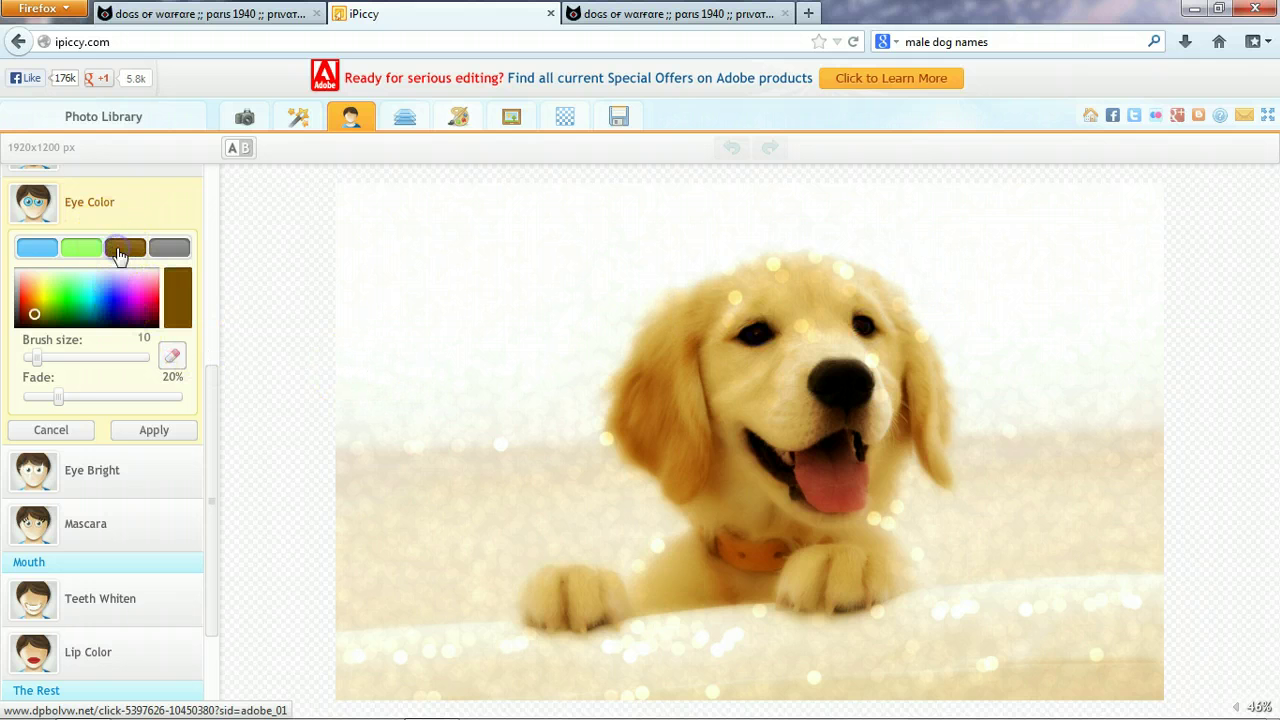
click(79, 248)
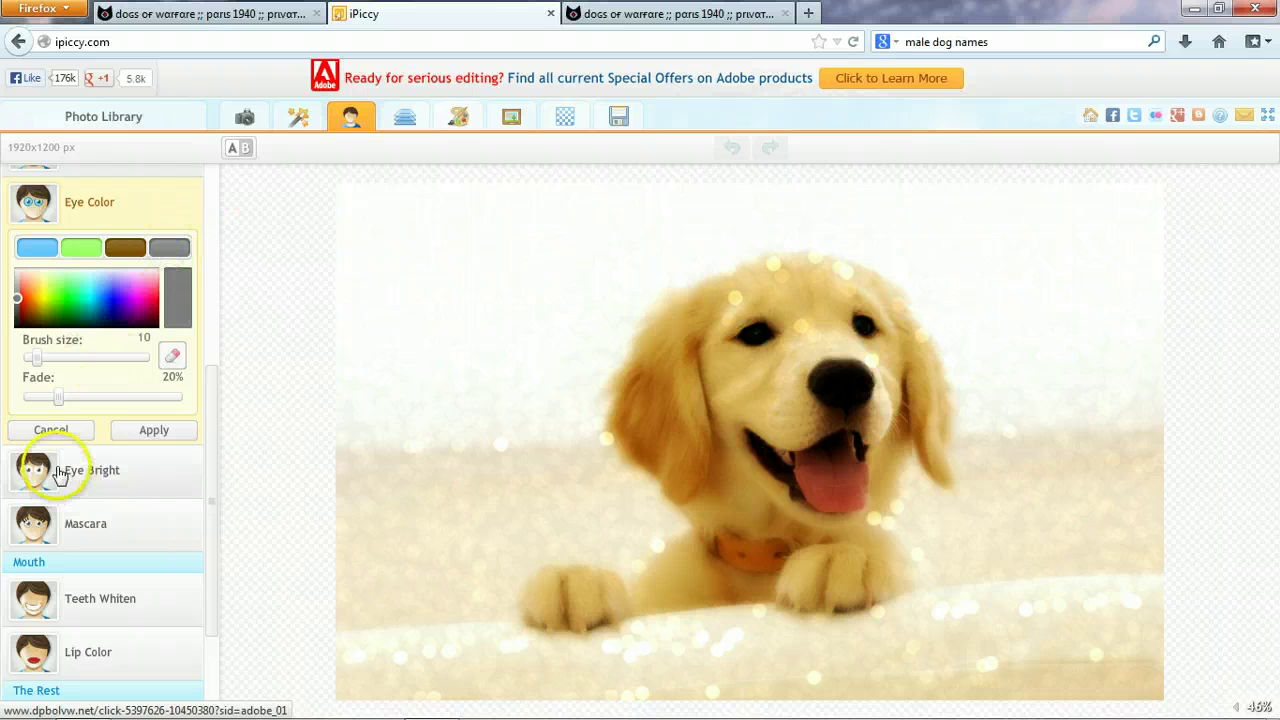
click(51, 430)
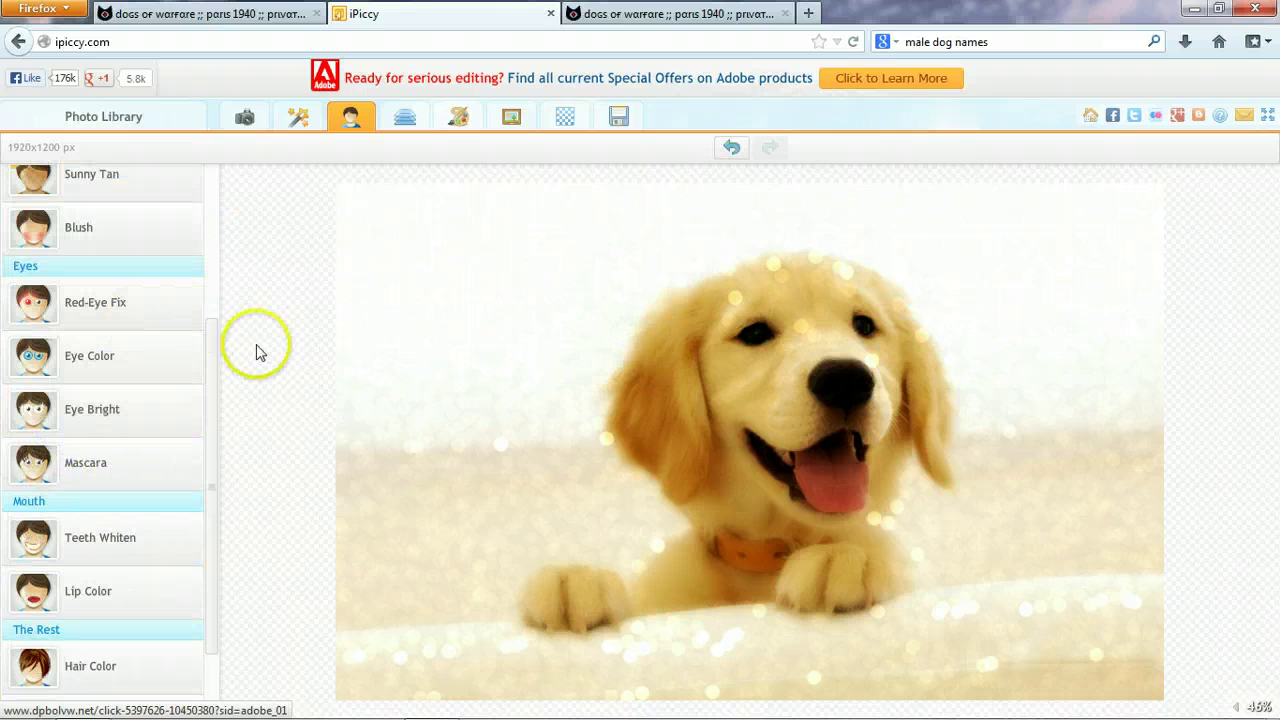
Try Eye Bright on the puppy's eyes with brush size 10, lighten 0% and fade 35%, and cancel it
drag(211, 350, 210, 435)
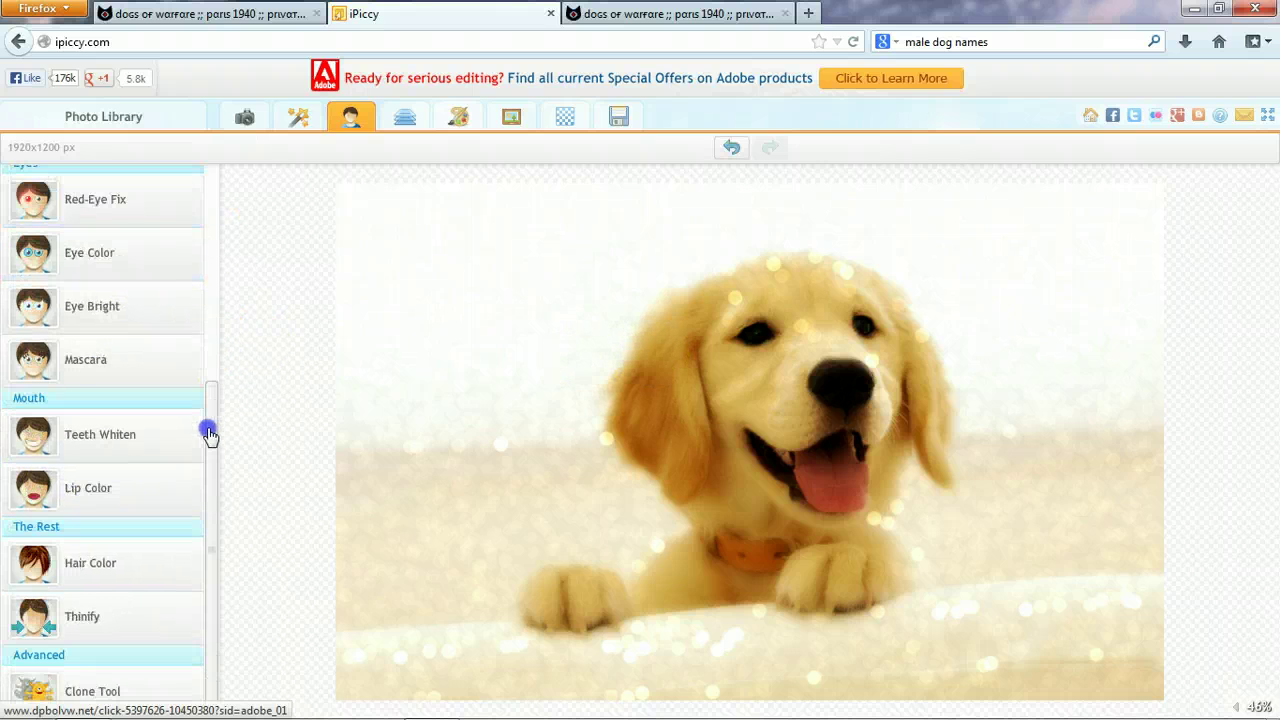
click(65, 320)
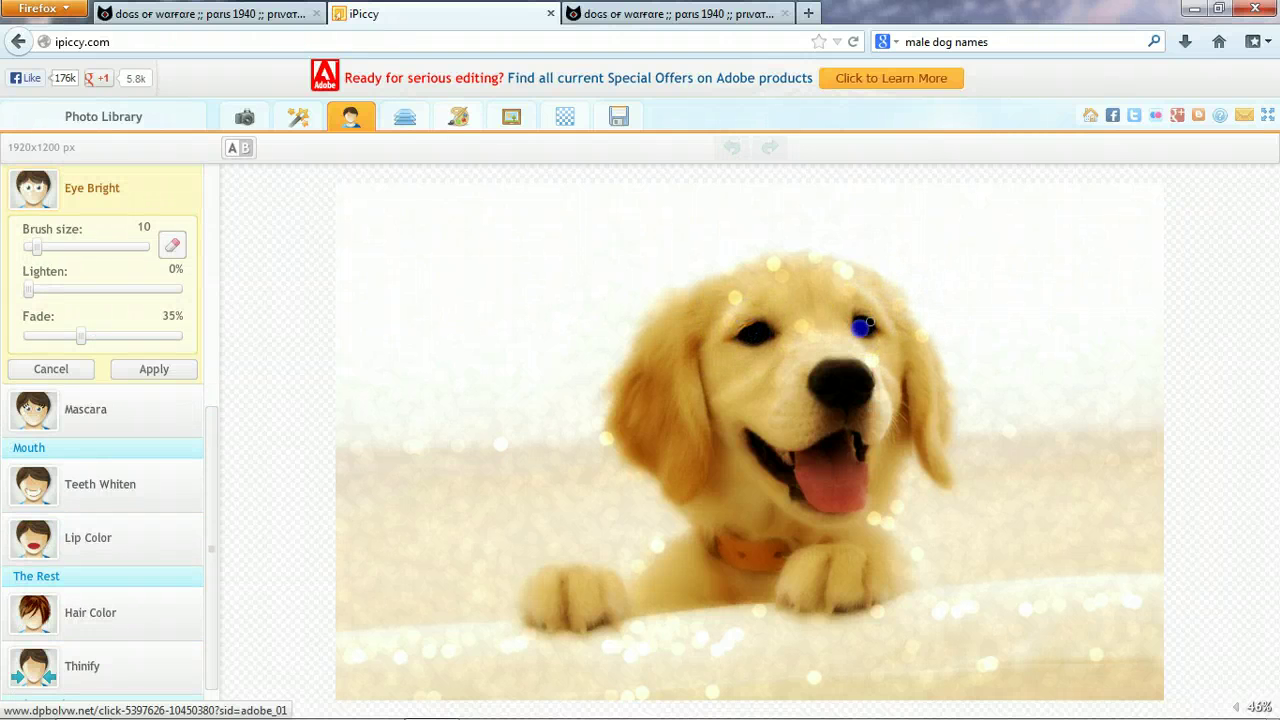
click(738, 325)
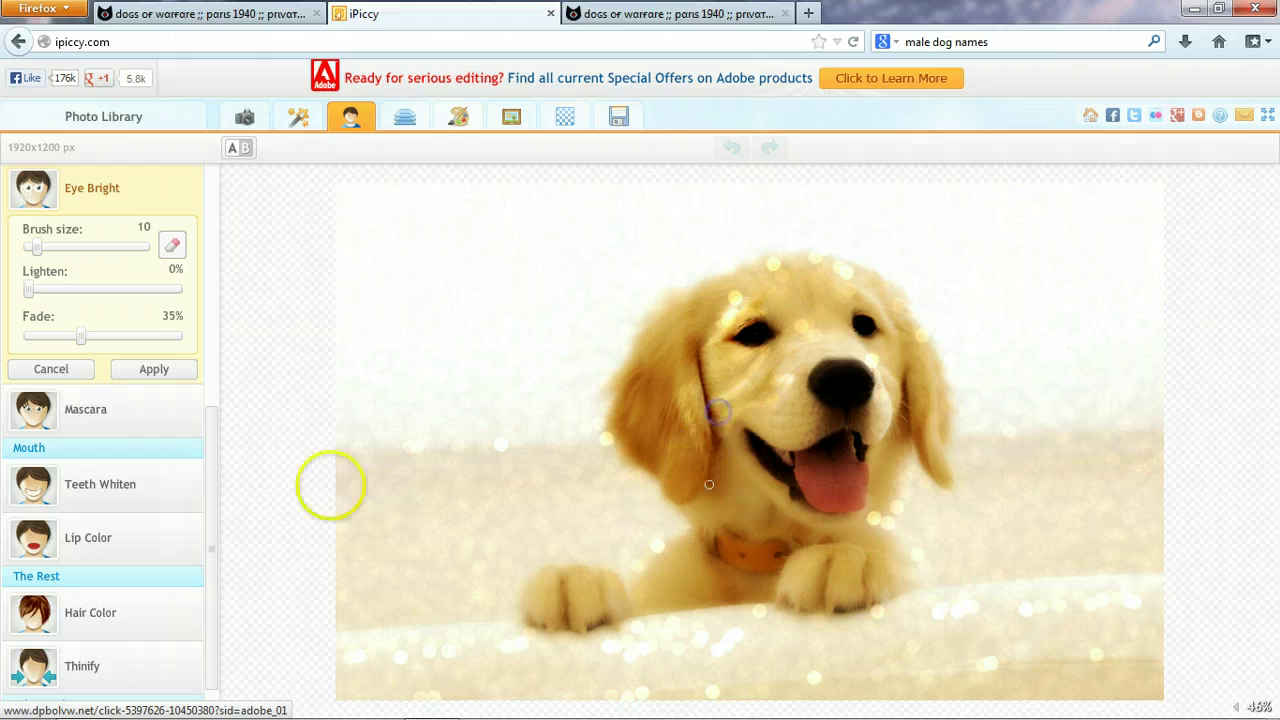
click(65, 368)
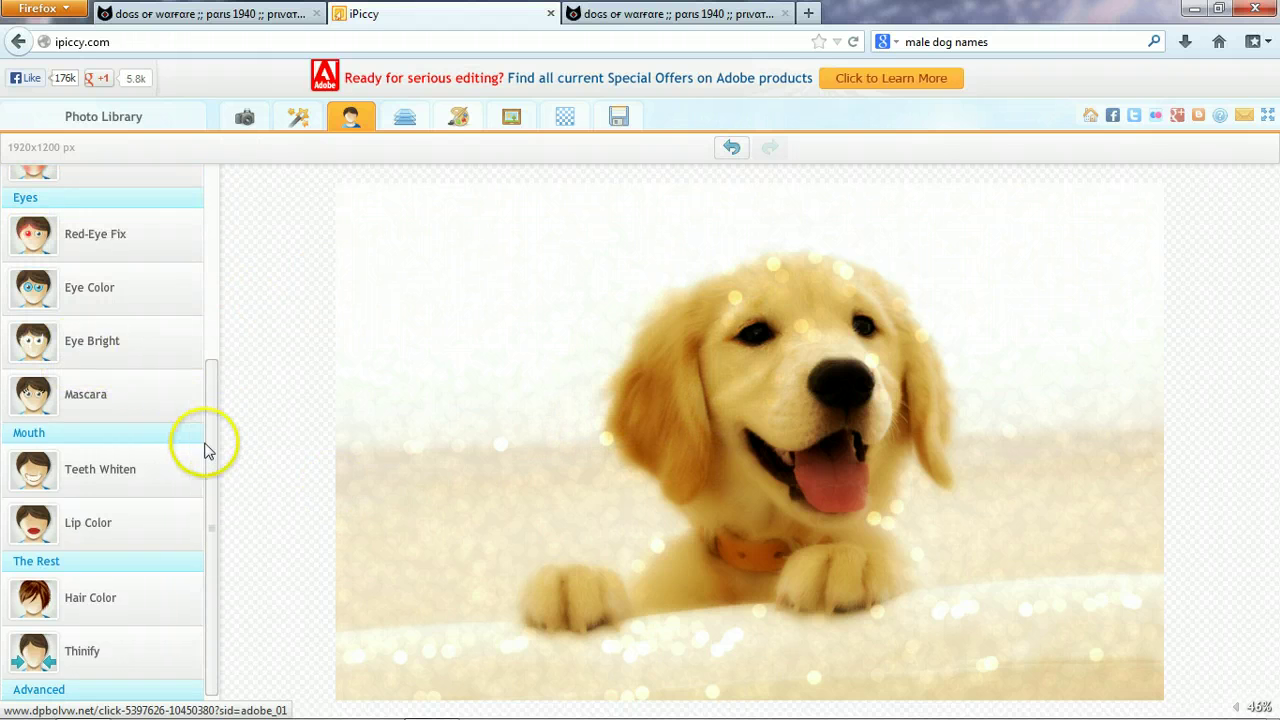
Try Teeth Whiten on the puppy's teeth with brush size 20 and fade 0%, and cancel it
click(69, 605)
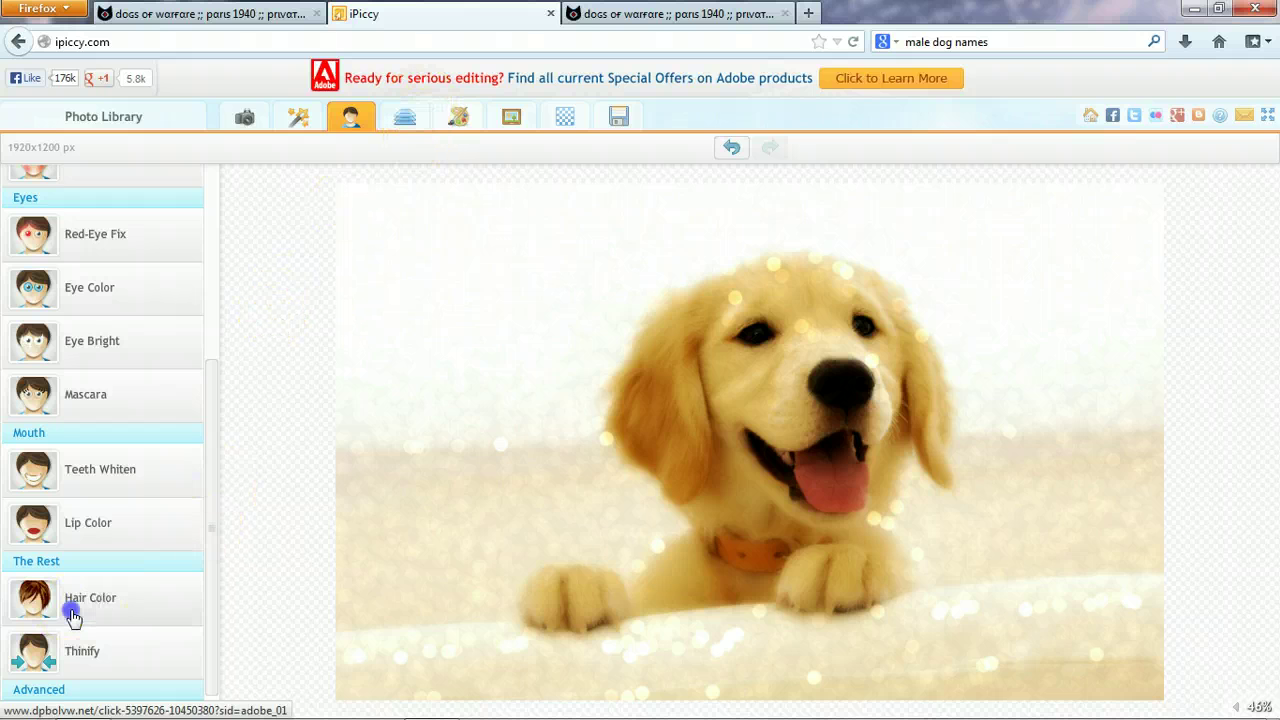
click(63, 634)
click(40, 458)
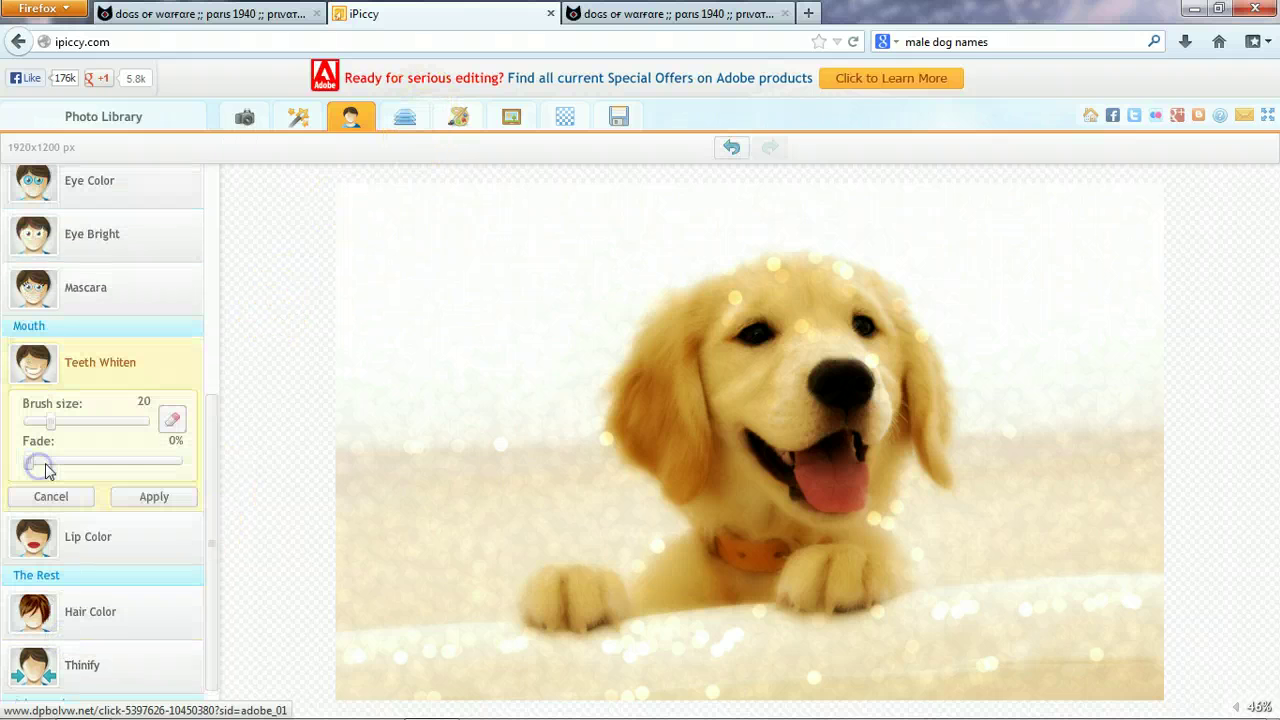
click(855, 449)
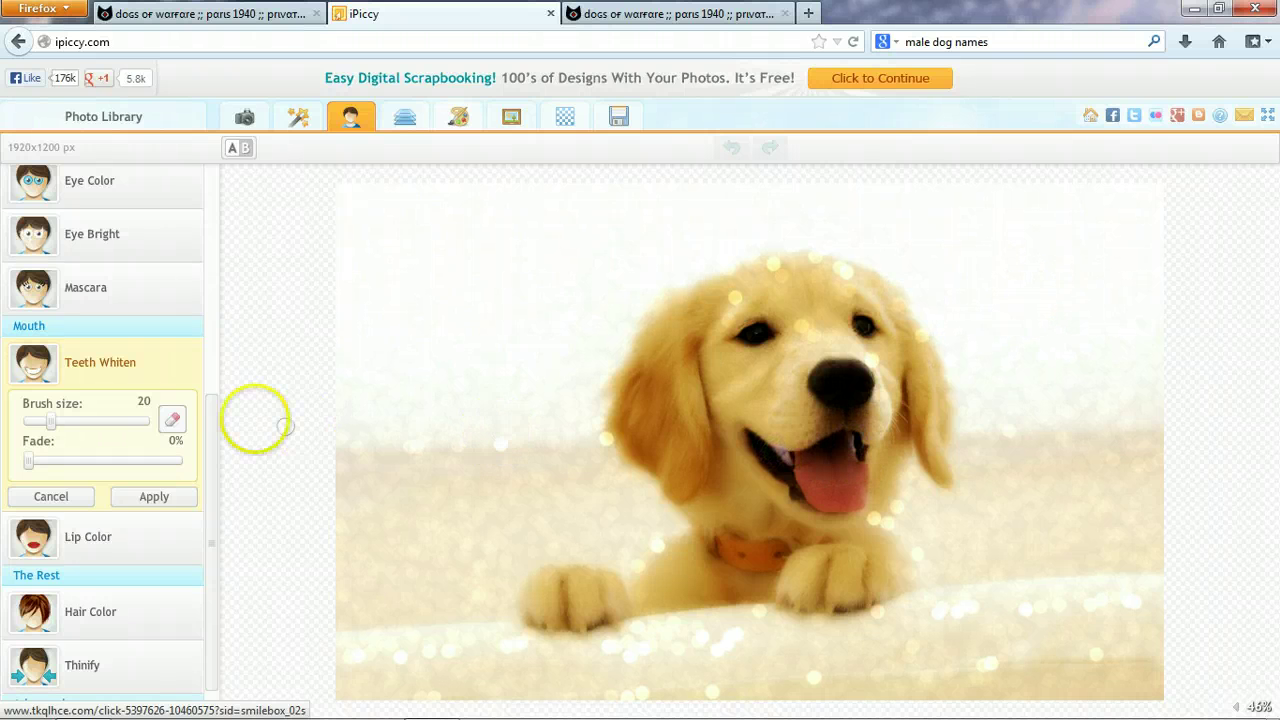
click(60, 496)
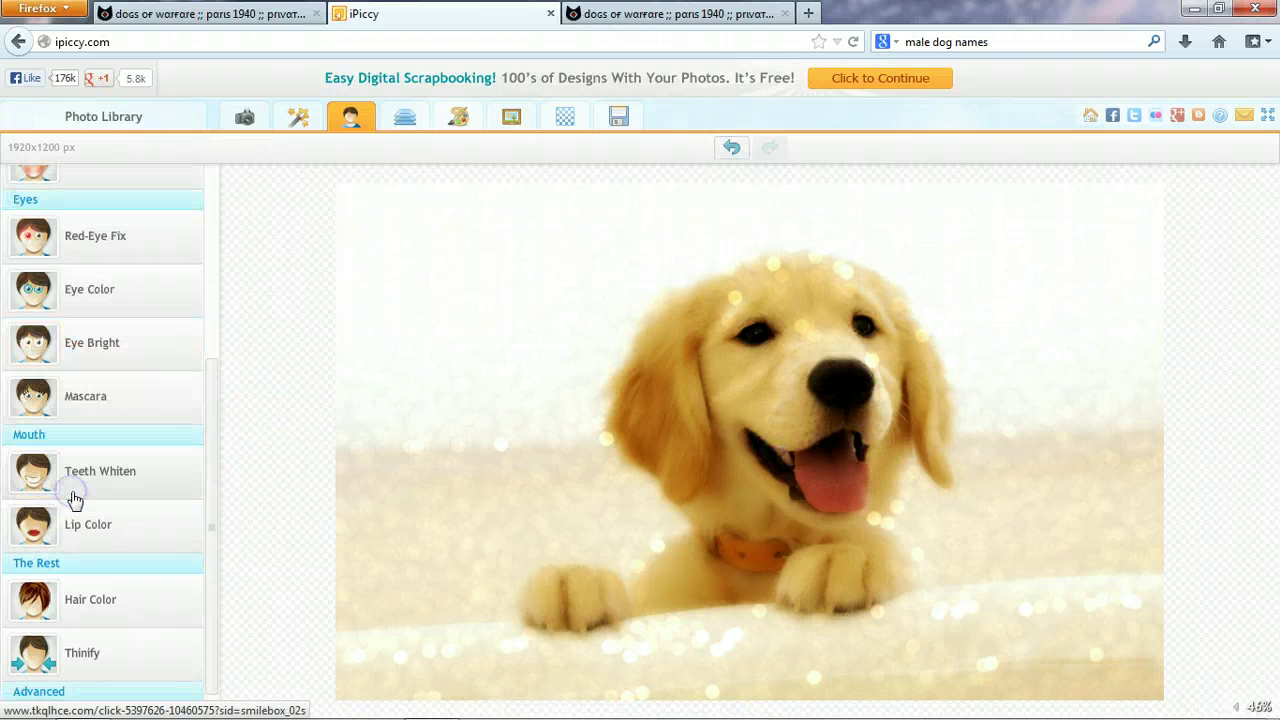
Try the blonde Hair Color on the puppy's ear and mouth with brush size 40 and fade 20%, and cancel it
click(53, 546)
click(90, 612)
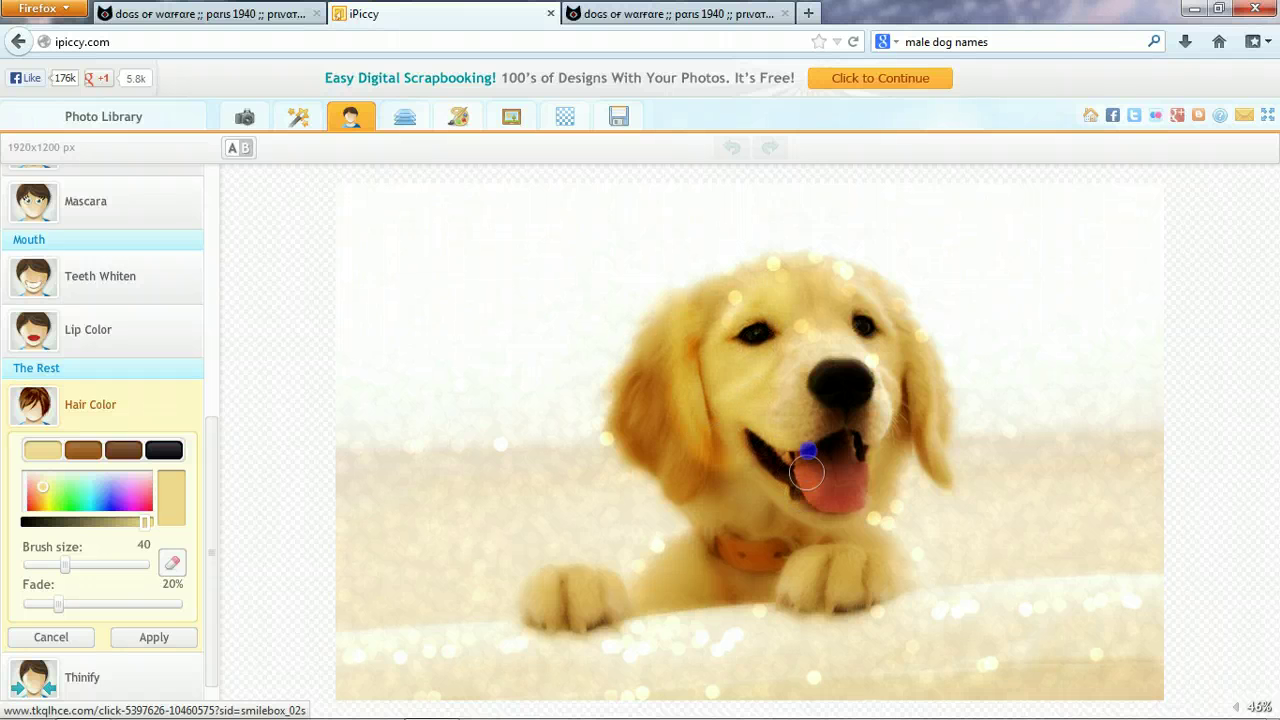
click(66, 594)
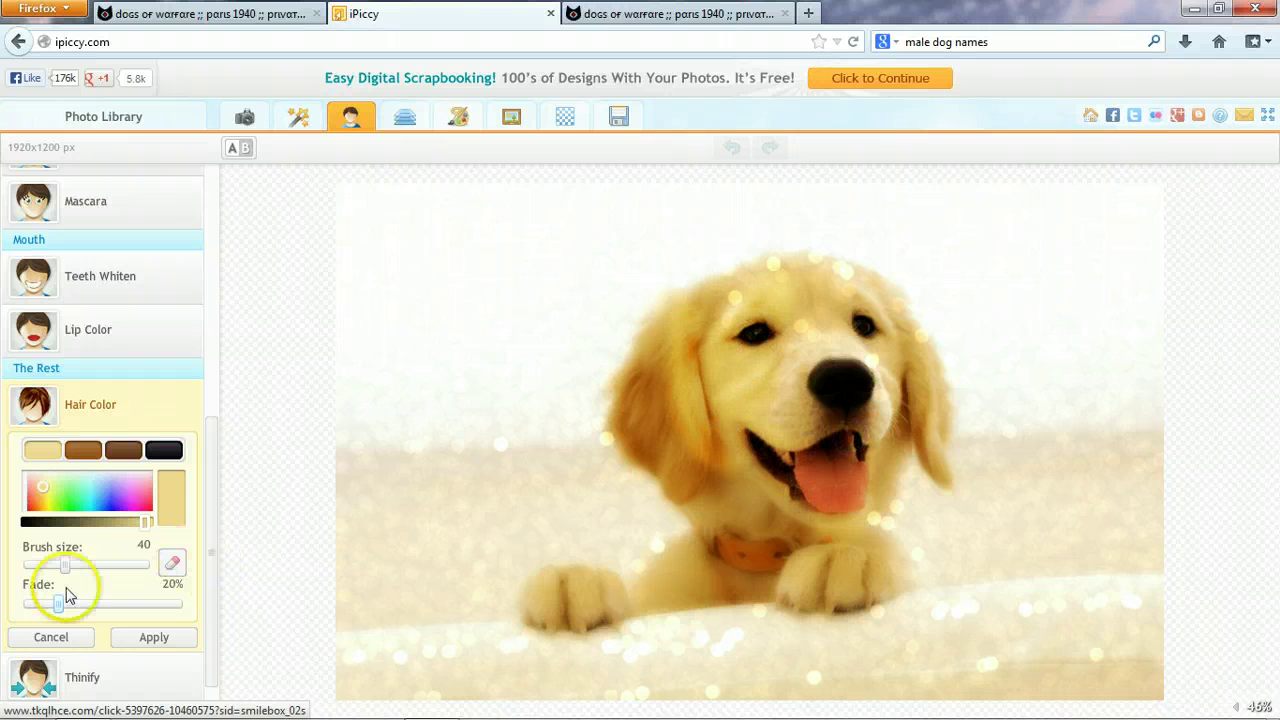
click(51, 640)
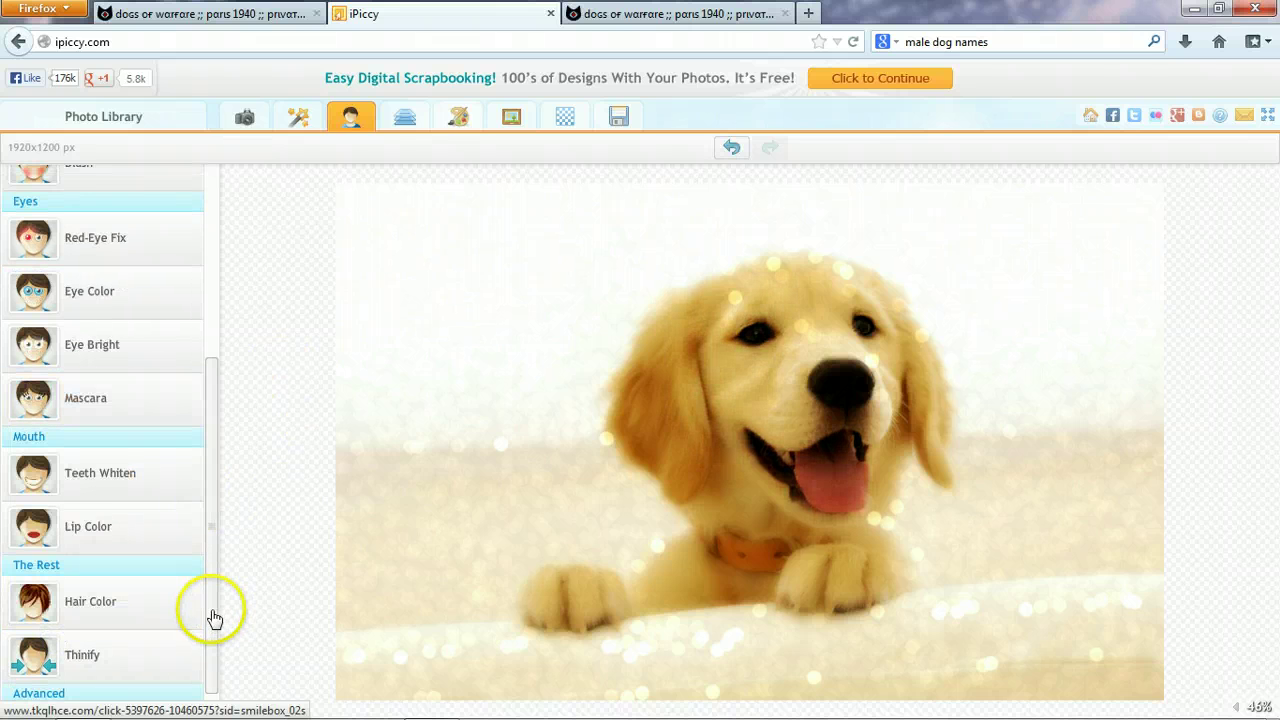
Try Rounded Corners on the photo with radius 1920 and the top right corner left square, and cancel it
drag(212, 650, 207, 672)
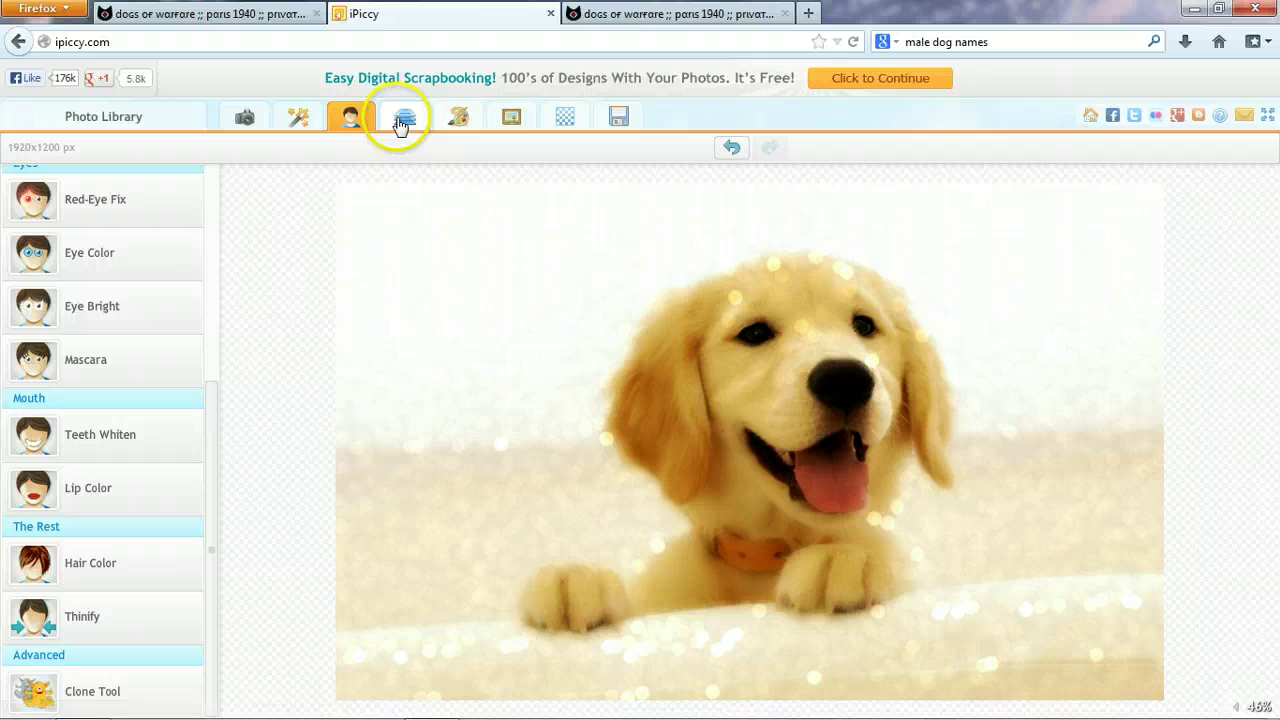
click(511, 120)
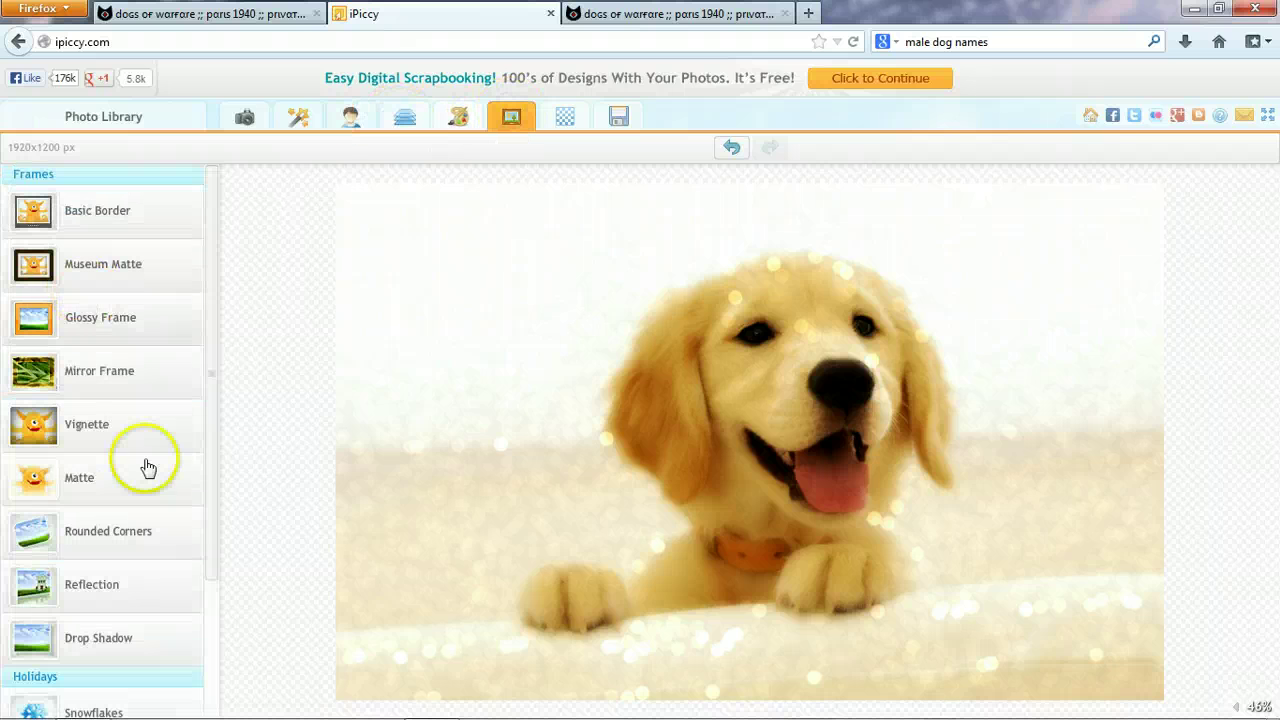
click(38, 536)
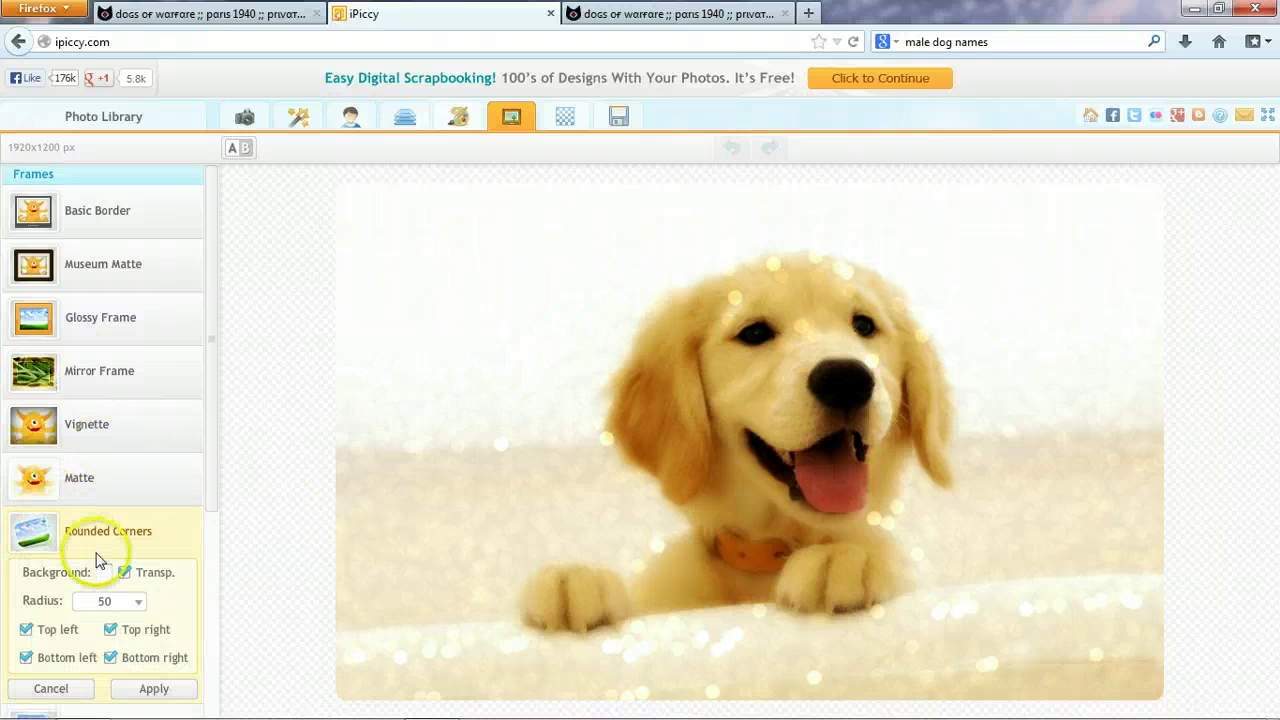
click(110, 631)
click(138, 602)
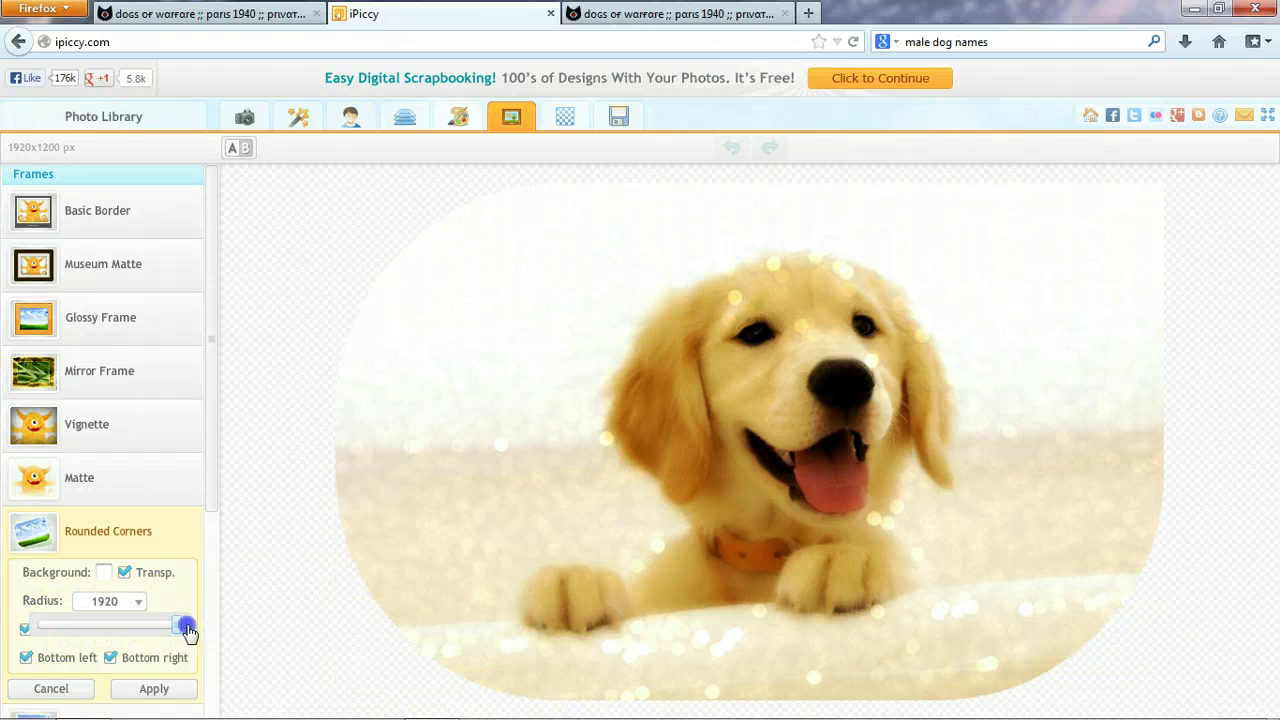
drag(186, 627, 190, 632)
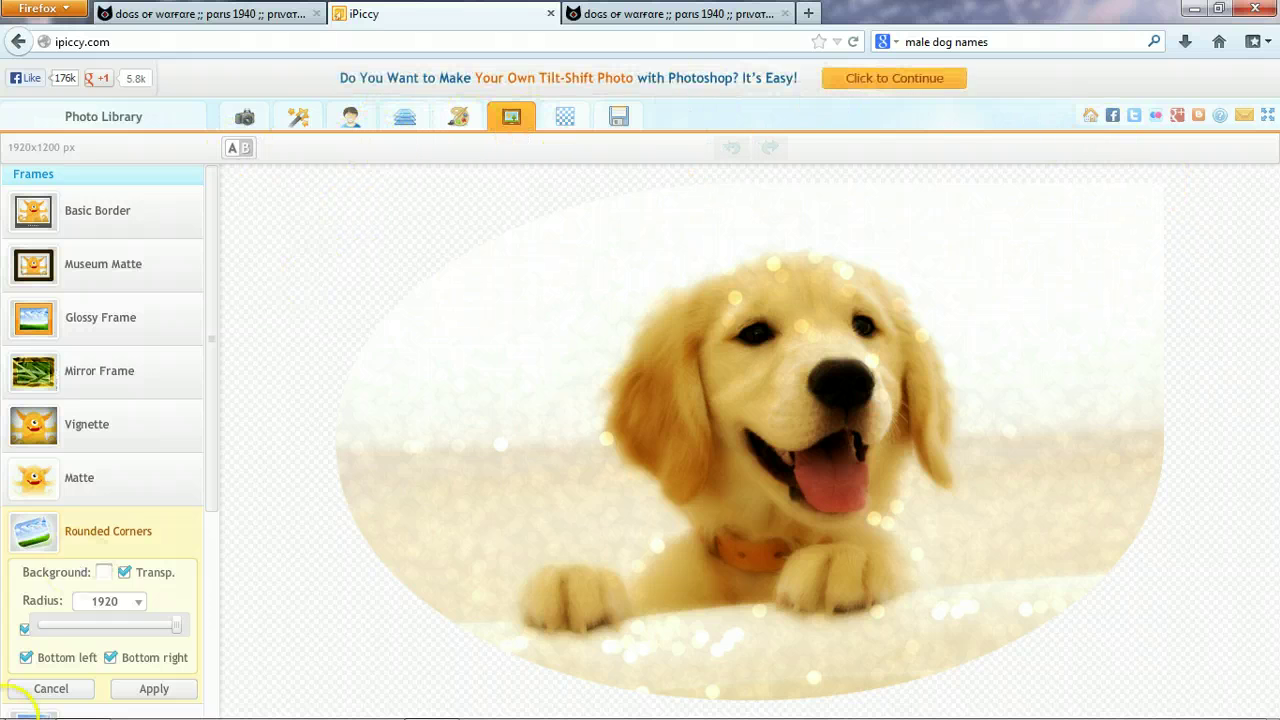
click(51, 687)
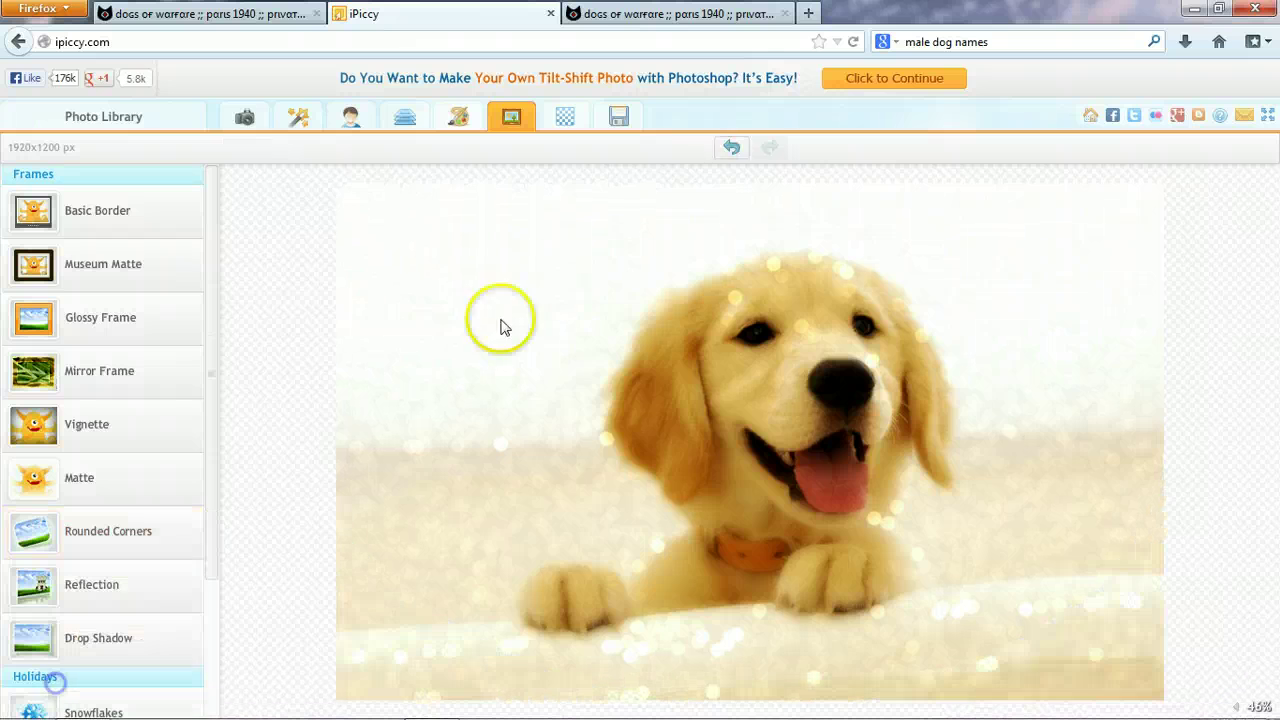
Undo the last Bokeh effect, preview the default Rounded Corners frame on the photo, and cancel the frame
click(731, 148)
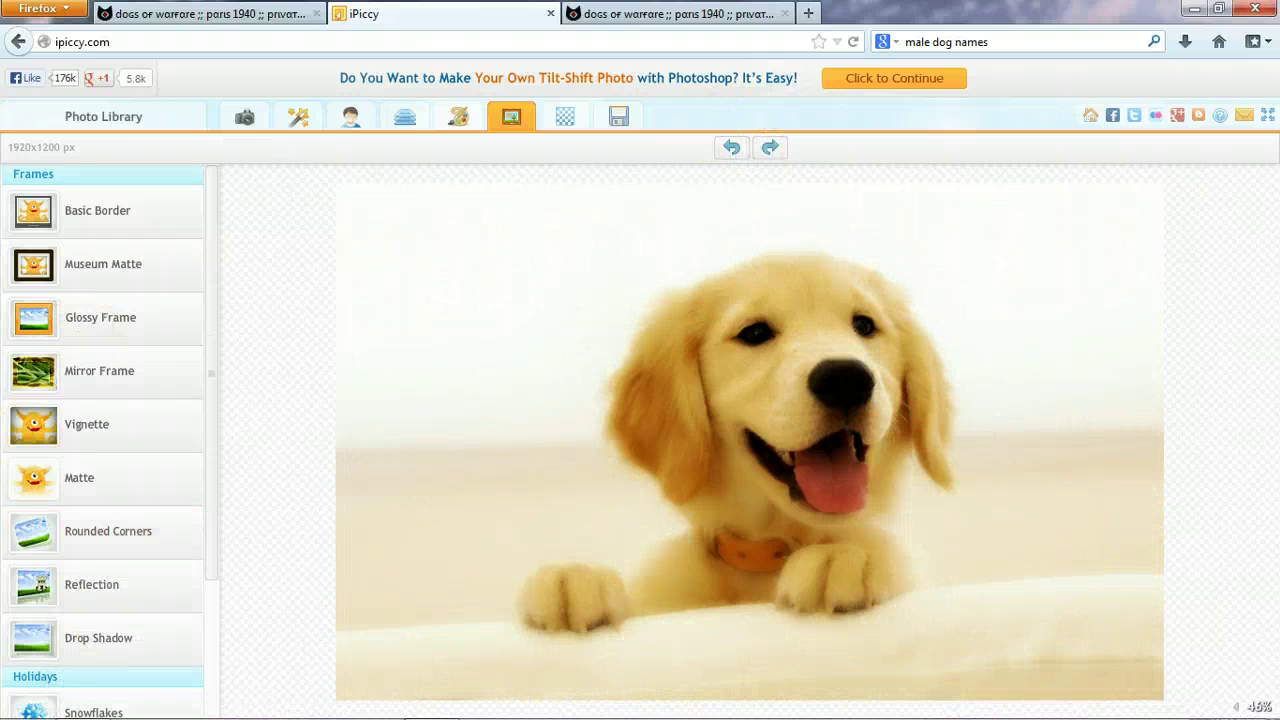
click(38, 543)
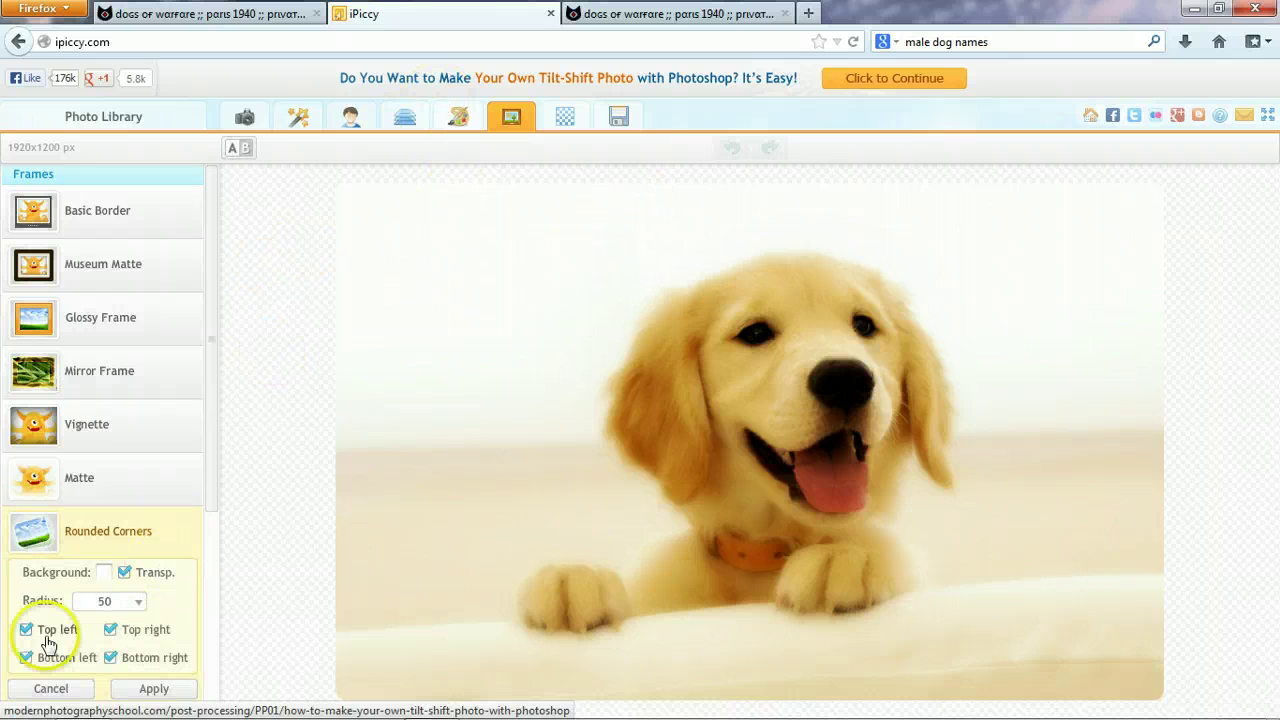
click(58, 688)
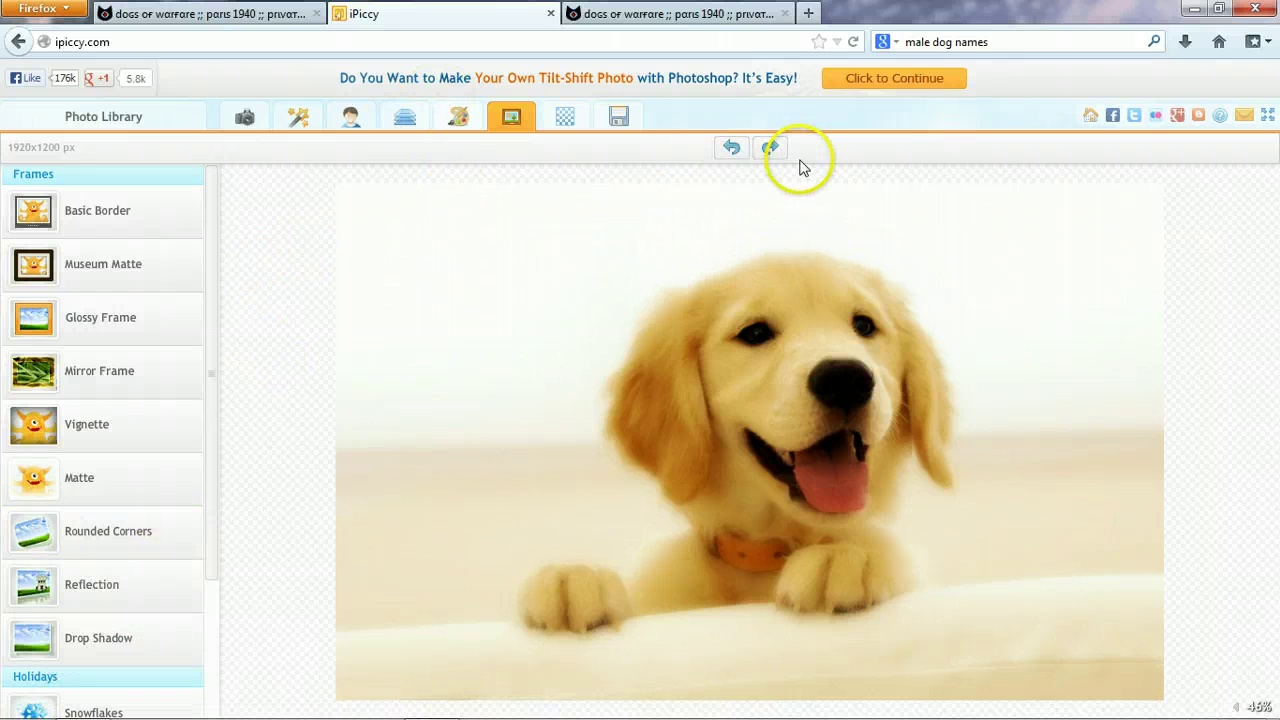
Compare the photo with and without the Bokeh effect by repeatedly redoing and undoing it, ending with the effect restored
click(770, 147)
click(727, 148)
click(760, 148)
click(730, 148)
click(768, 148)
click(732, 148)
click(766, 149)
click(731, 148)
click(768, 148)
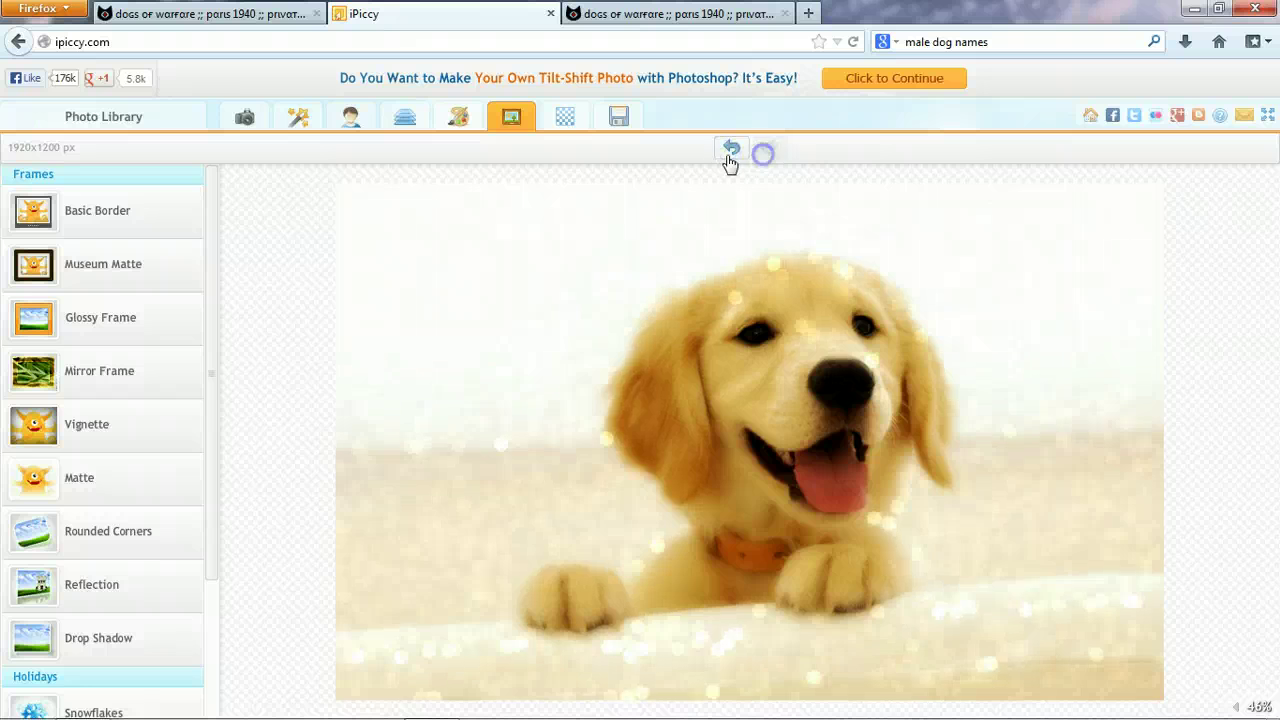
click(730, 148)
click(768, 148)
click(731, 148)
click(769, 148)
click(730, 148)
click(769, 150)
click(734, 149)
click(768, 148)
click(731, 148)
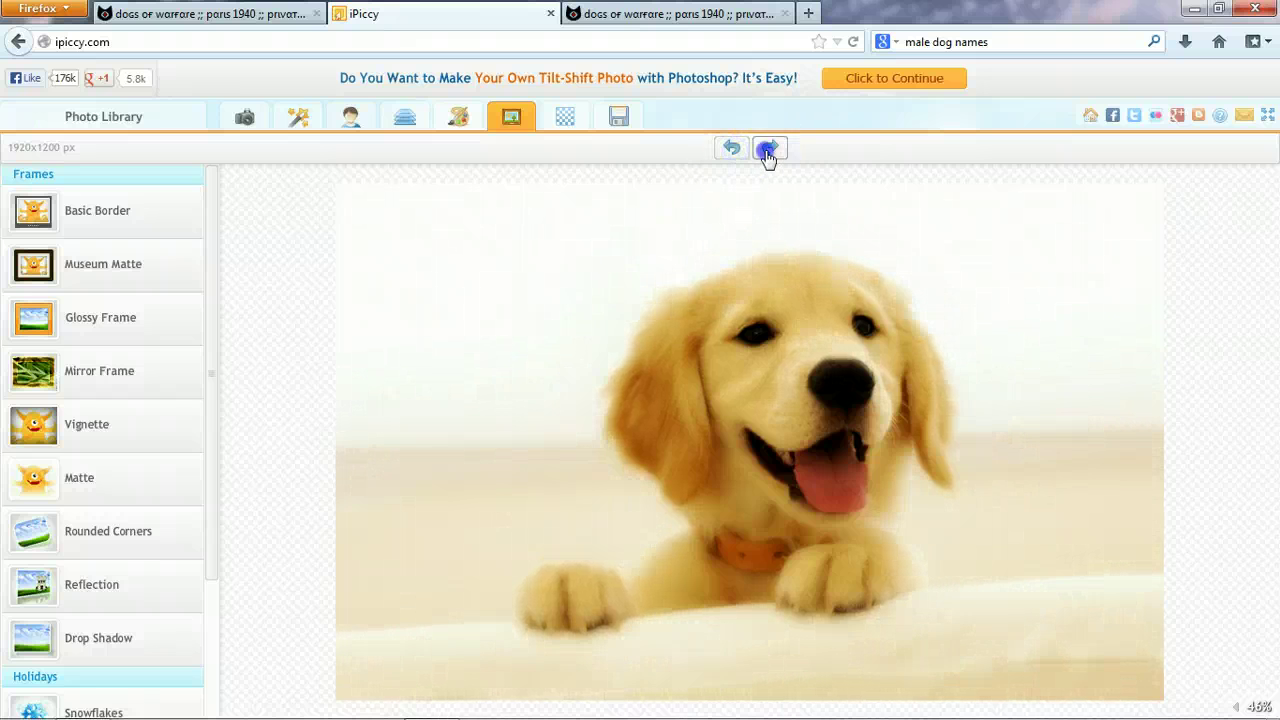
click(768, 148)
click(731, 148)
click(766, 149)
click(768, 148)
click(731, 148)
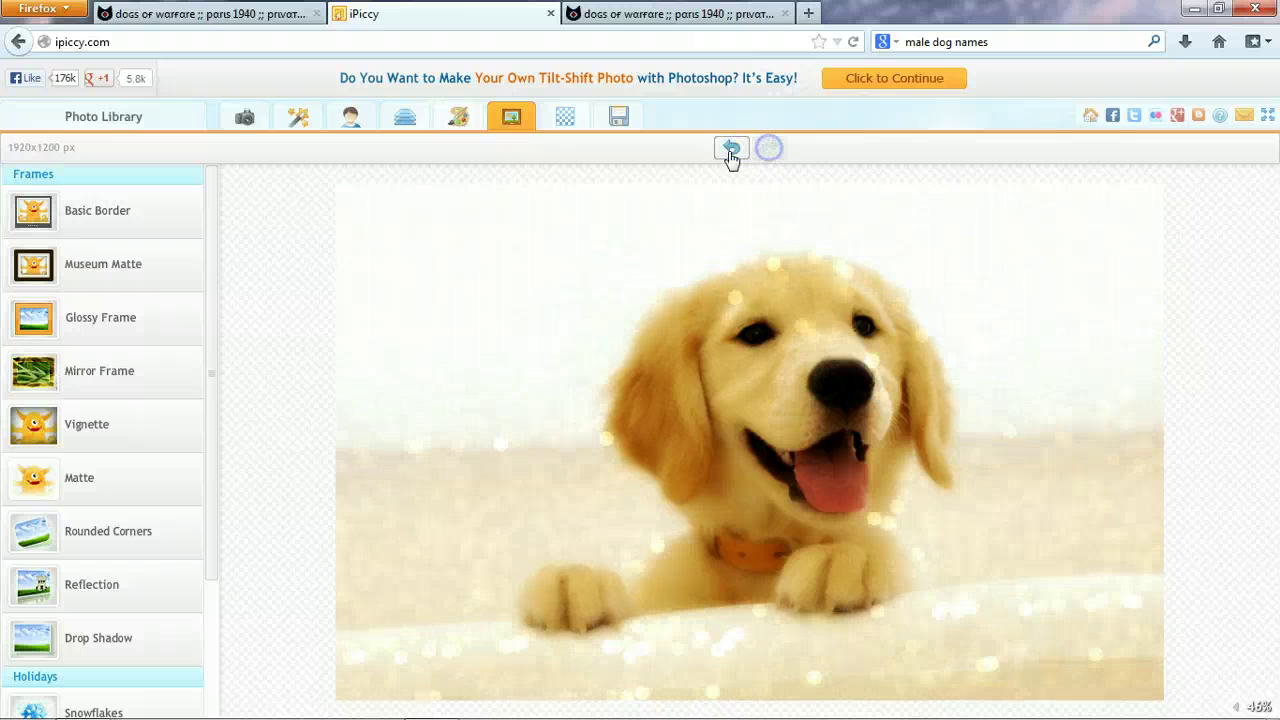
click(768, 148)
click(731, 148)
click(768, 148)
click(731, 148)
click(768, 148)
click(731, 148)
click(766, 149)
Set up Rounded Corners with a transparent background and radius 1907 so the photo gets an oval shape
click(57, 538)
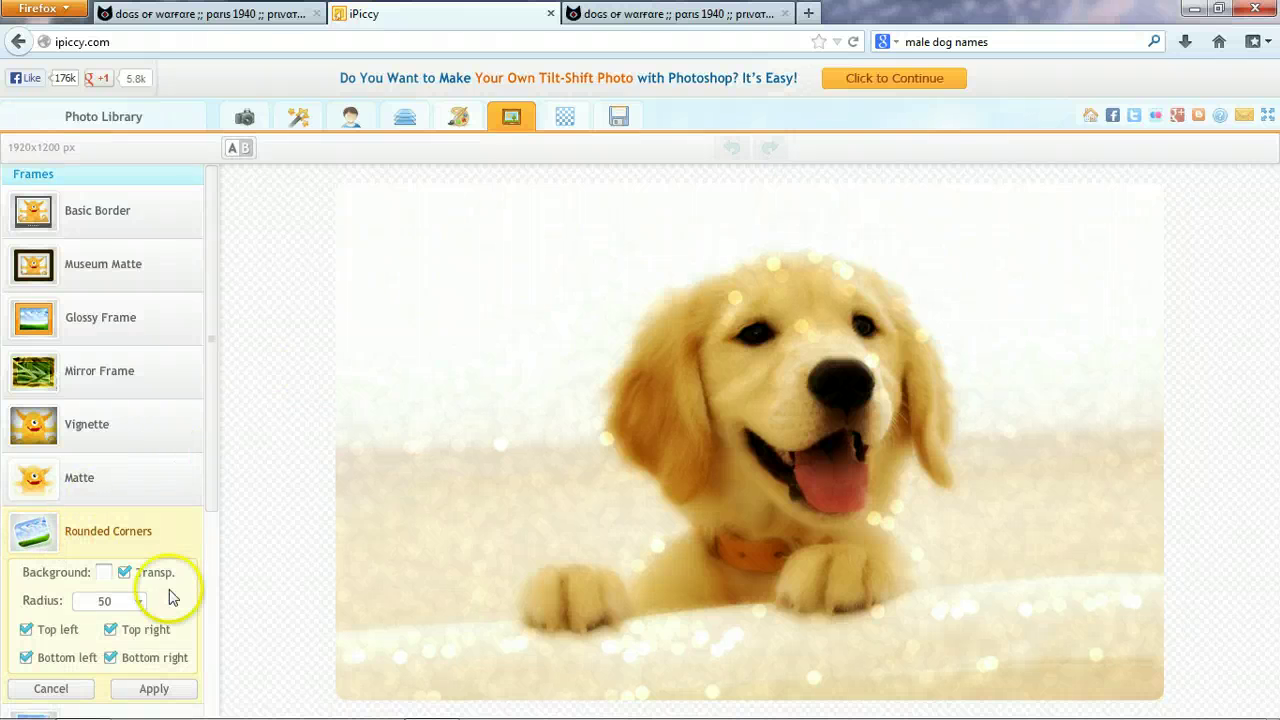
click(126, 574)
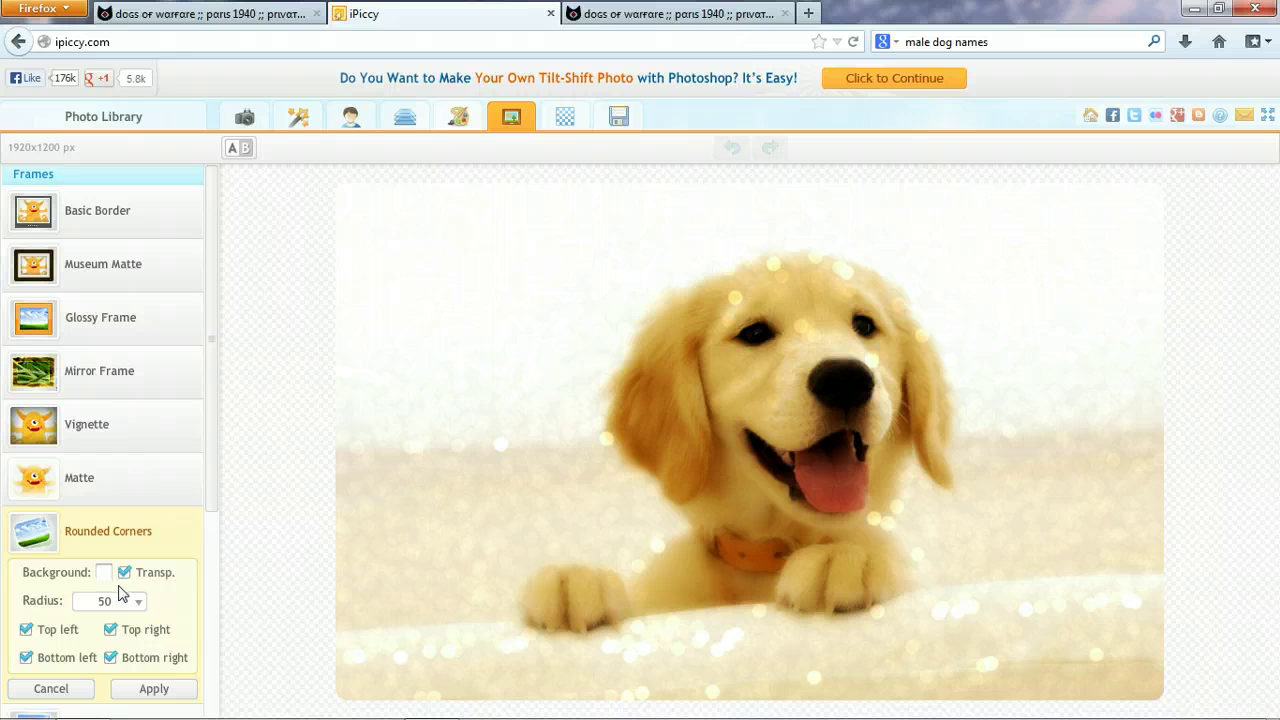
click(136, 601)
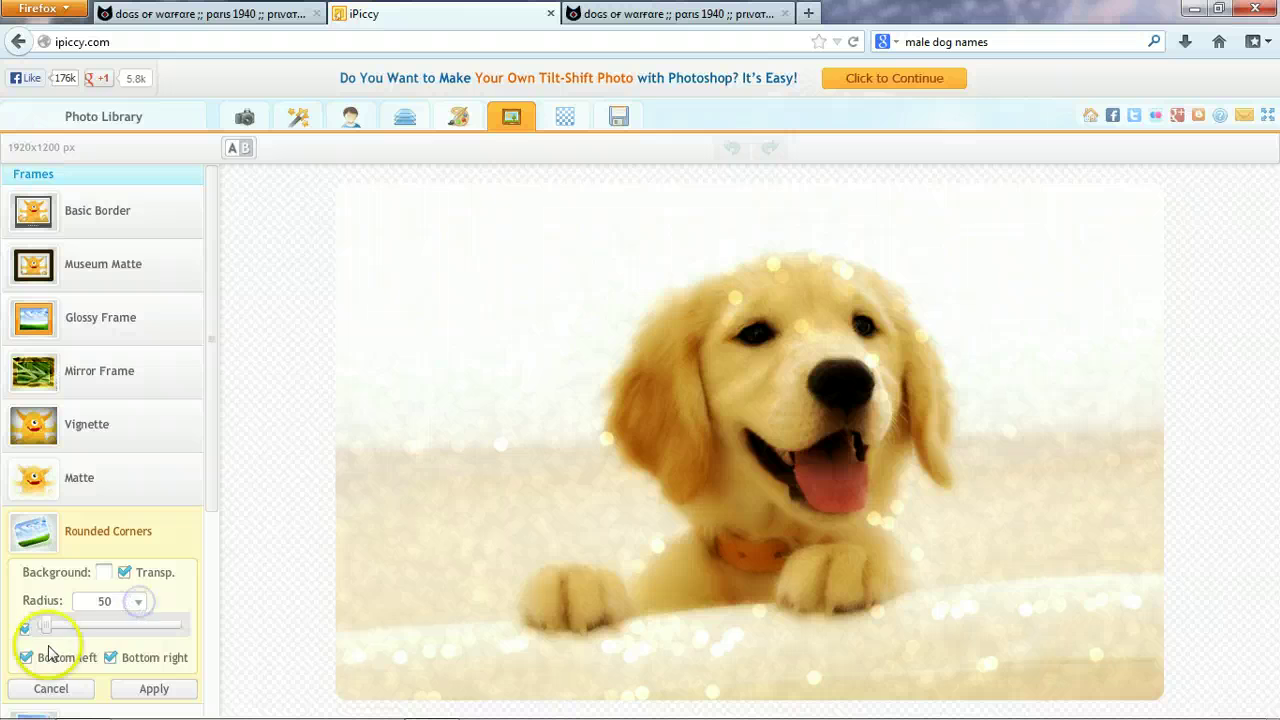
click(75, 627)
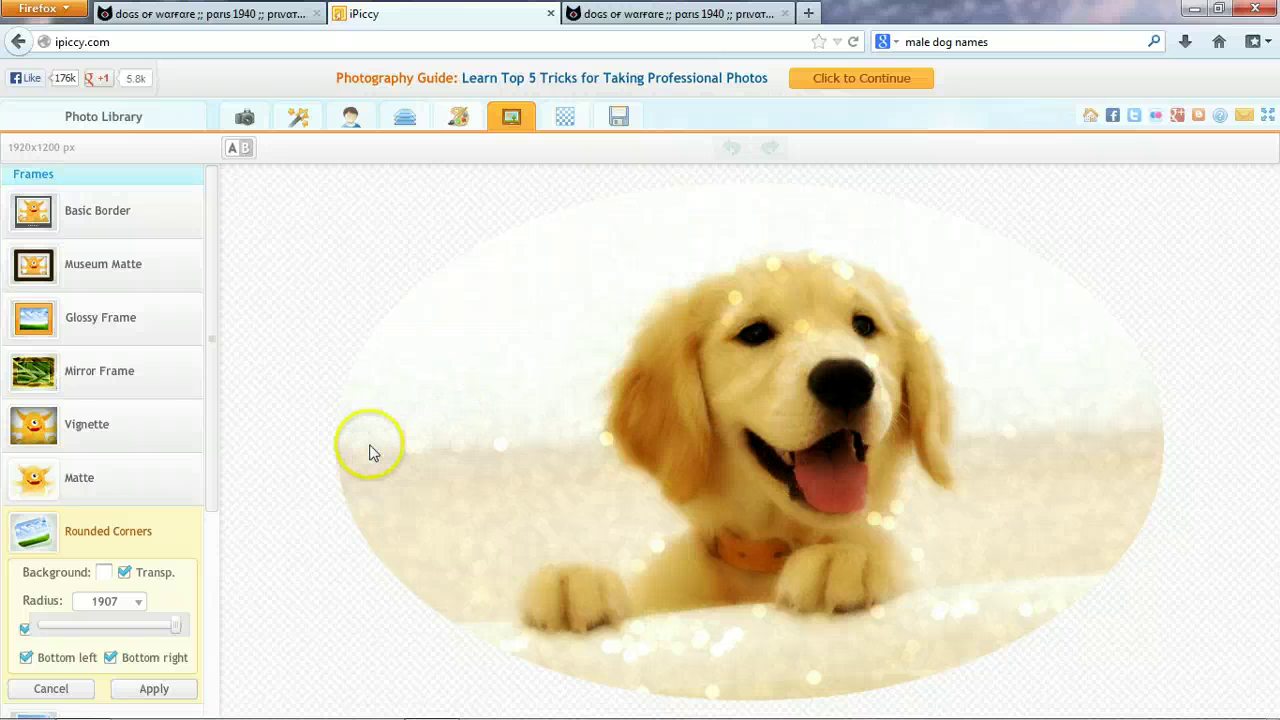
click(57, 578)
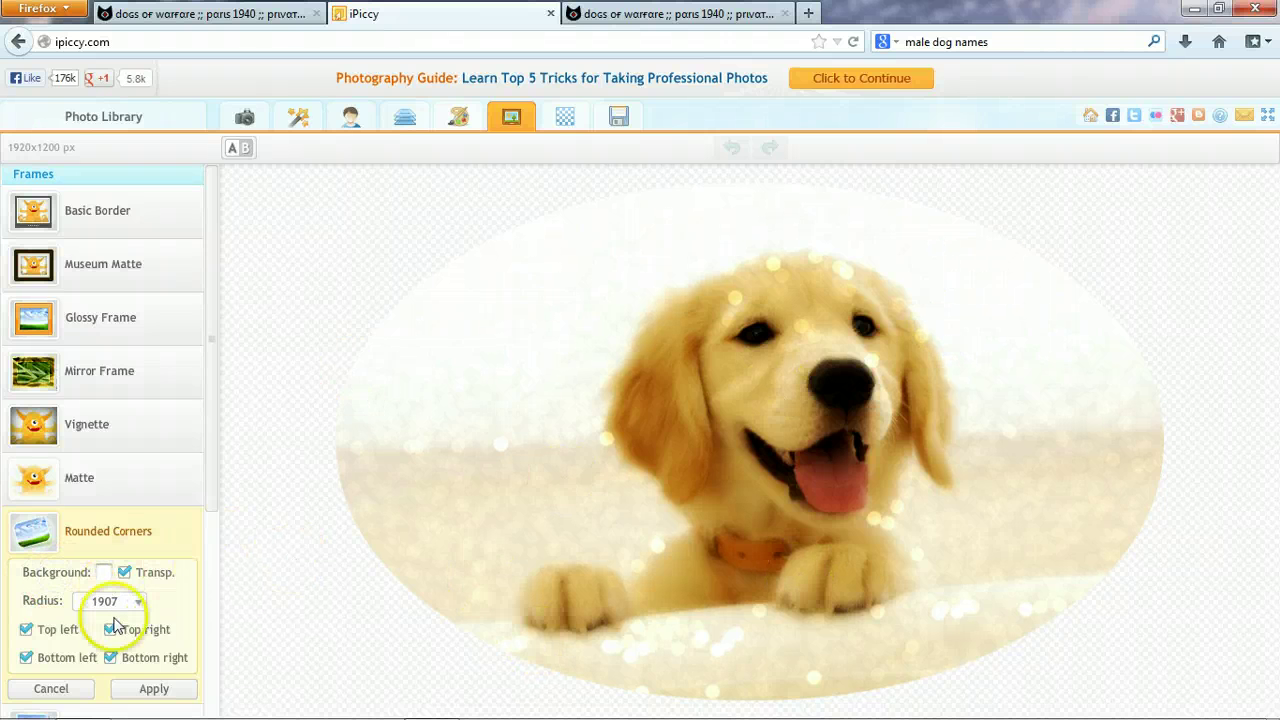
Test switching individual corners' rounding off and back on, and apply the Rounded Corners frame with all four corners rounded
click(111, 658)
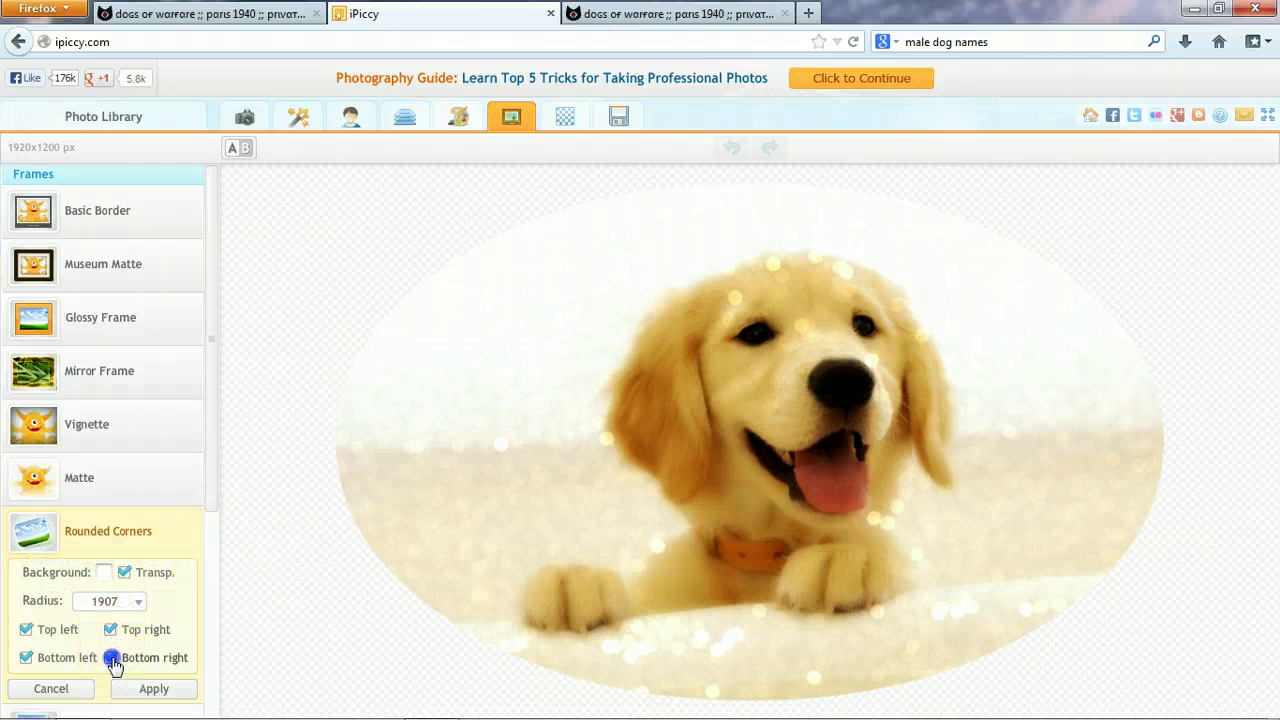
click(26, 658)
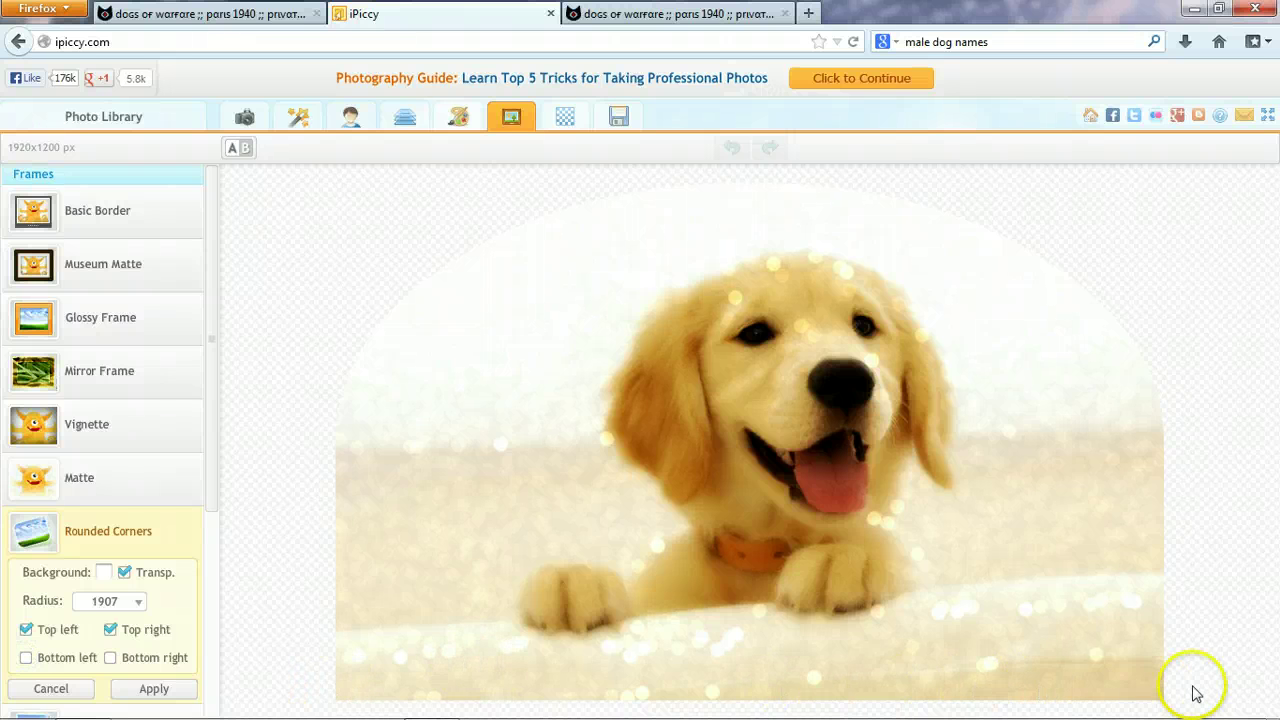
click(26, 658)
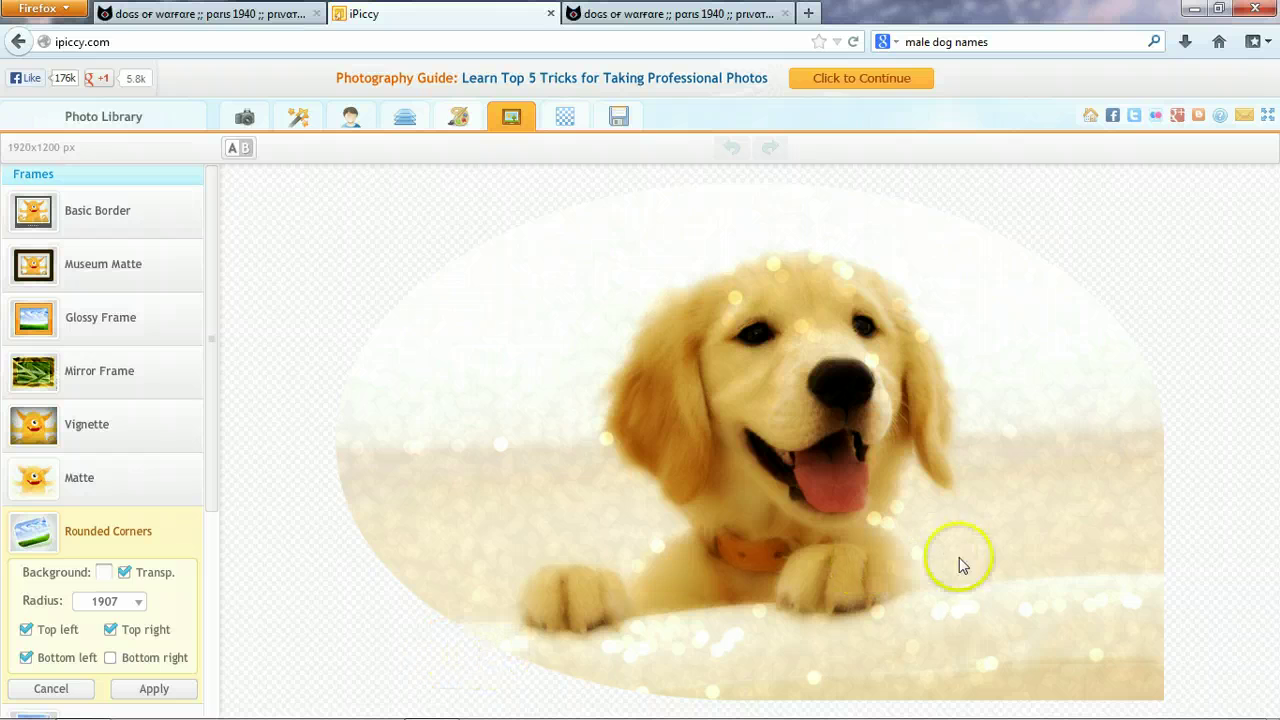
click(110, 658)
click(27, 659)
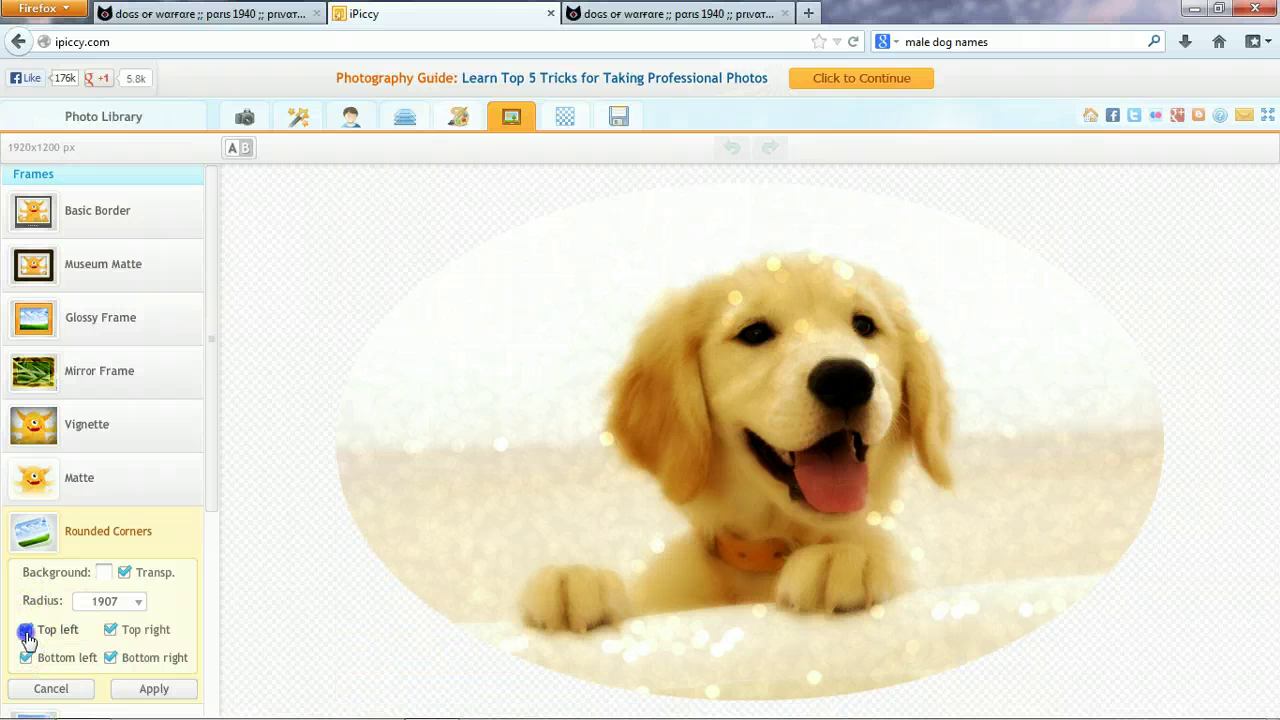
click(27, 632)
click(30, 631)
click(112, 631)
click(112, 631)
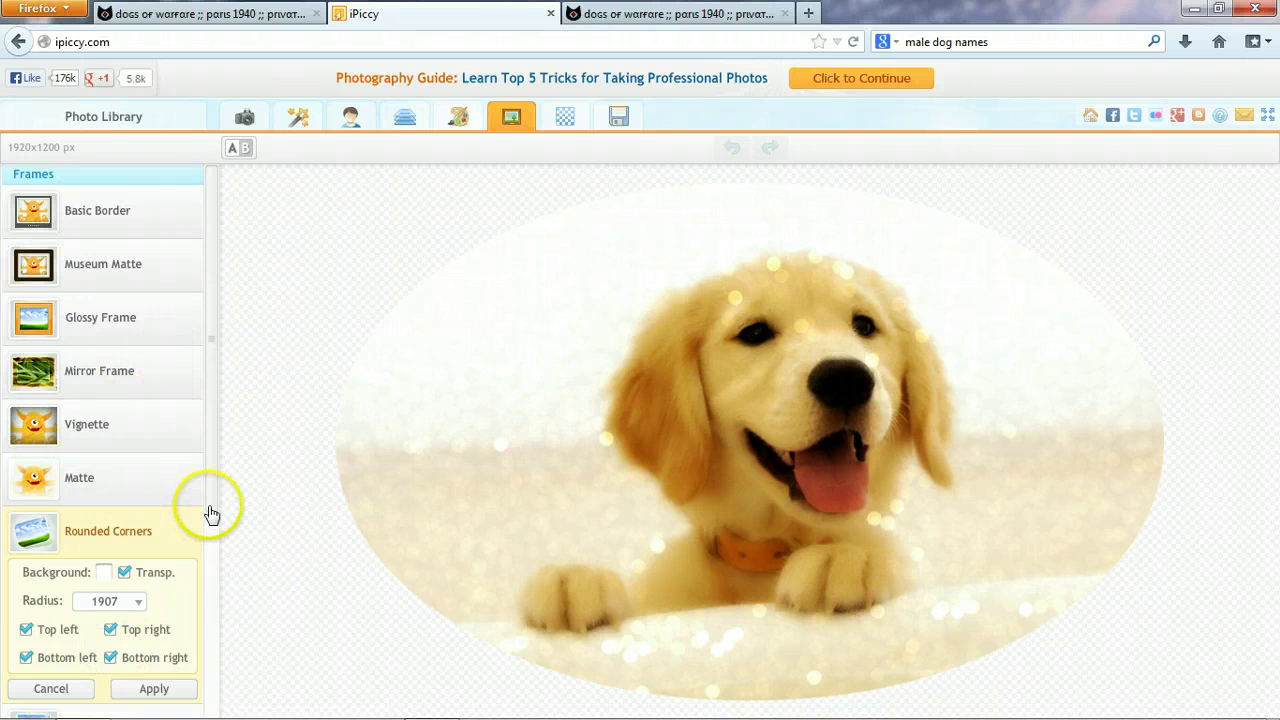
scroll(211, 549, down, 2)
click(147, 599)
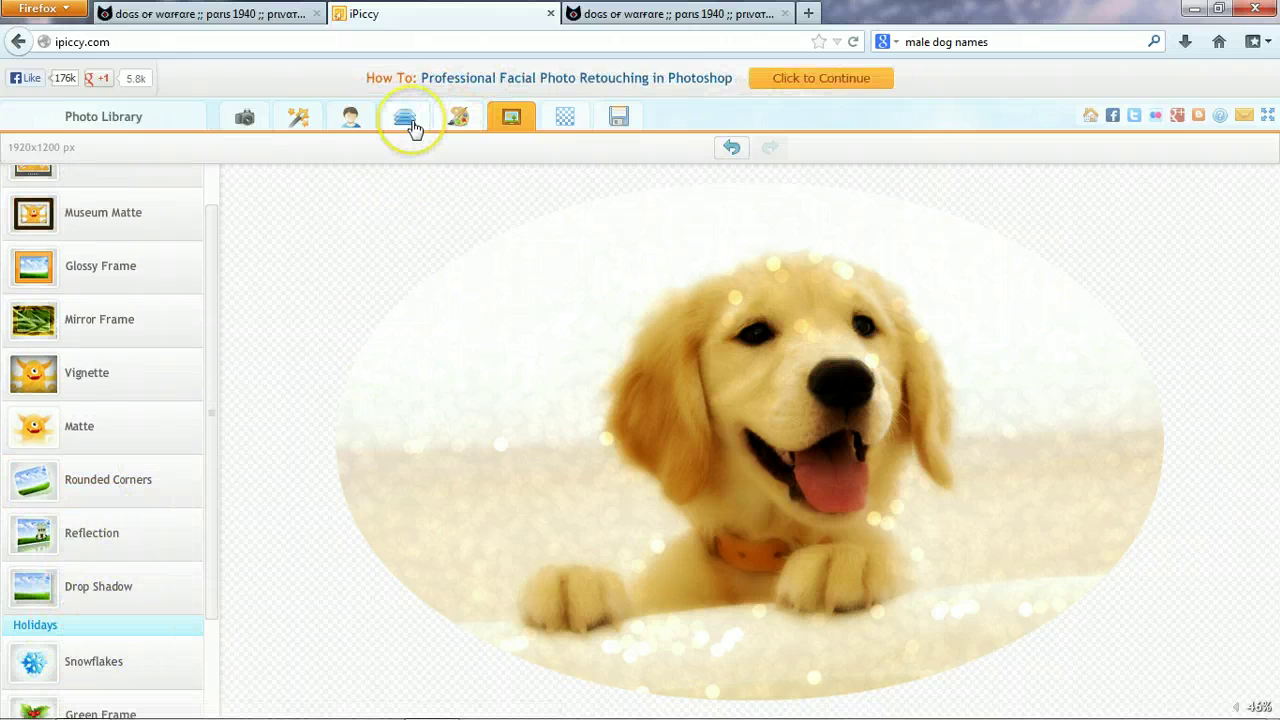
Open the Lights textures and preview the orange bokeh, diagonal streaks and horizontal blur overlays on the photo
click(568, 118)
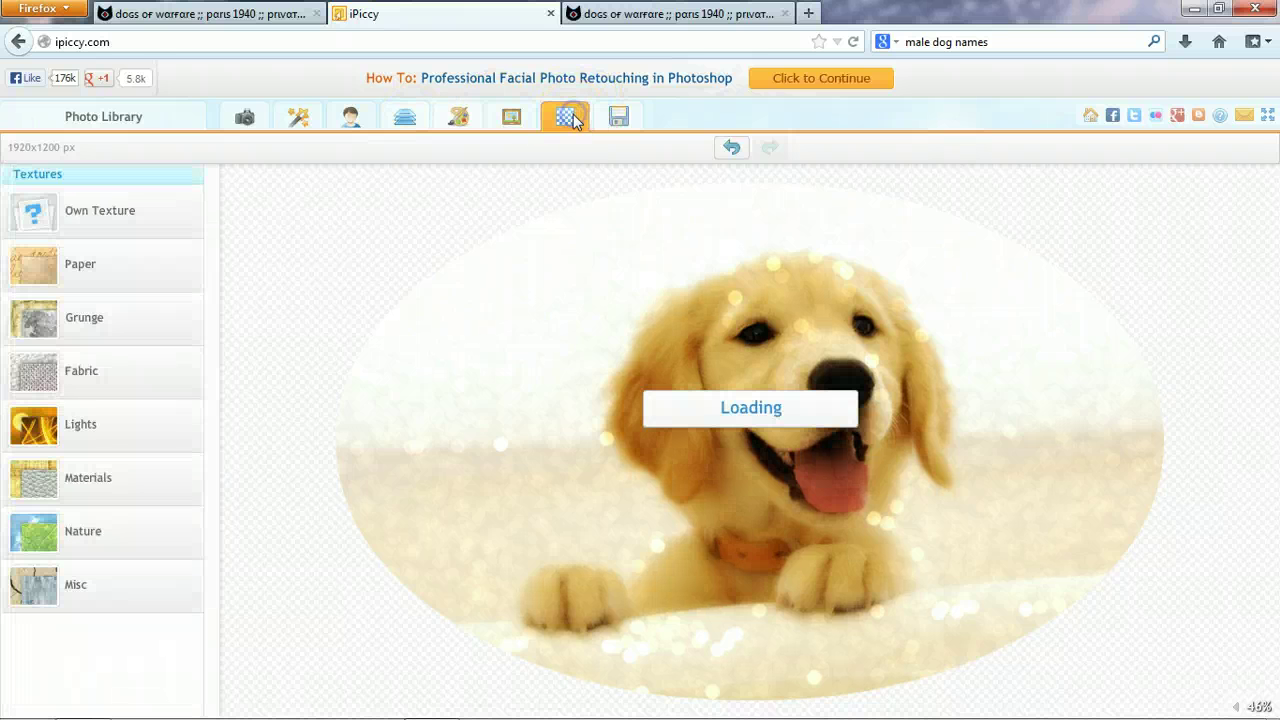
click(47, 432)
click(45, 440)
click(105, 445)
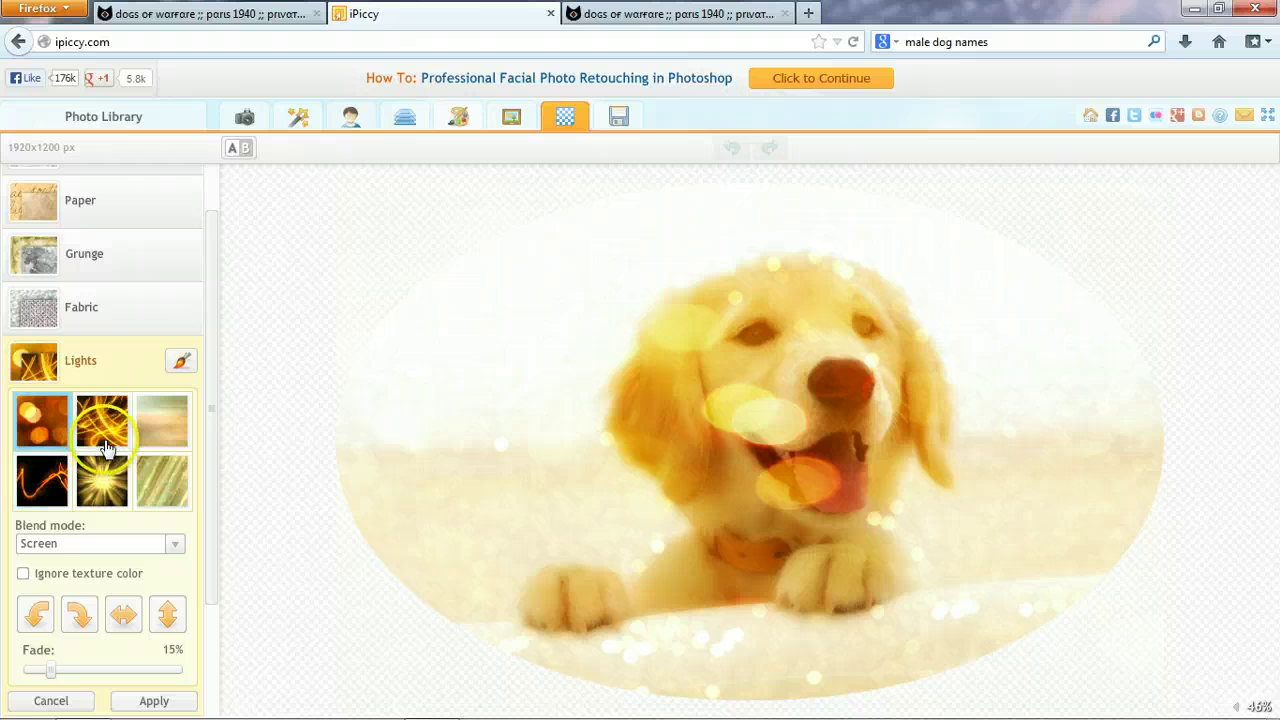
click(162, 474)
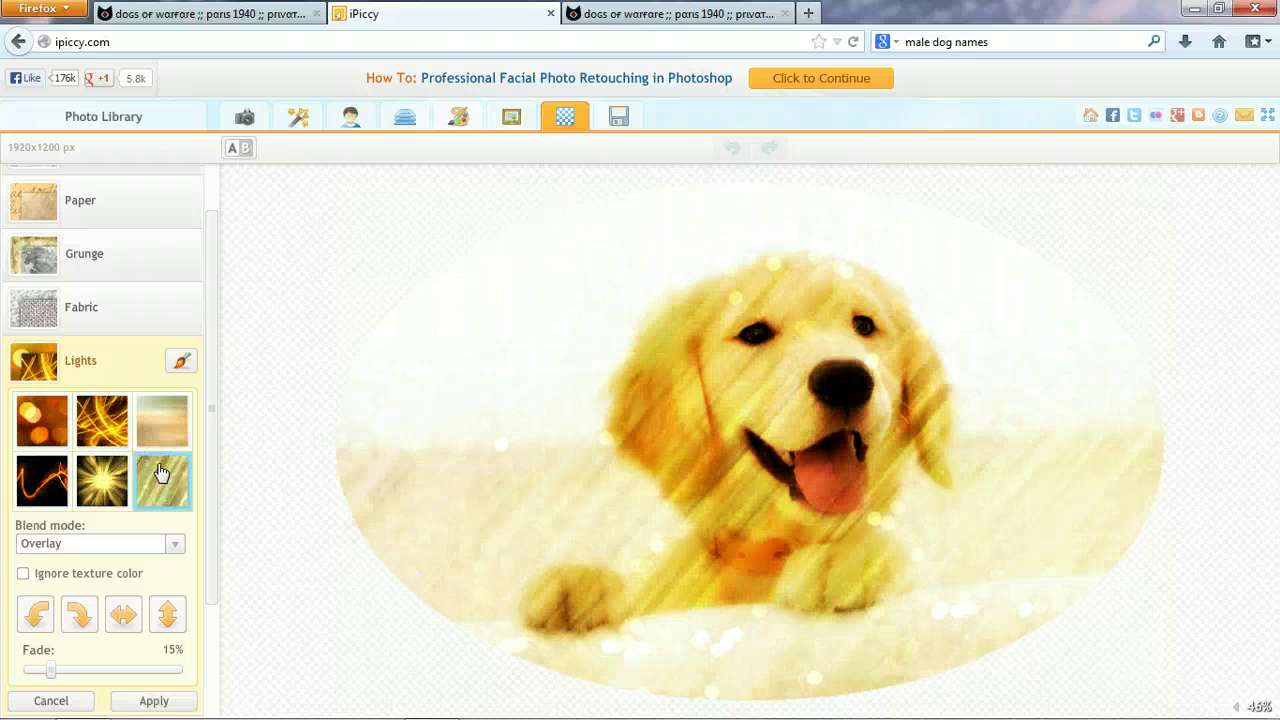
click(72, 505)
click(143, 433)
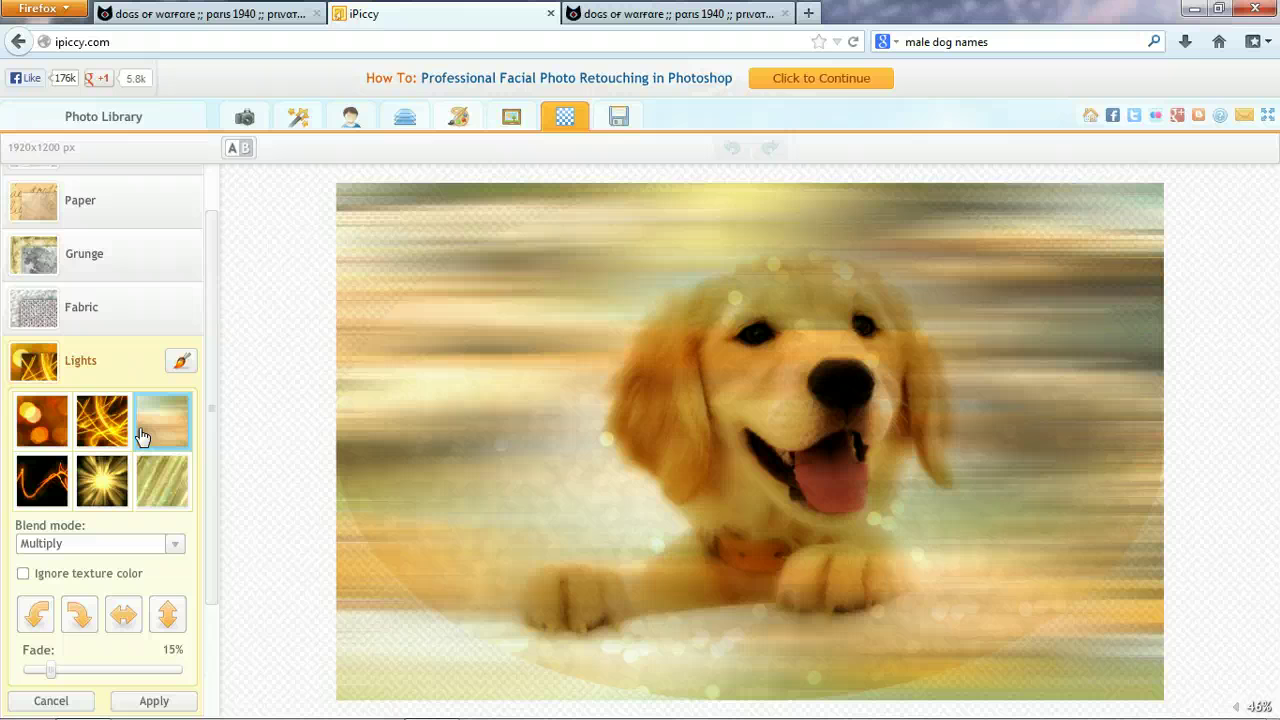
Try the swirling light trails, orange bokeh and single curved light trail textures from the Lights set
click(102, 425)
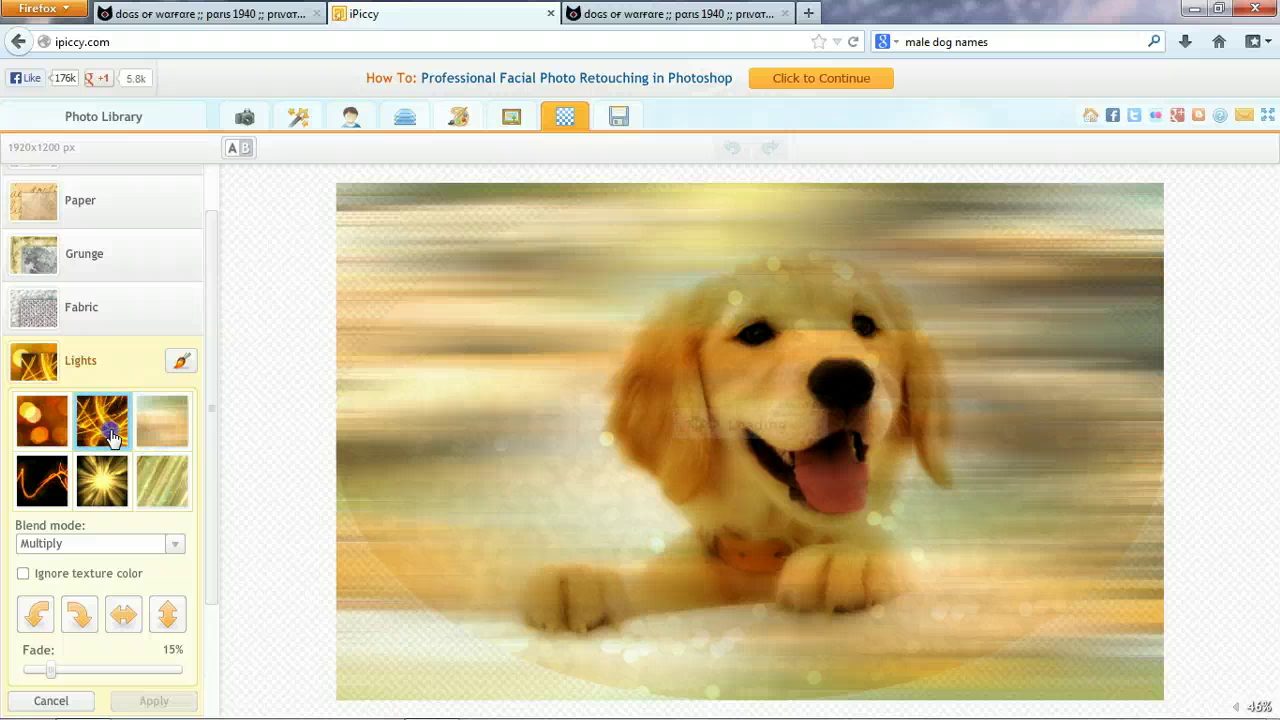
click(58, 428)
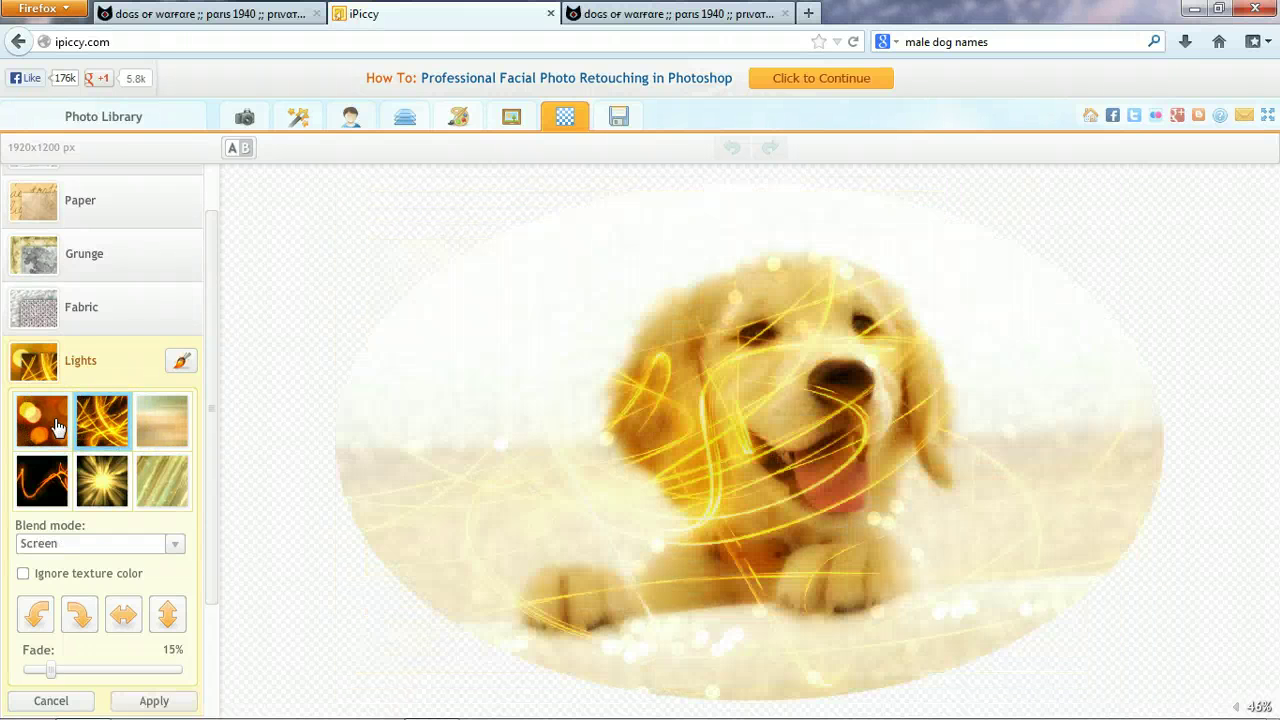
click(57, 427)
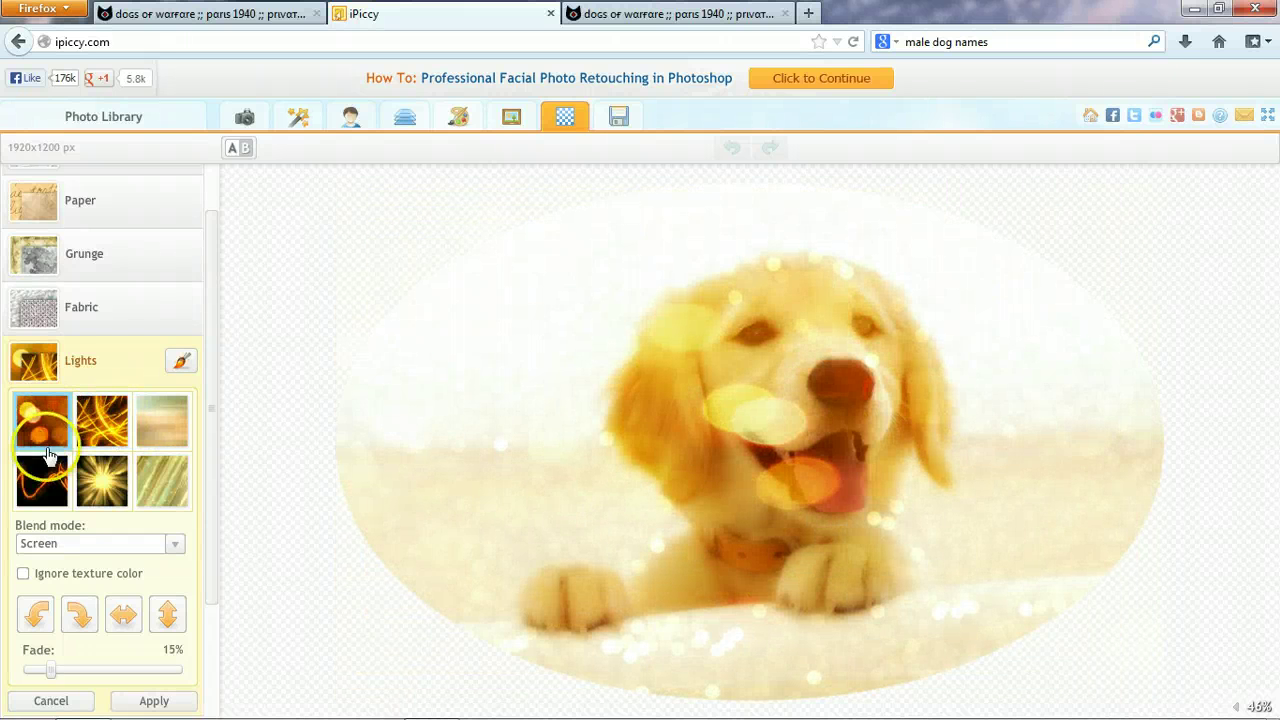
click(47, 457)
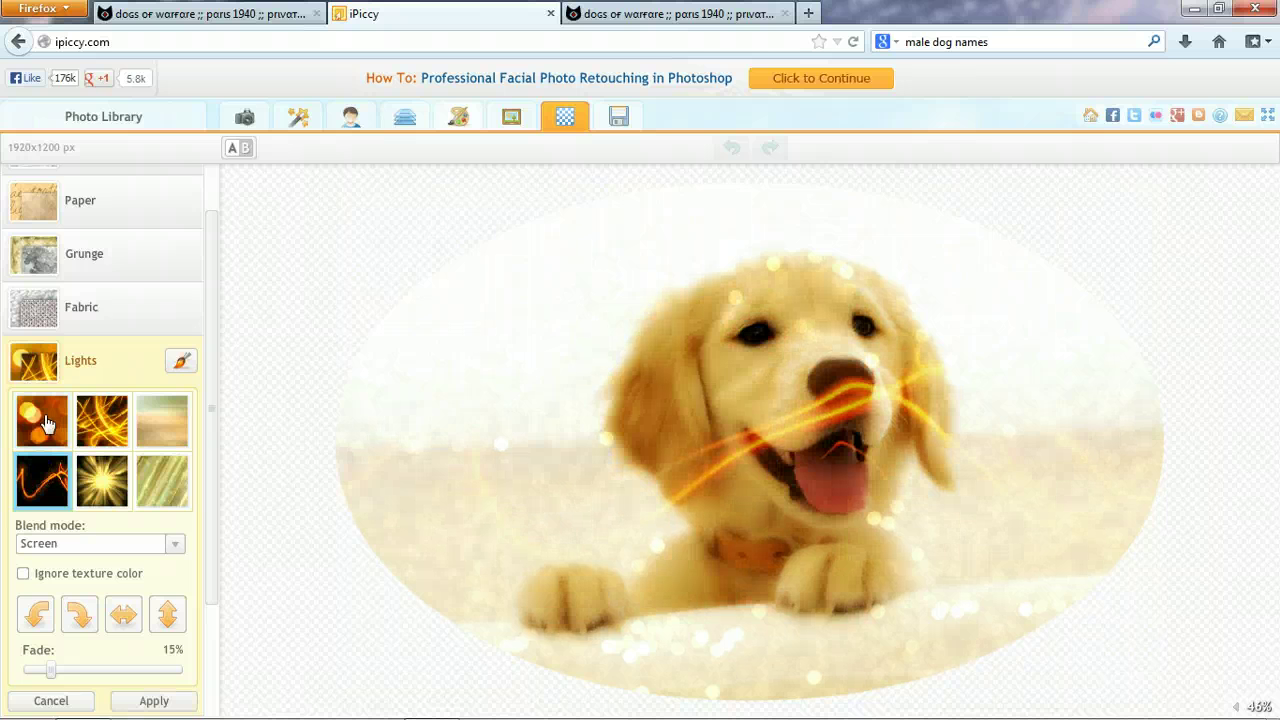
Try the orange bokeh Lights texture with its texture color ignored and the fade set to 75%
click(46, 424)
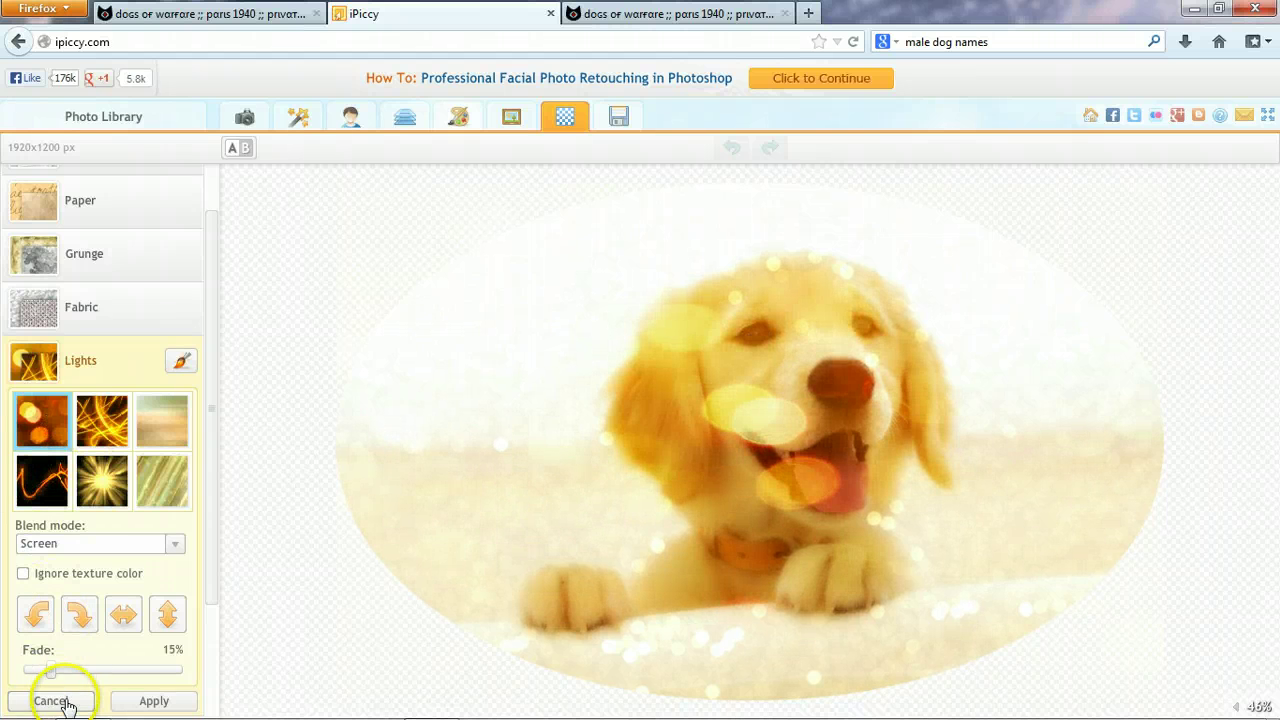
click(22, 578)
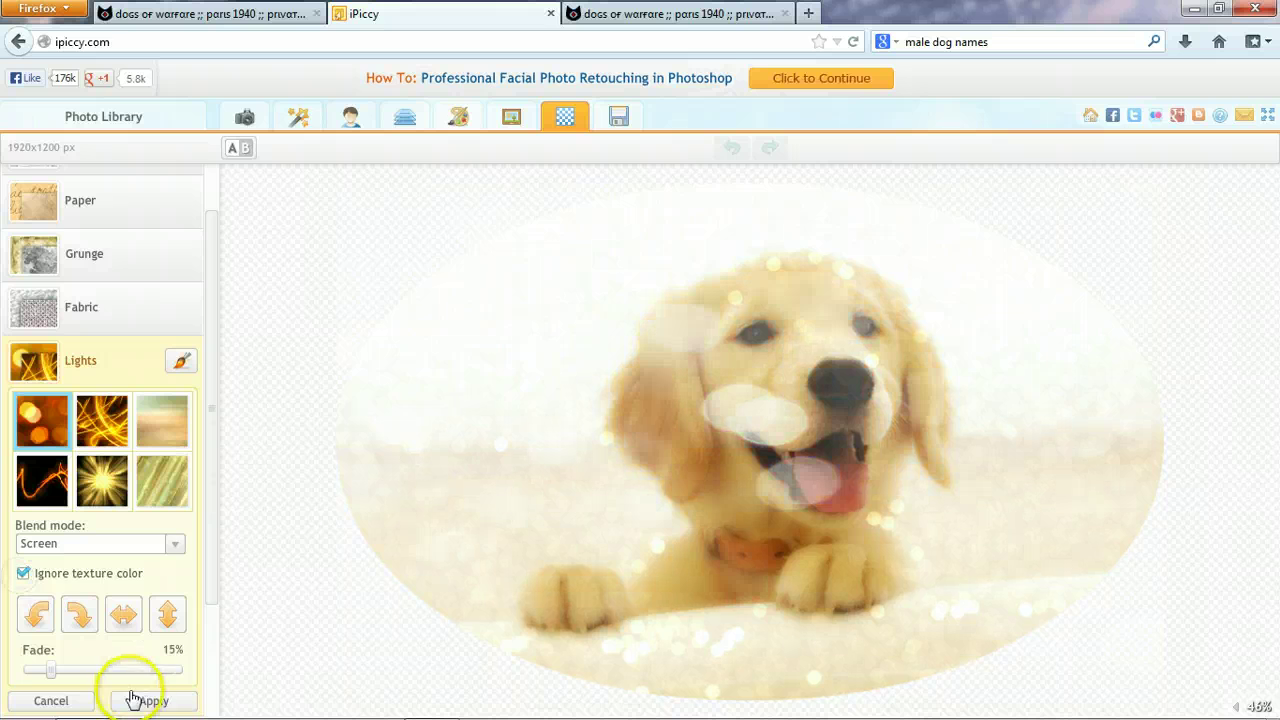
drag(49, 671, 143, 678)
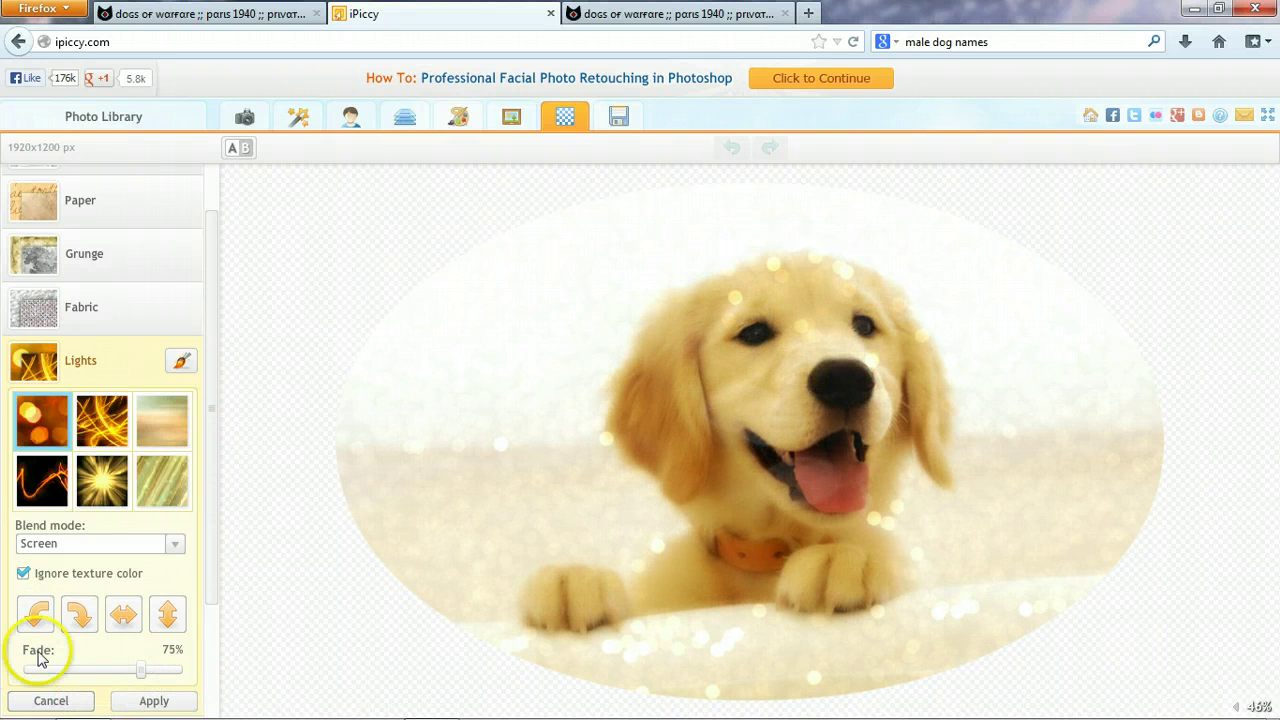
Try the green diagonal streaks texture from the Lights set and discard the texture preview
click(157, 488)
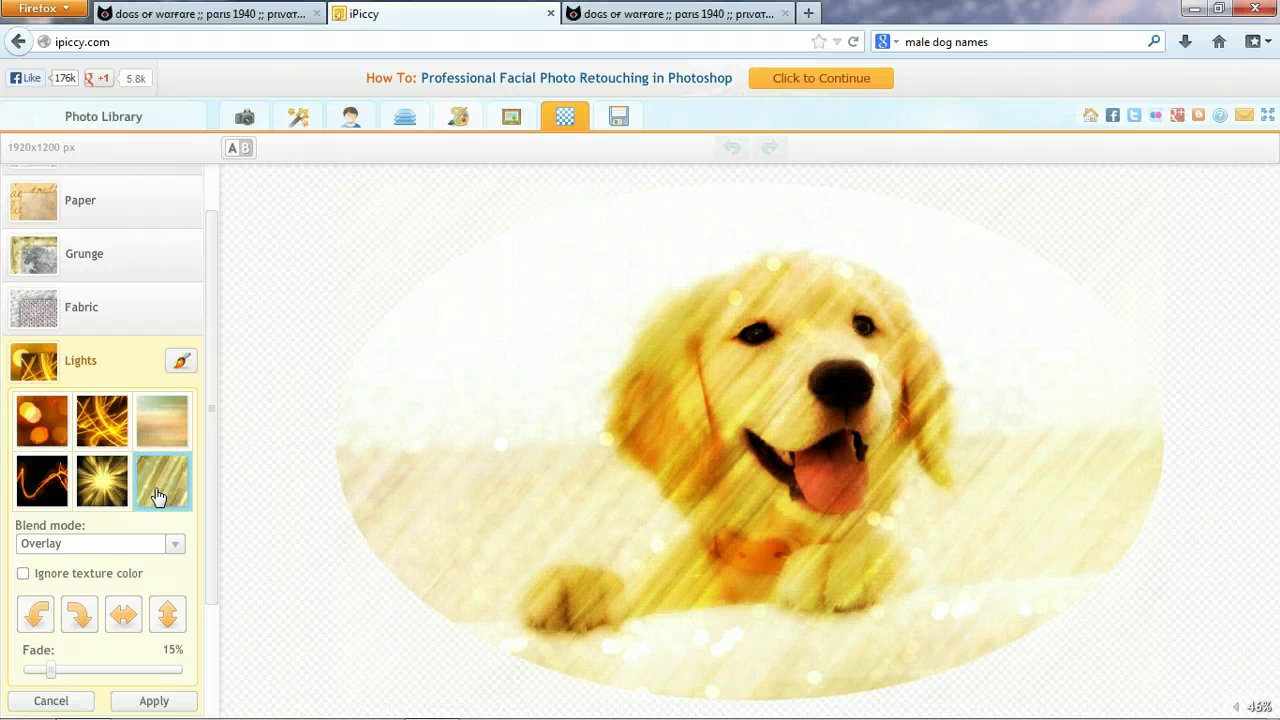
click(55, 701)
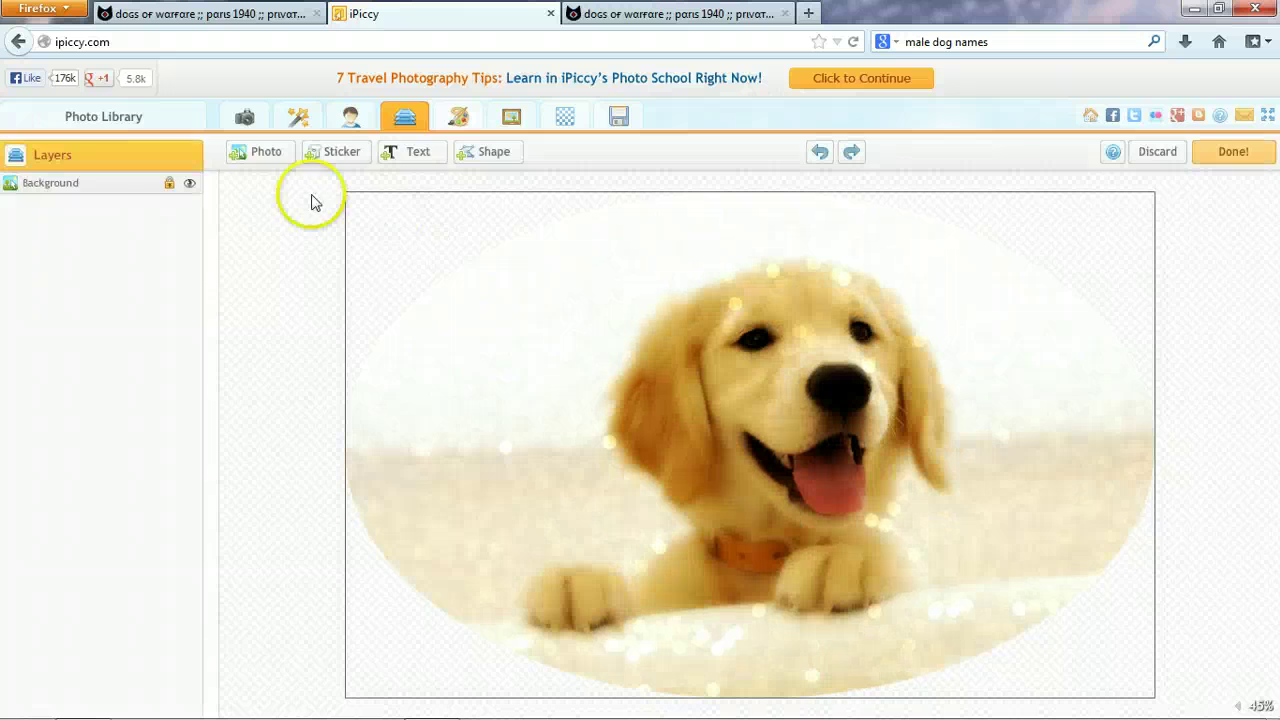
Add a text layer to the photo and set its font to Riesling
click(415, 160)
drag(214, 447, 210, 548)
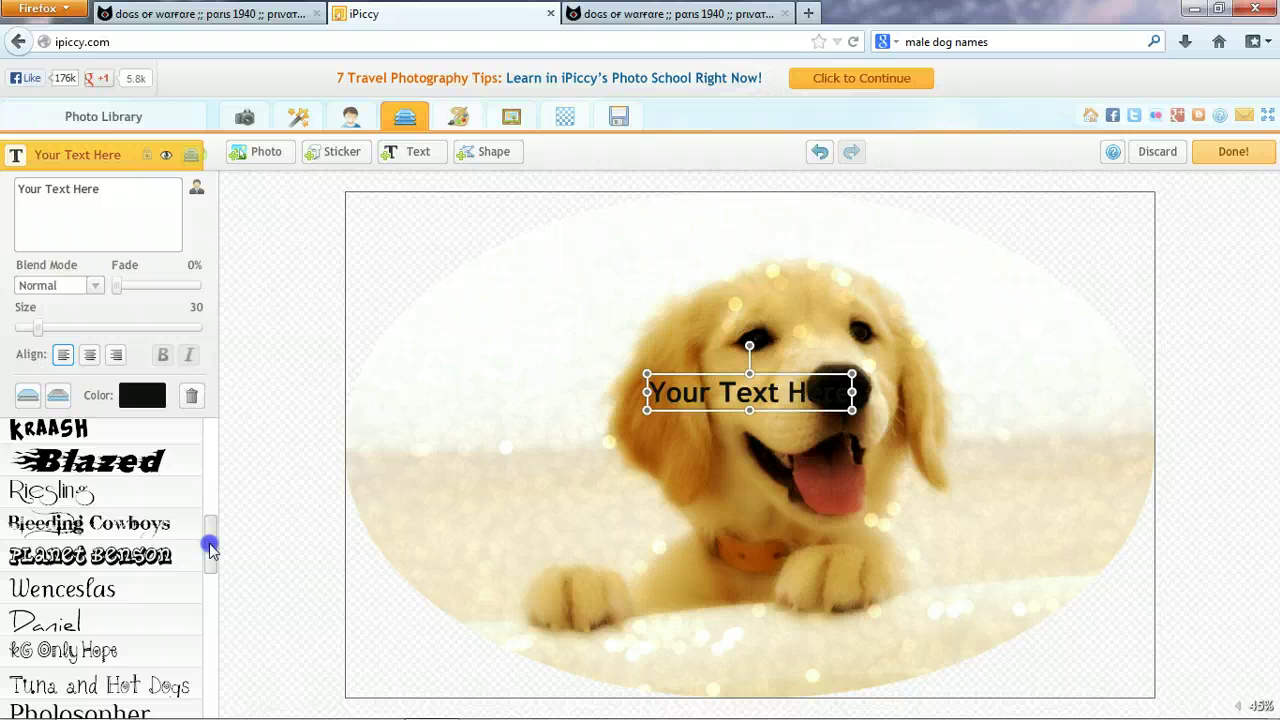
click(62, 490)
click(701, 396)
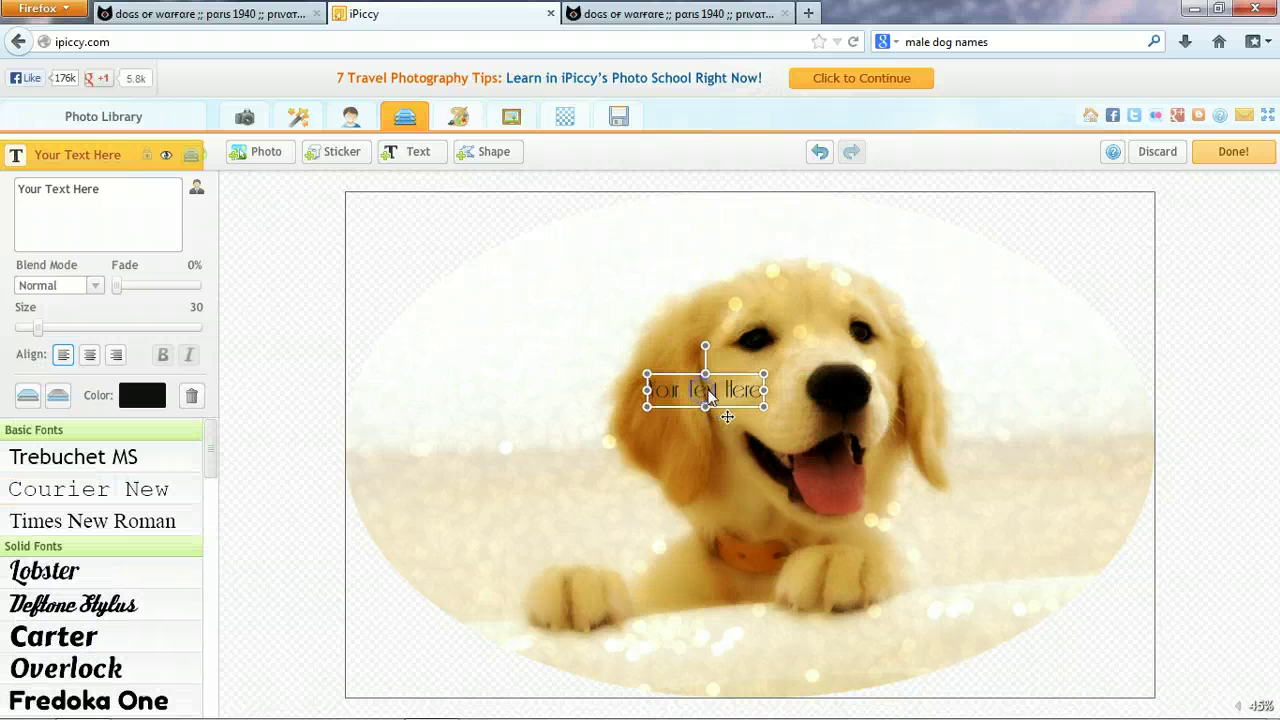
Replace the placeholder text with "Angel the Sweet" and place it enlarged in the photo's upper-left corner
click(114, 226)
key(ctrl+a)
key(BackSpace)
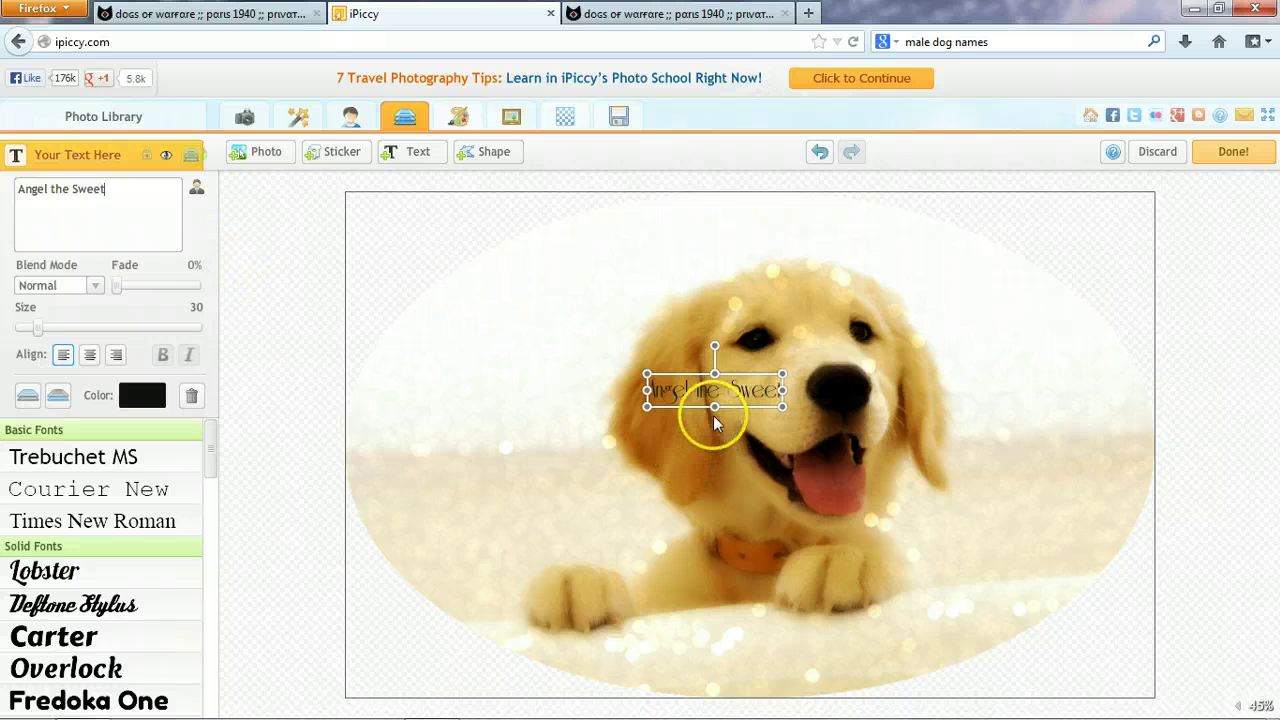
drag(730, 395, 597, 257)
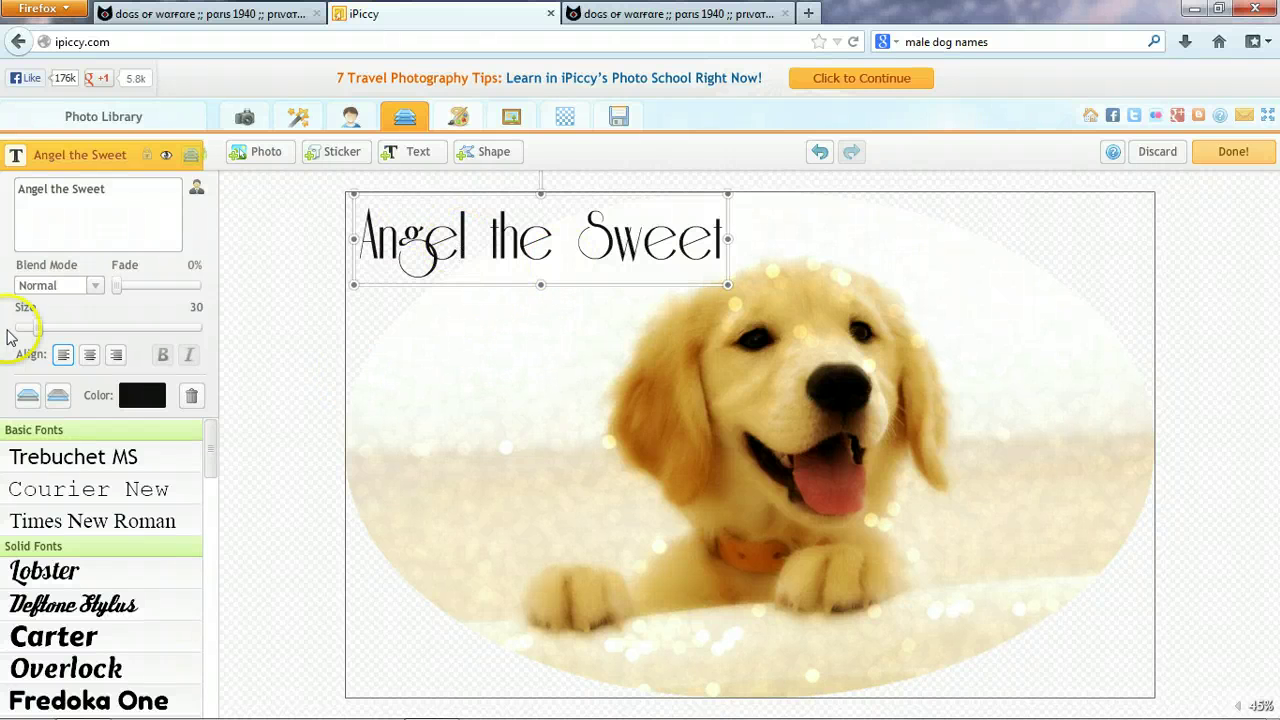
Try a linear gradient fill on the title text with orange FF8605 as its starting color
click(144, 393)
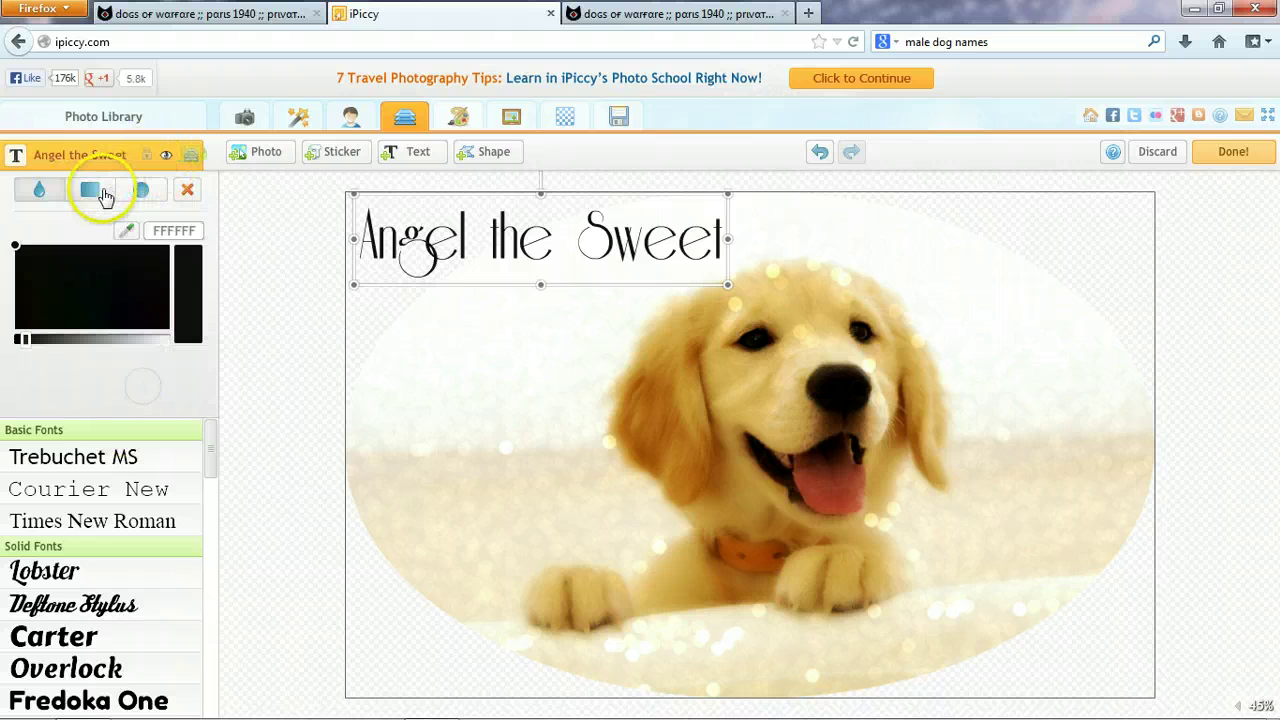
click(89, 190)
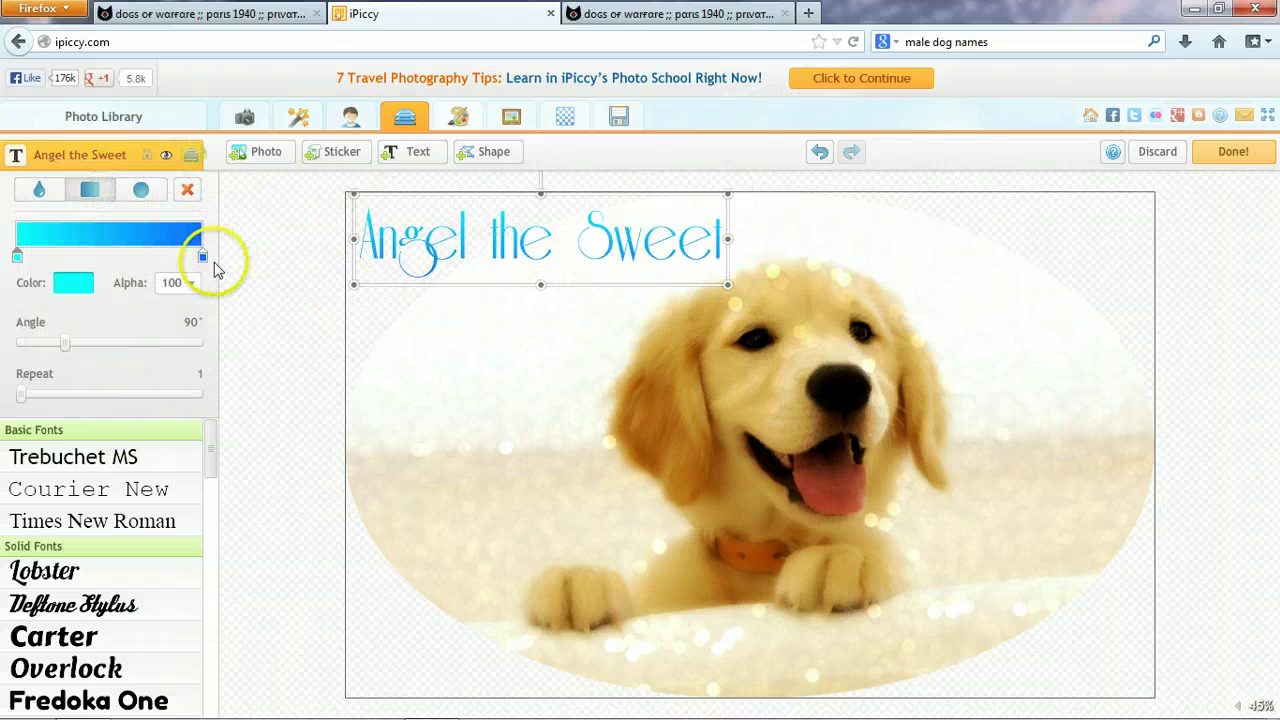
click(75, 282)
drag(330, 311, 268, 320)
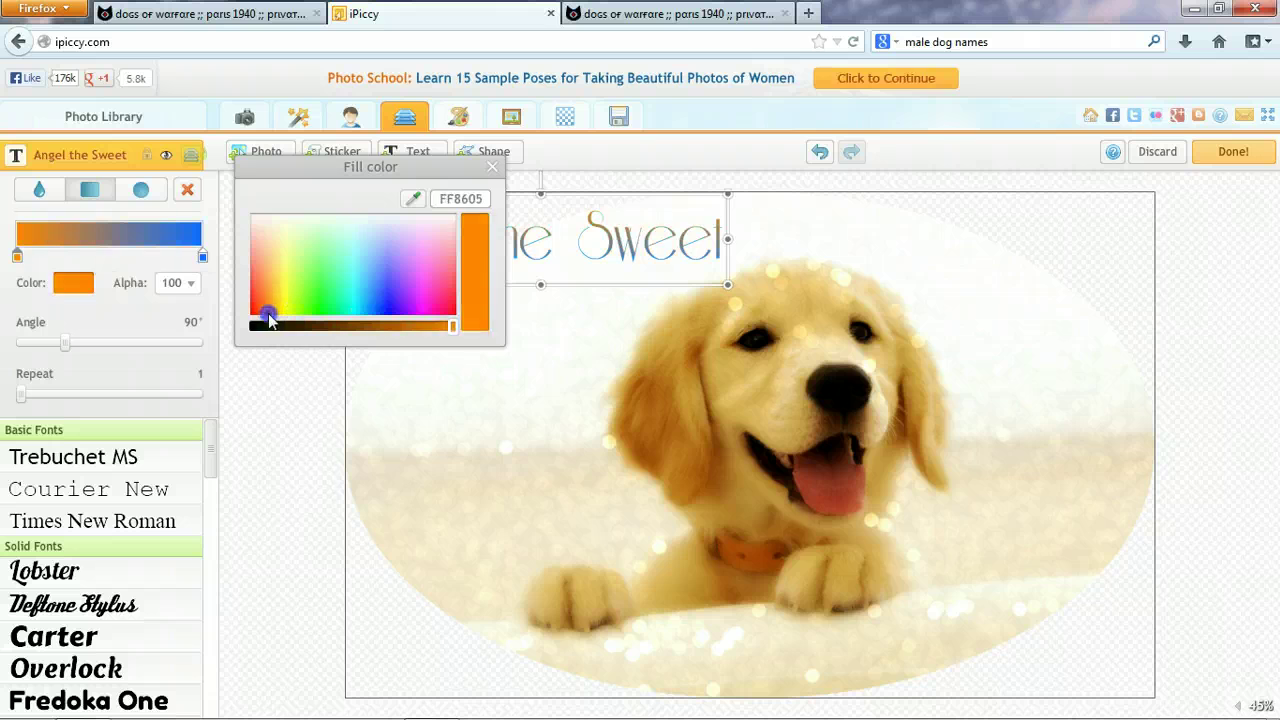
click(492, 167)
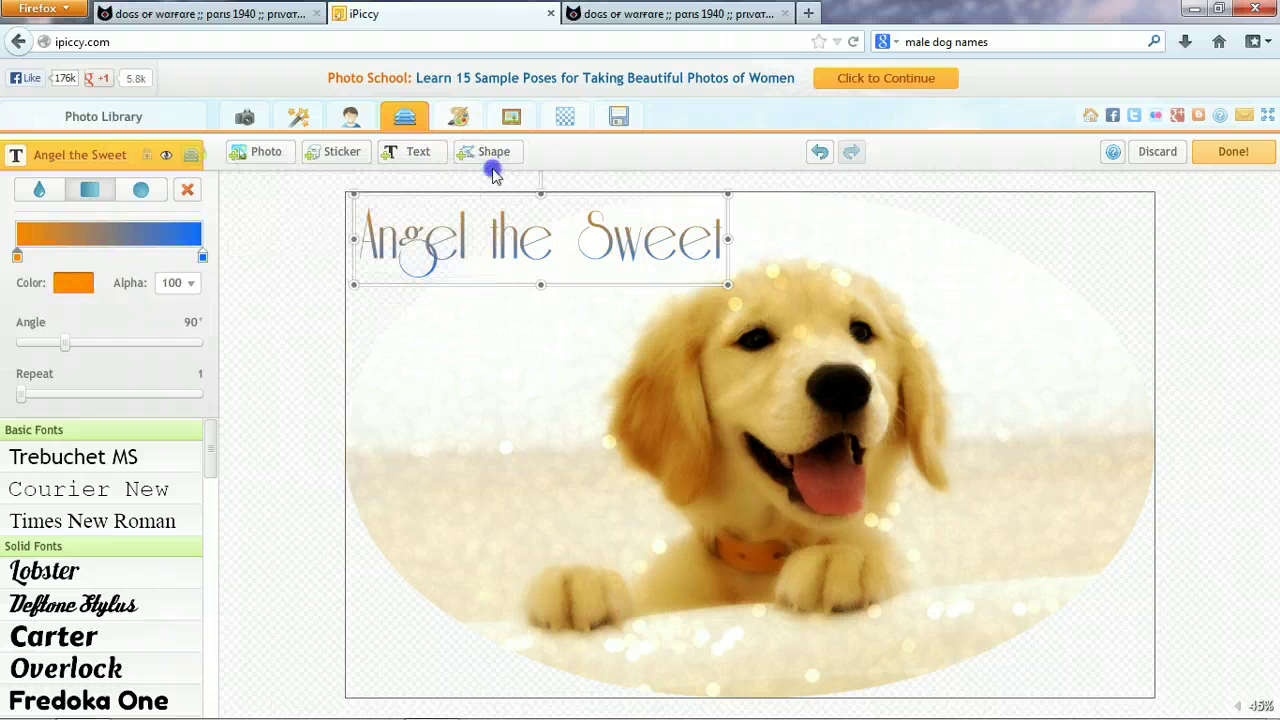
Give the title text a radial gradient fill and set the gradient's center color to medium gray
click(142, 192)
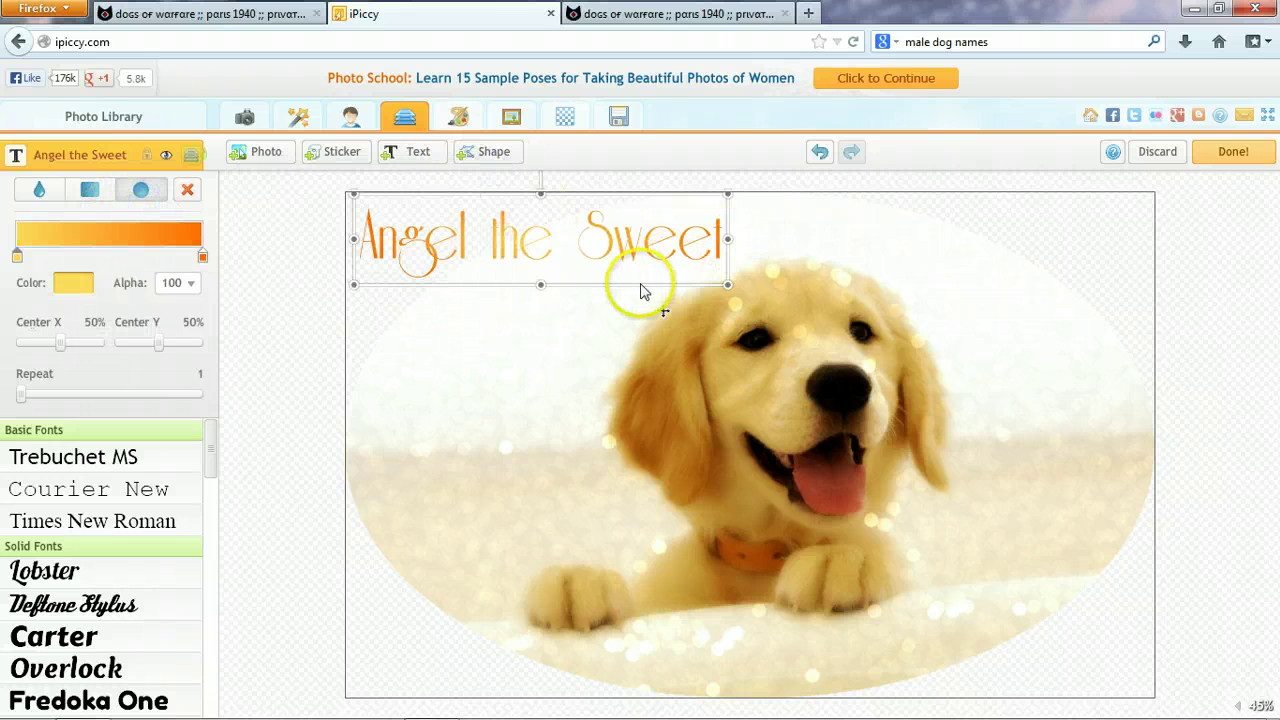
click(288, 325)
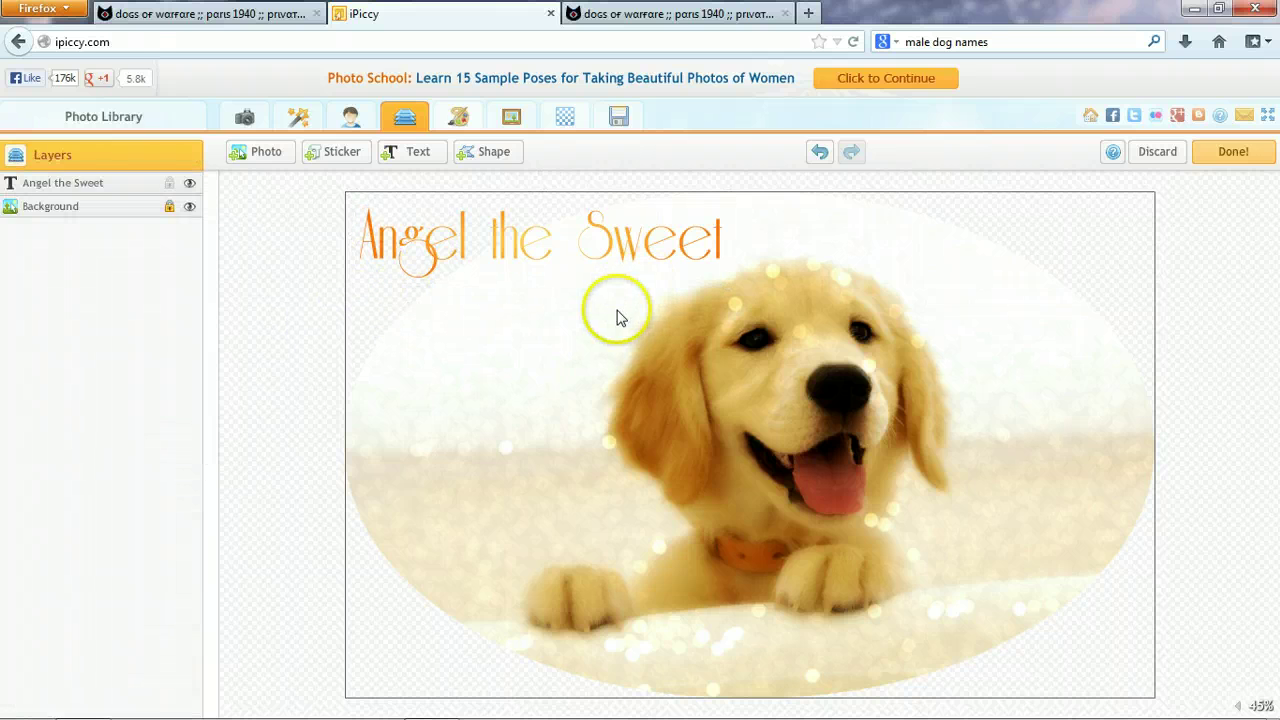
click(557, 249)
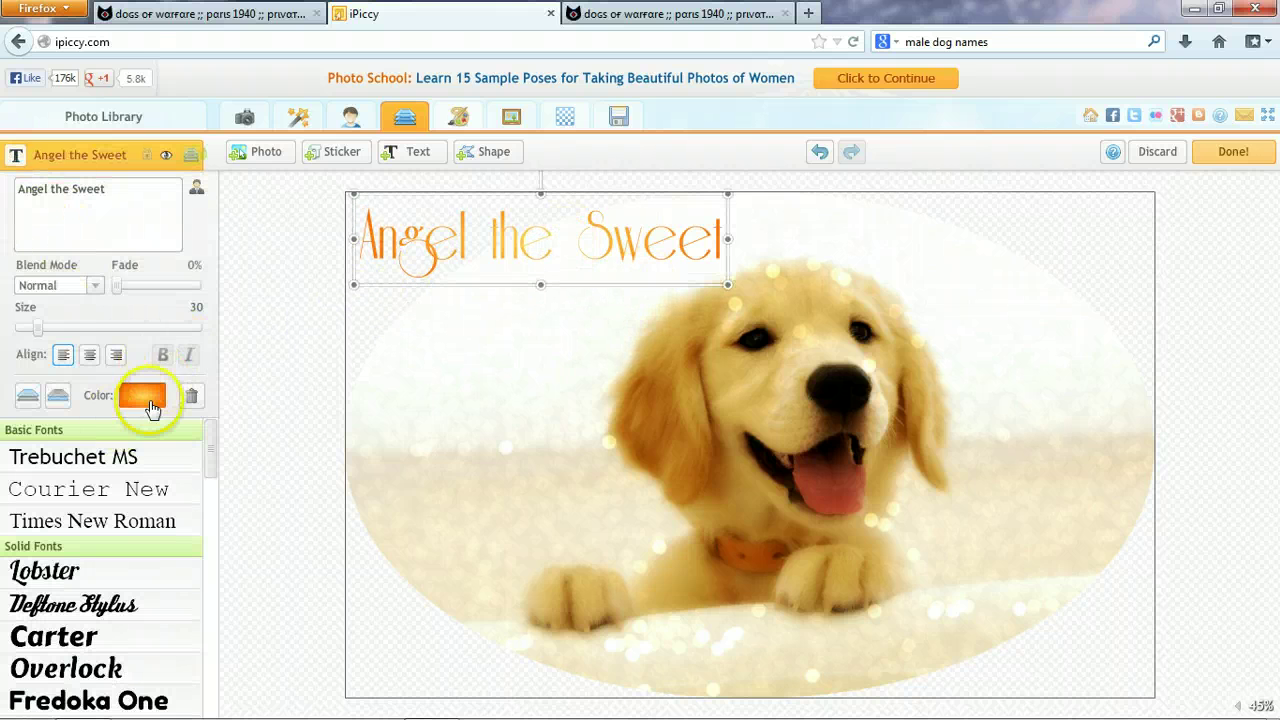
click(143, 395)
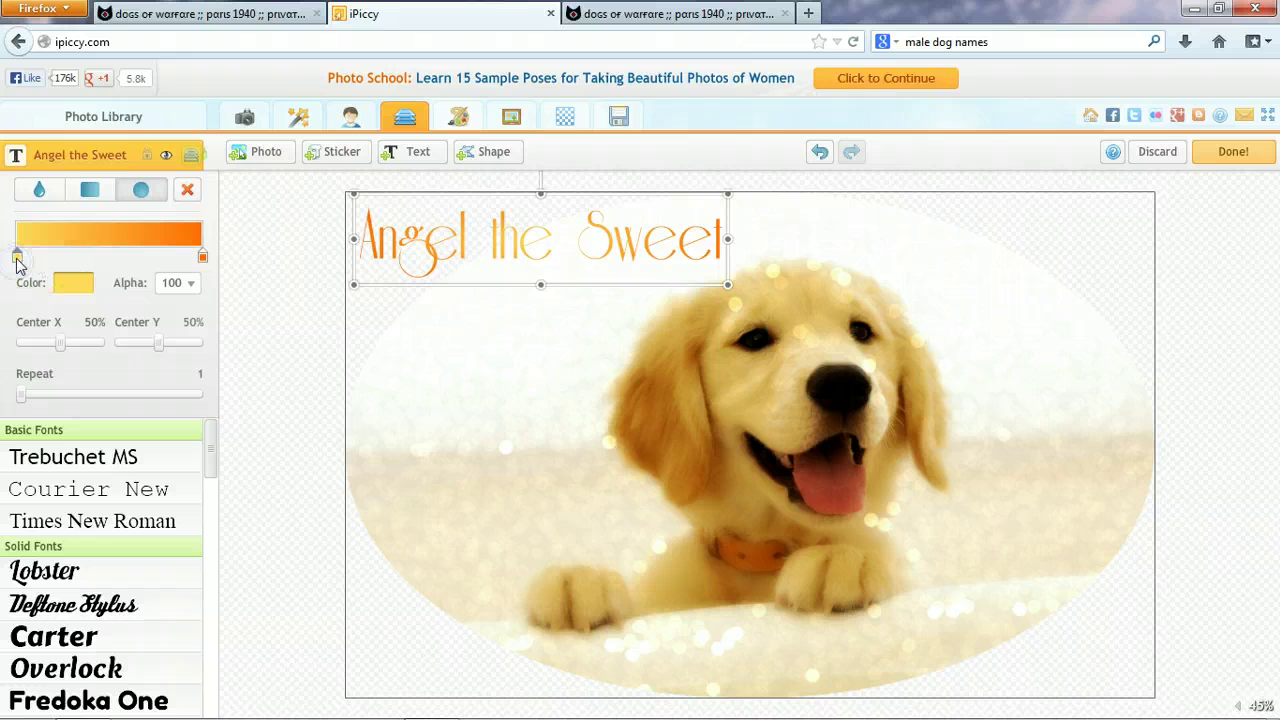
click(73, 283)
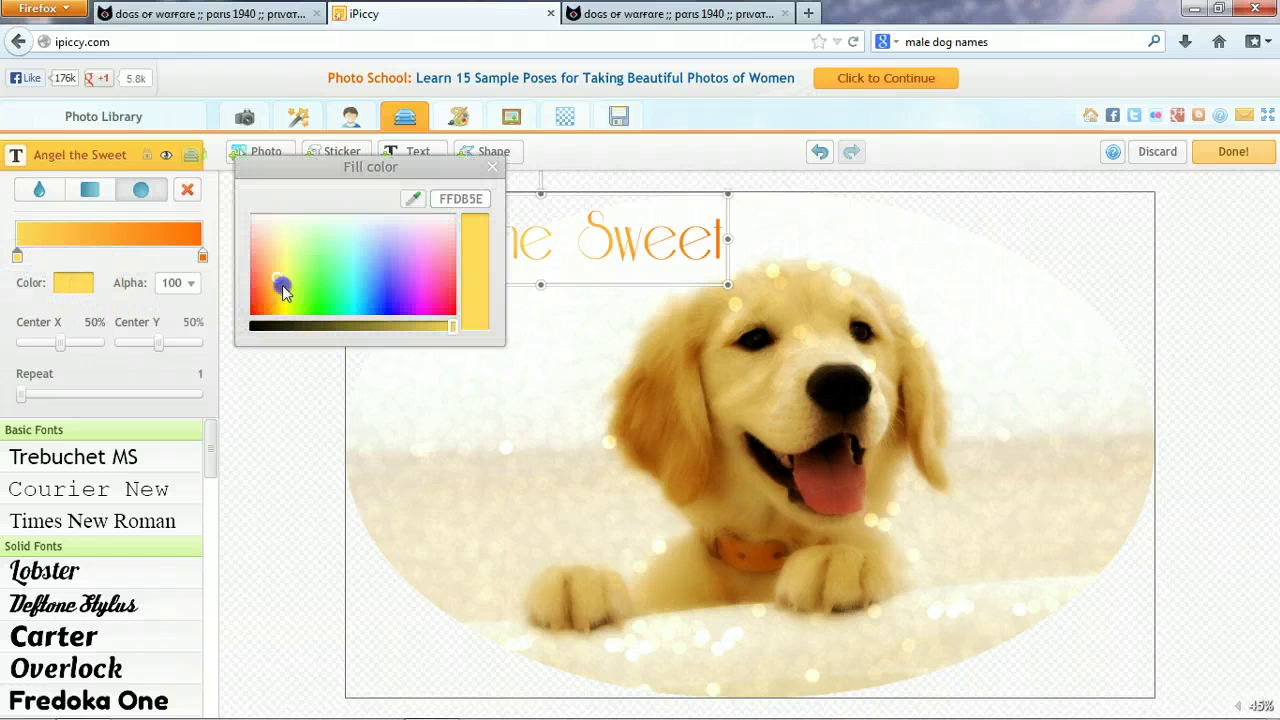
drag(283, 280, 255, 198)
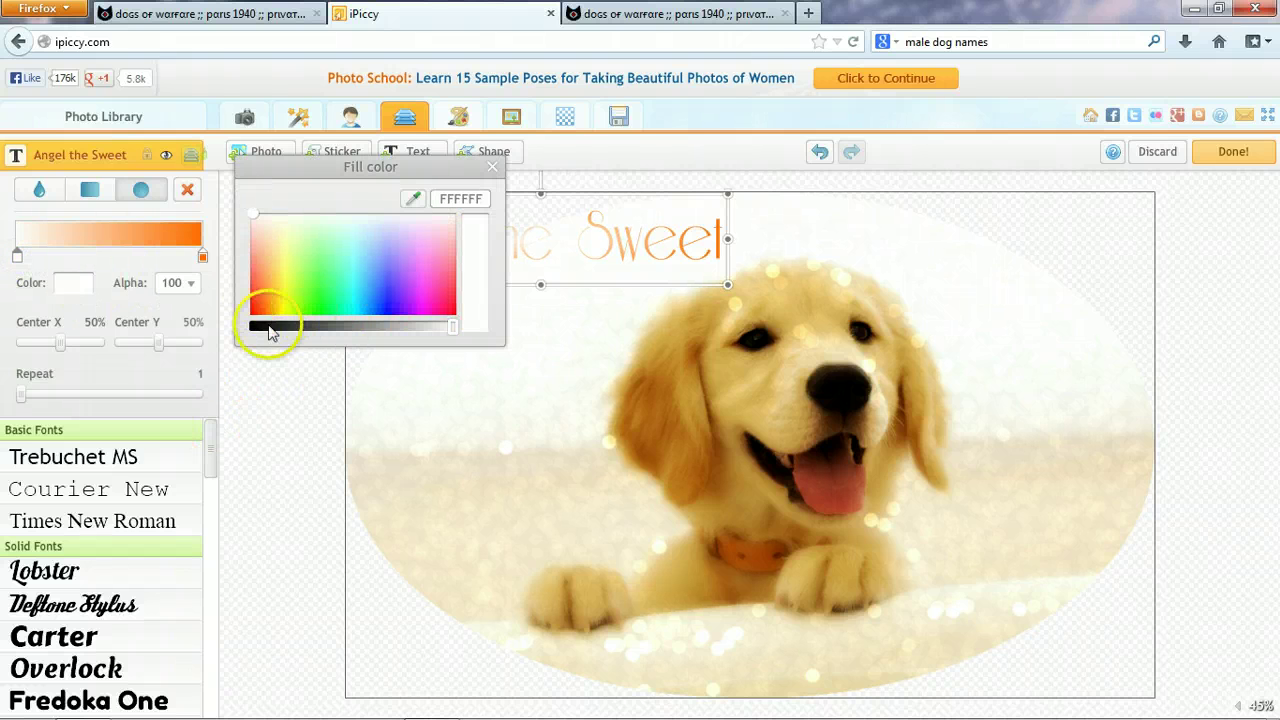
drag(400, 329, 355, 332)
click(308, 453)
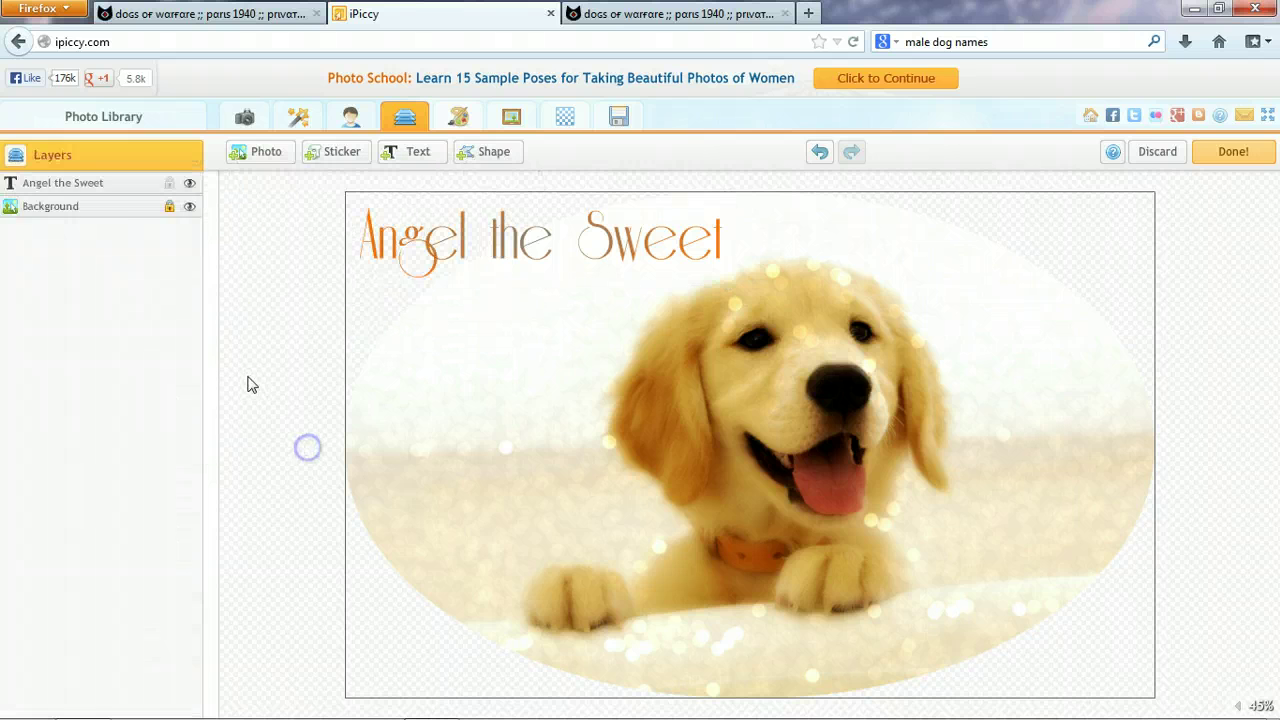
Set the outer color of the title's radial gradient to black (000000)
click(526, 251)
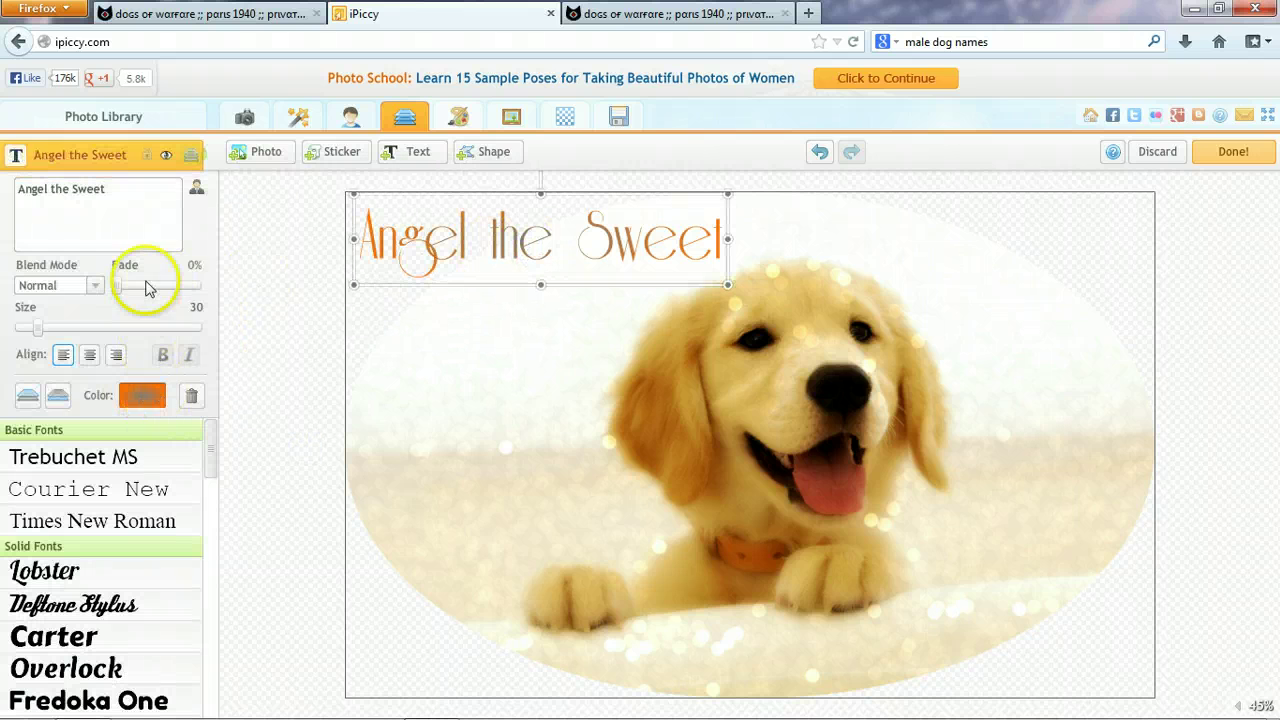
click(150, 394)
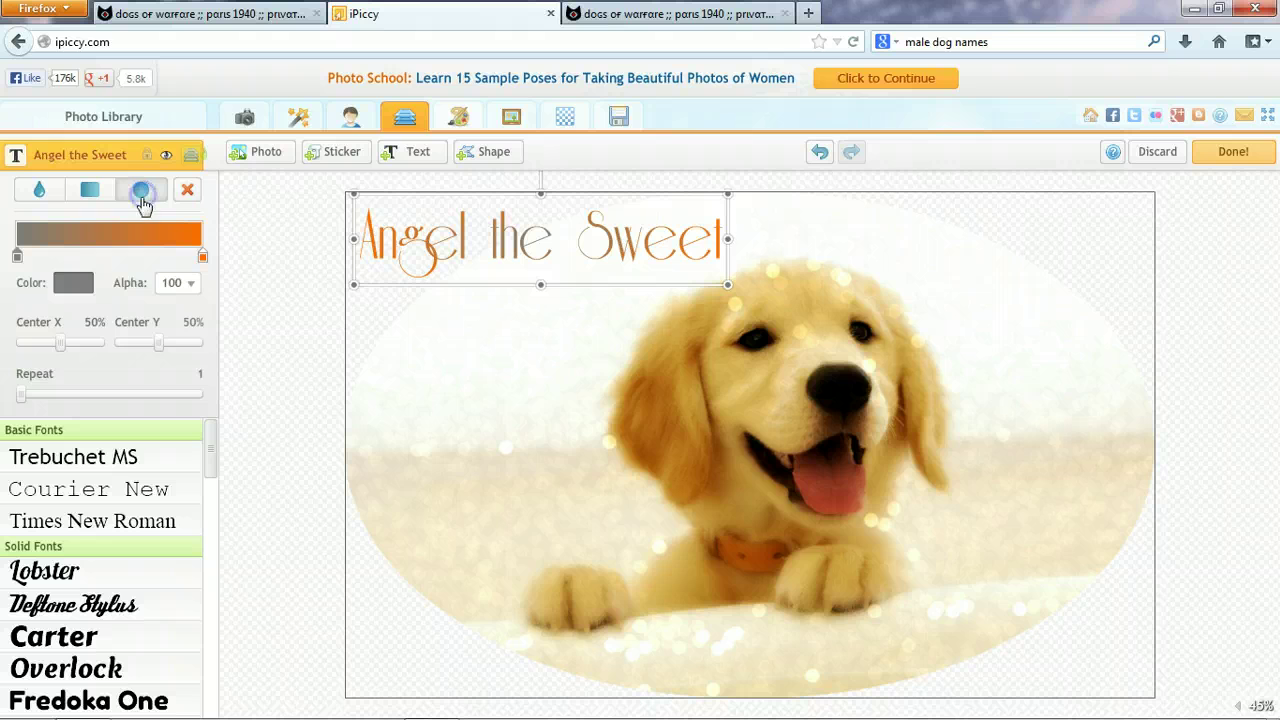
click(88, 291)
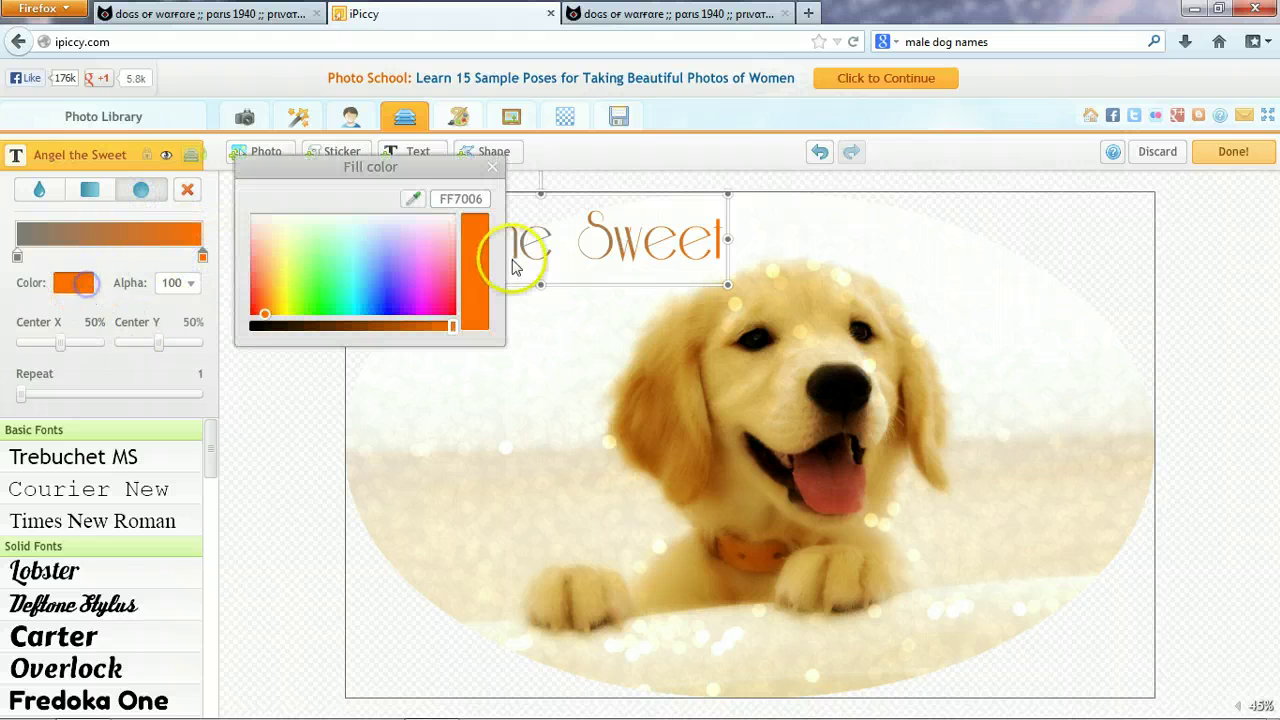
drag(271, 333, 232, 335)
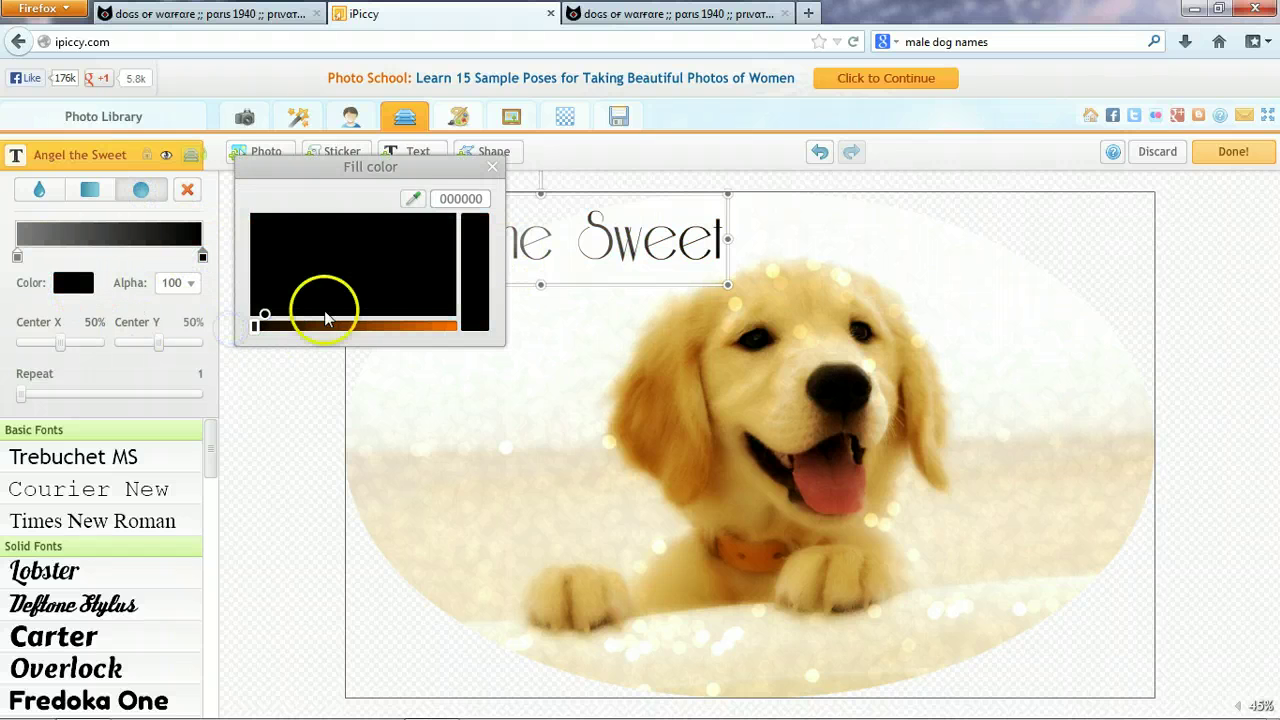
click(492, 166)
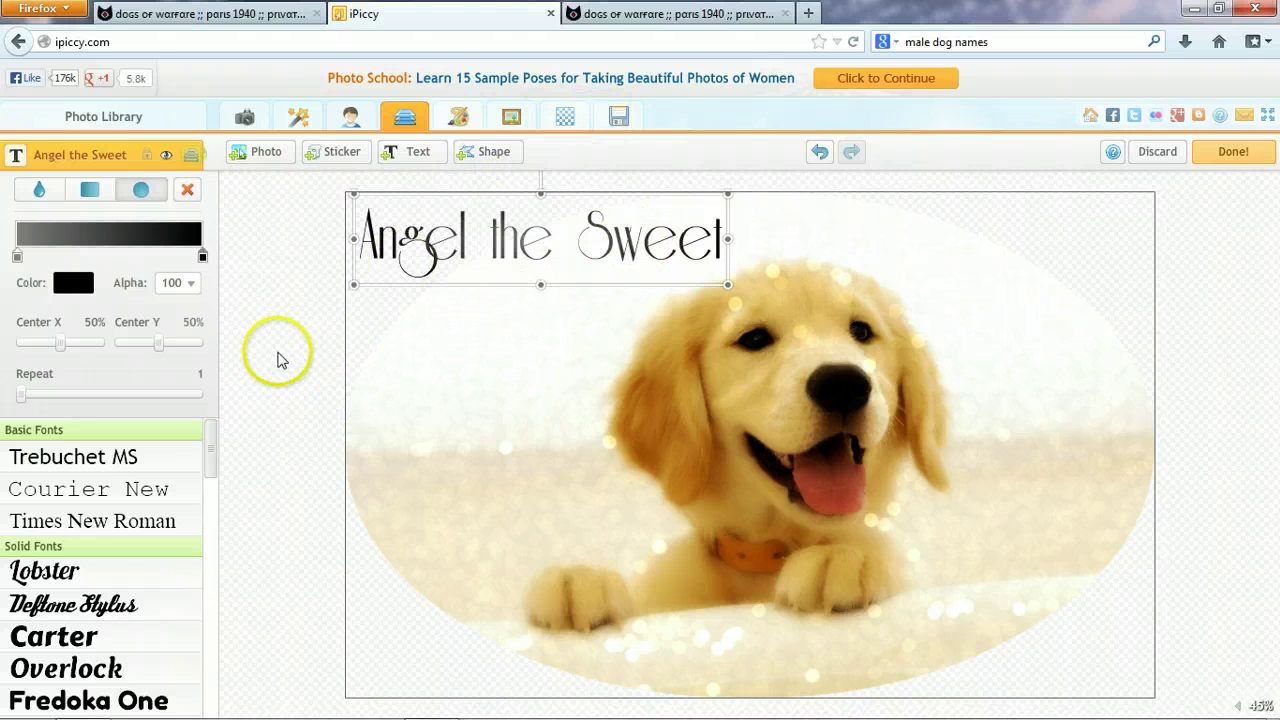
click(248, 410)
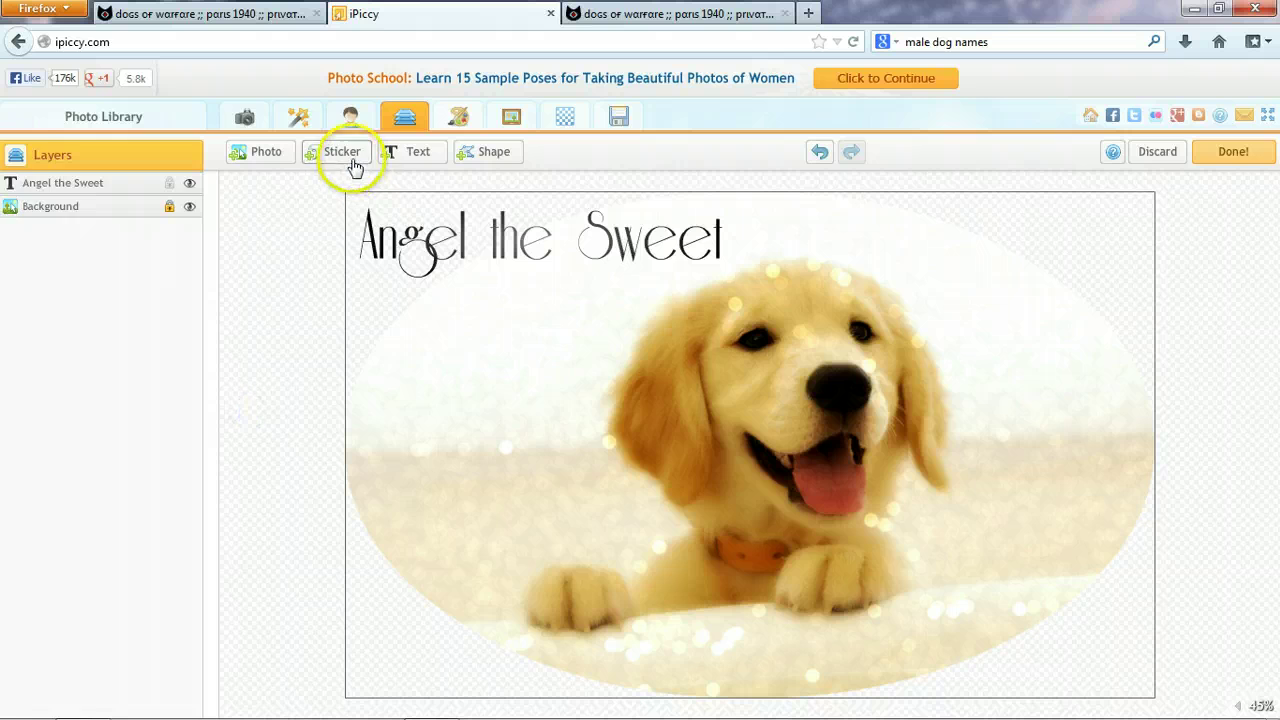
Add the thin curled swirl sticker from the Ornaments set and place it enlarged and flipped beneath the title text
click(352, 160)
drag(211, 263, 211, 343)
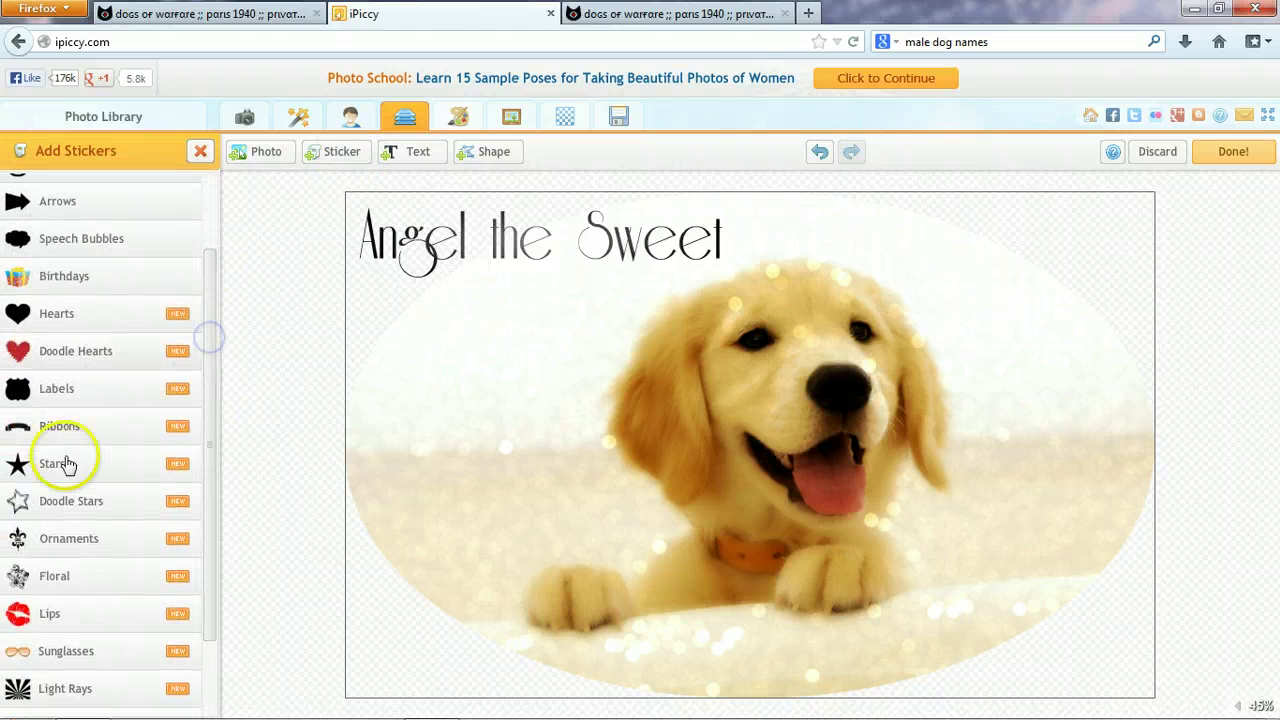
click(75, 541)
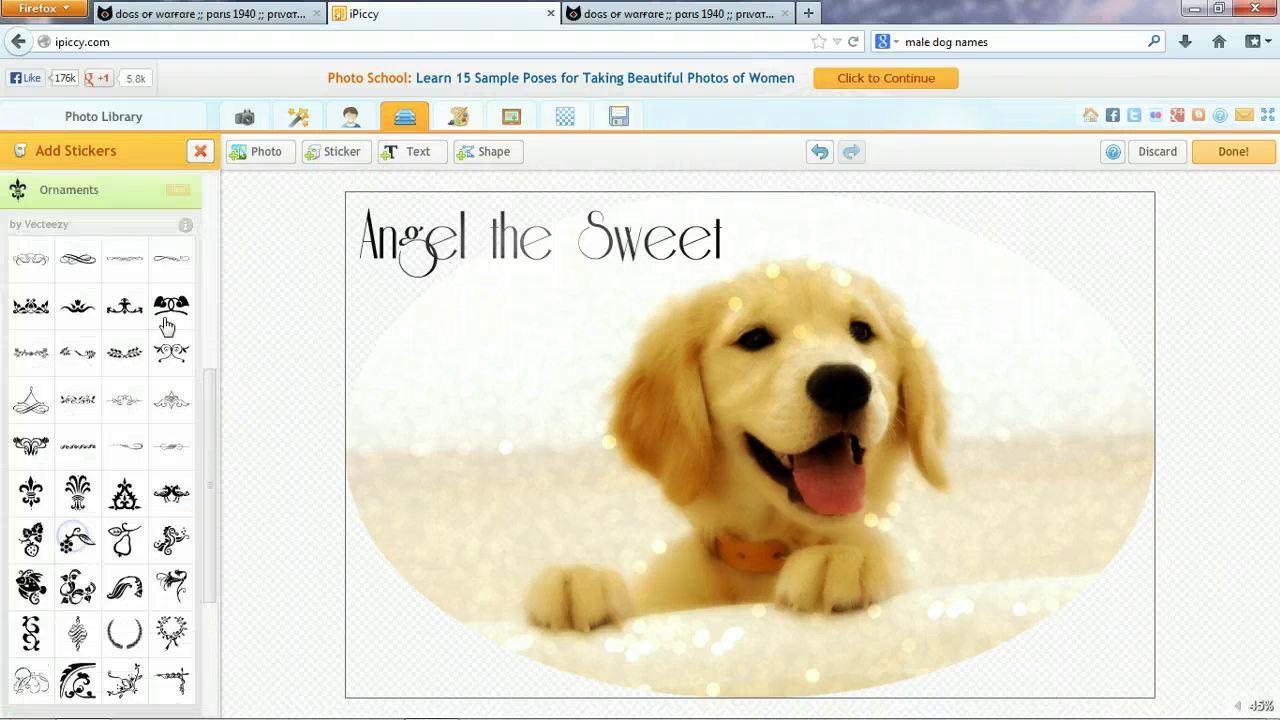
click(123, 448)
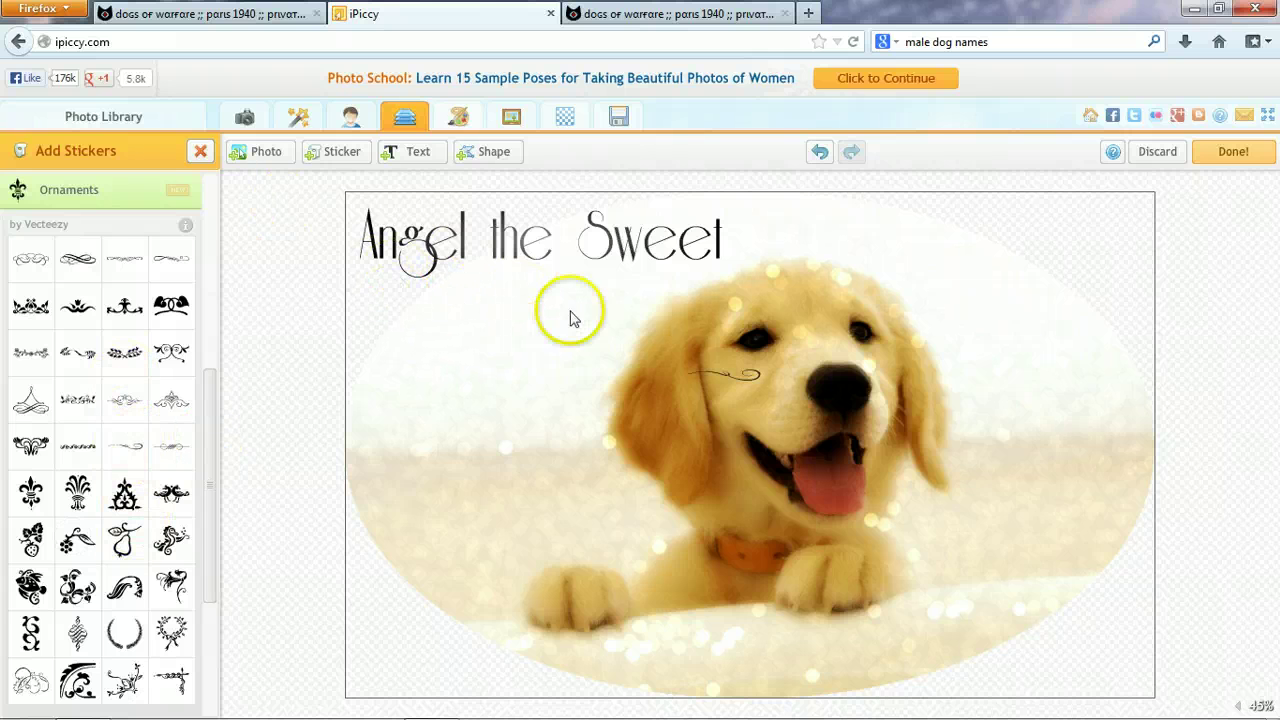
drag(731, 373, 517, 352)
click(281, 377)
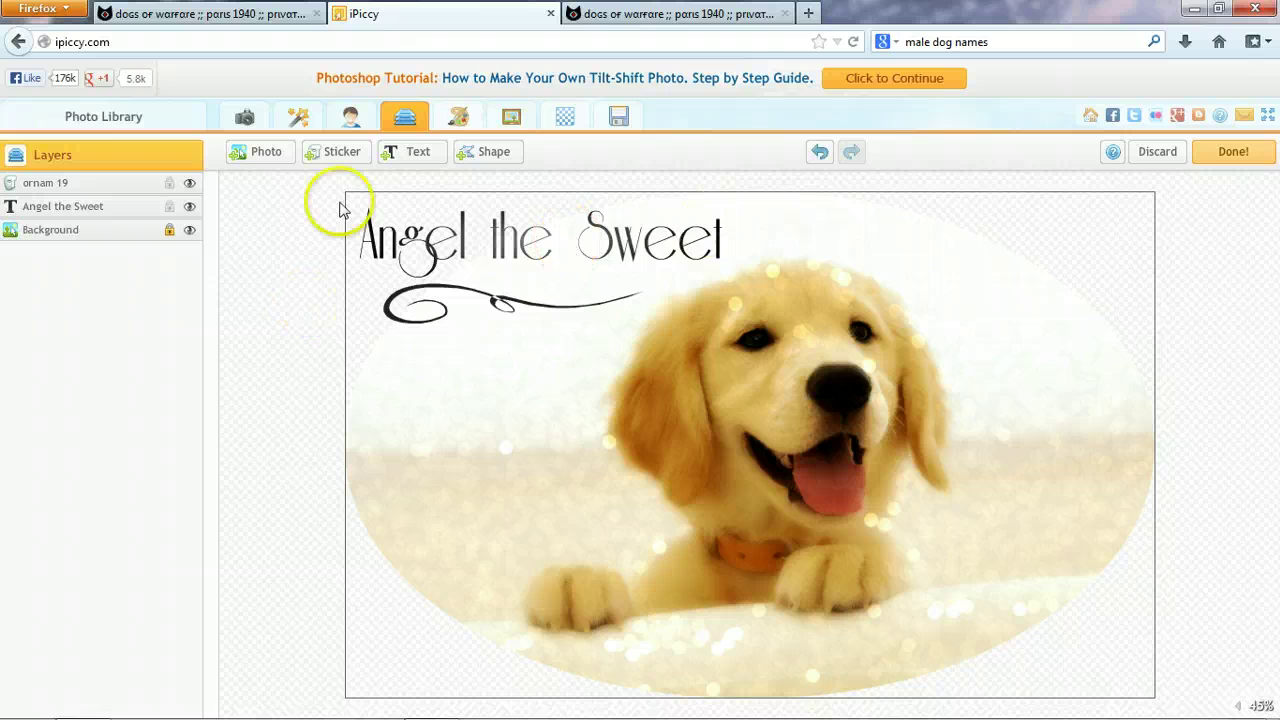
Add the dark rose sticker from the Floral set and place it, tilted, in the photo's lower-left corner
click(336, 151)
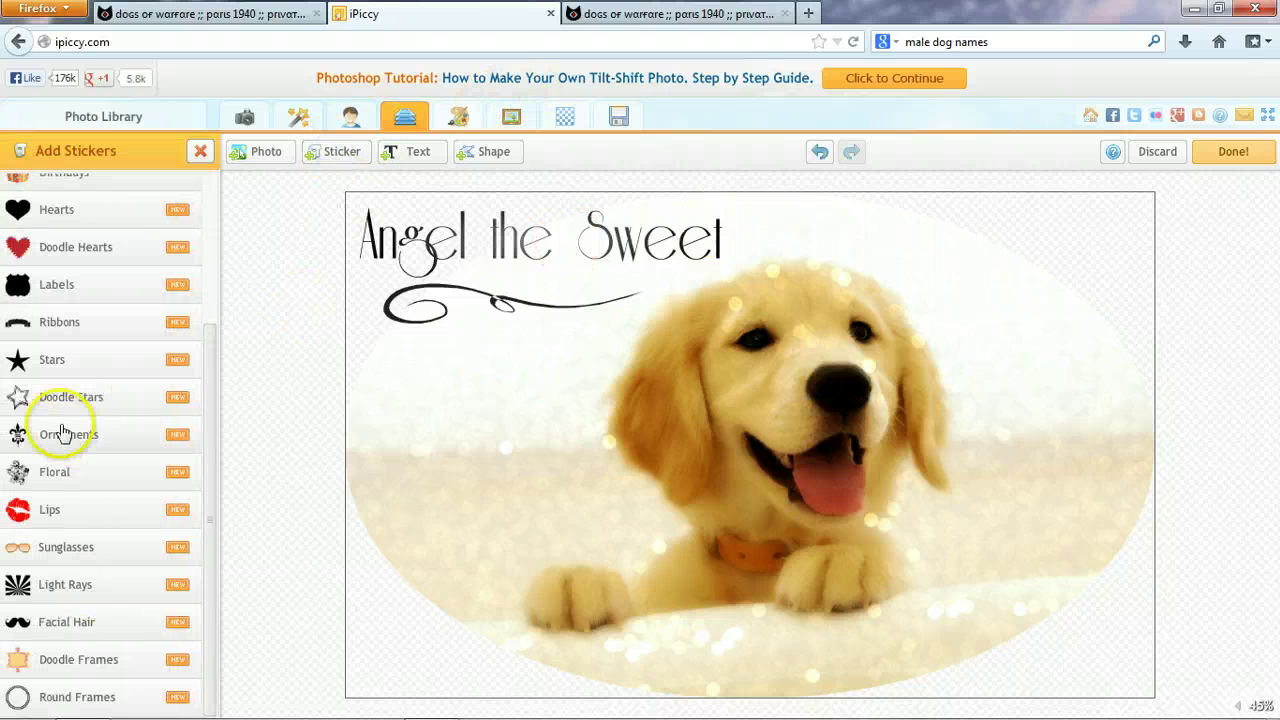
click(60, 473)
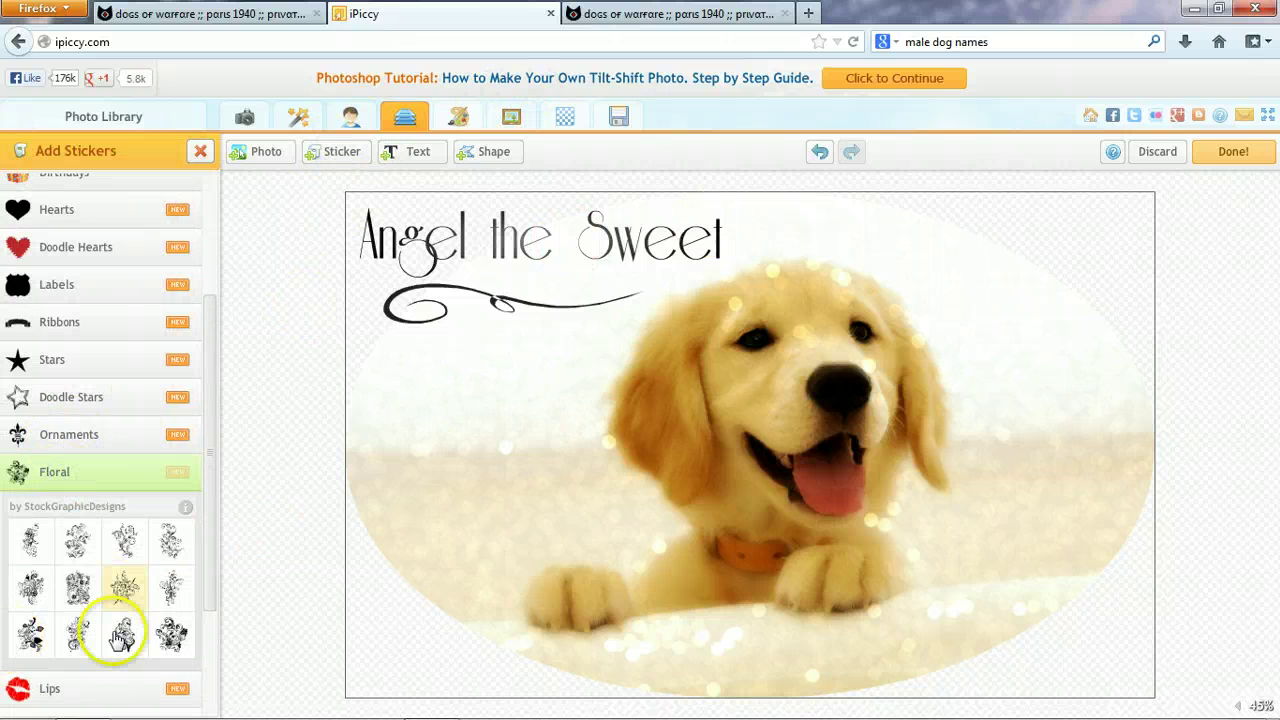
click(30, 640)
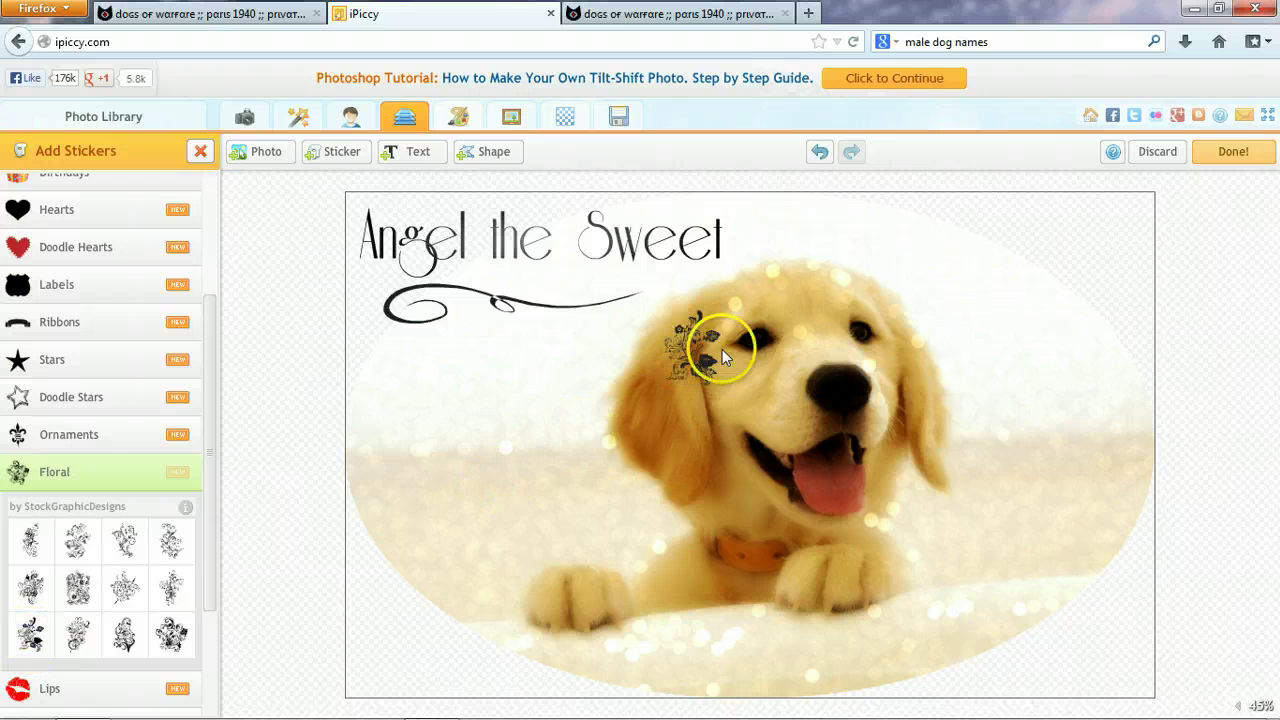
drag(475, 553, 343, 531)
drag(423, 663, 465, 660)
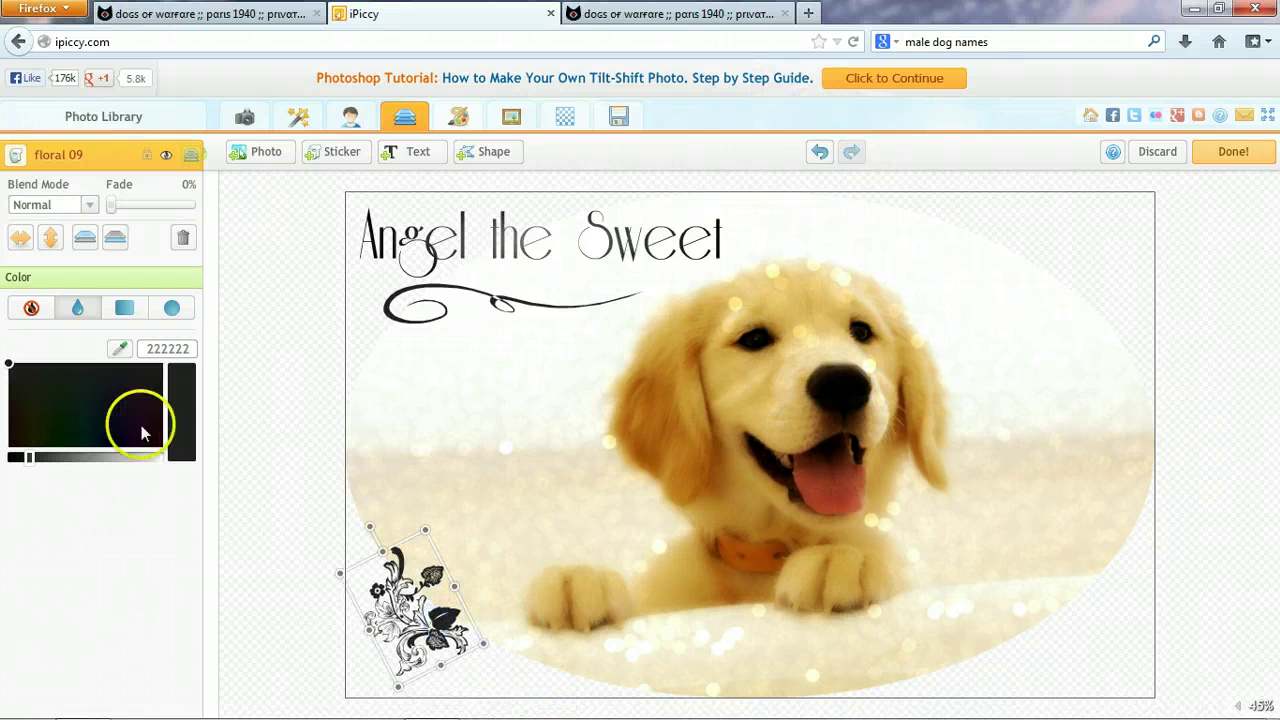
Add the second scrollwork sticker from the Floral set and place it, rotated, in the photo's upper-right corner
click(325, 151)
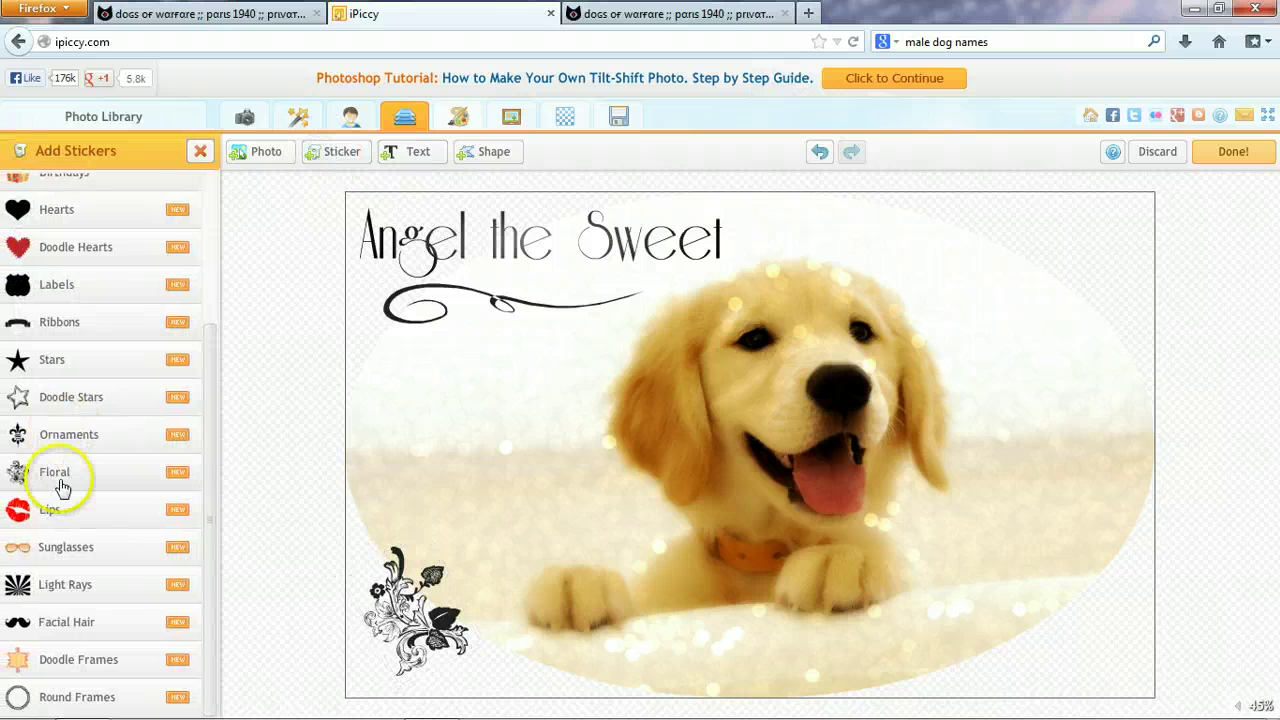
click(62, 480)
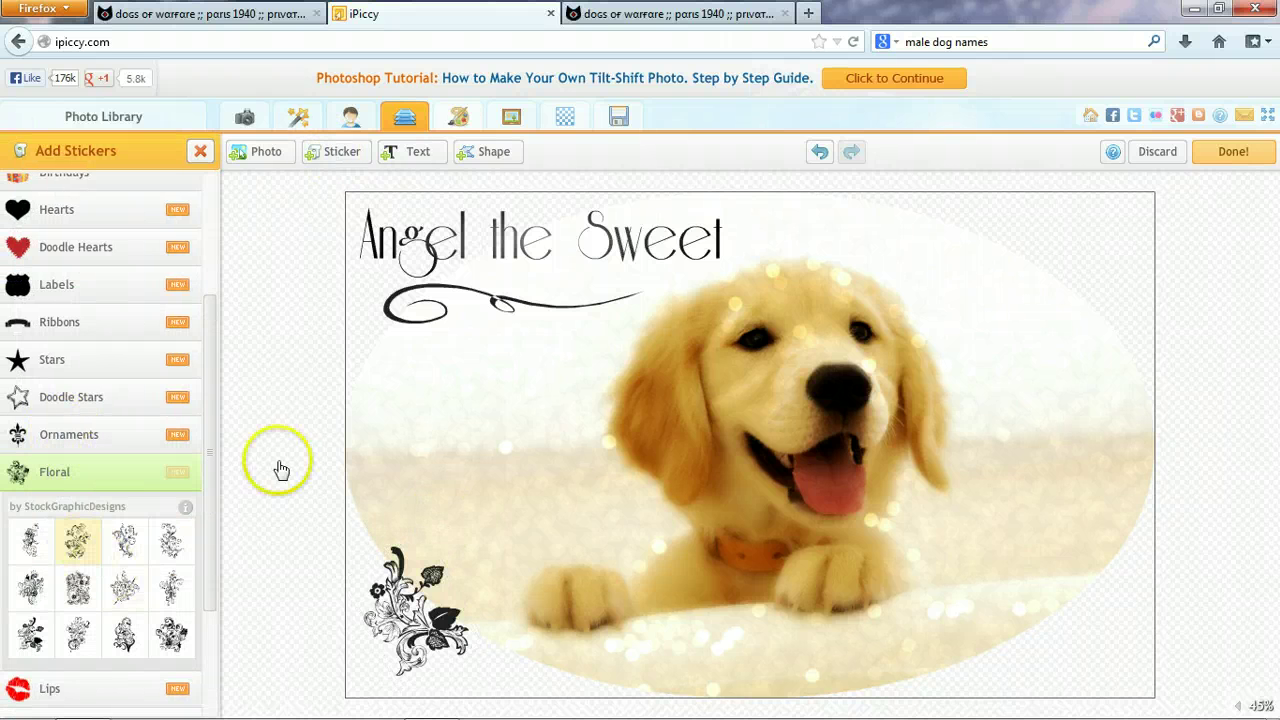
drag(702, 389, 1065, 258)
drag(1058, 187, 1014, 200)
drag(1108, 266, 1186, 280)
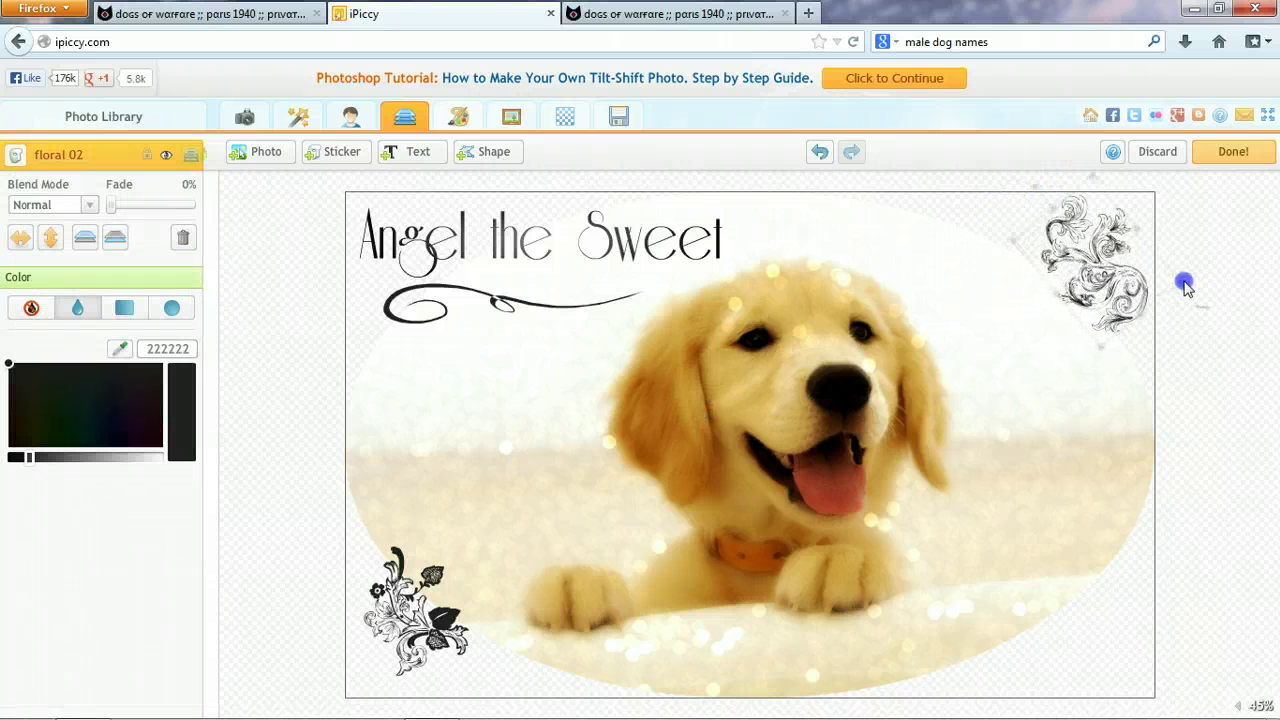
drag(1103, 277, 1064, 289)
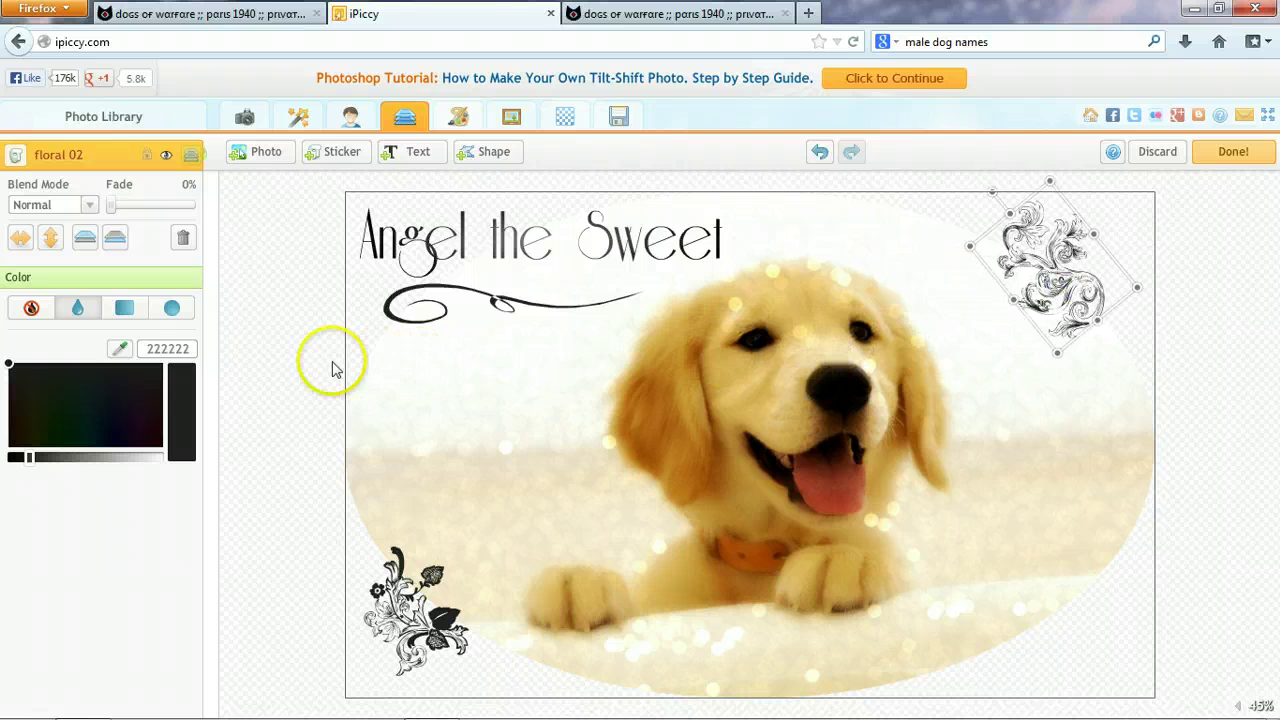
Add the leafy curled vine sticker from the Ornaments set and place it at the photo's left edge, below the title swirl
click(268, 352)
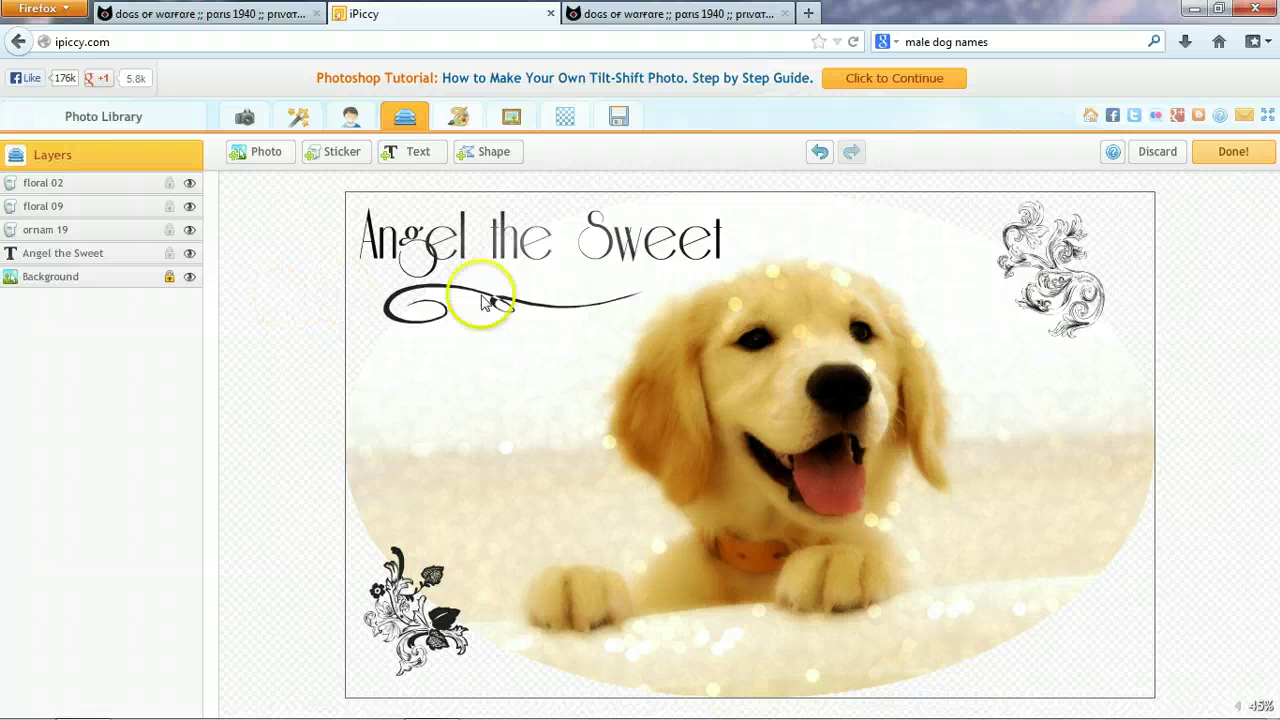
click(331, 156)
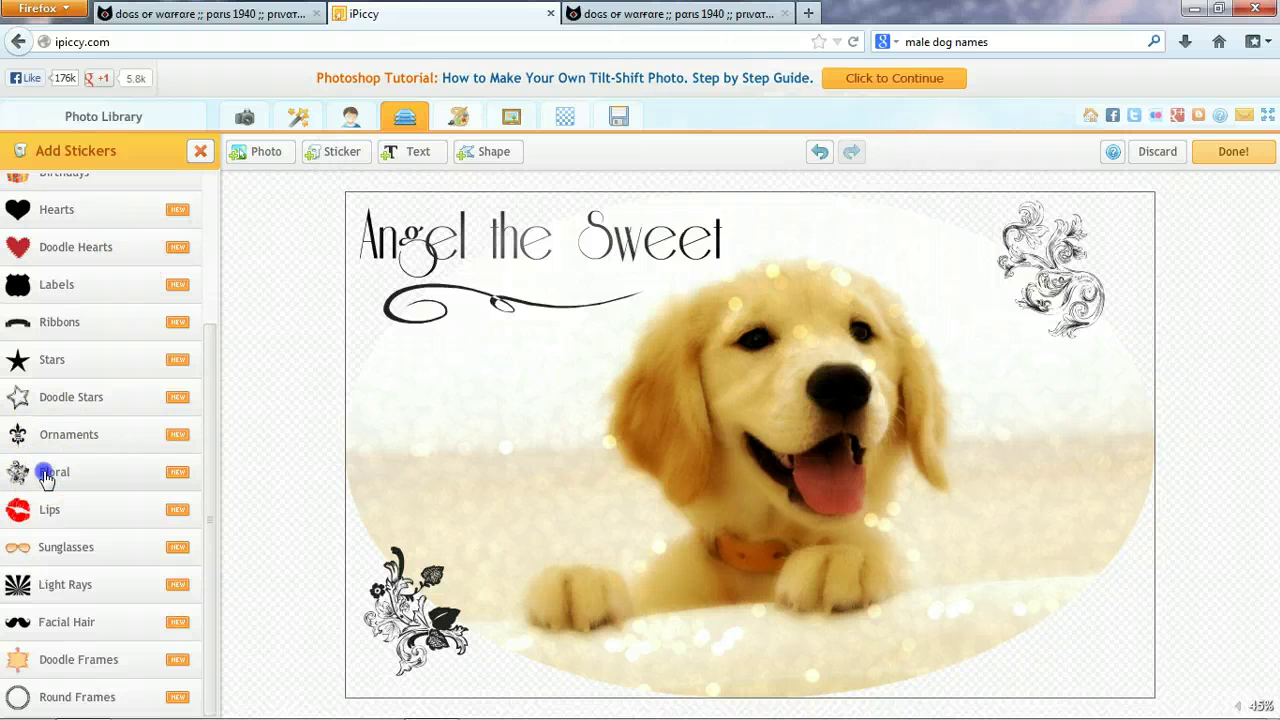
click(45, 476)
click(50, 434)
scroll(150, 580, down, 3)
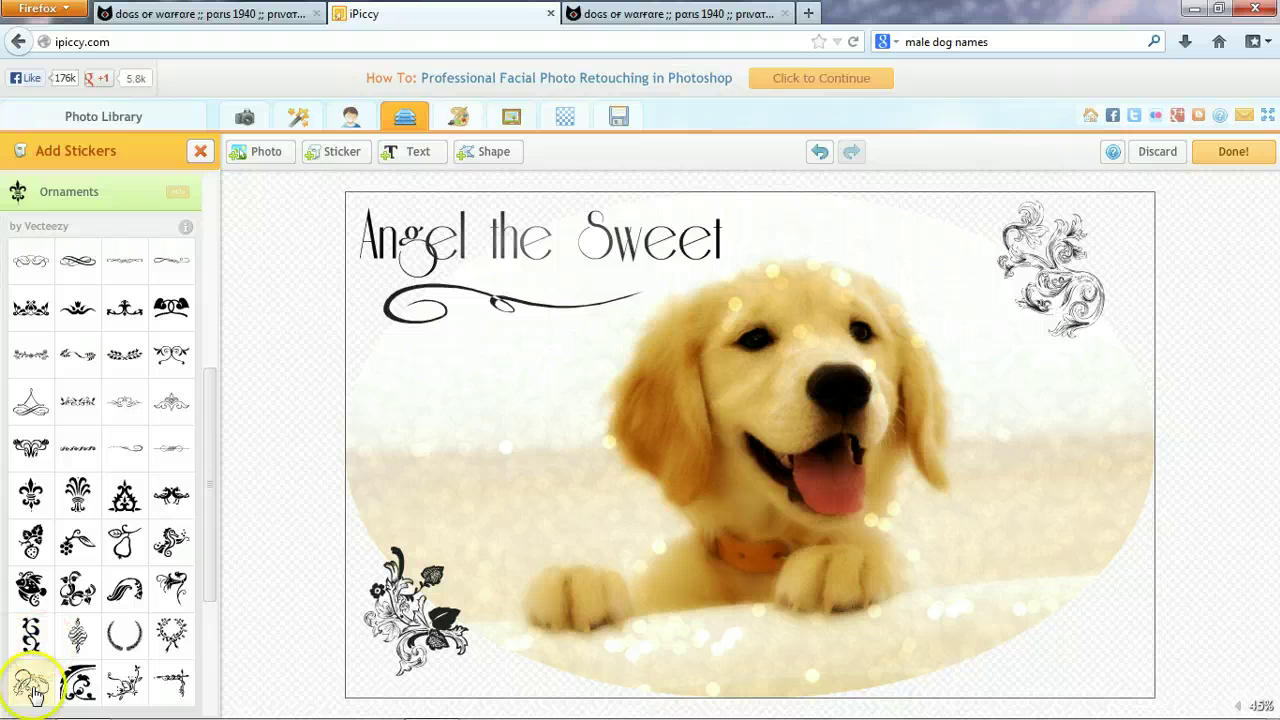
drag(782, 408, 378, 430)
click(427, 421)
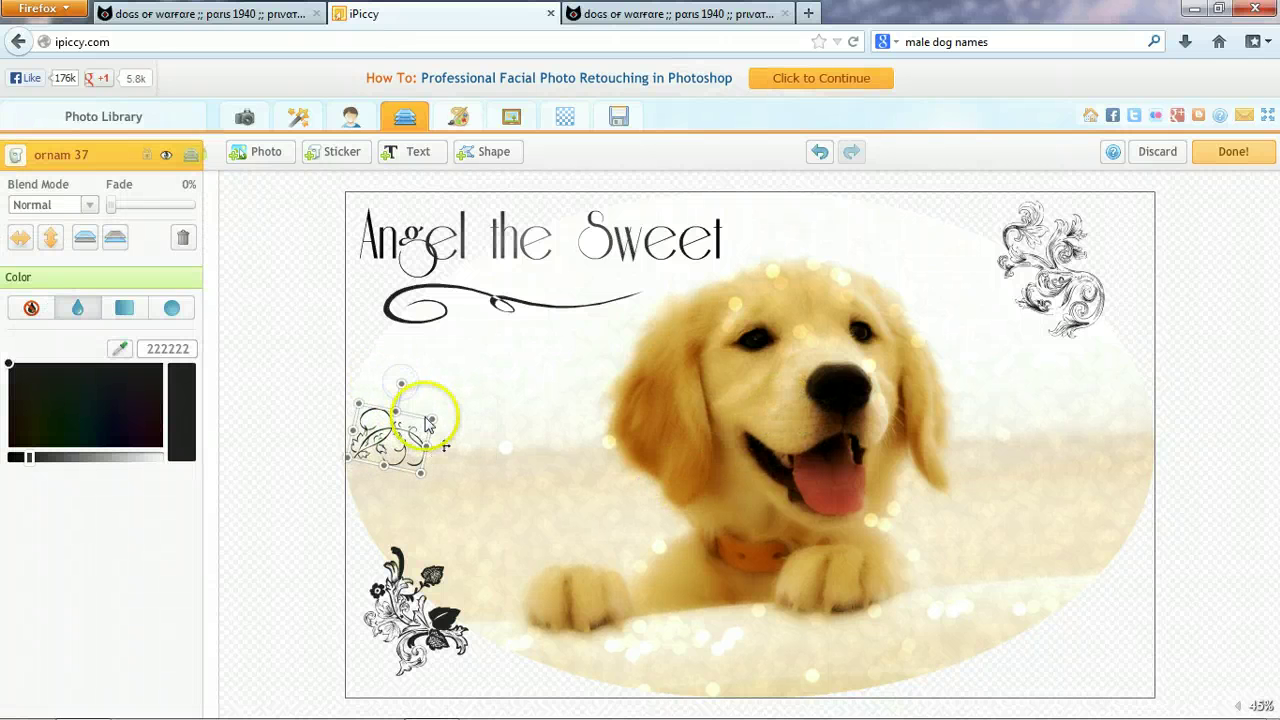
Enlarge and rotate the leafy vine sticker, and position it between the title swirl and the rose sticker
drag(432, 424, 538, 413)
click(460, 416)
drag(424, 420, 481, 373)
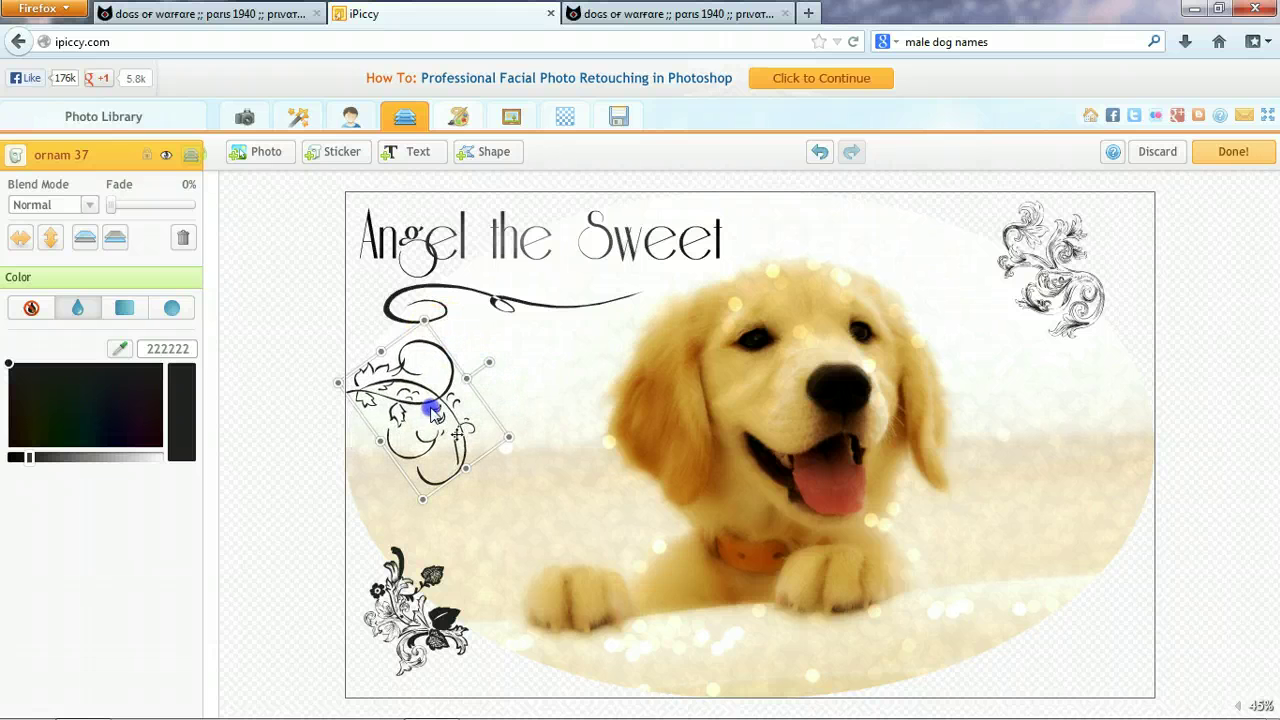
drag(432, 410, 434, 407)
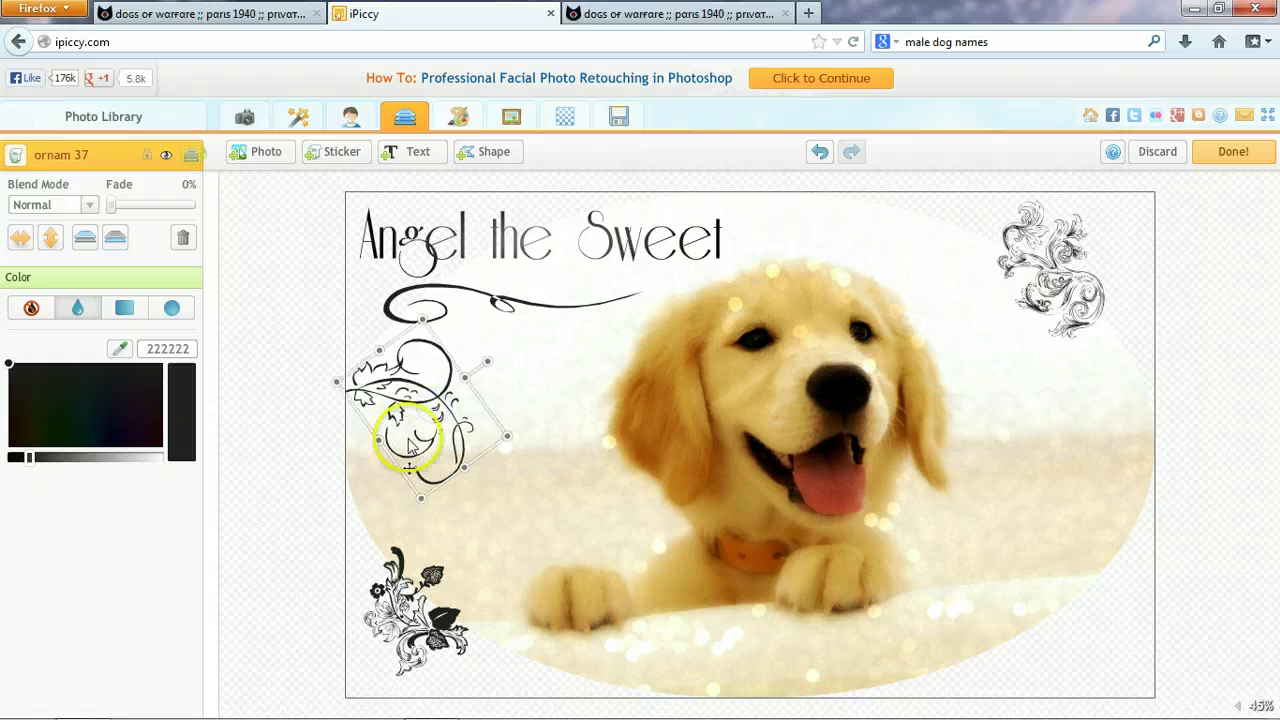
click(274, 457)
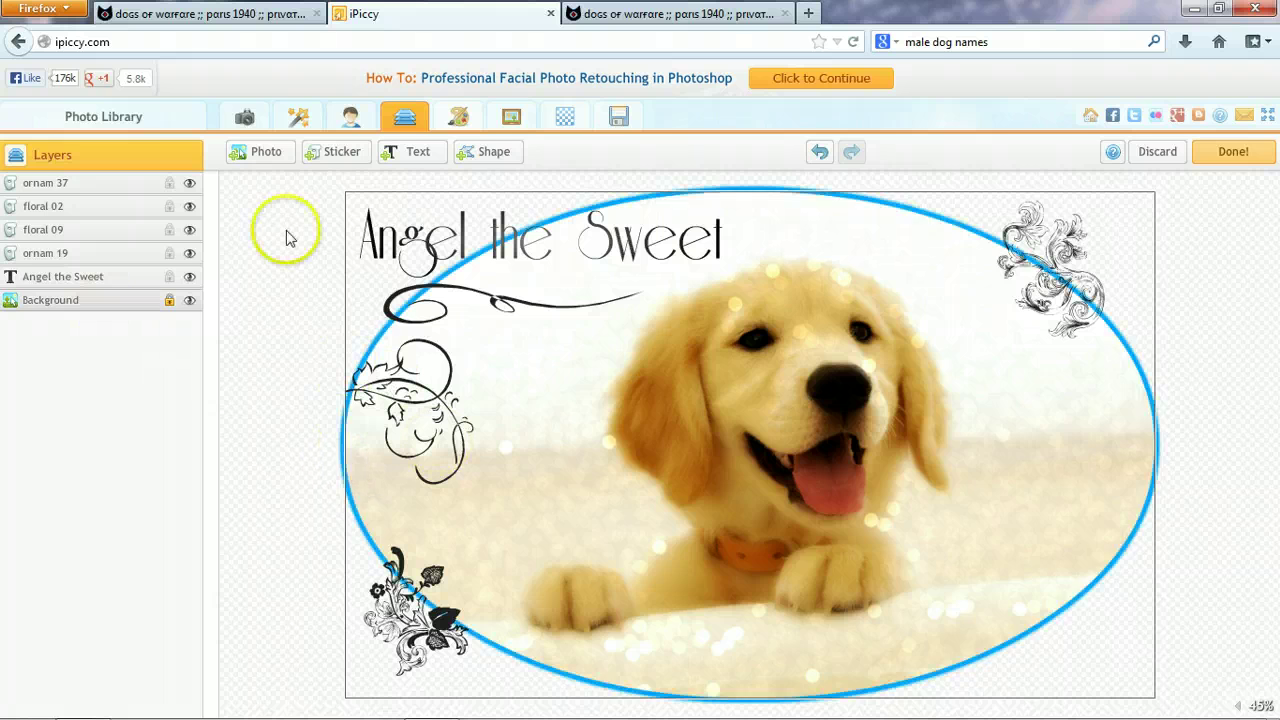
Add the thin looped heart sticker from the Hearts set and place it in the photo's lower-right corner
click(340, 152)
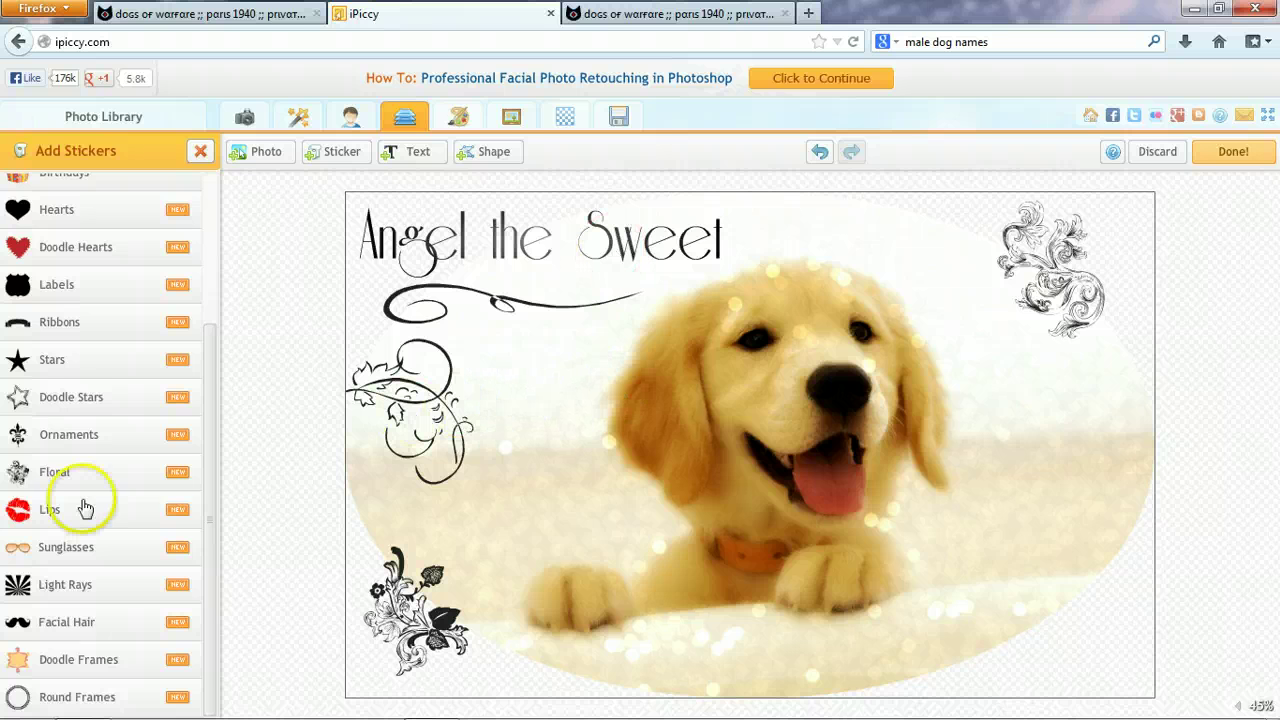
click(34, 226)
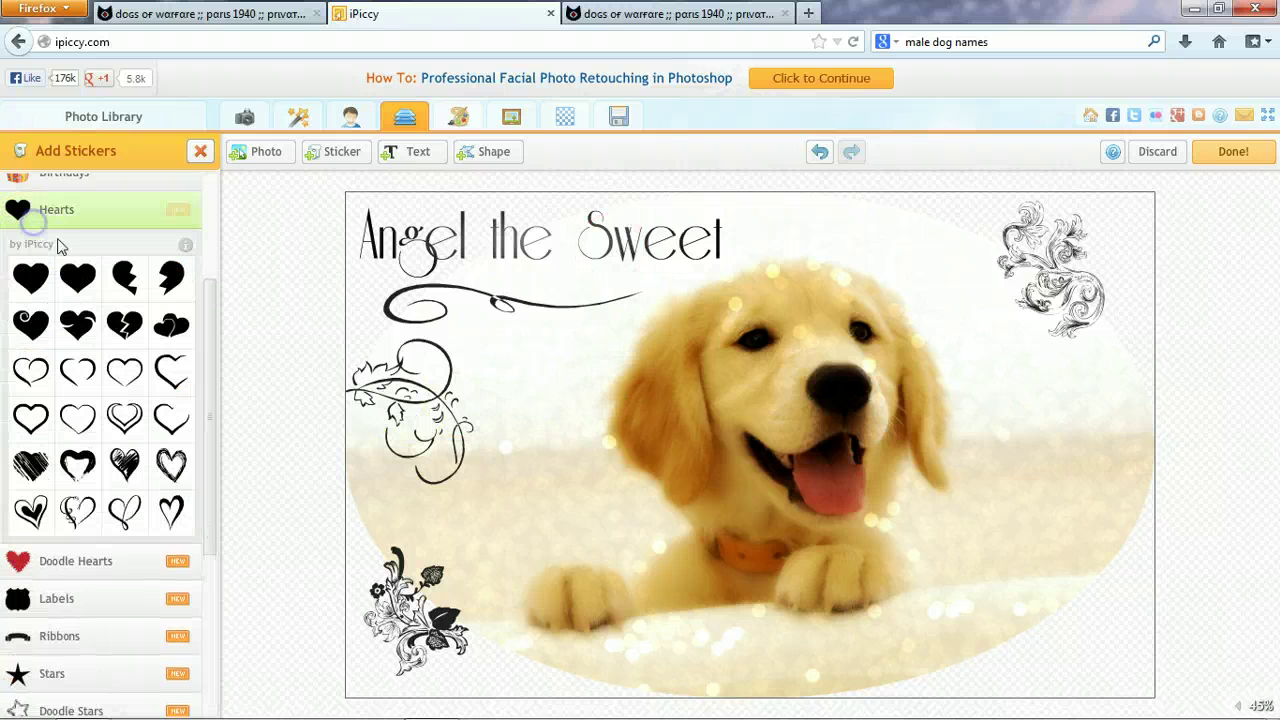
click(133, 516)
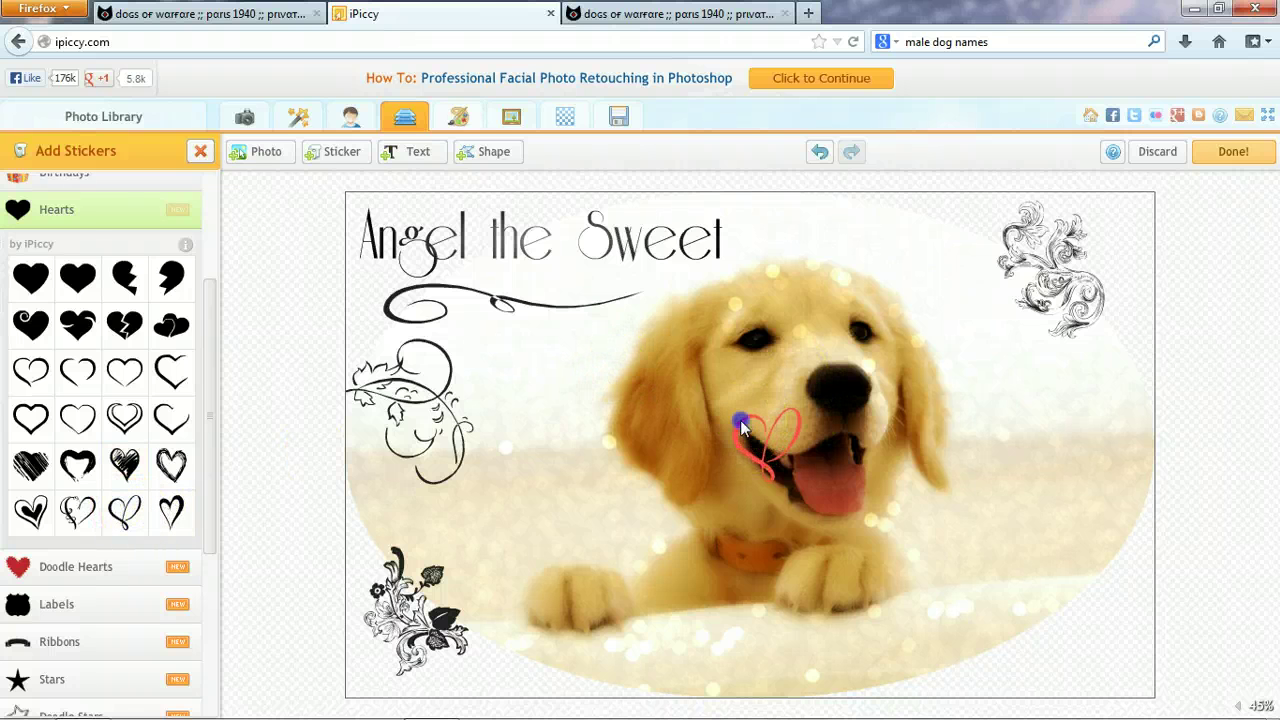
drag(740, 425, 1055, 612)
Darken the heart sticker's color to the deep red 7C3E40
click(180, 462)
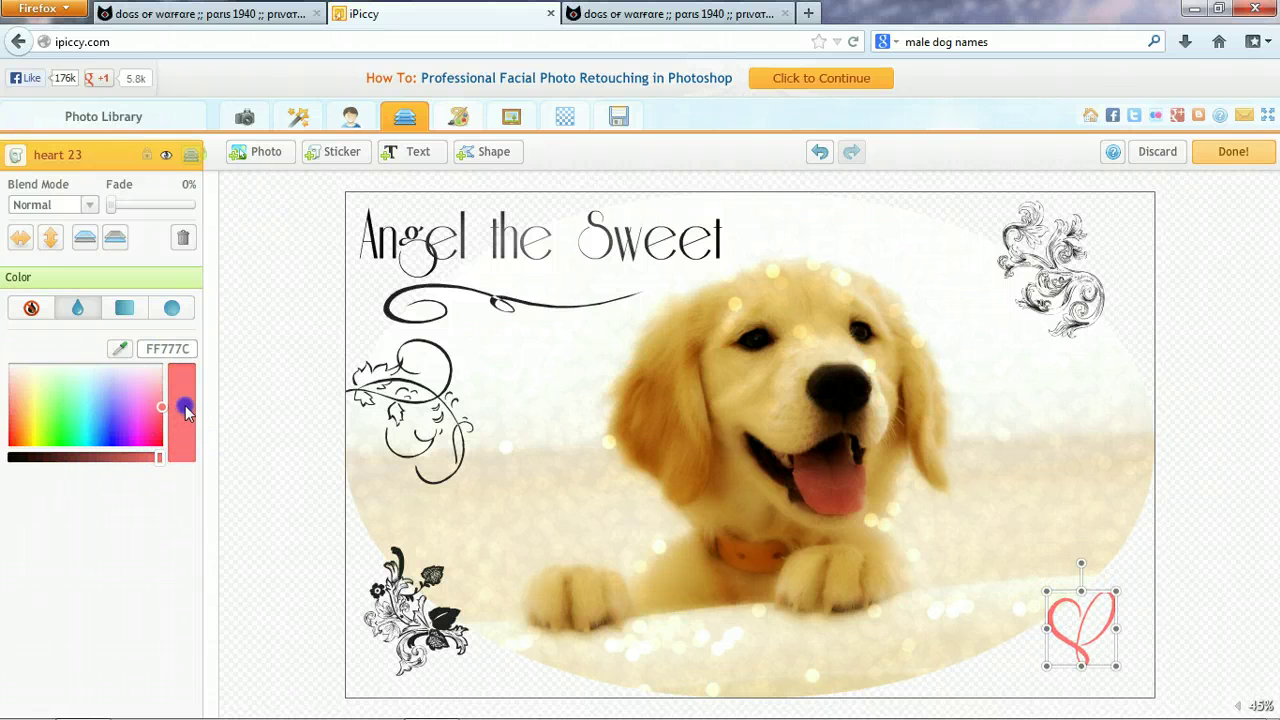
drag(158, 458, 86, 460)
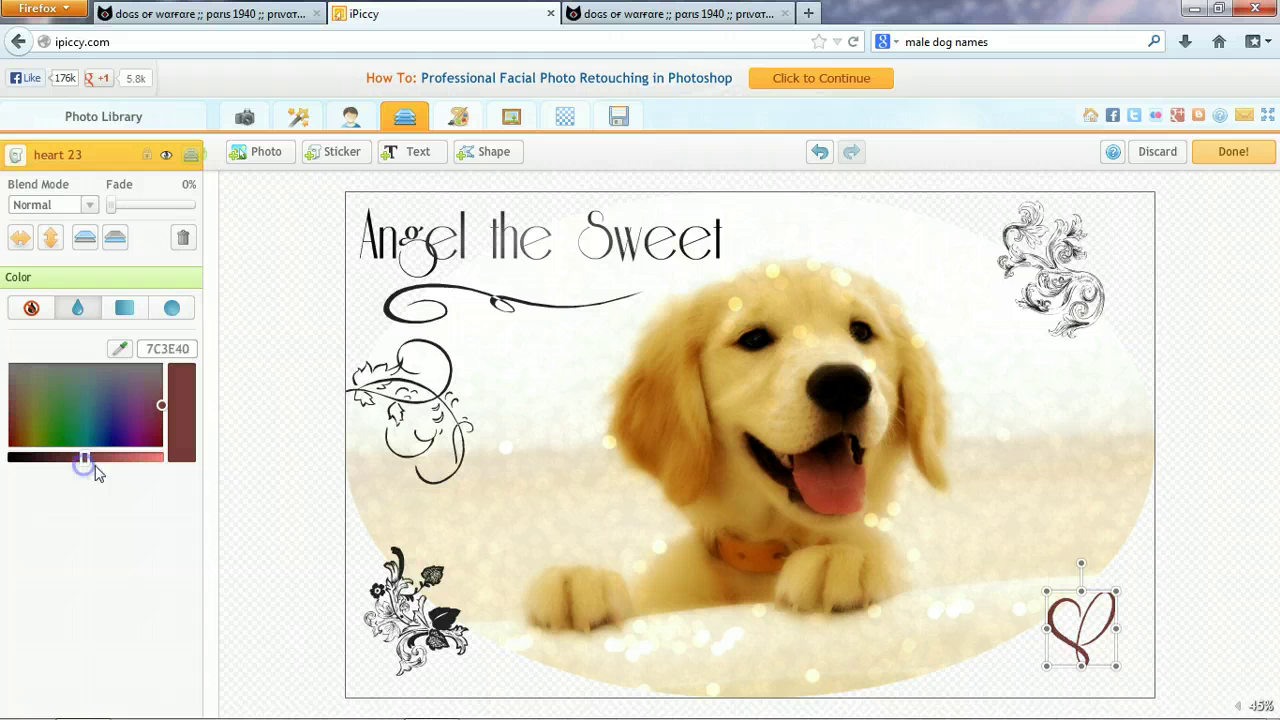
click(244, 508)
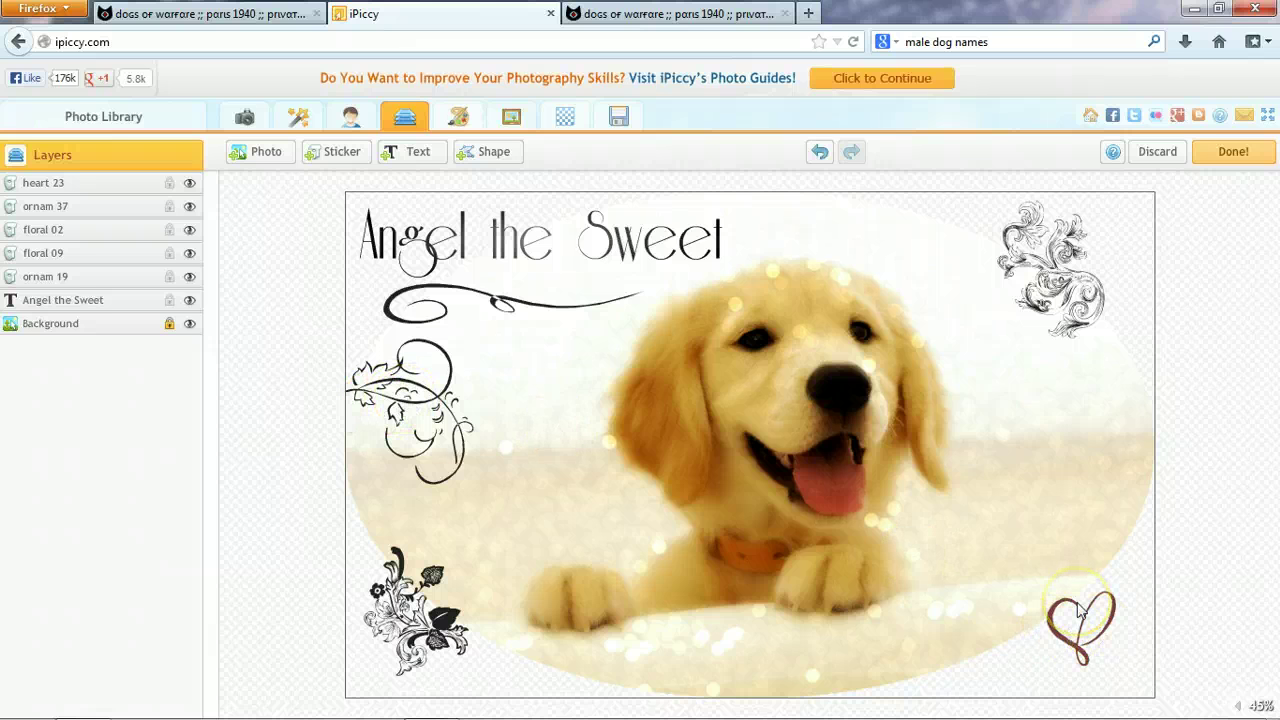
Add the pointed, looped scroll sticker from the Ornaments set and place it enlarged at the photo's bottom center
click(318, 151)
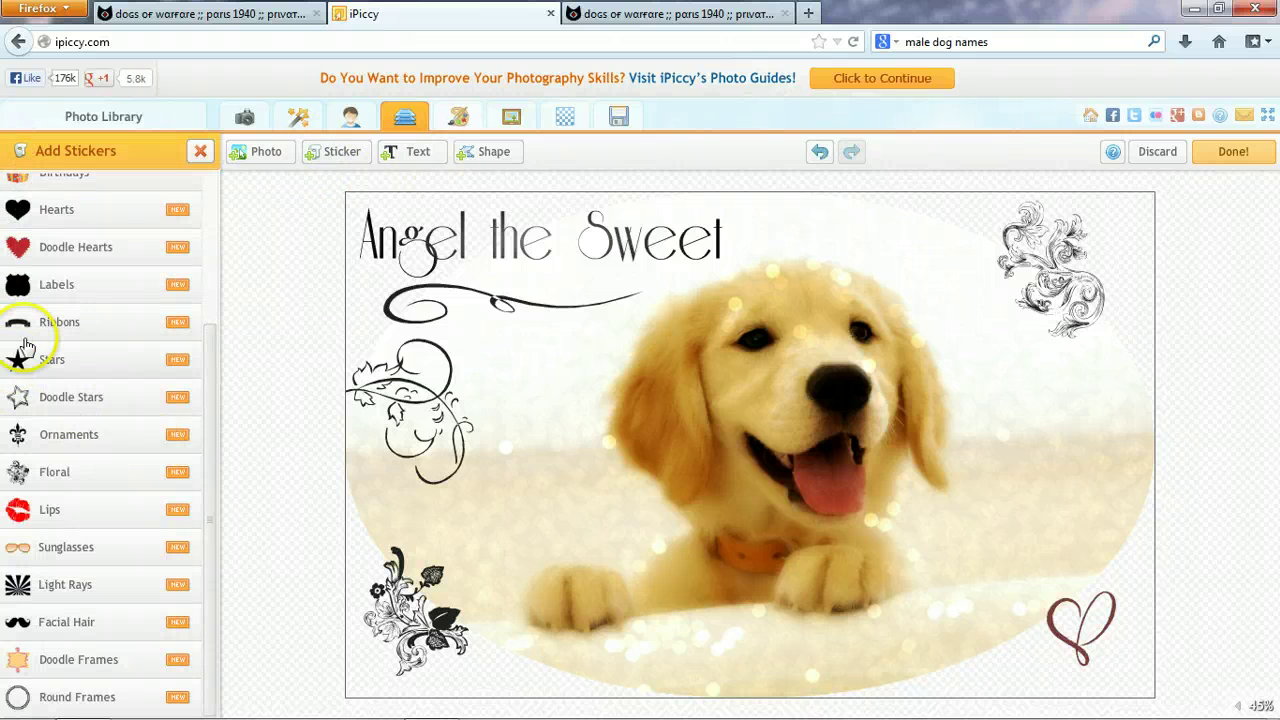
click(51, 432)
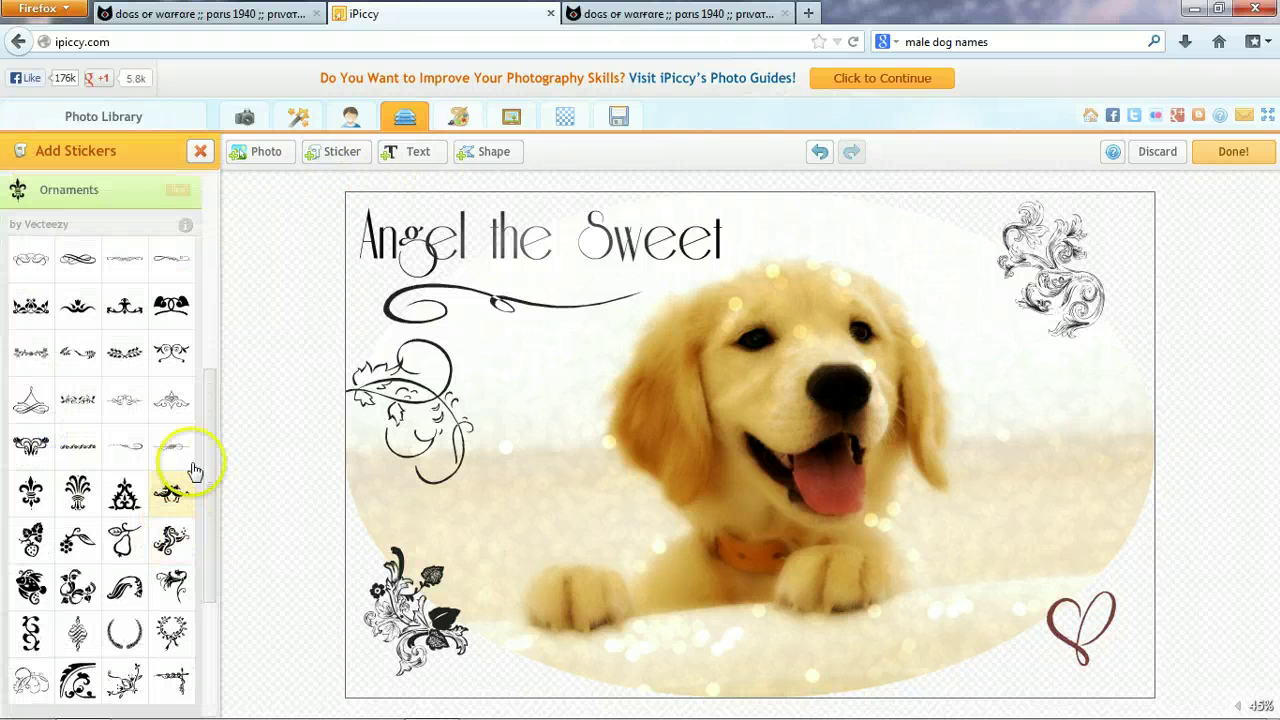
click(29, 401)
click(734, 462)
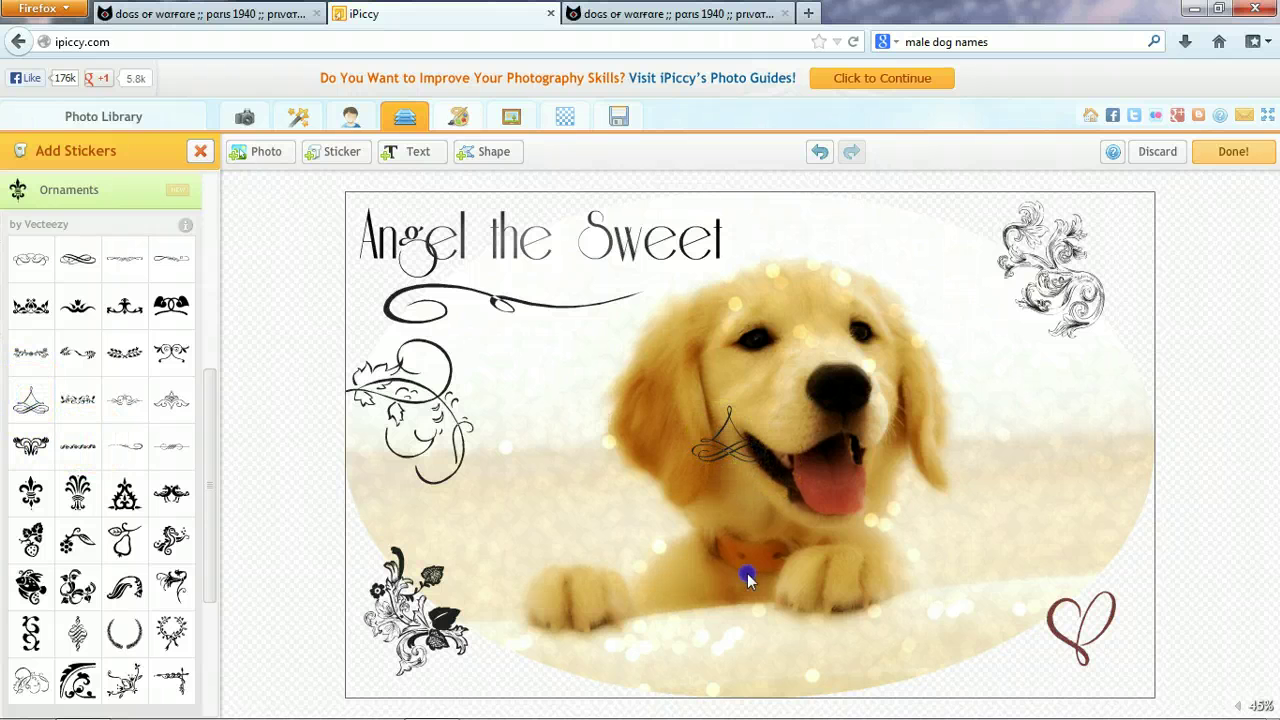
drag(748, 578, 749, 586)
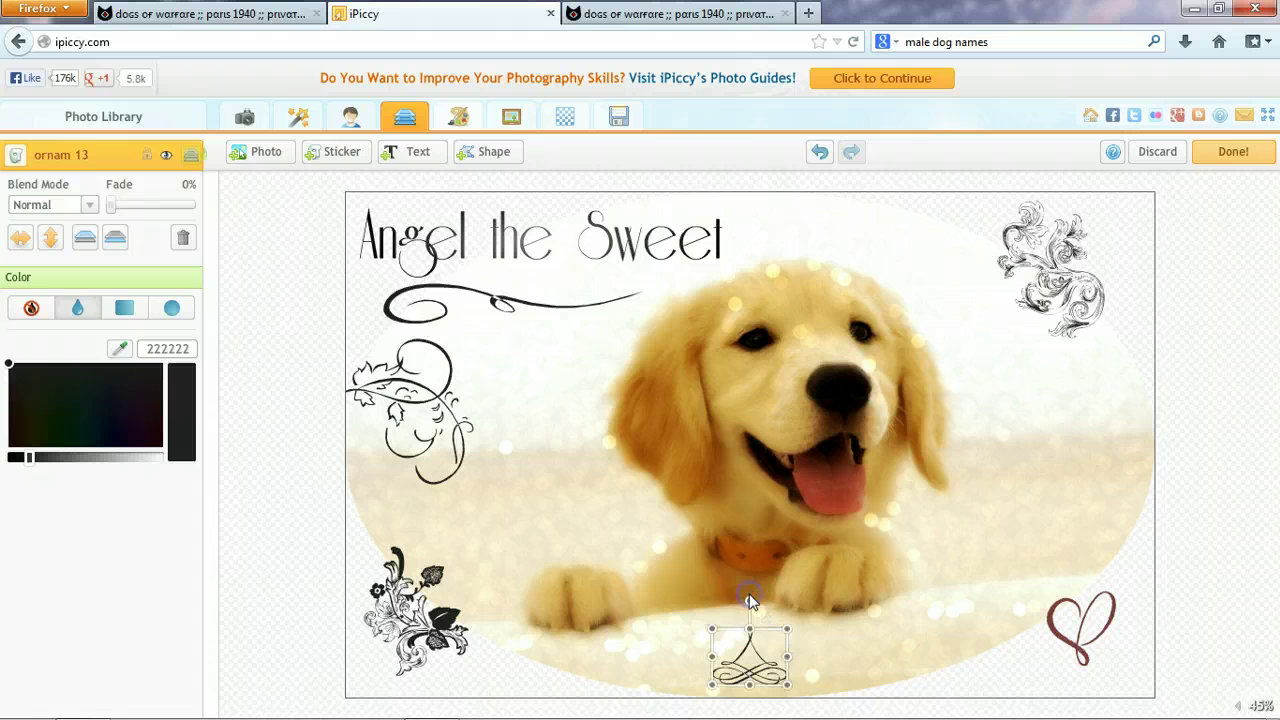
drag(788, 628, 748, 652)
click(360, 595)
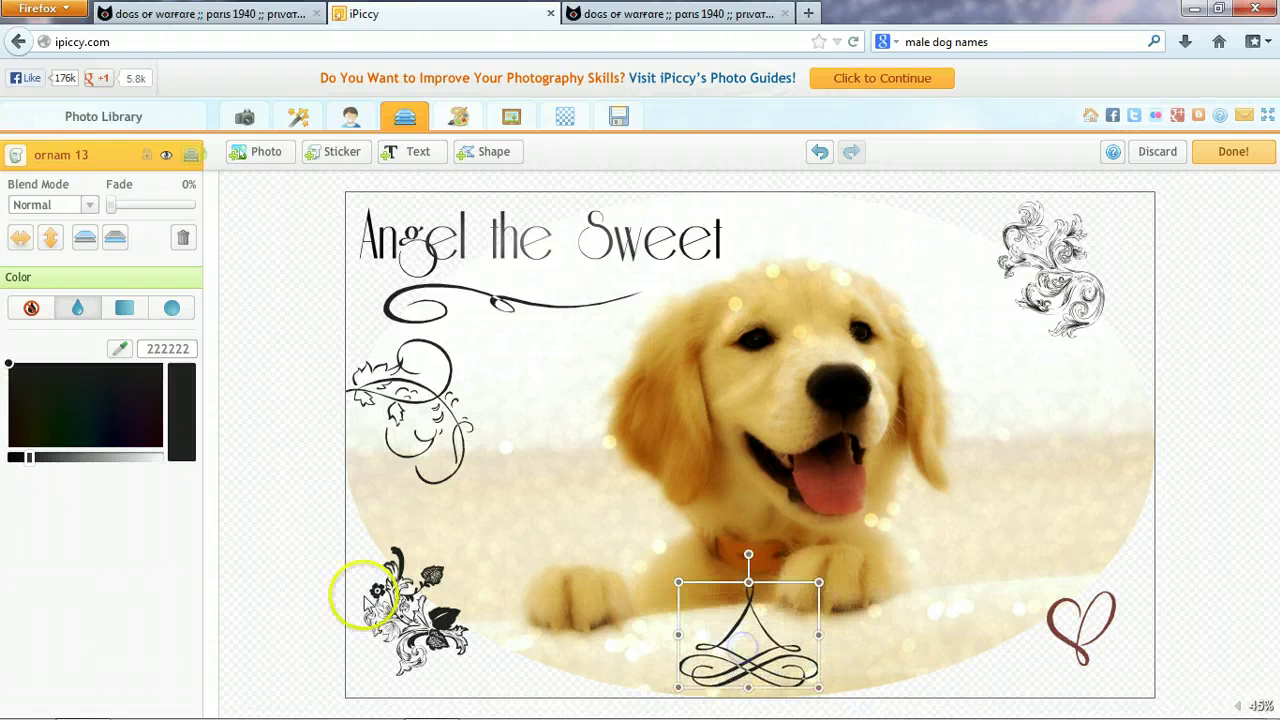
Add the thin coiled divider sticker from the Ornaments set and place it enlarged to the left of the bottom-center ornament
click(342, 151)
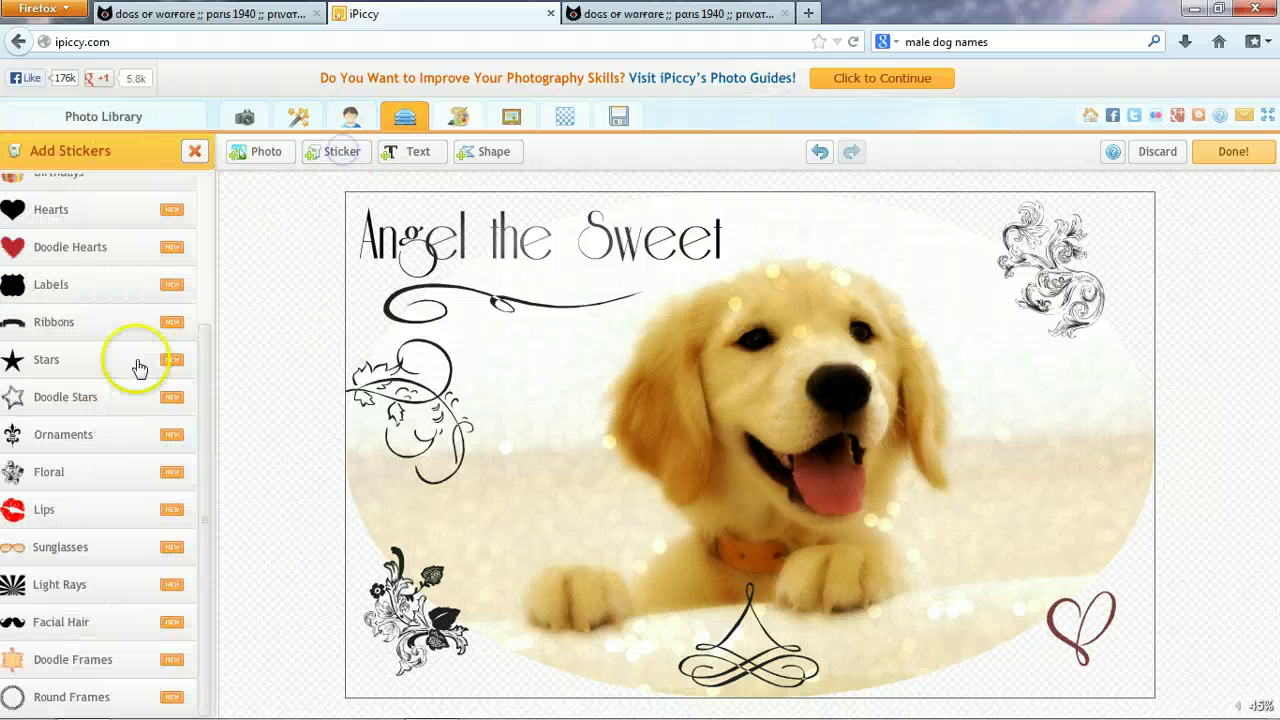
click(62, 472)
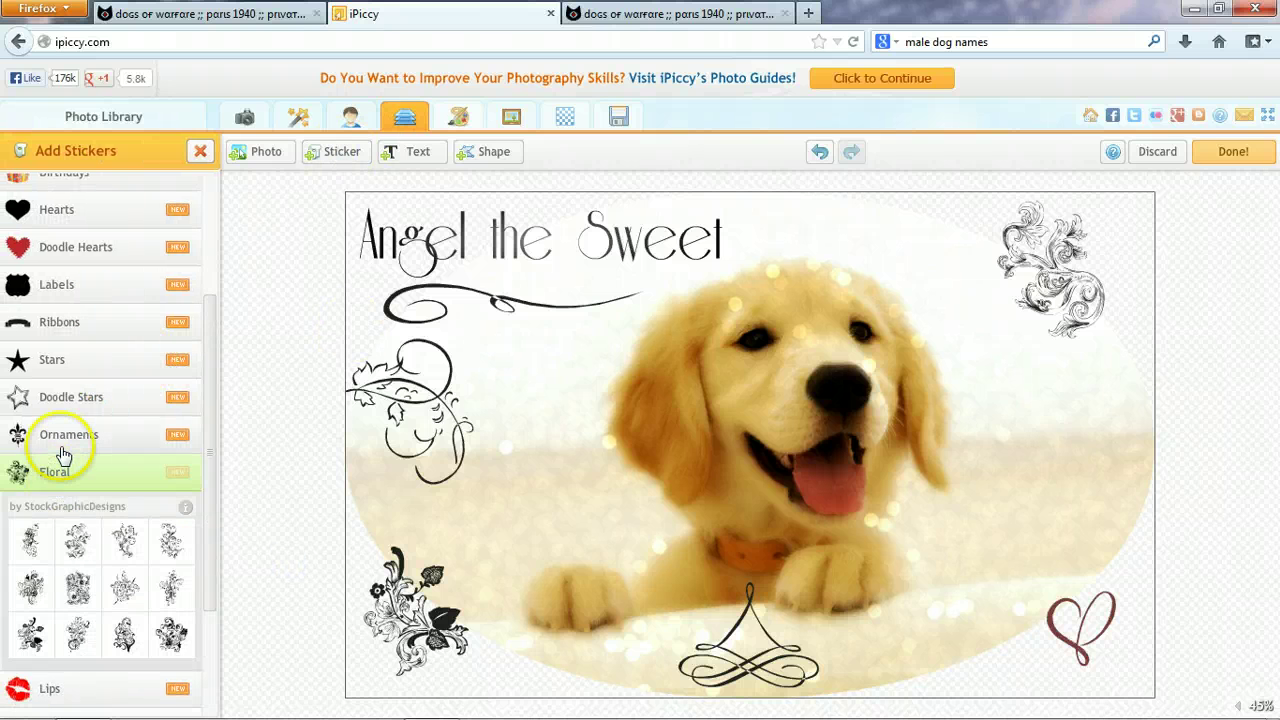
click(62, 448)
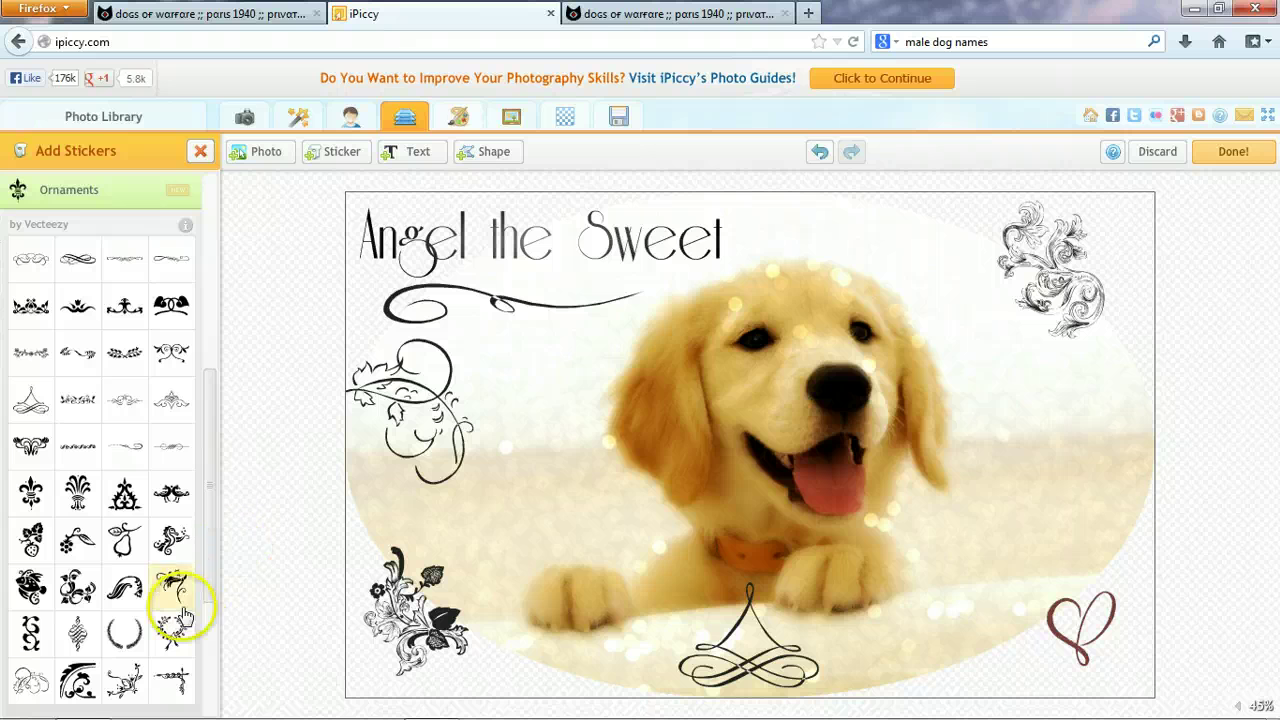
click(170, 445)
click(592, 664)
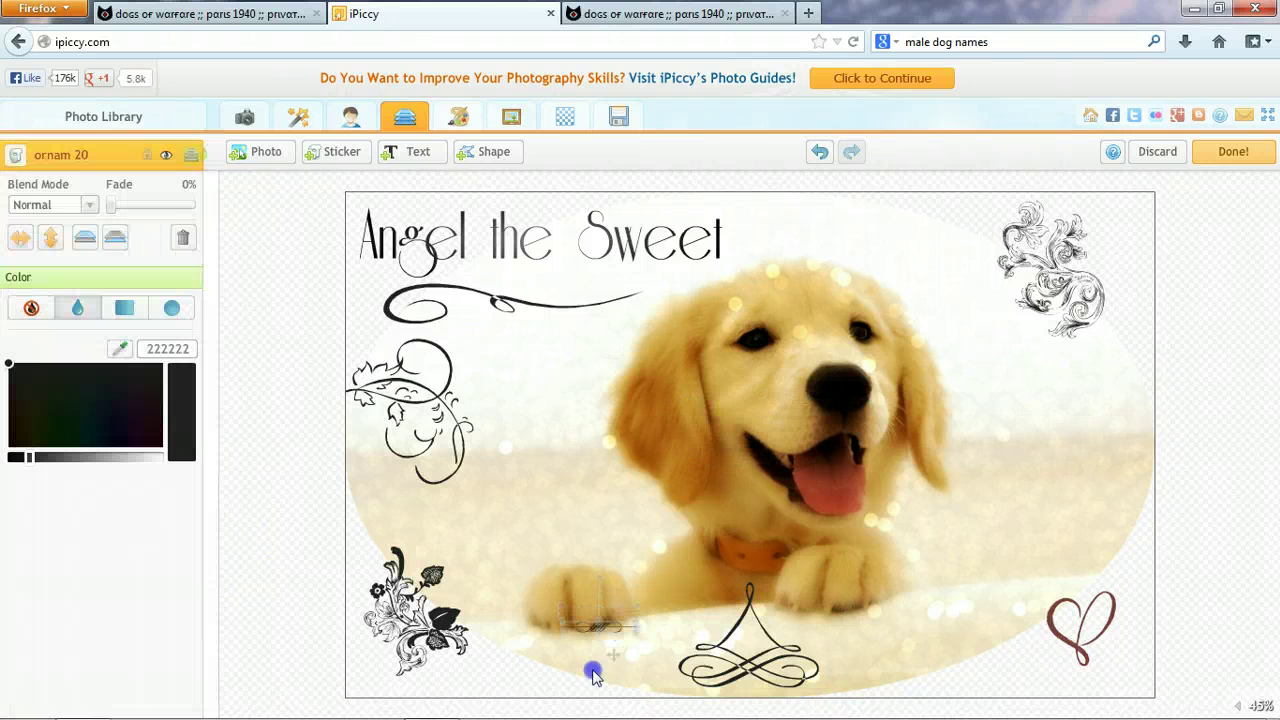
drag(628, 664, 600, 678)
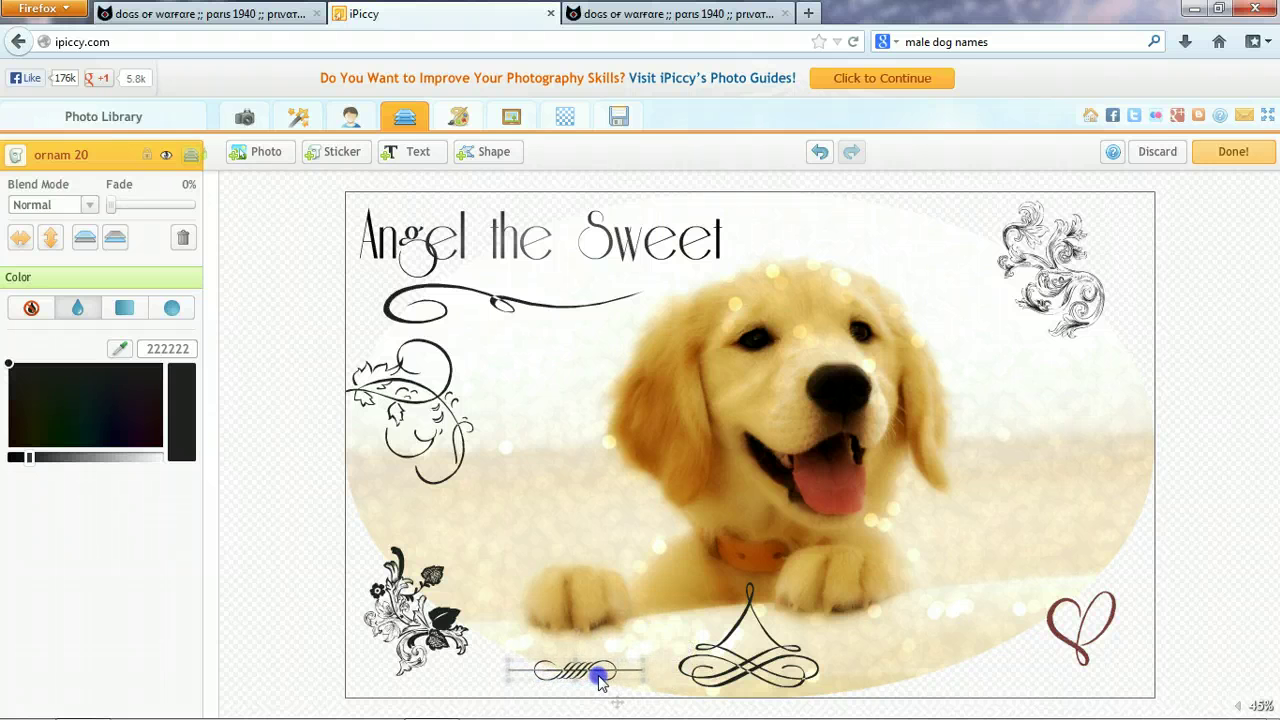
click(254, 571)
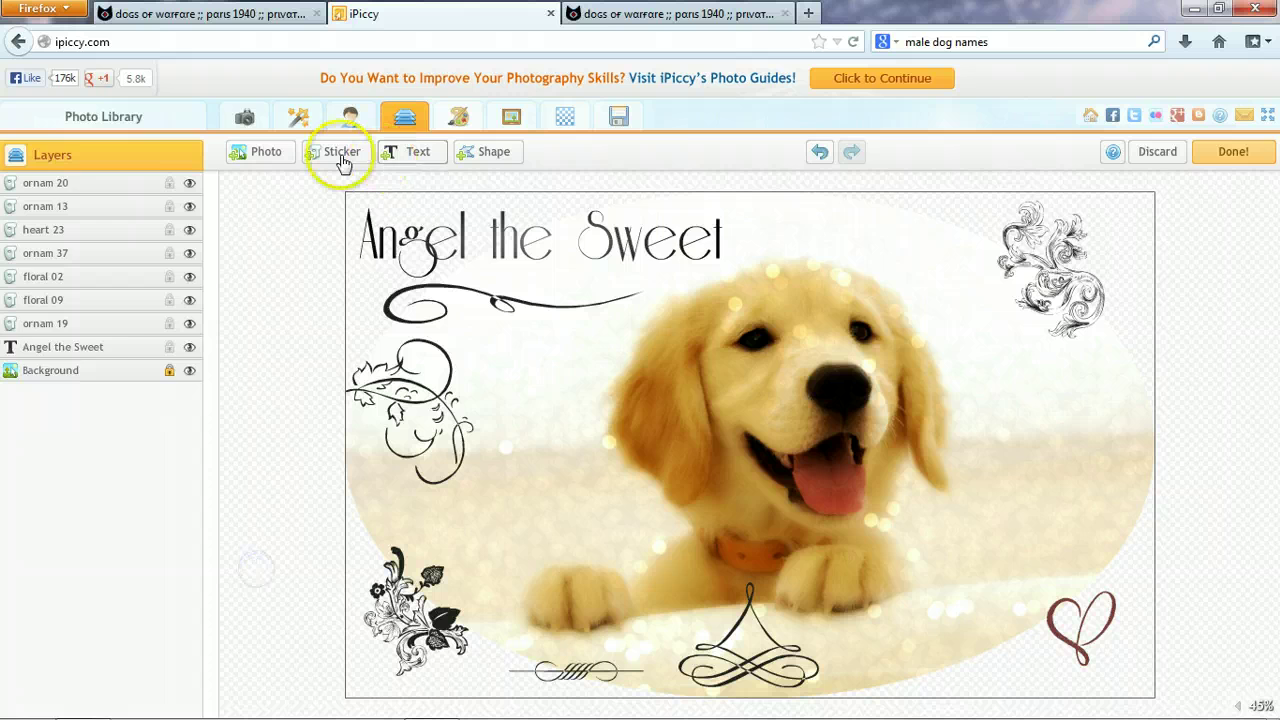
Add a second coiled divider sticker from the Ornaments set and place it enlarged between the bottom-center ornament and the heart
click(342, 155)
click(74, 440)
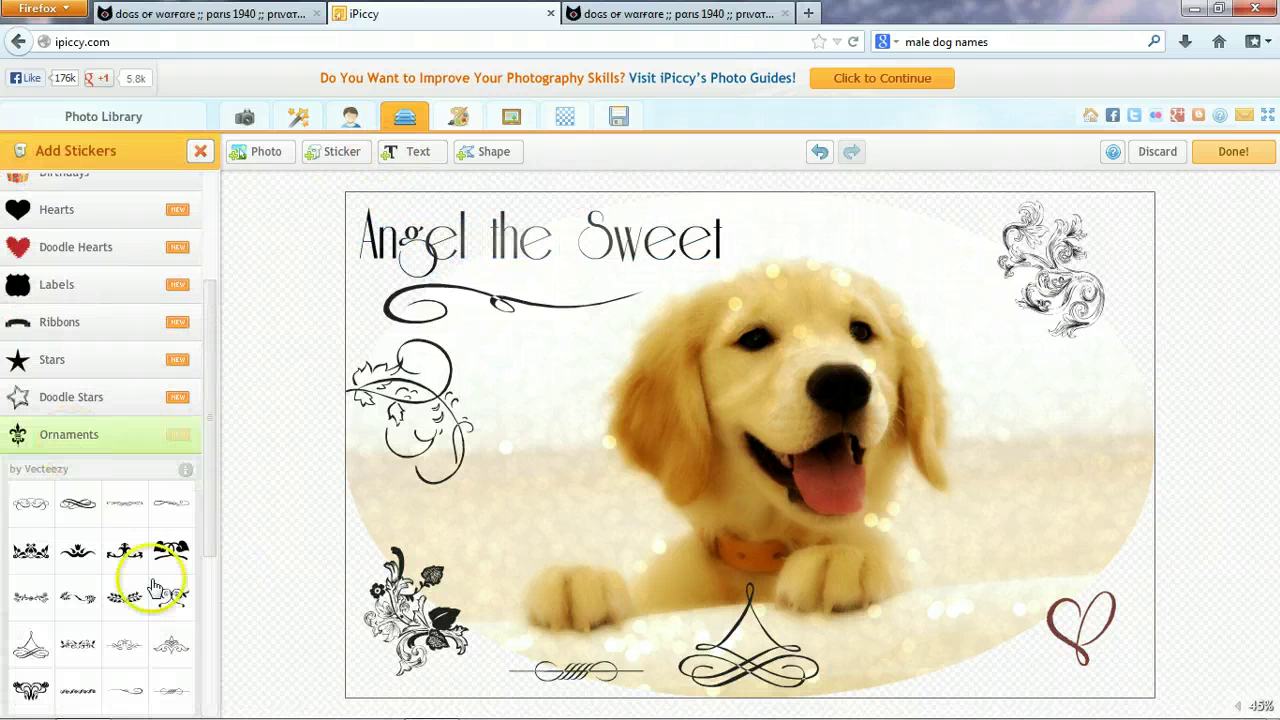
scroll(149, 589, down, 3)
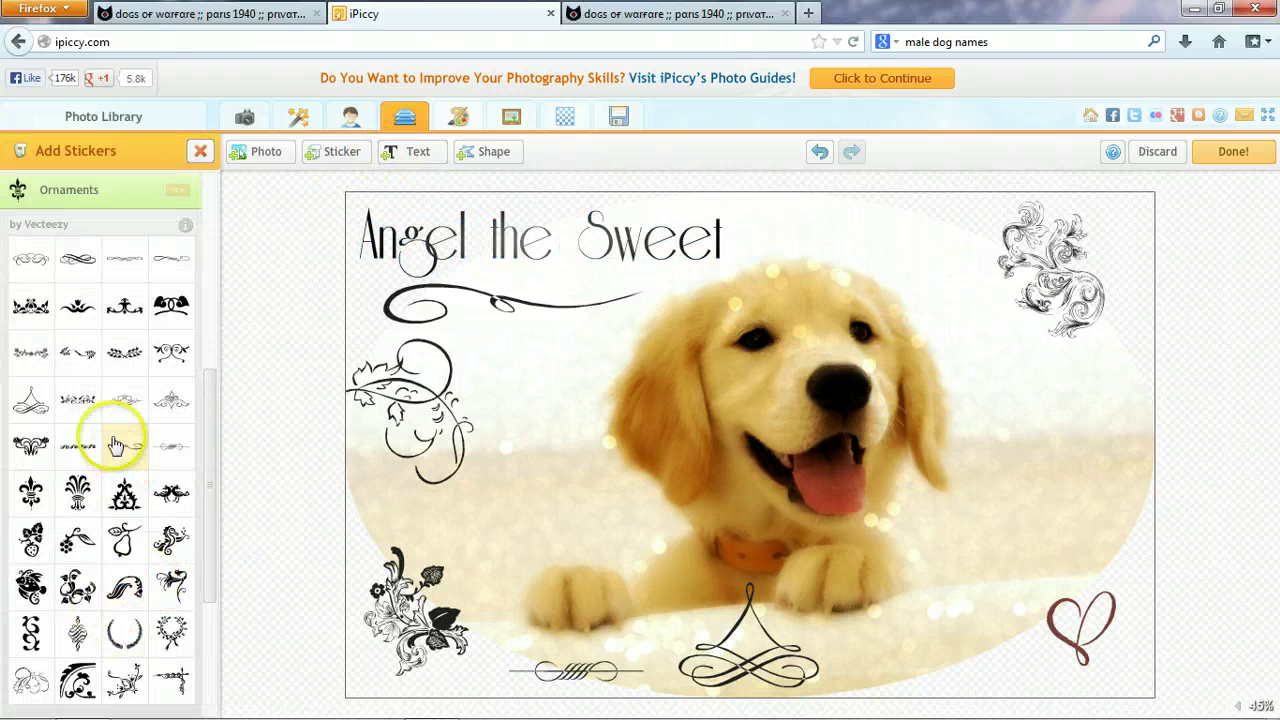
click(170, 448)
click(826, 519)
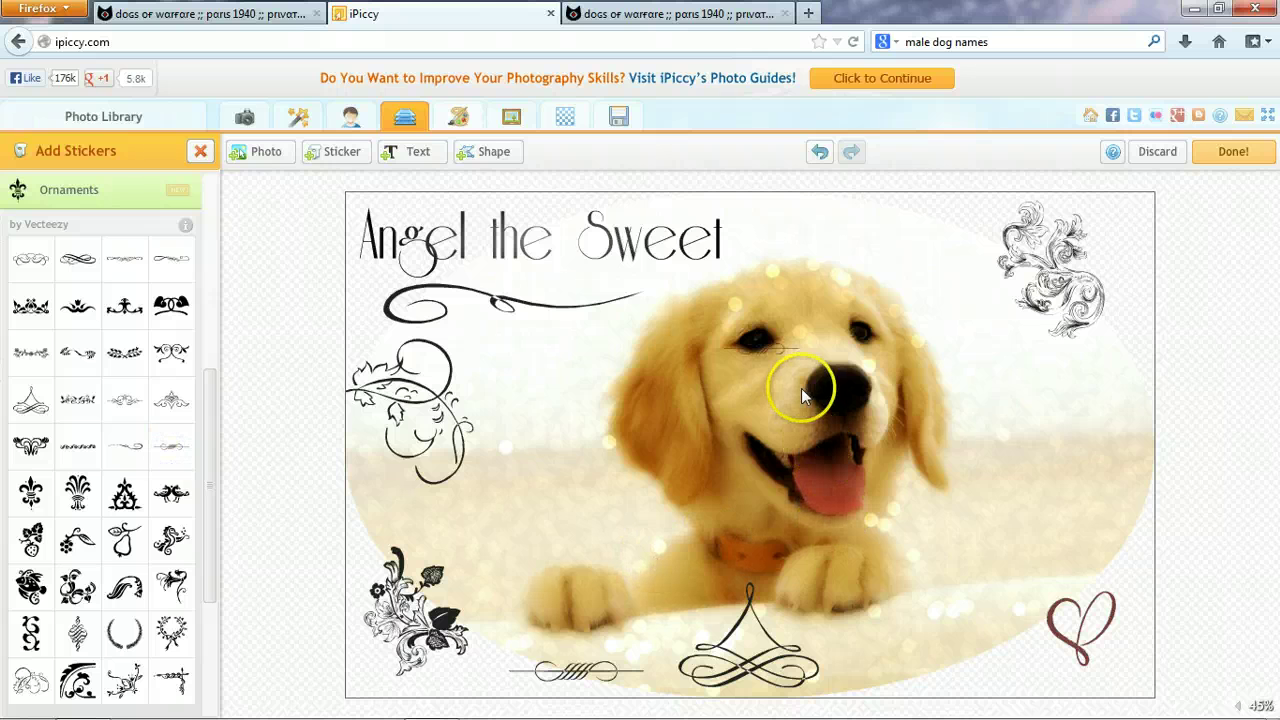
drag(922, 684, 950, 676)
click(294, 543)
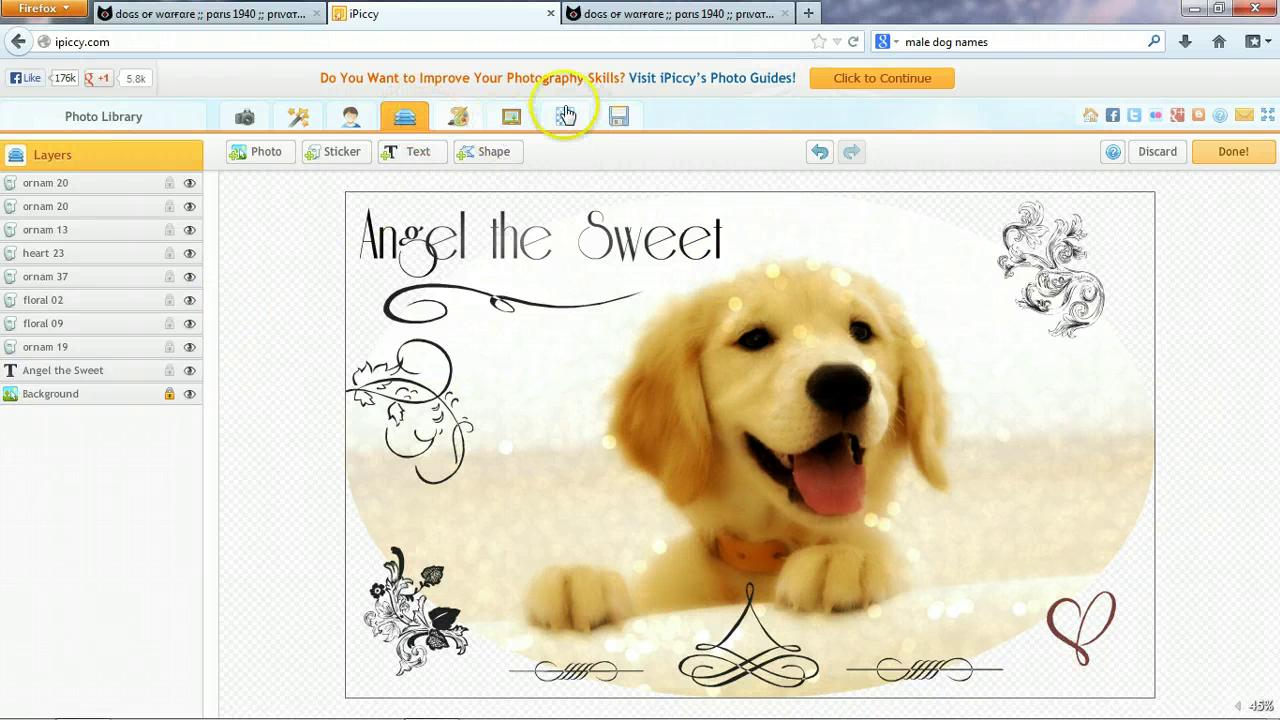
Switch to the frame tools, merging all layers into the new image
click(514, 119)
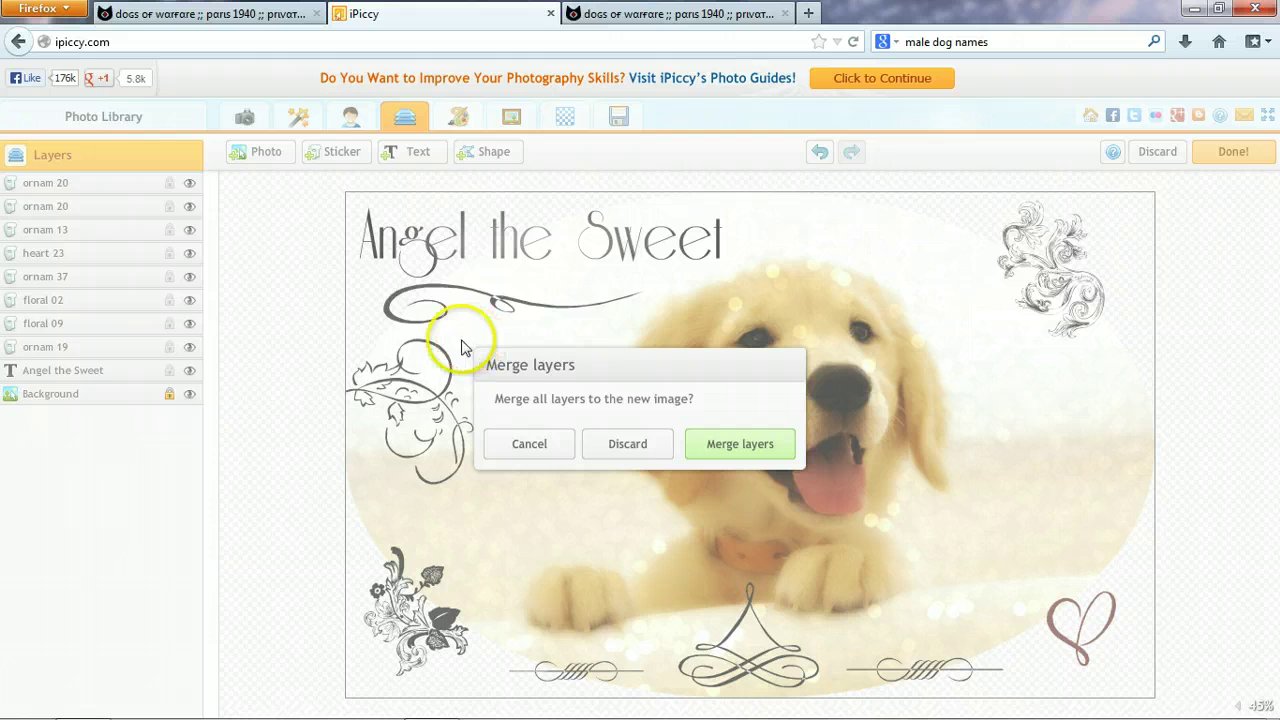
click(738, 451)
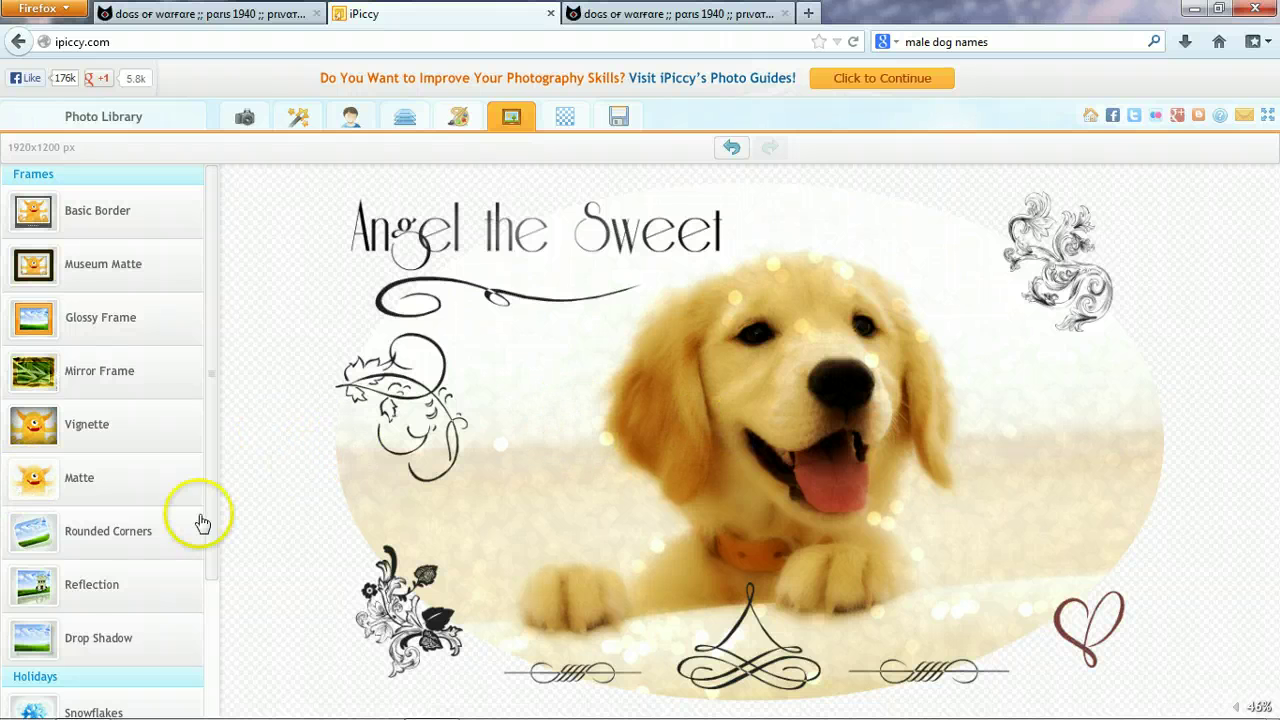
click(105, 635)
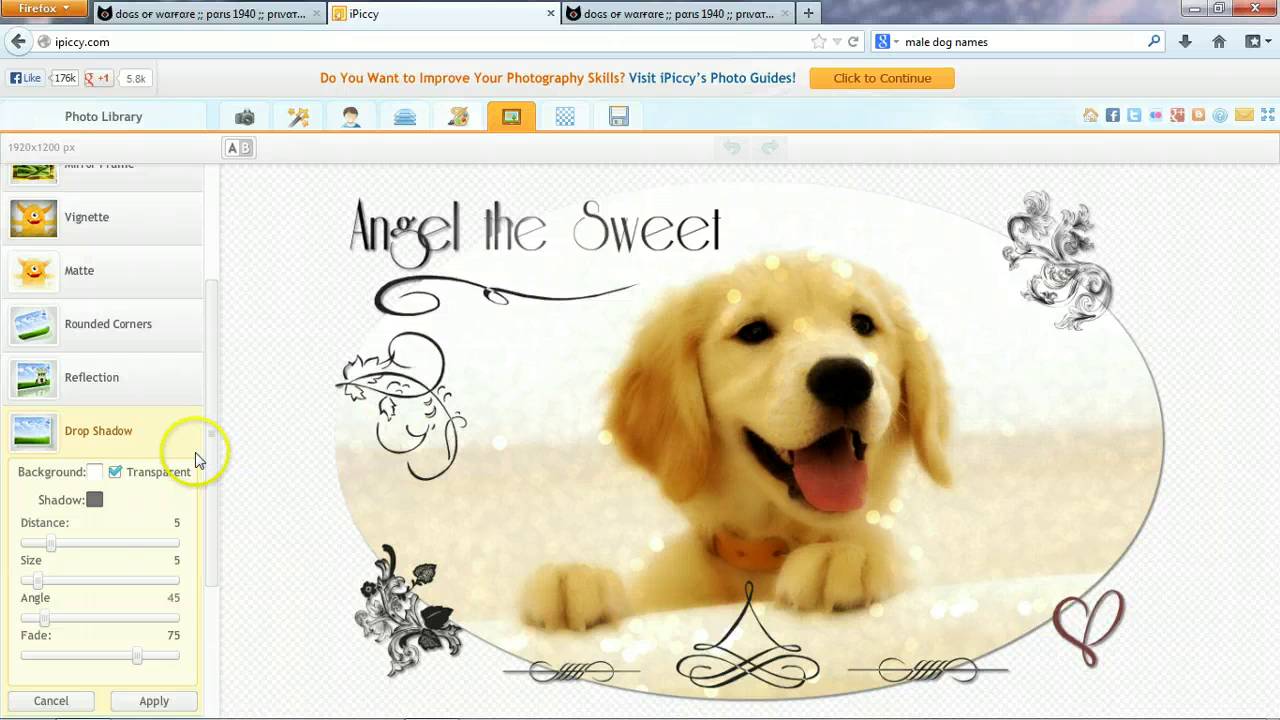
click(95, 500)
drag(212, 302, 176, 298)
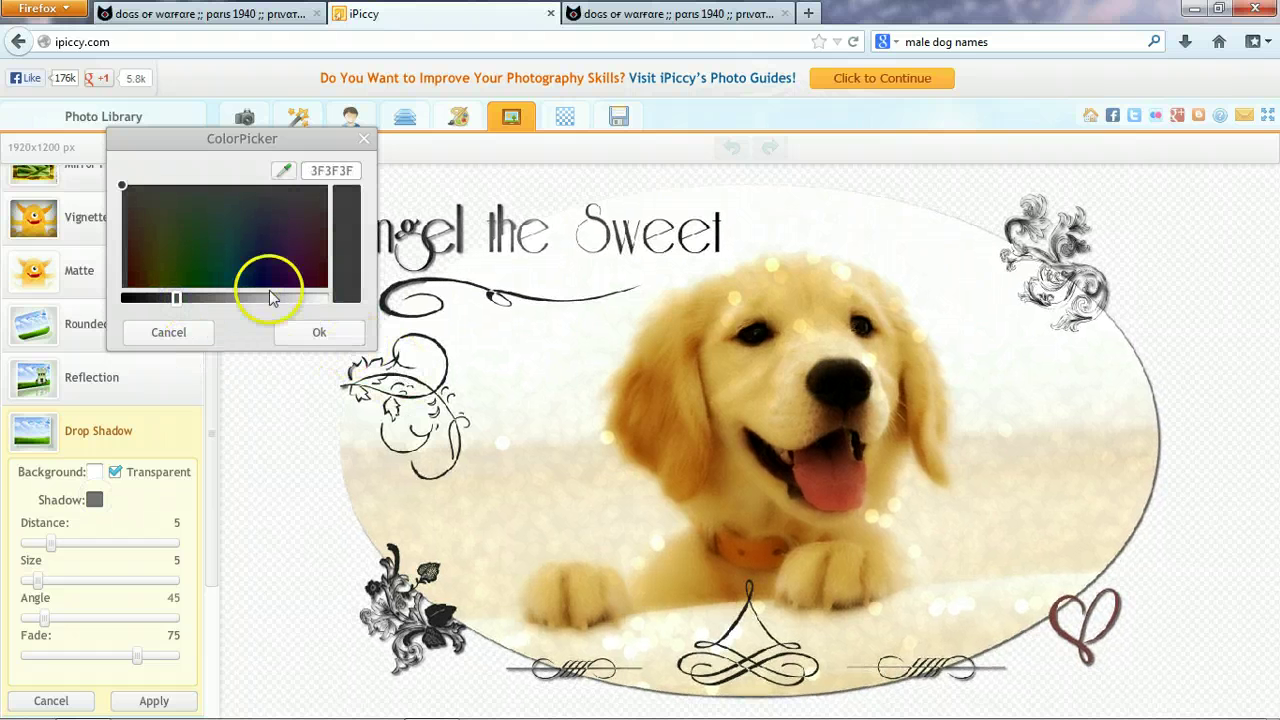
click(191, 335)
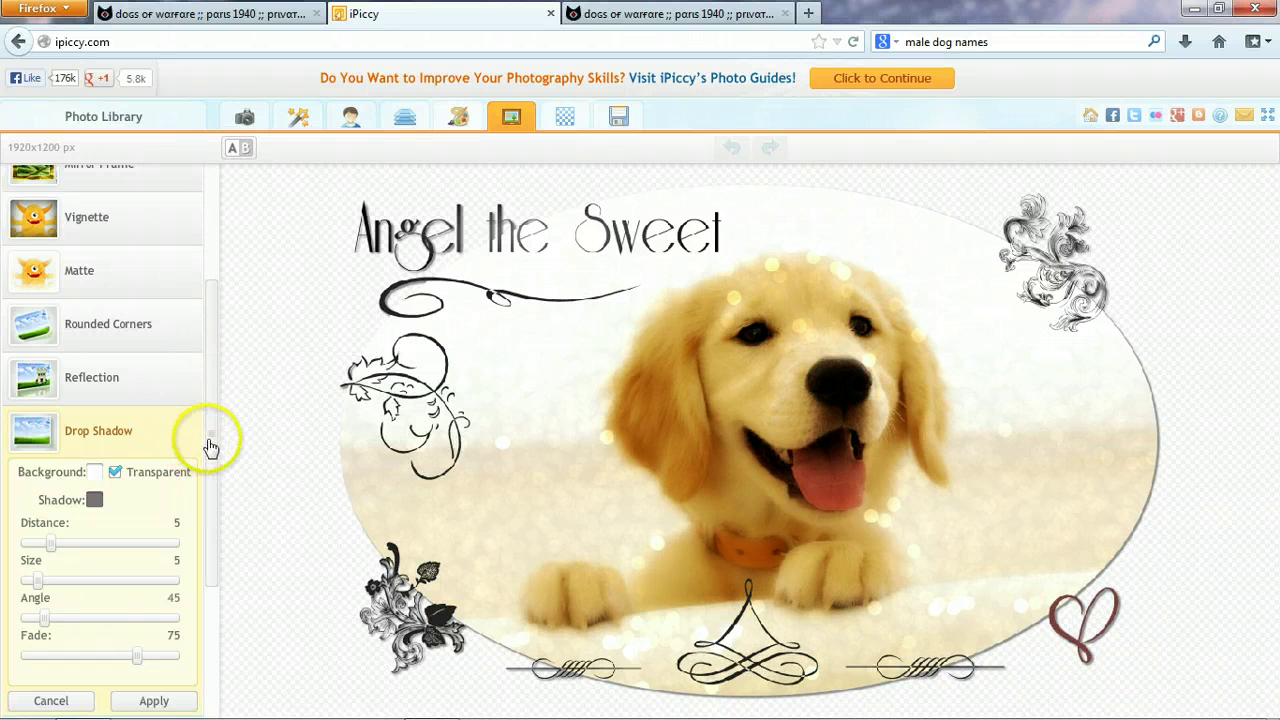
click(51, 700)
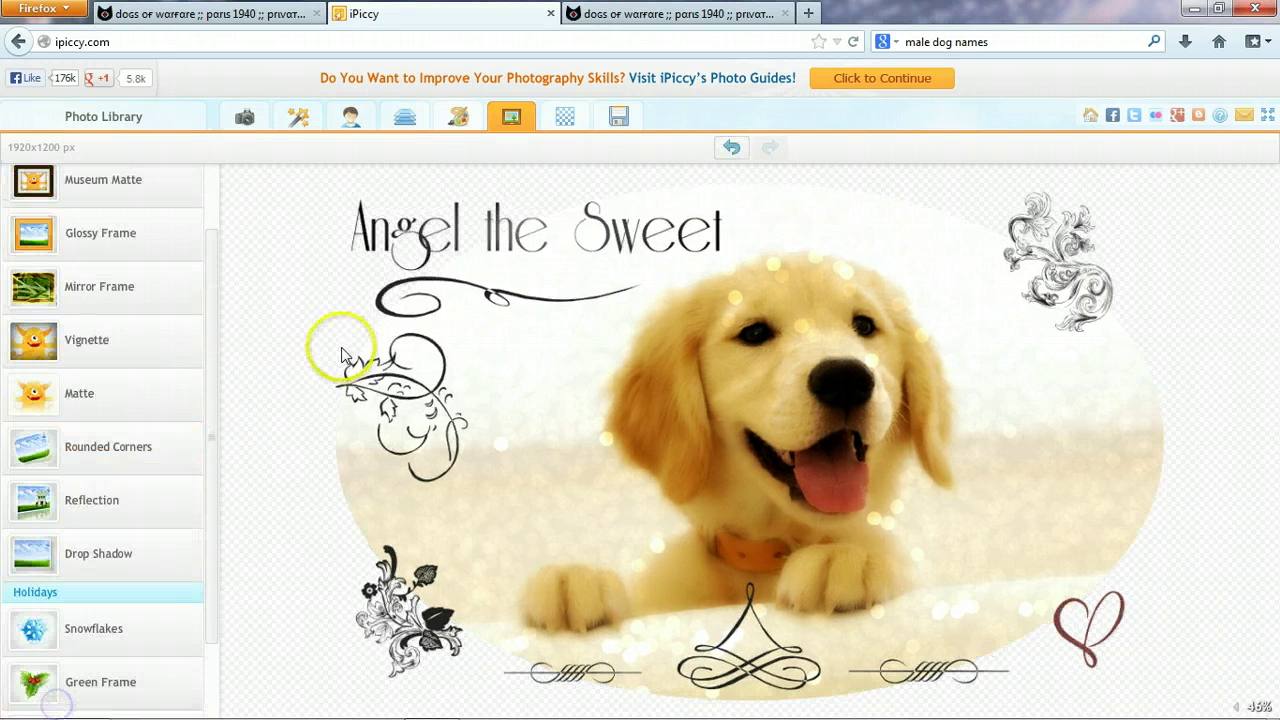
Apply the Drop Shadow frame to the puppy photo with its default settings and a transparent background
click(66, 560)
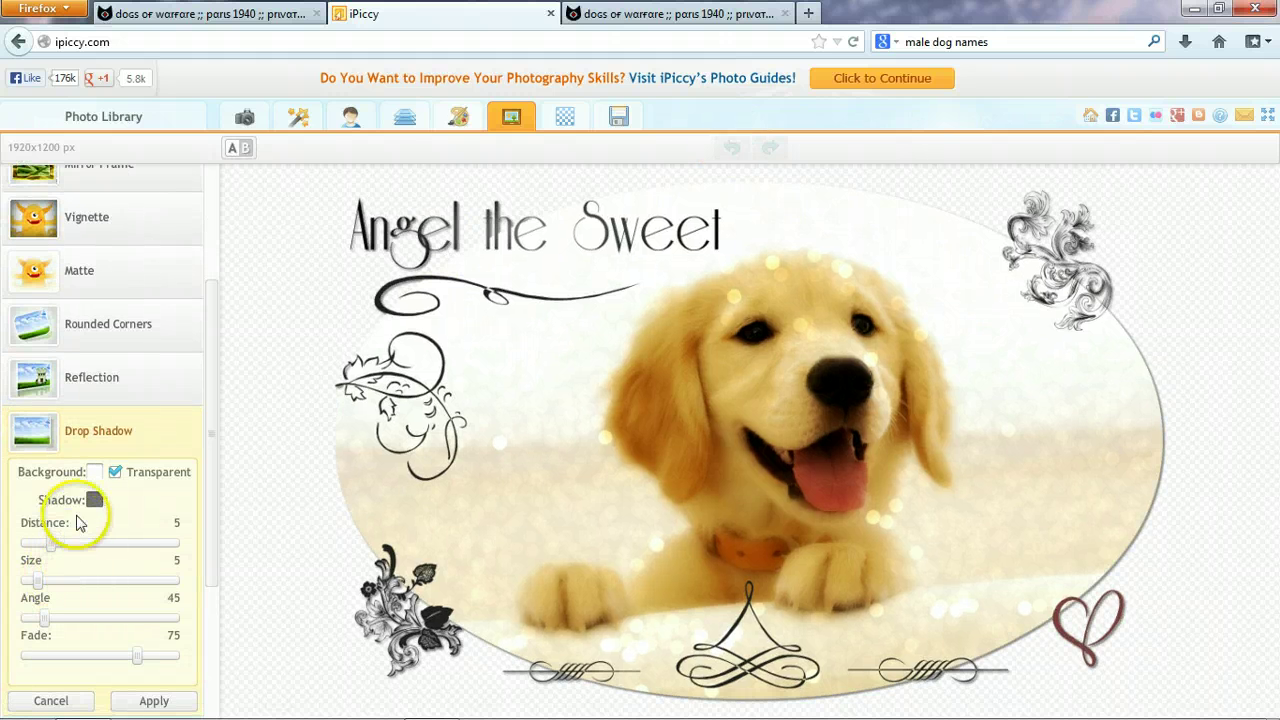
click(93, 701)
click(166, 697)
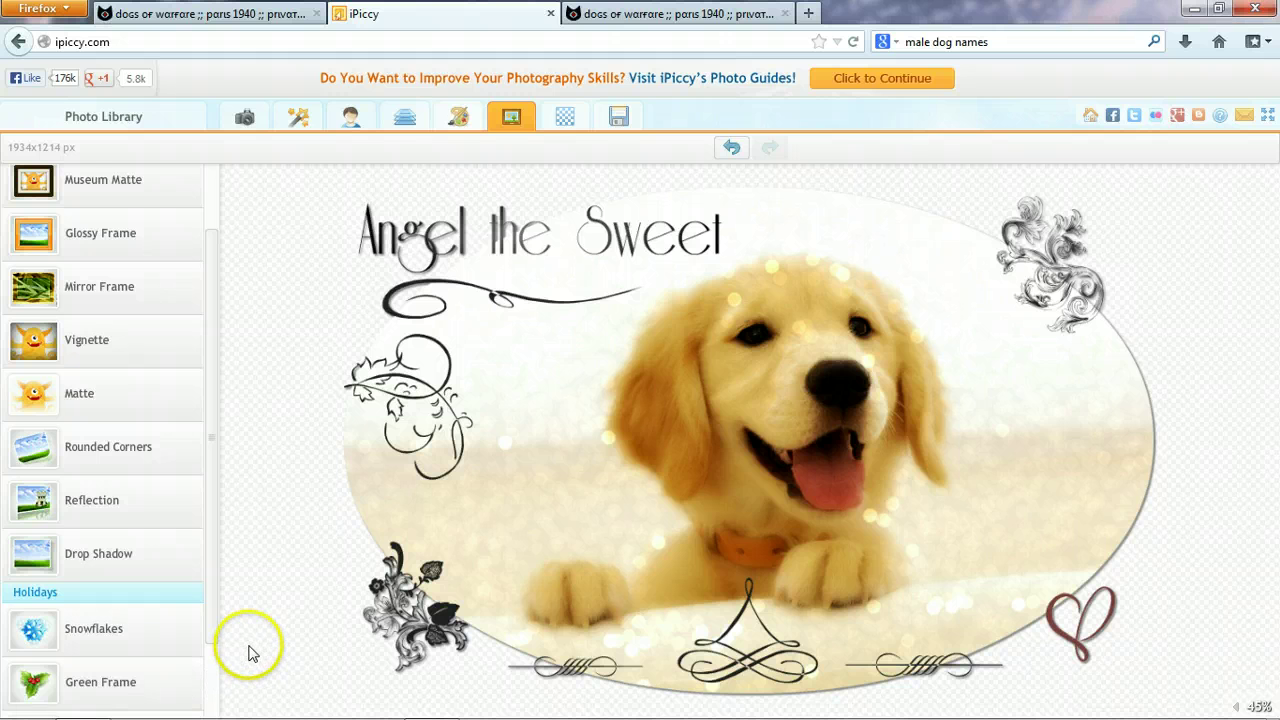
click(278, 592)
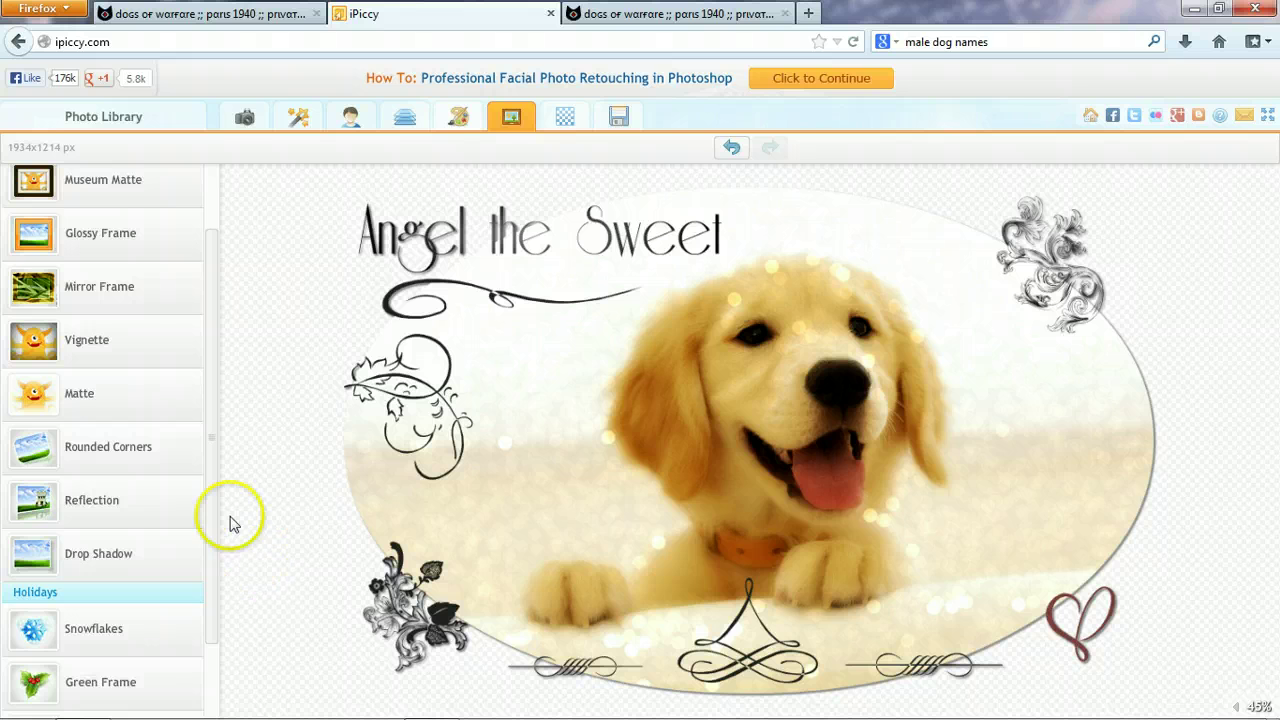
drag(218, 491, 246, 363)
Go to the photo saving options and choose PNG (Transparency, best quality) as the file format
click(617, 118)
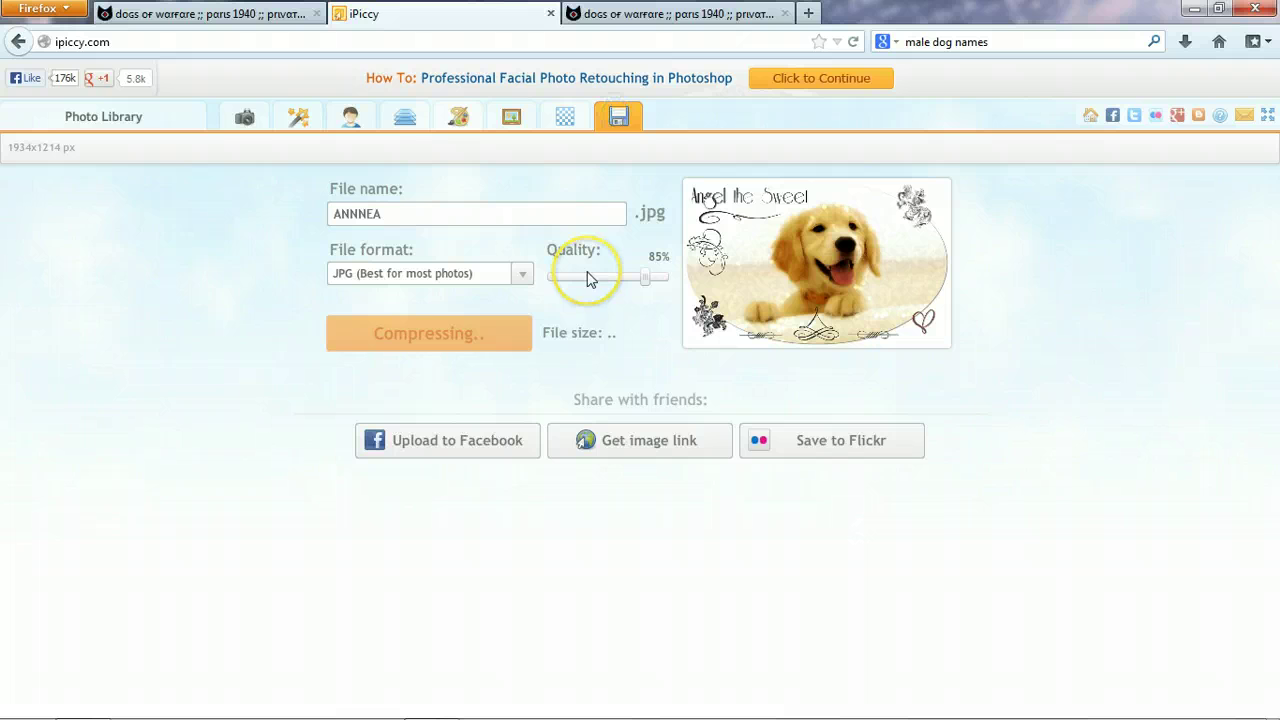
click(480, 275)
click(449, 309)
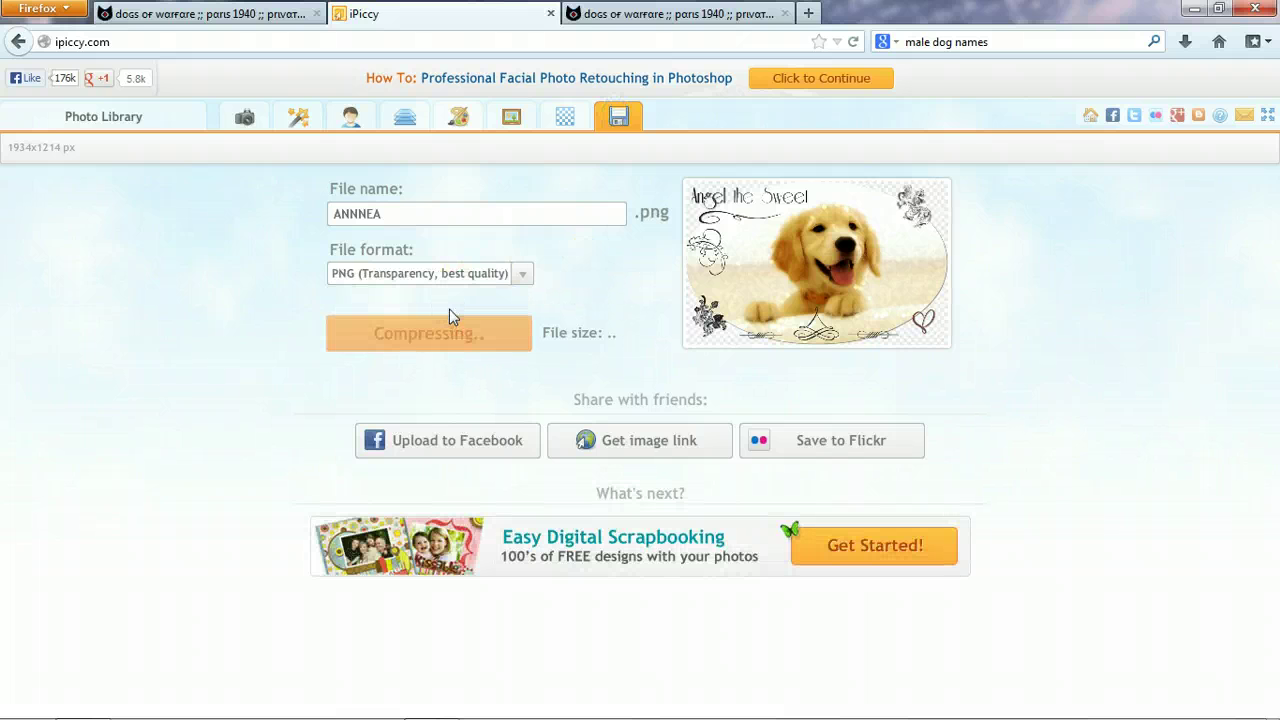
Replace the file name with ANGEL and save the photo to the Pictures folder
drag(409, 214, 349, 214)
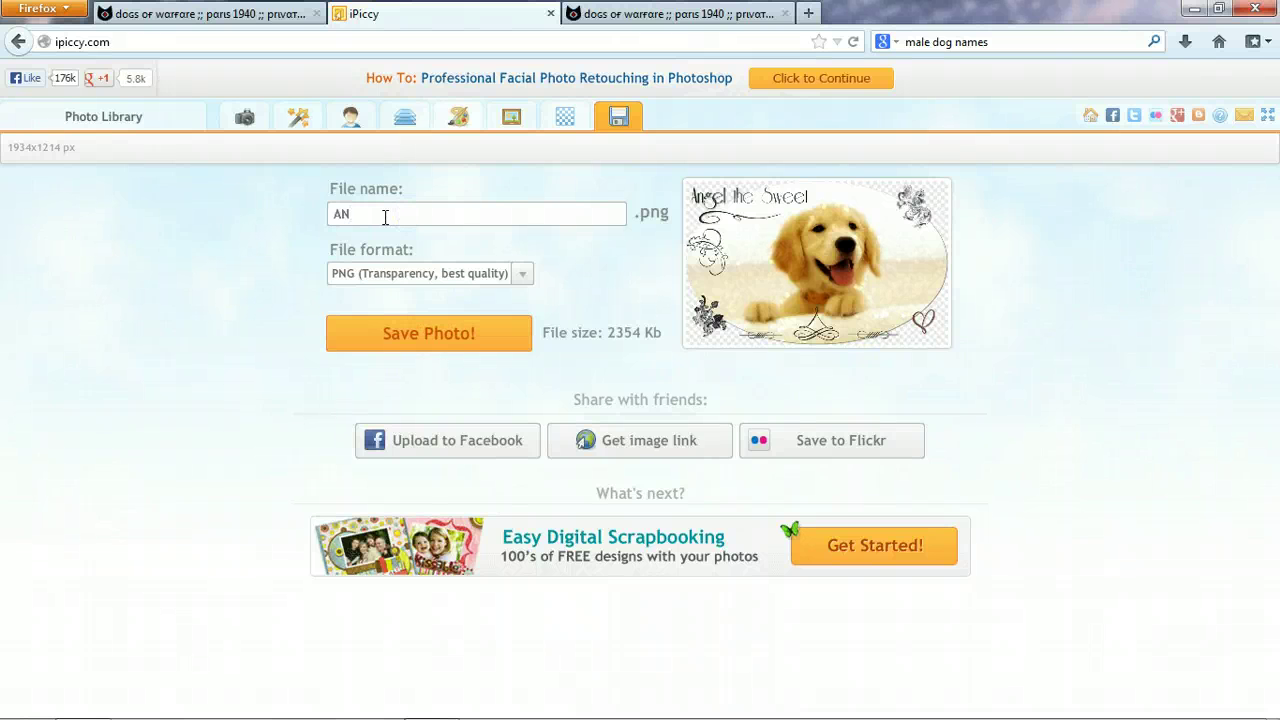
text(ANGEL)
click(472, 350)
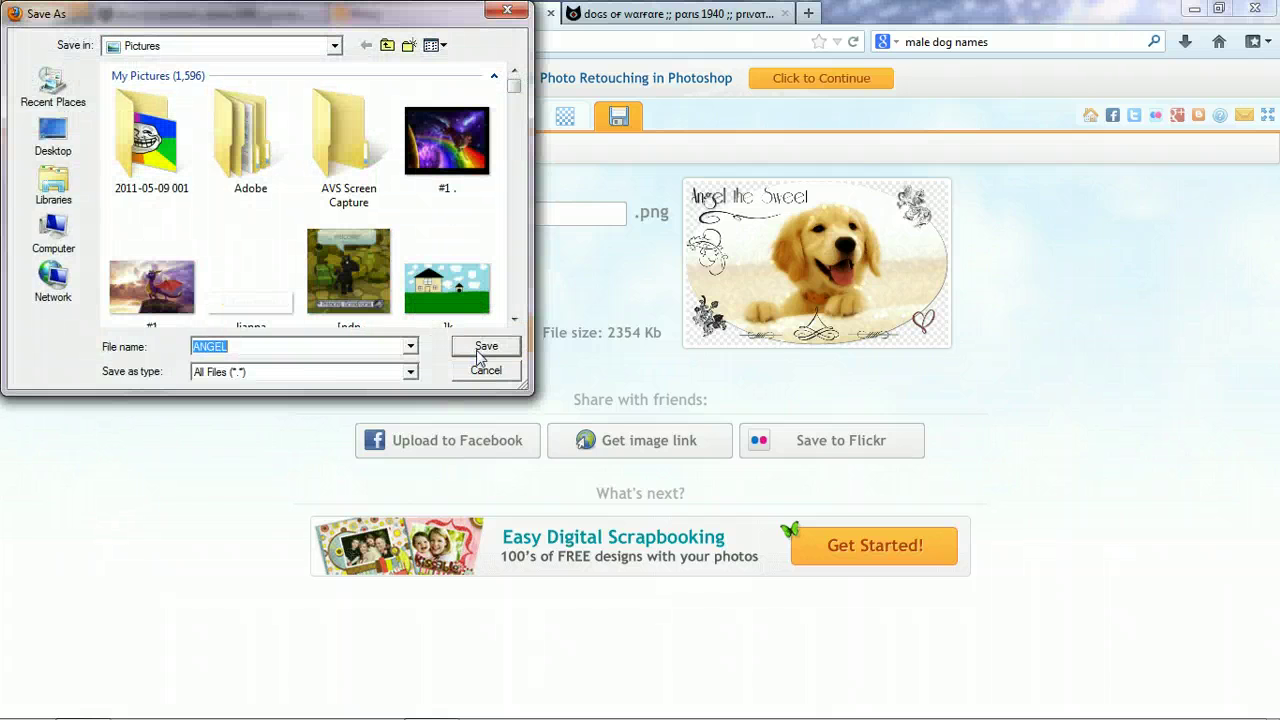
click(480, 352)
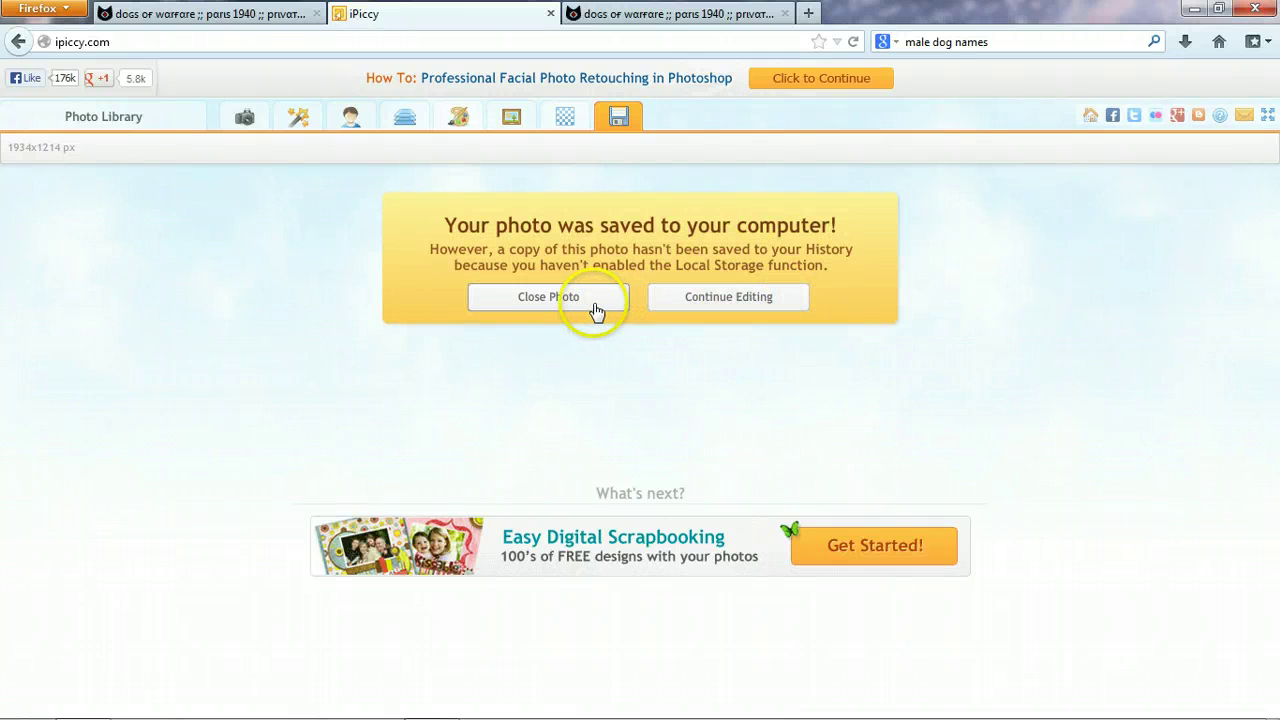
Close the saved photo in the editor and close the iPiccy browser tab
click(568, 306)
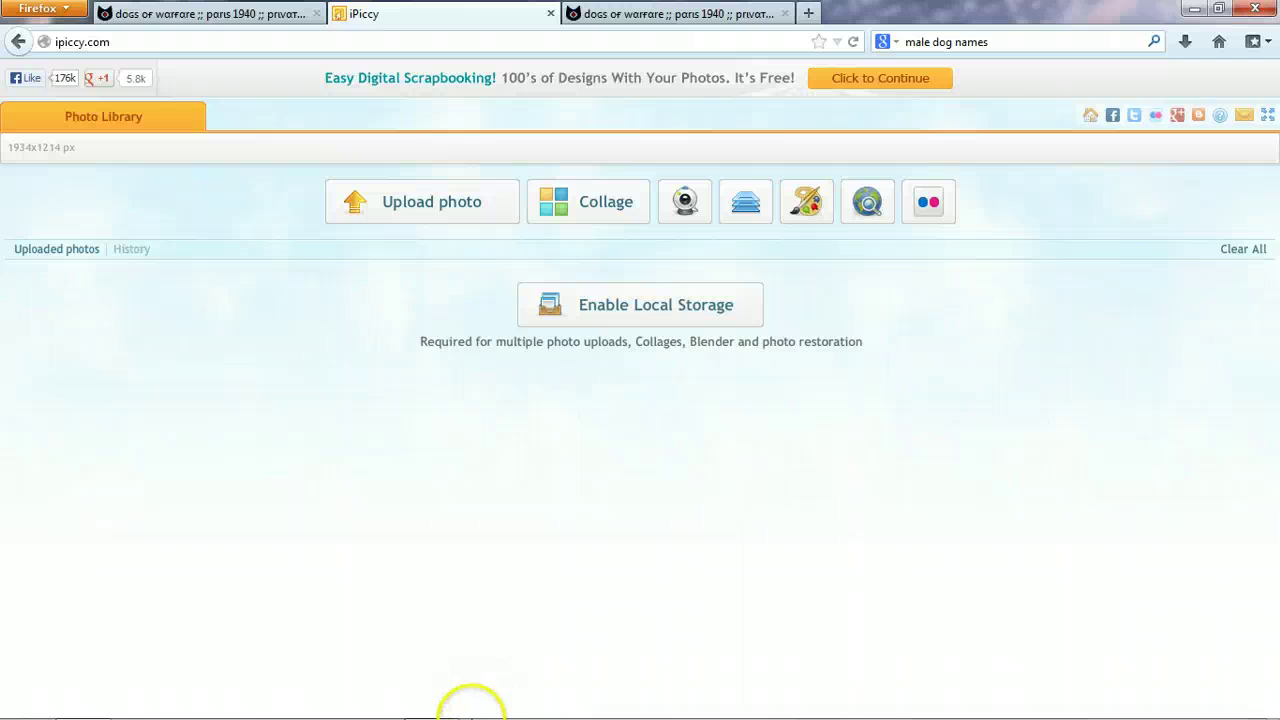
mouse_move(451, 692)
click(210, 13)
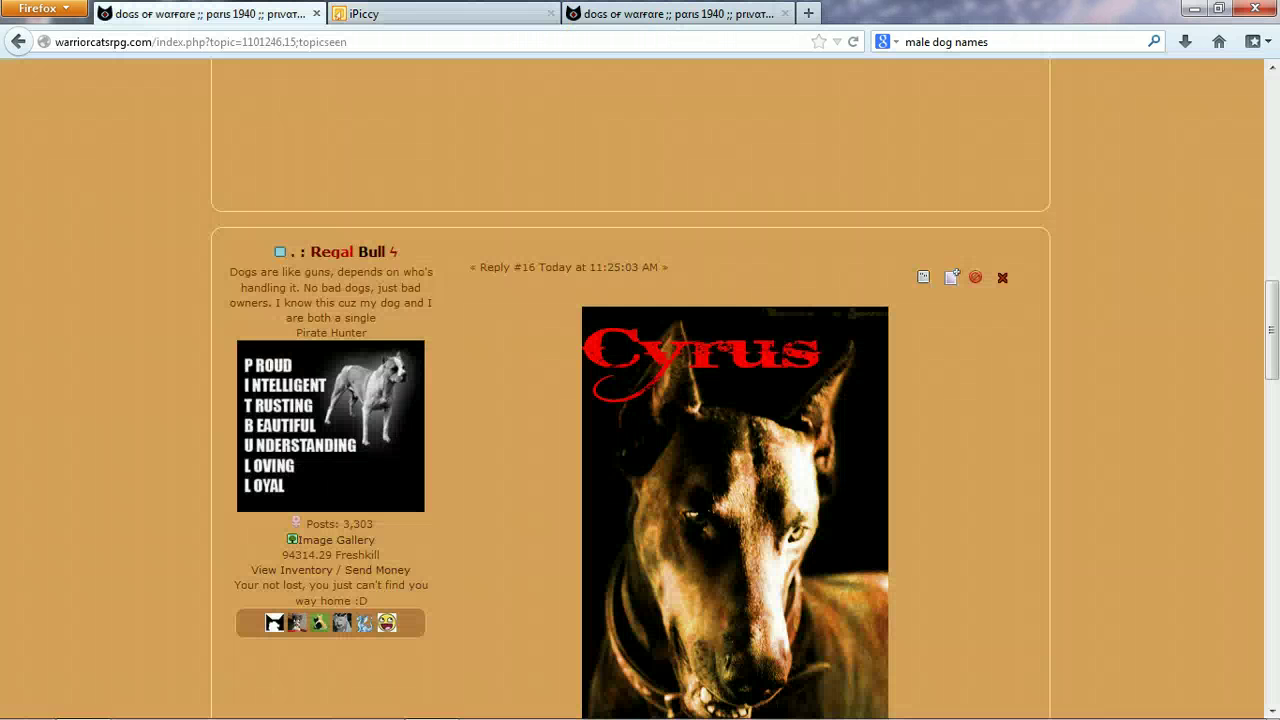
click(440, 13)
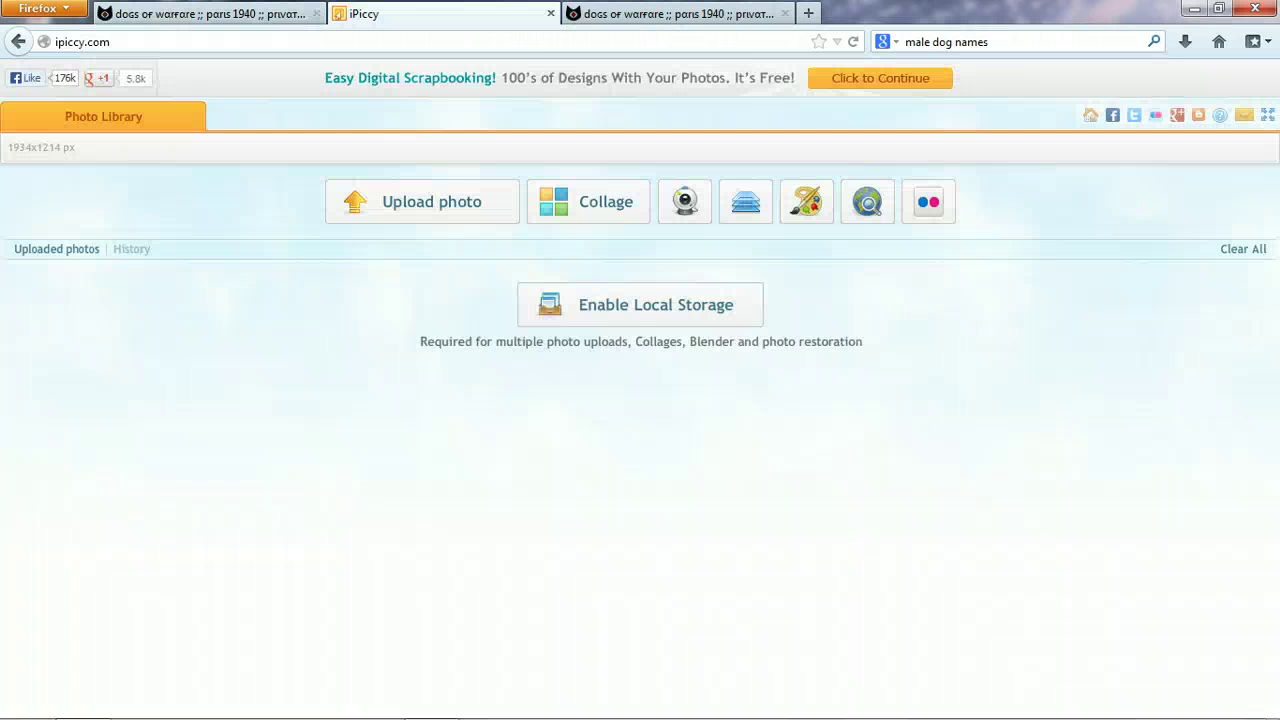
click(551, 14)
Open the new replies to your posts from the forum thread page and view the updated threads list
scroll(1275, 265, up, 3)
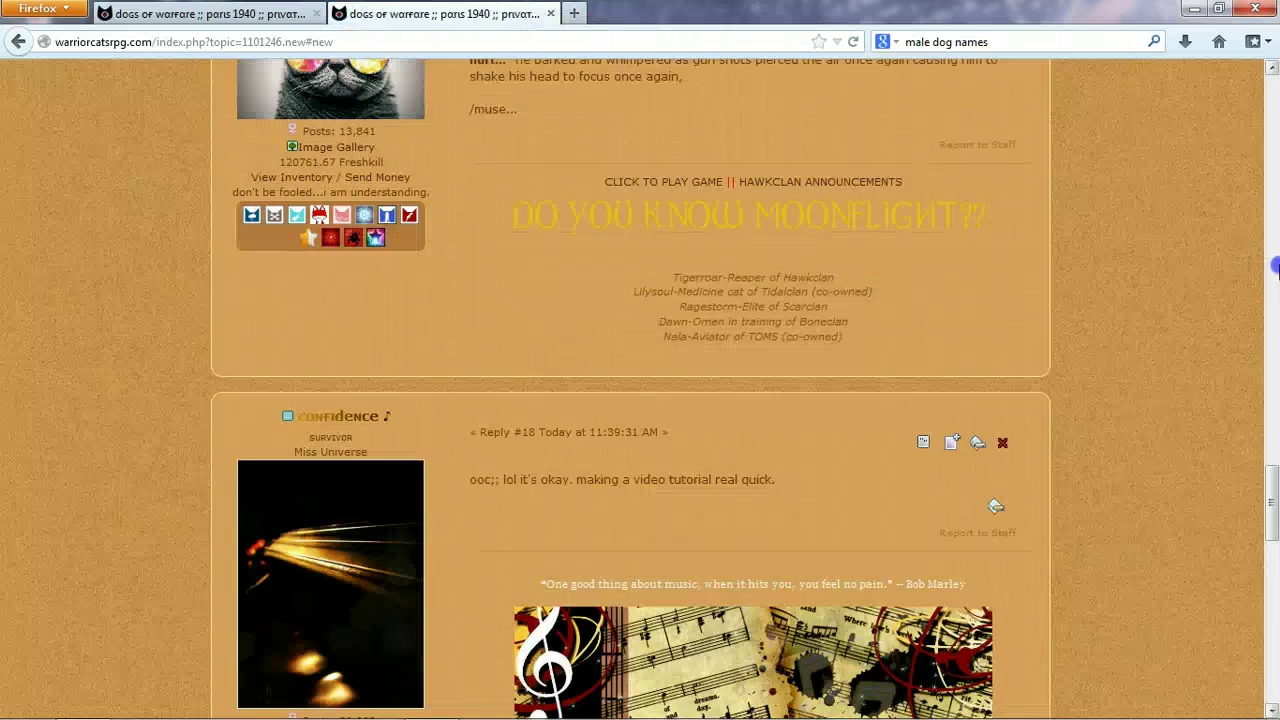
scroll(1275, 265, up, 15)
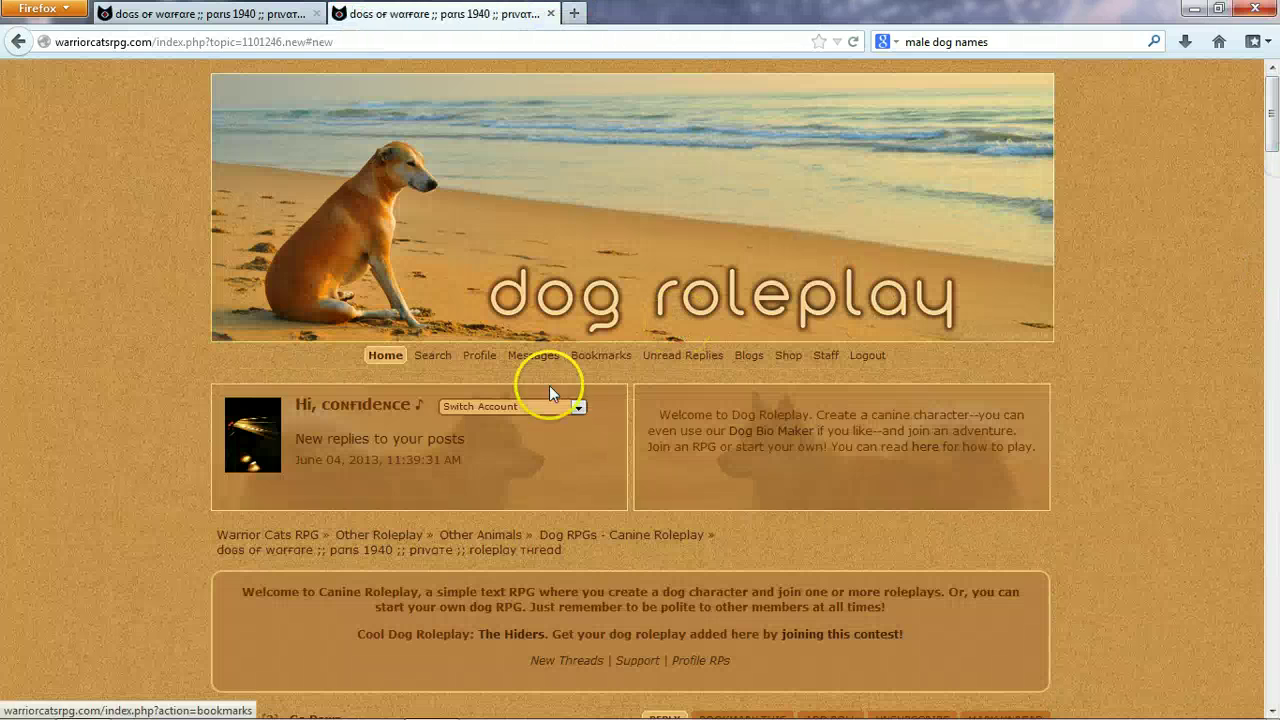
click(416, 436)
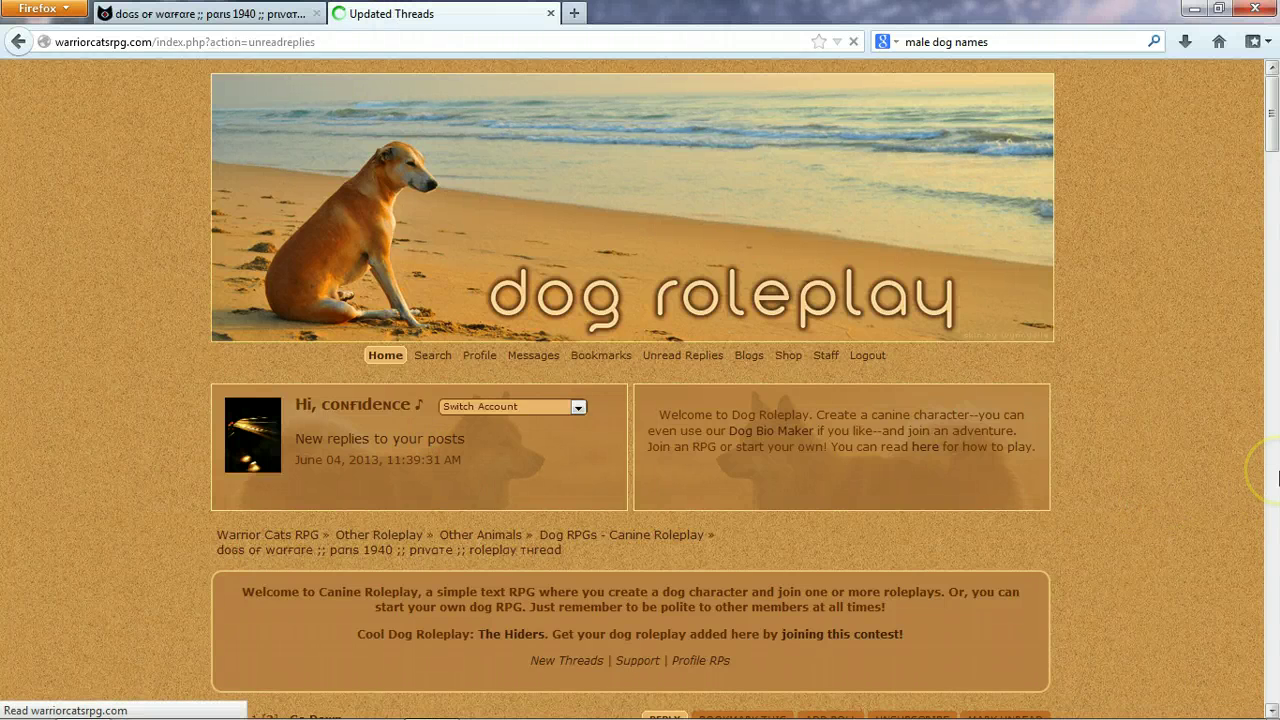
scroll(1257, 451, down, 5)
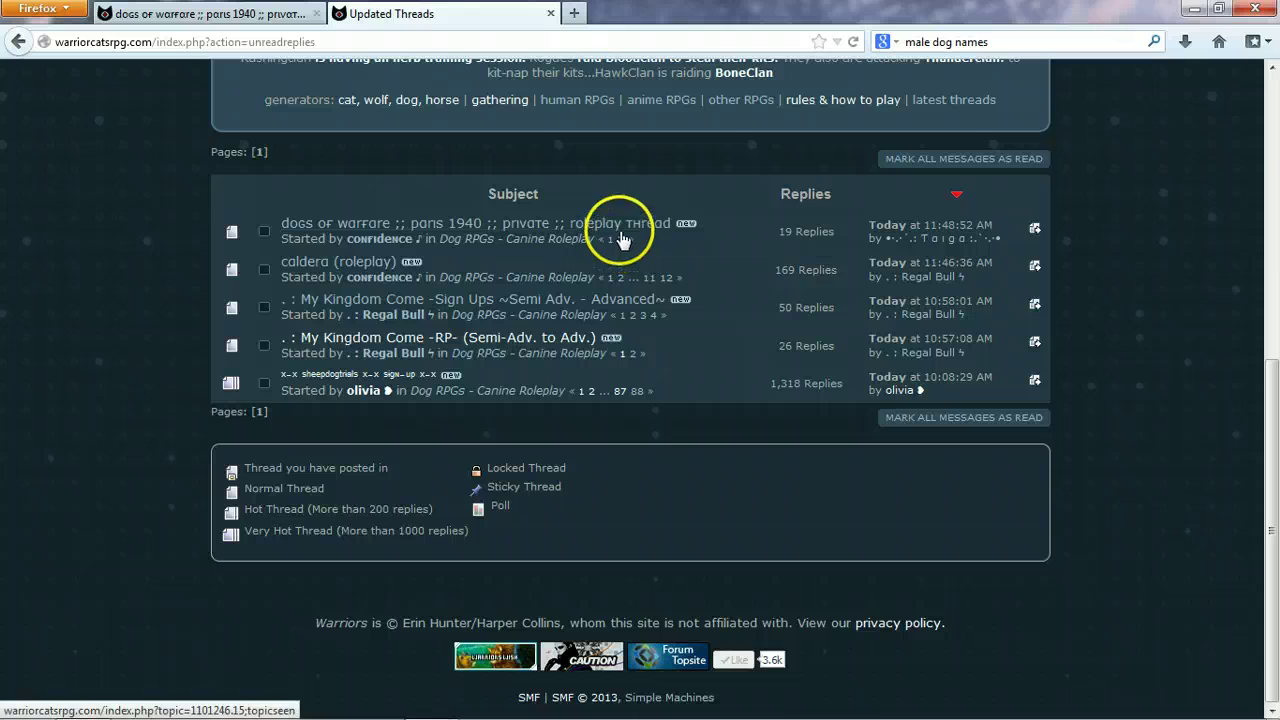
click(574, 13)
text(u)
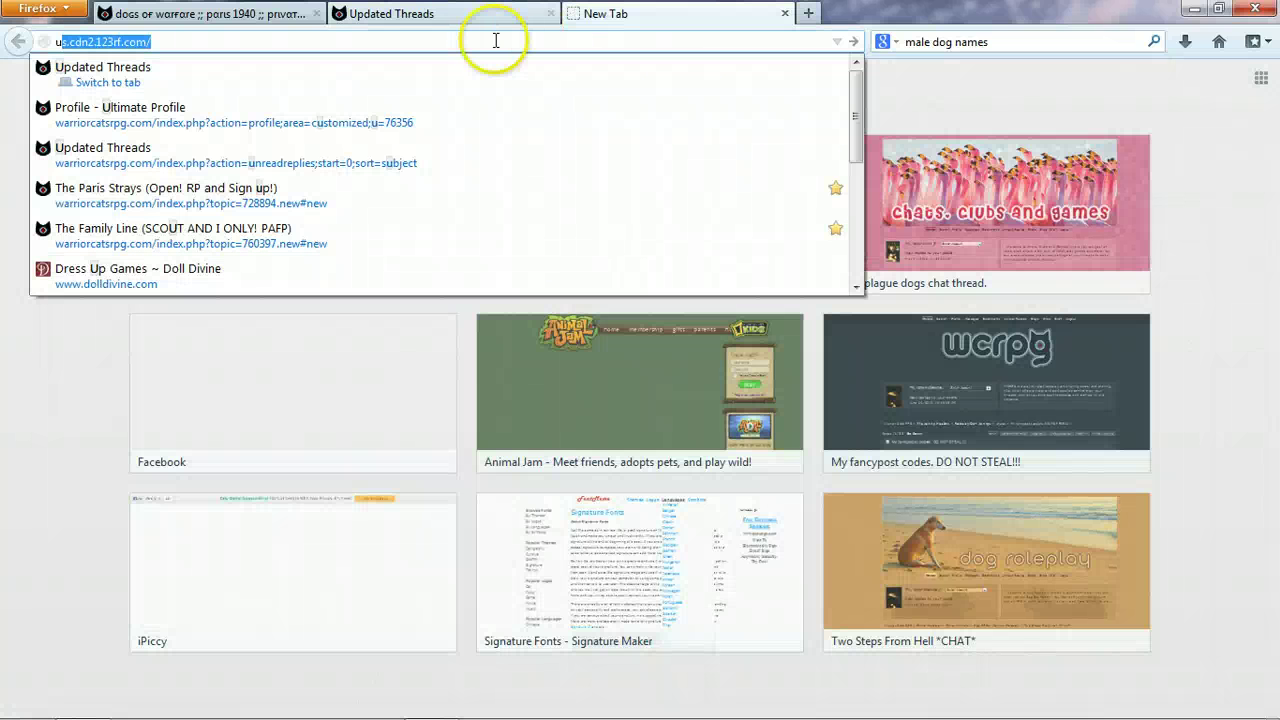
key(BackSpace)
key(BackSpace)
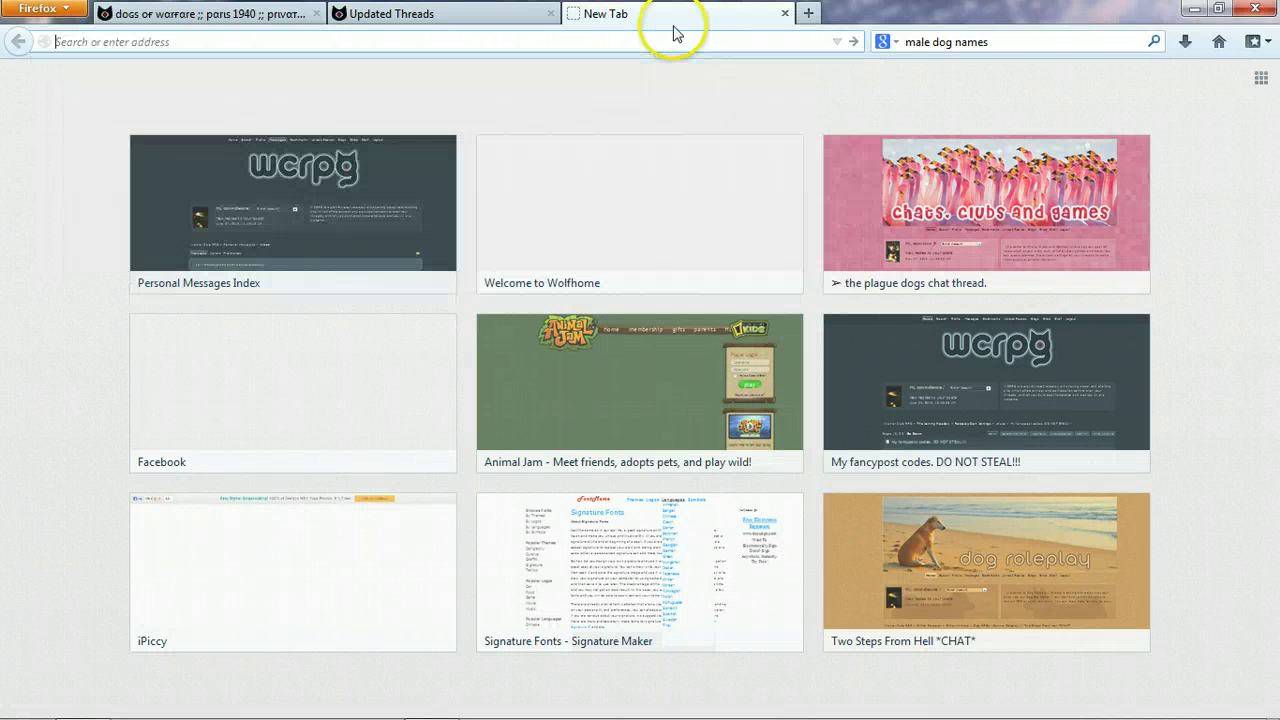
text(d)
key(Return)
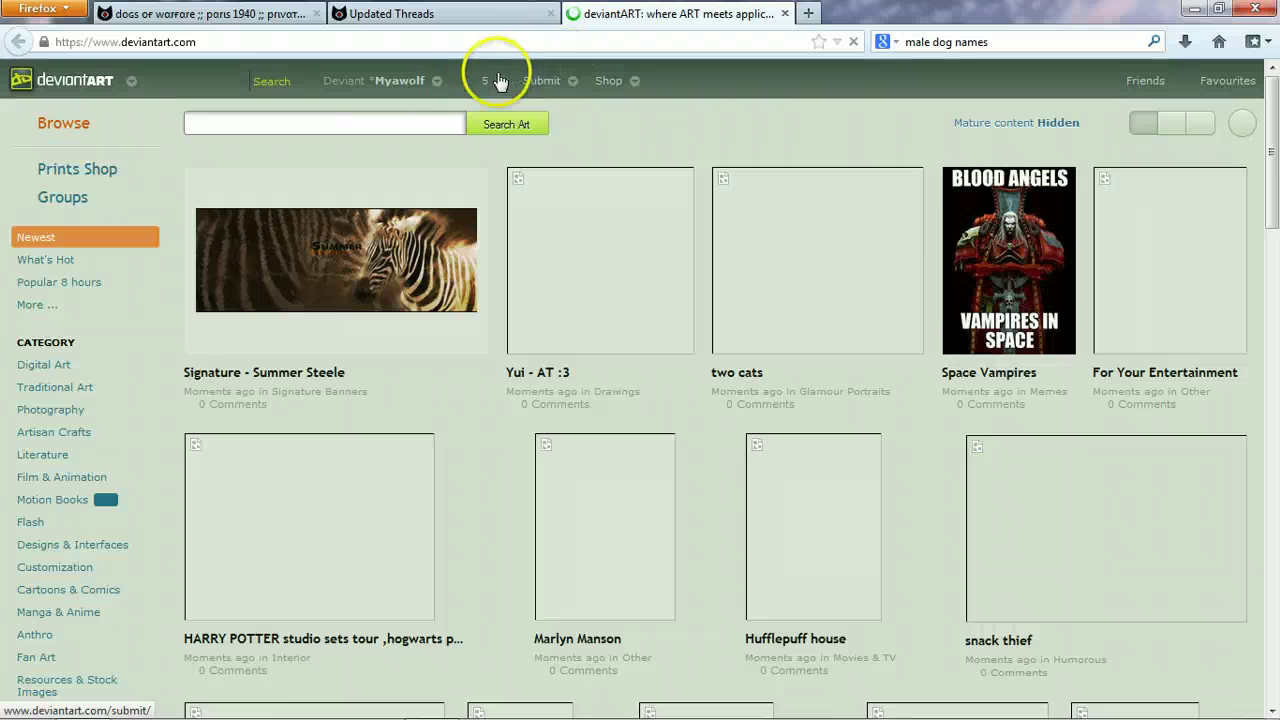
click(783, 13)
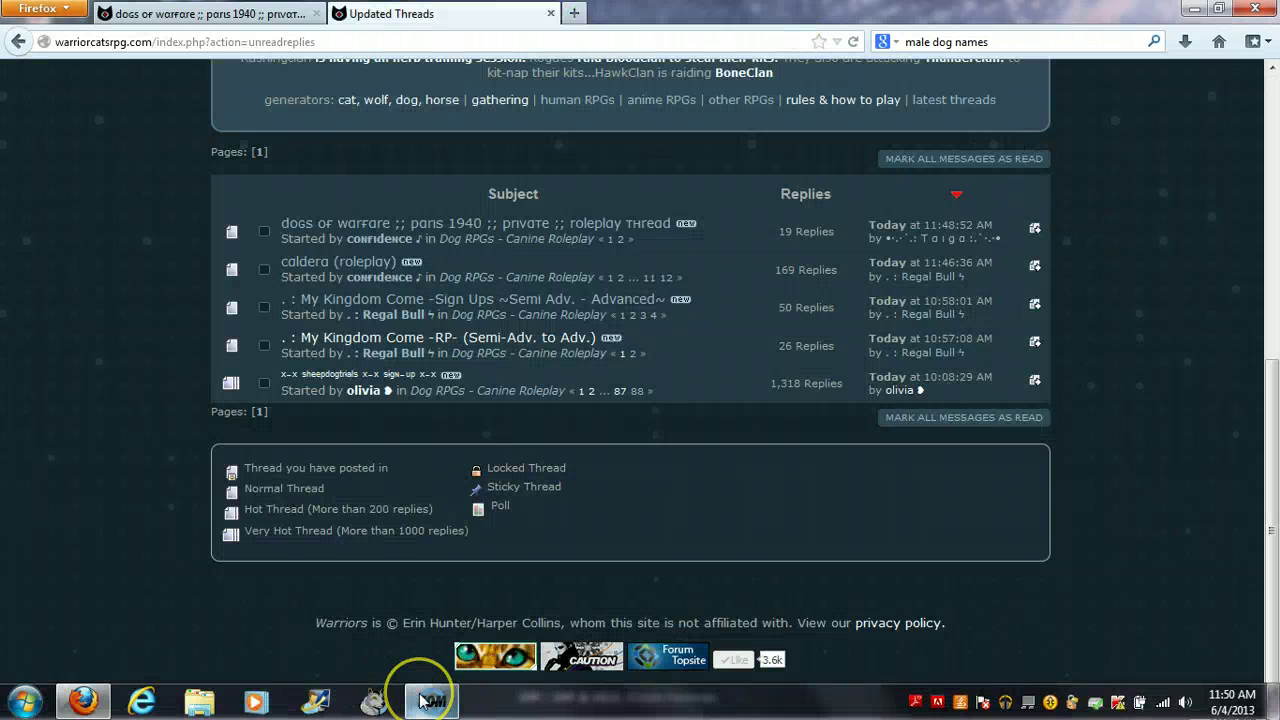